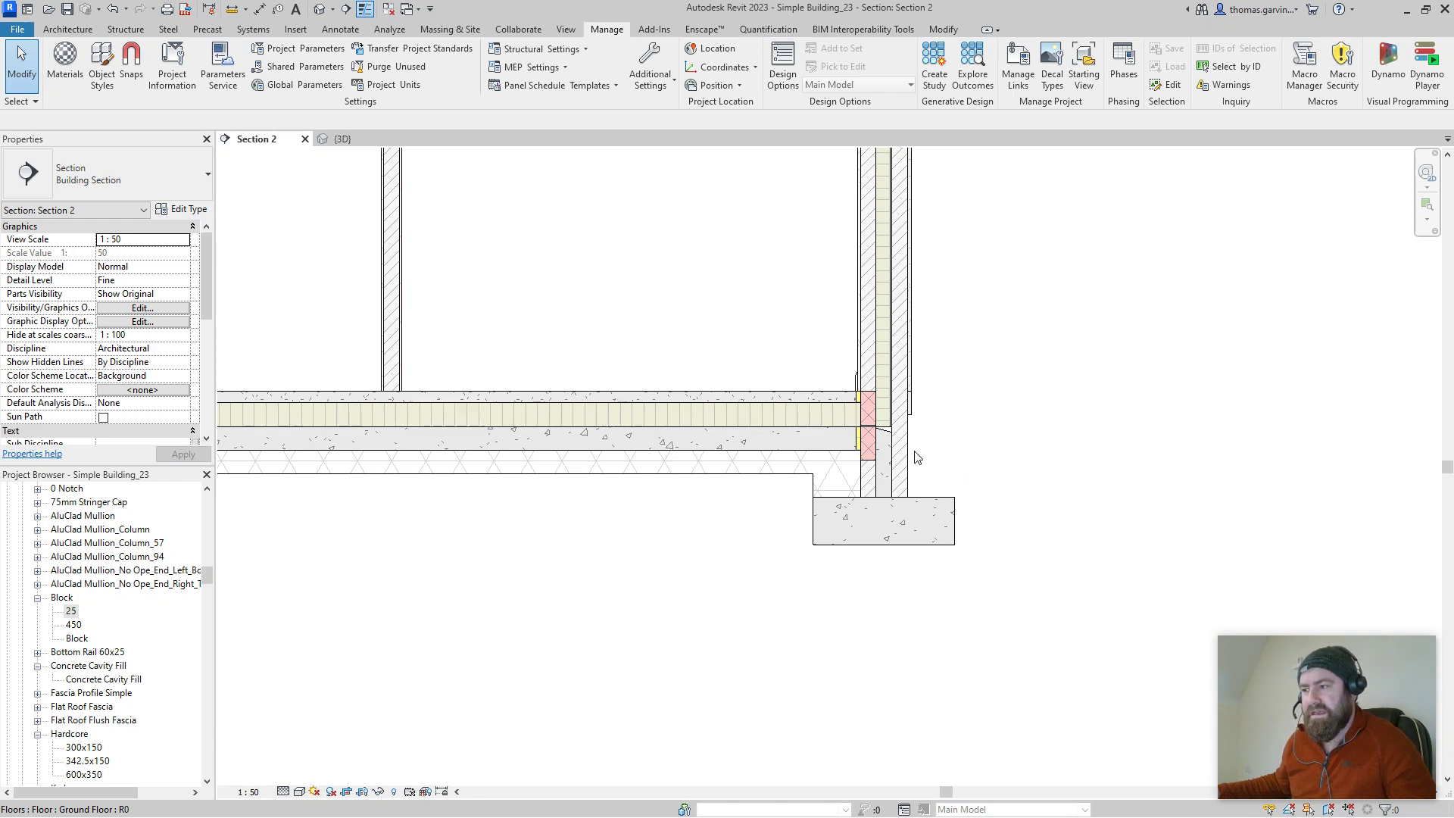
Step: Select the rising walls at both ends of the building in turn to check their wall types
{"action": "scroll", "coordinate": [908, 458], "scroll_direction": "up", "scroll_amount": 3}
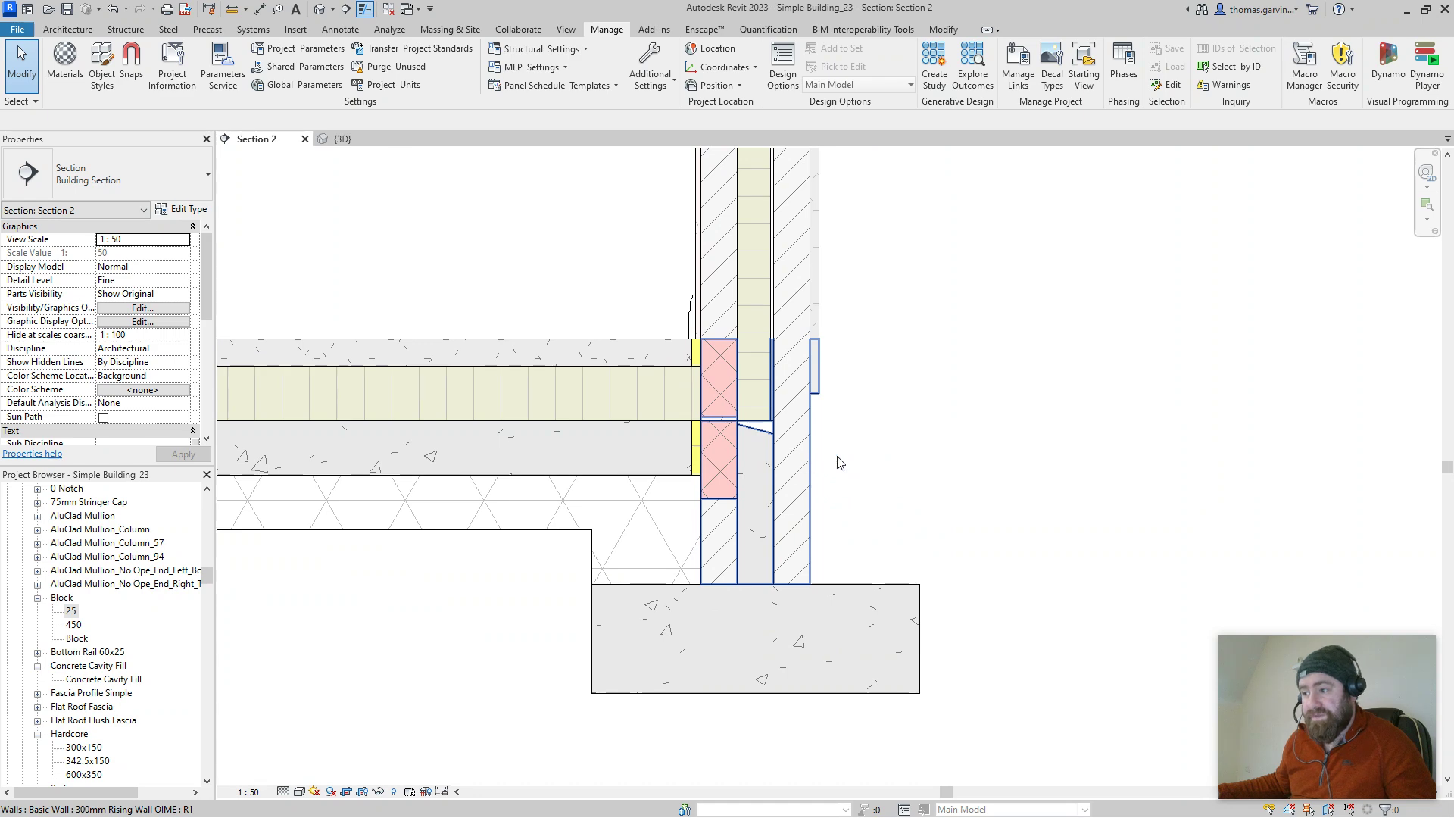
{"action": "left_click", "coordinate": [808, 463]}
{"action": "left_click", "coordinate": [920, 492]}
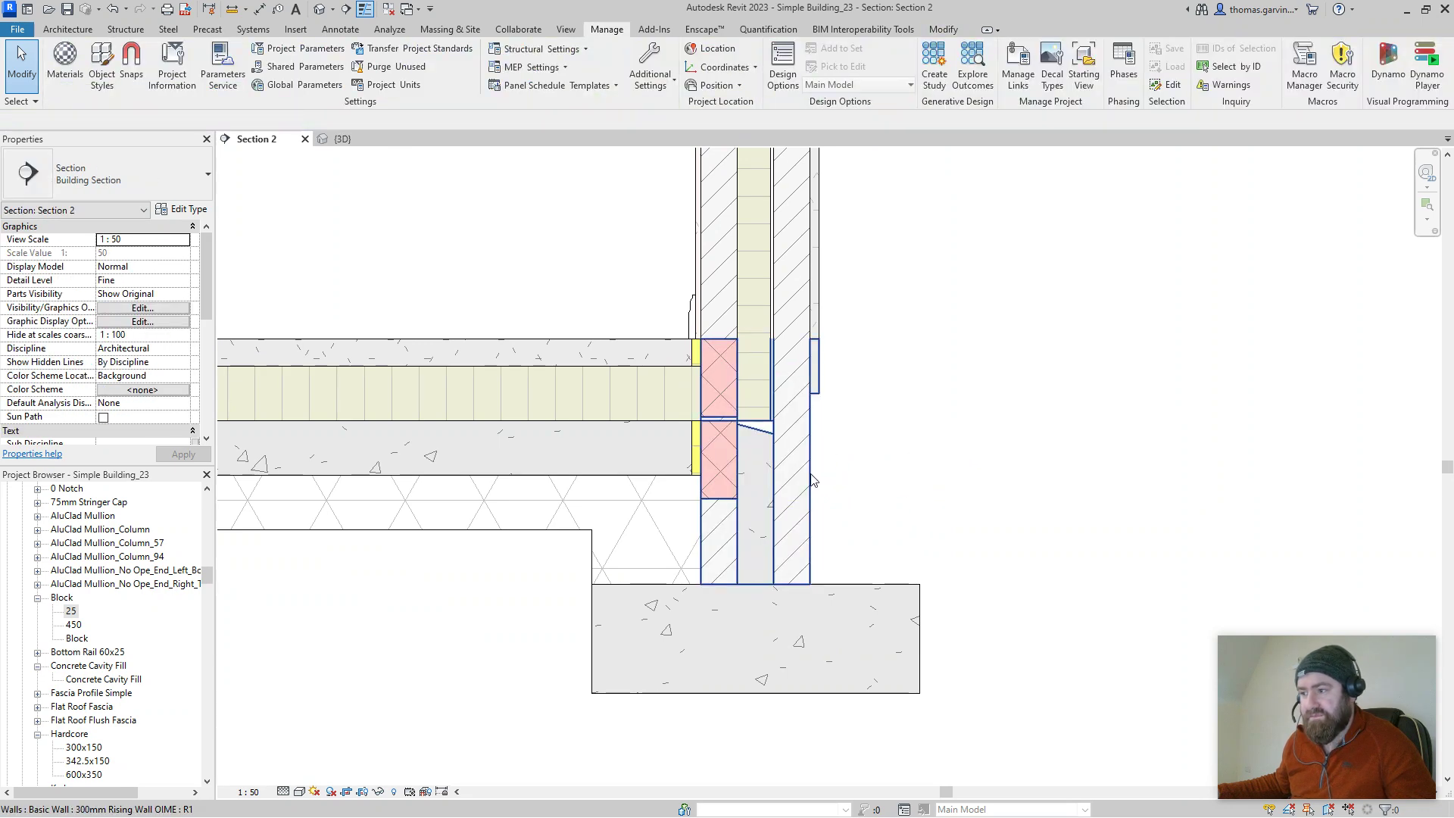
{"action": "left_click", "coordinate": [817, 477]}
{"action": "scroll", "coordinate": [736, 530], "scroll_direction": "down", "scroll_amount": 3}
{"action": "middle_click_drag", "start_coordinate": [364, 639], "coordinate": [769, 538]}
{"action": "scroll", "coordinate": [607, 502], "scroll_direction": "up", "scroll_amount": 4}
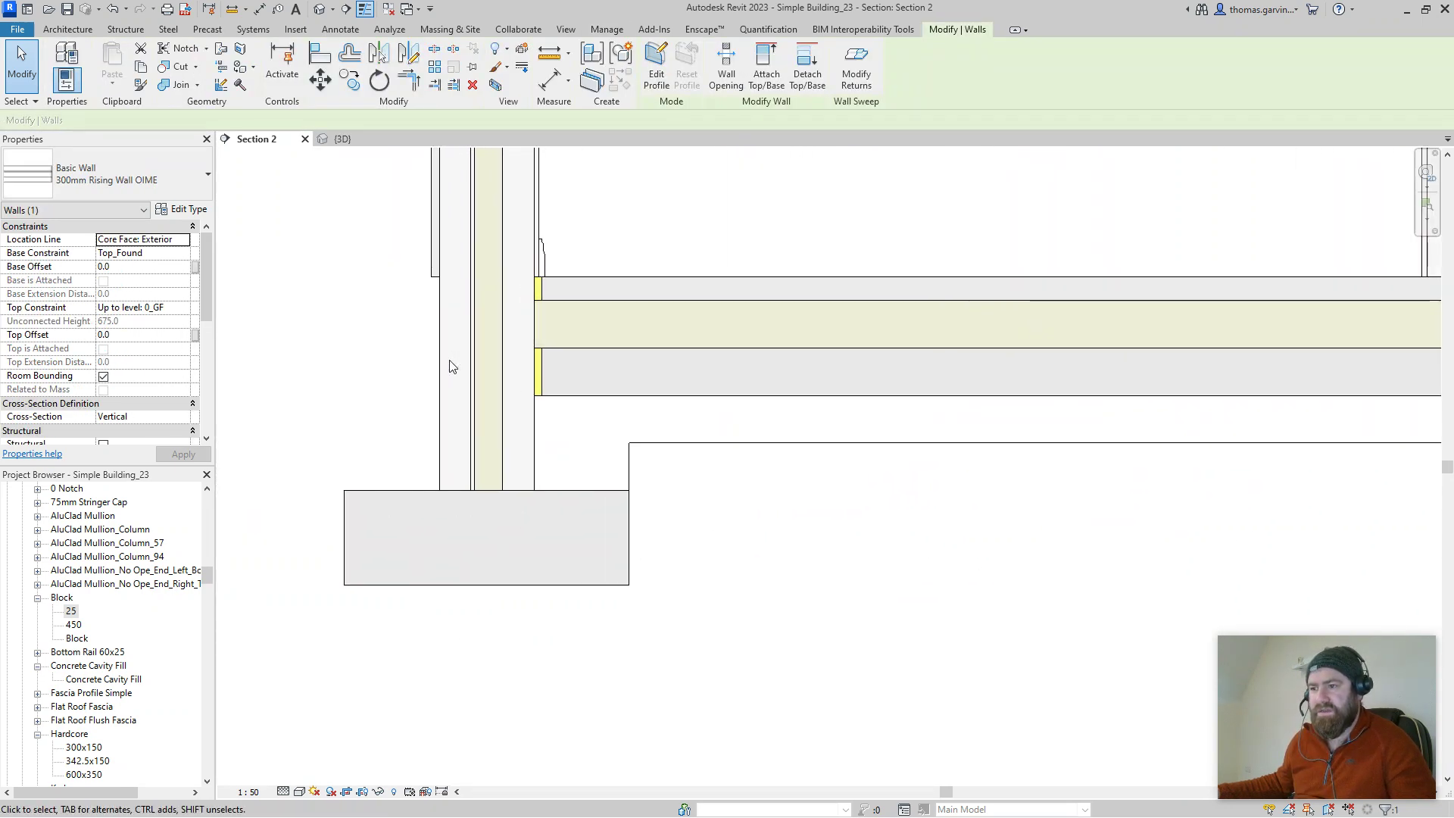
{"action": "left_click", "coordinate": [477, 379]}
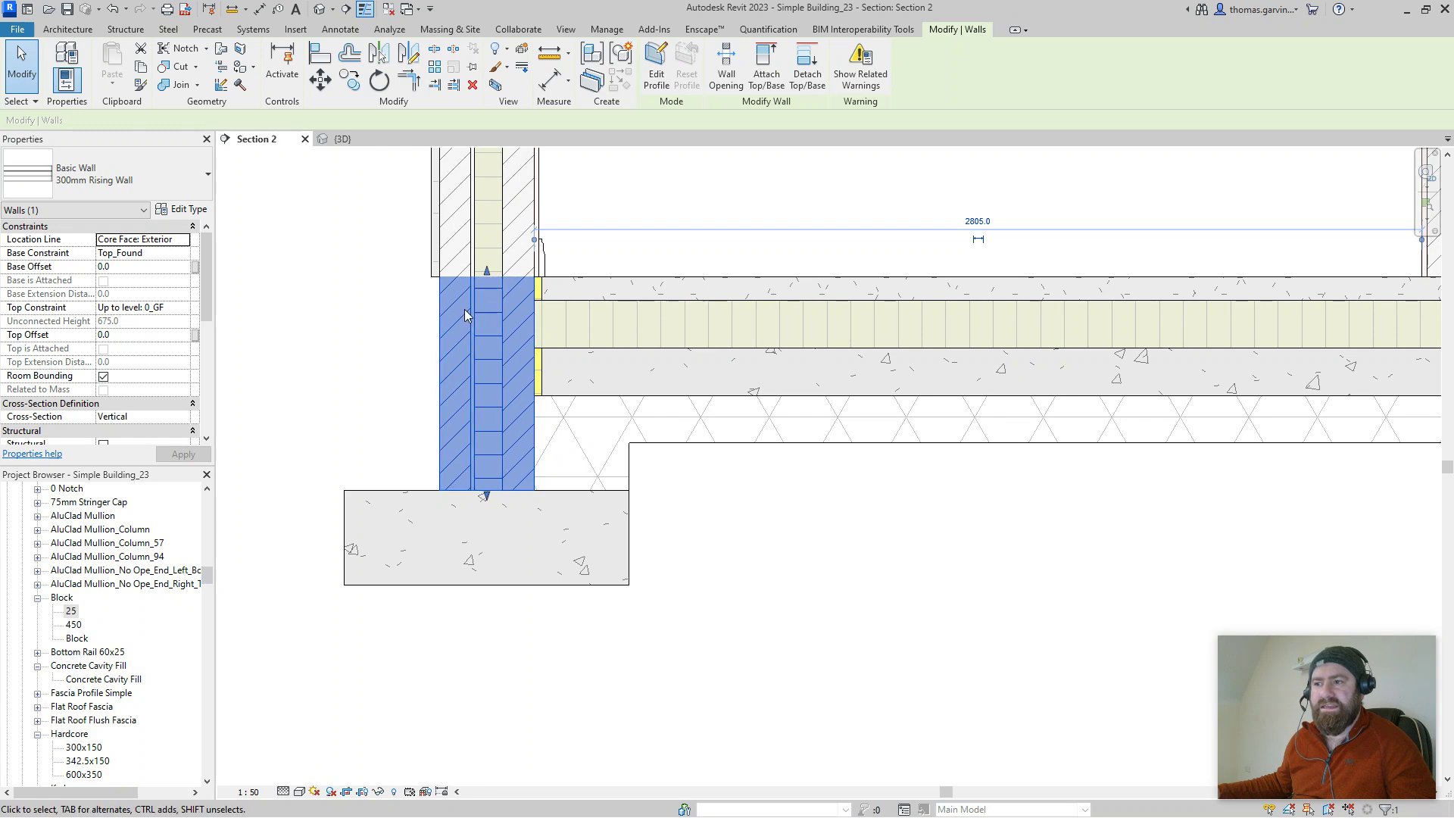
{"action": "scroll", "coordinate": [860, 520], "scroll_direction": "down", "scroll_amount": 2}
{"action": "scroll", "coordinate": [601, 561], "scroll_direction": "left", "scroll_amount": 5, "text": "shift"}
{"action": "left_click", "coordinate": [740, 561]}
Step: Select the rising wall at the floor junction, review the 300mm Rising Wall types, then deselect
{"action": "scroll", "coordinate": [788, 571], "scroll_direction": "right", "scroll_amount": 5, "text": "shift"}
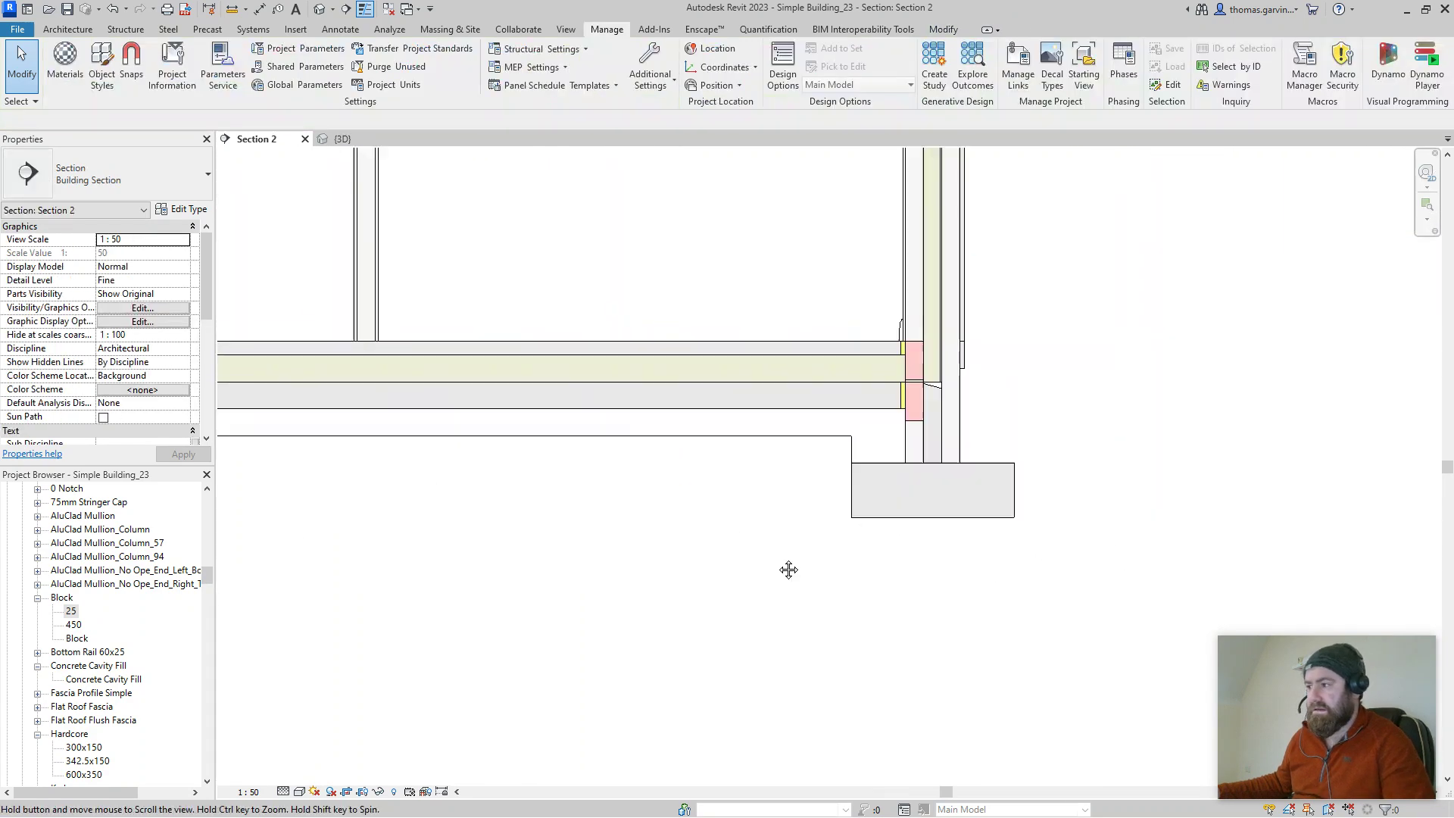
{"action": "scroll", "coordinate": [695, 409], "scroll_direction": "up", "scroll_amount": 3}
{"action": "scroll", "coordinate": [696, 410], "scroll_direction": "up", "scroll_amount": 2}
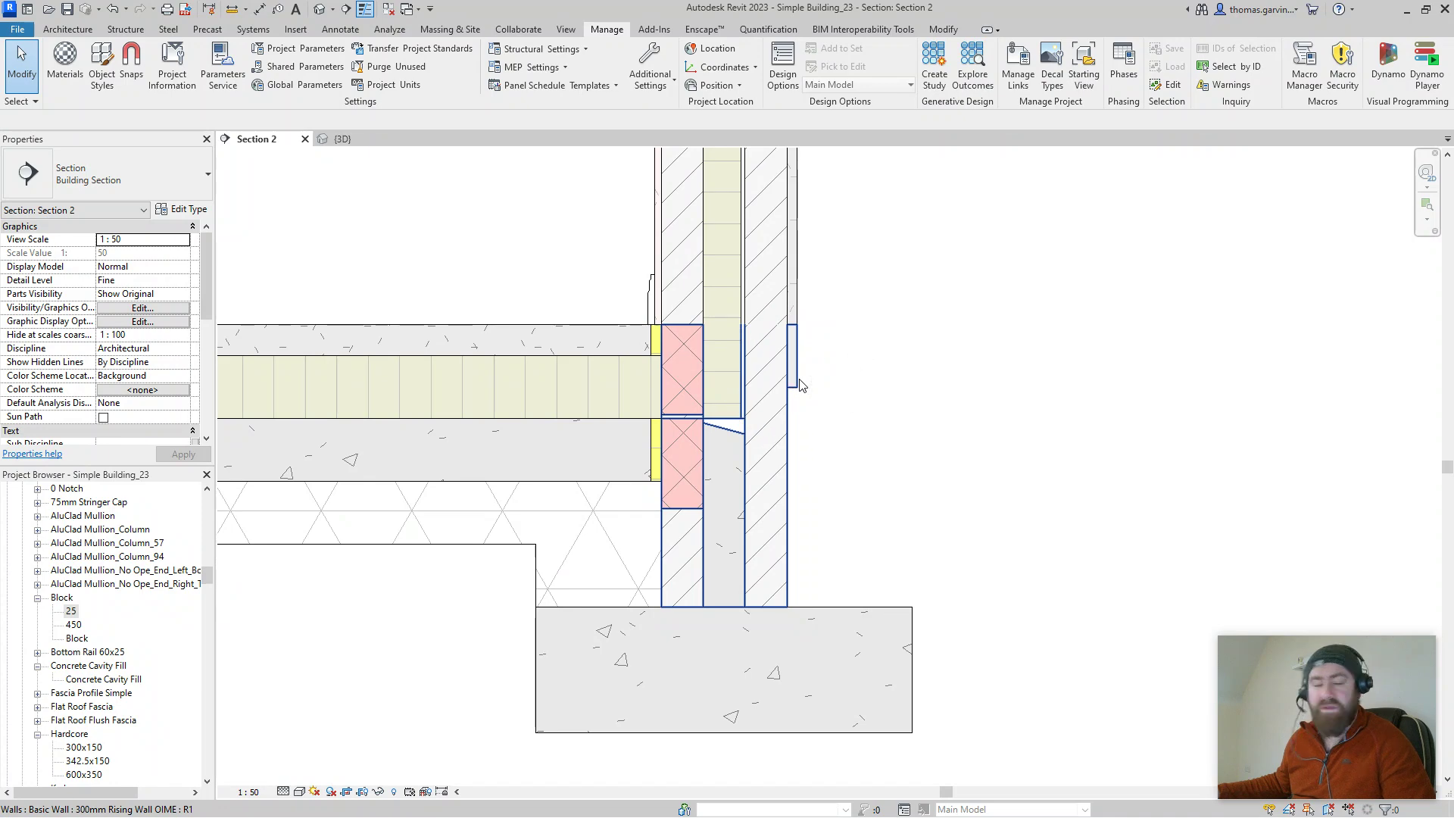
{"action": "middle_click_drag", "start_coordinate": [801, 383], "coordinate": [964, 527]}
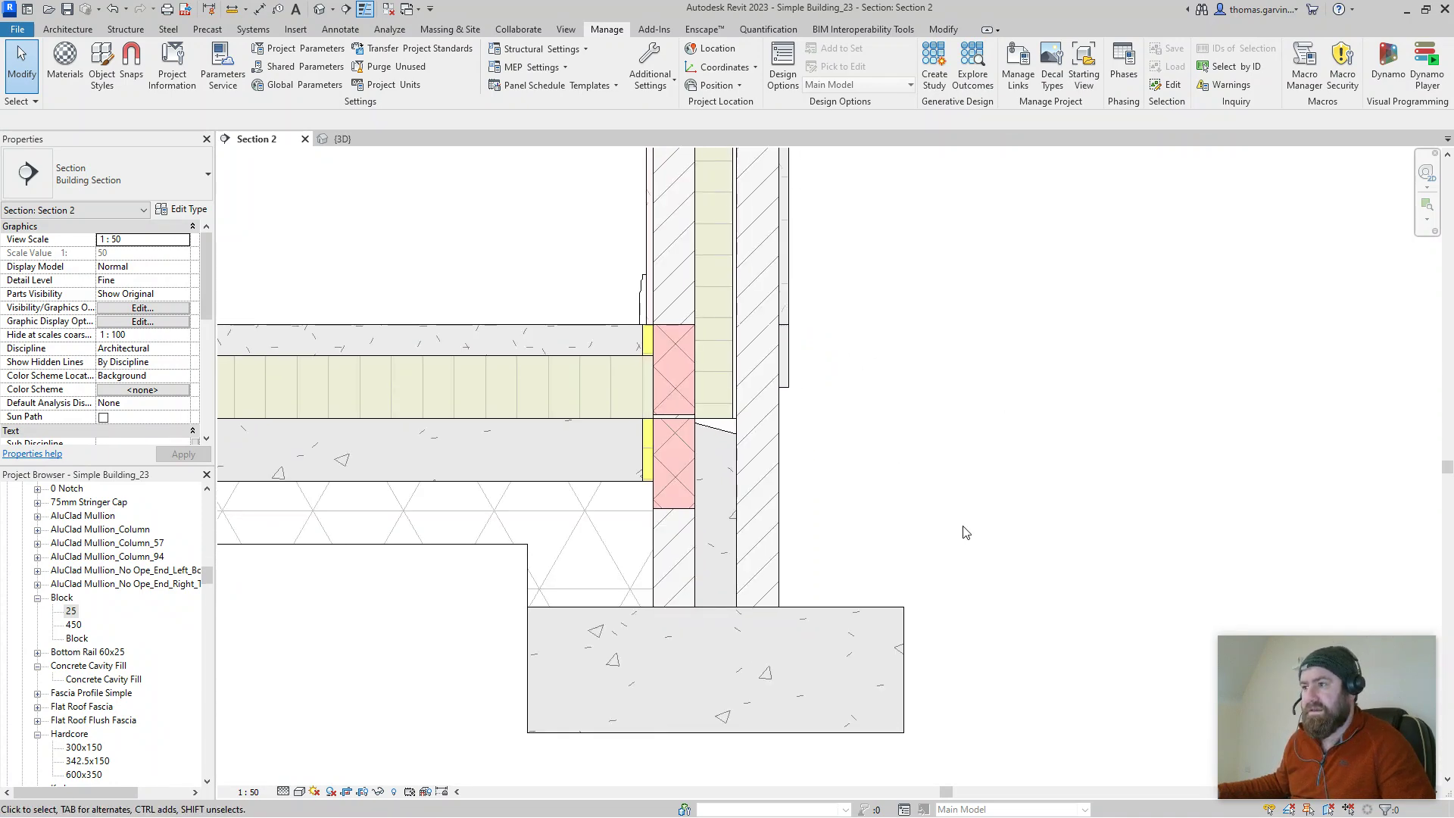
{"action": "left_click", "coordinate": [757, 467]}
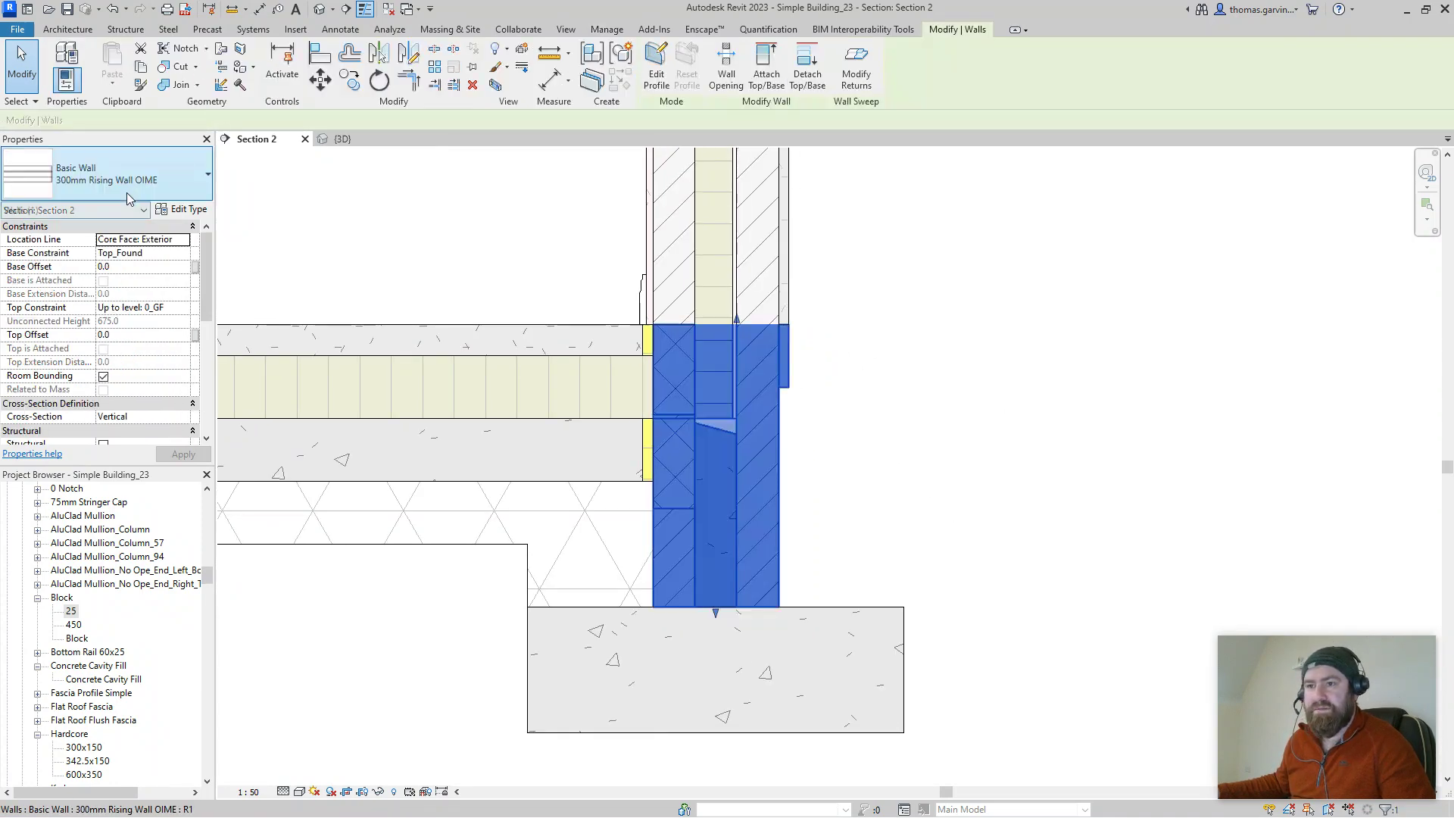
{"action": "left_click", "coordinate": [126, 180]}
{"action": "scroll", "coordinate": [129, 254], "scroll_direction": "up", "scroll_amount": 1}
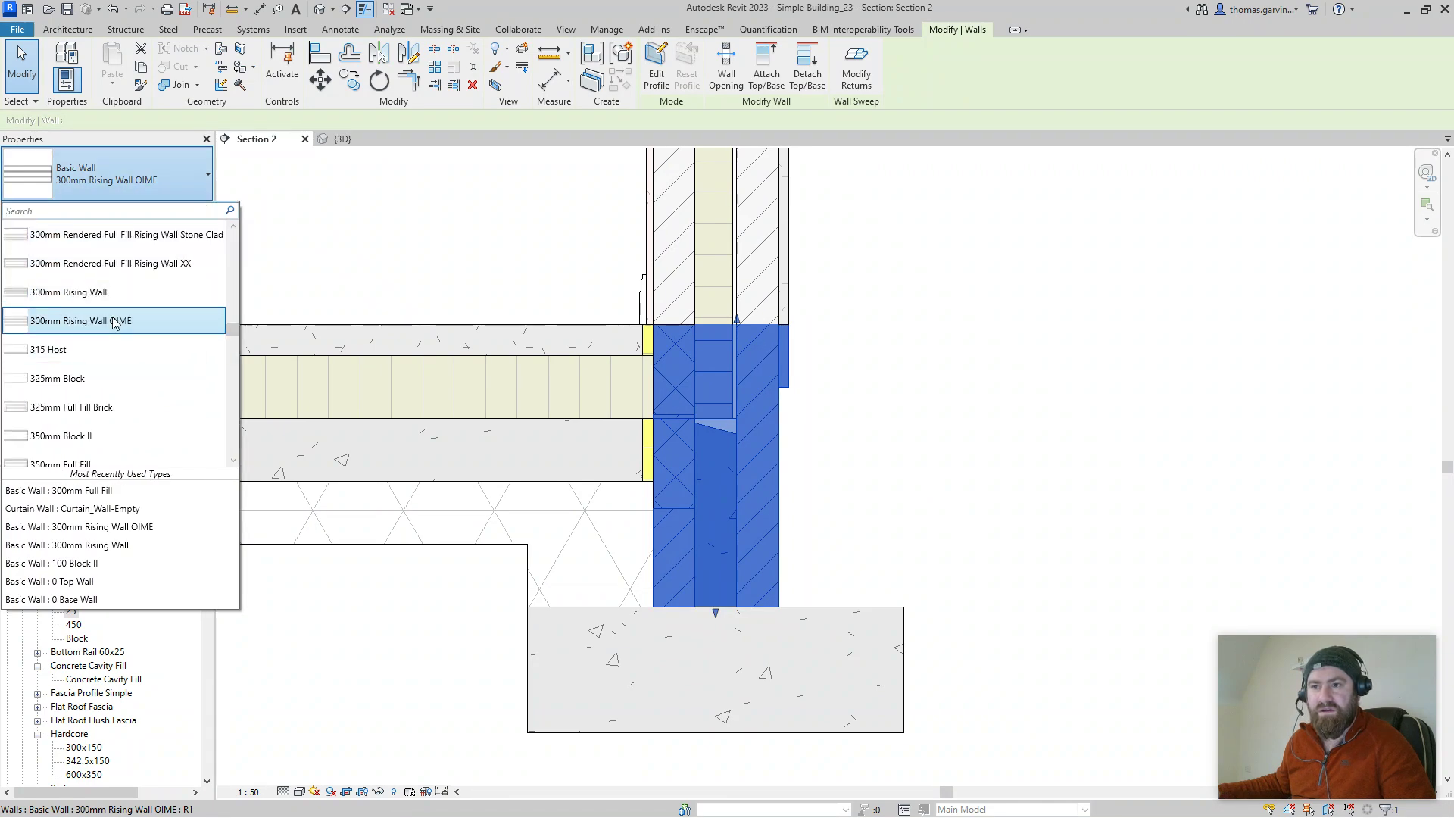
{"action": "left_click", "coordinate": [992, 386]}
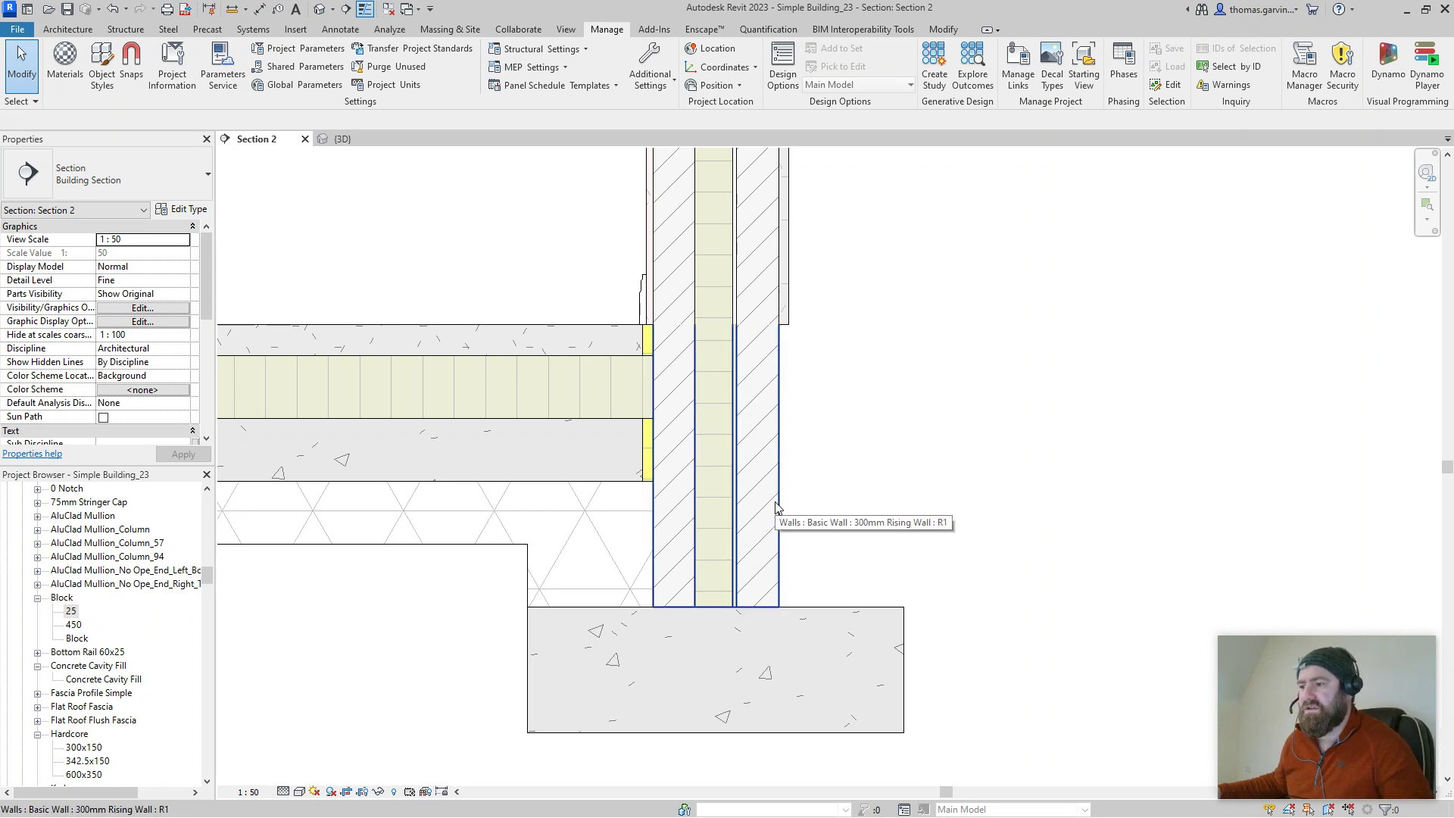
Step: Create a new family from the Metric Profile-Hosted.rft template
{"action": "left_click", "coordinate": [19, 33]}
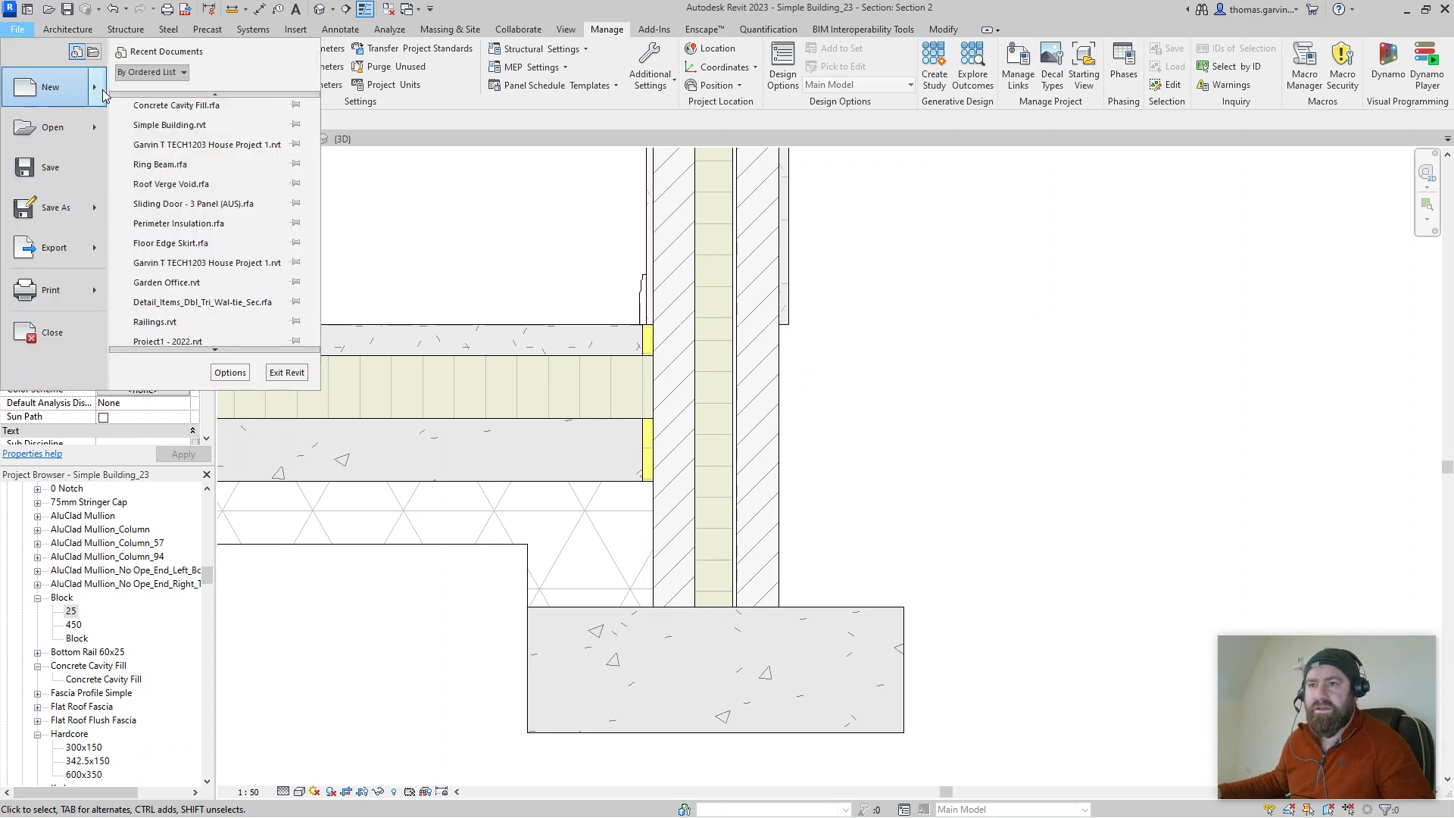
{"action": "mouse_move", "coordinate": [104, 110]}
{"action": "left_click", "coordinate": [174, 136]}
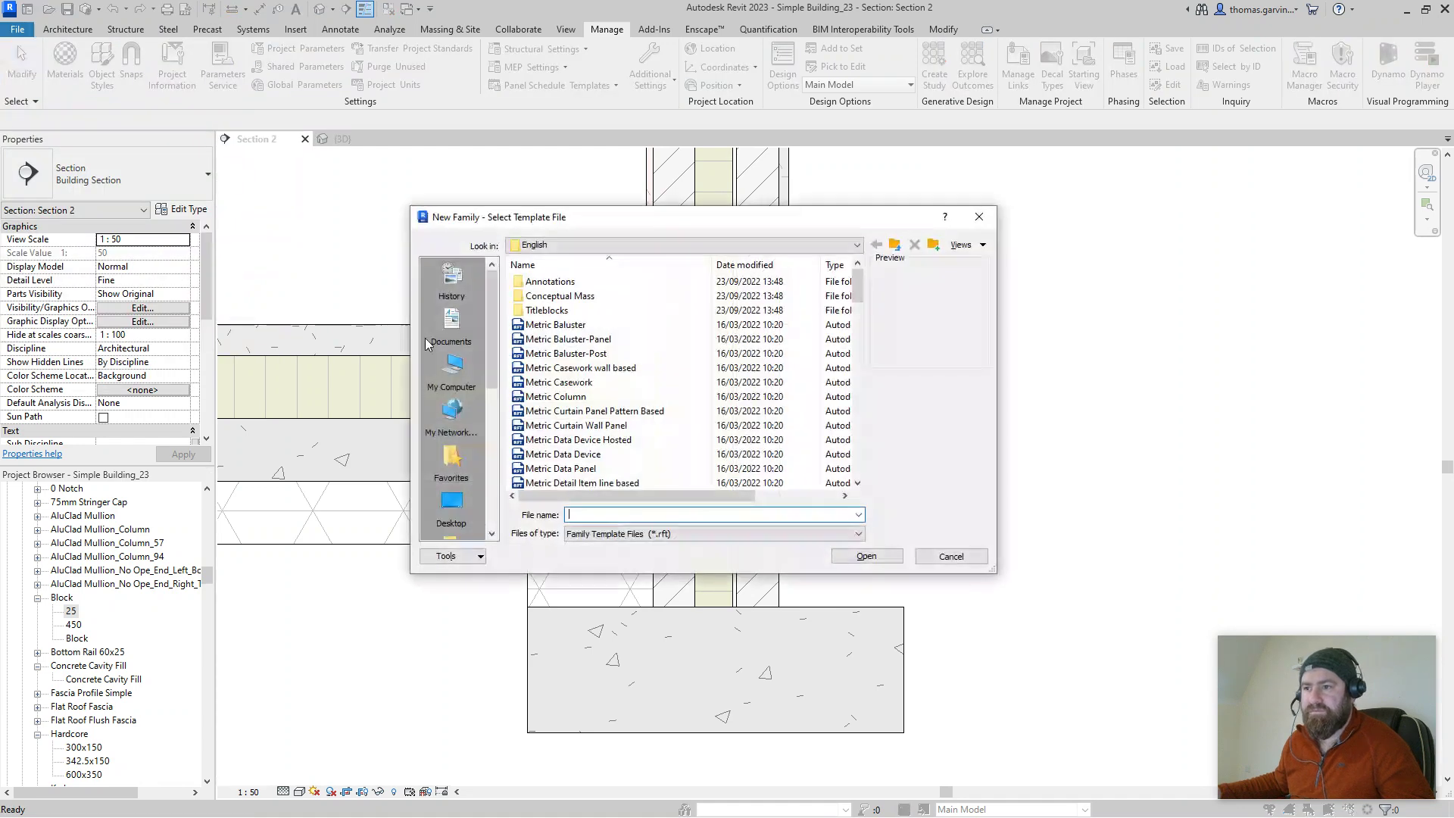
{"action": "left_click_drag", "start_coordinate": [856, 284], "coordinate": [861, 395]}
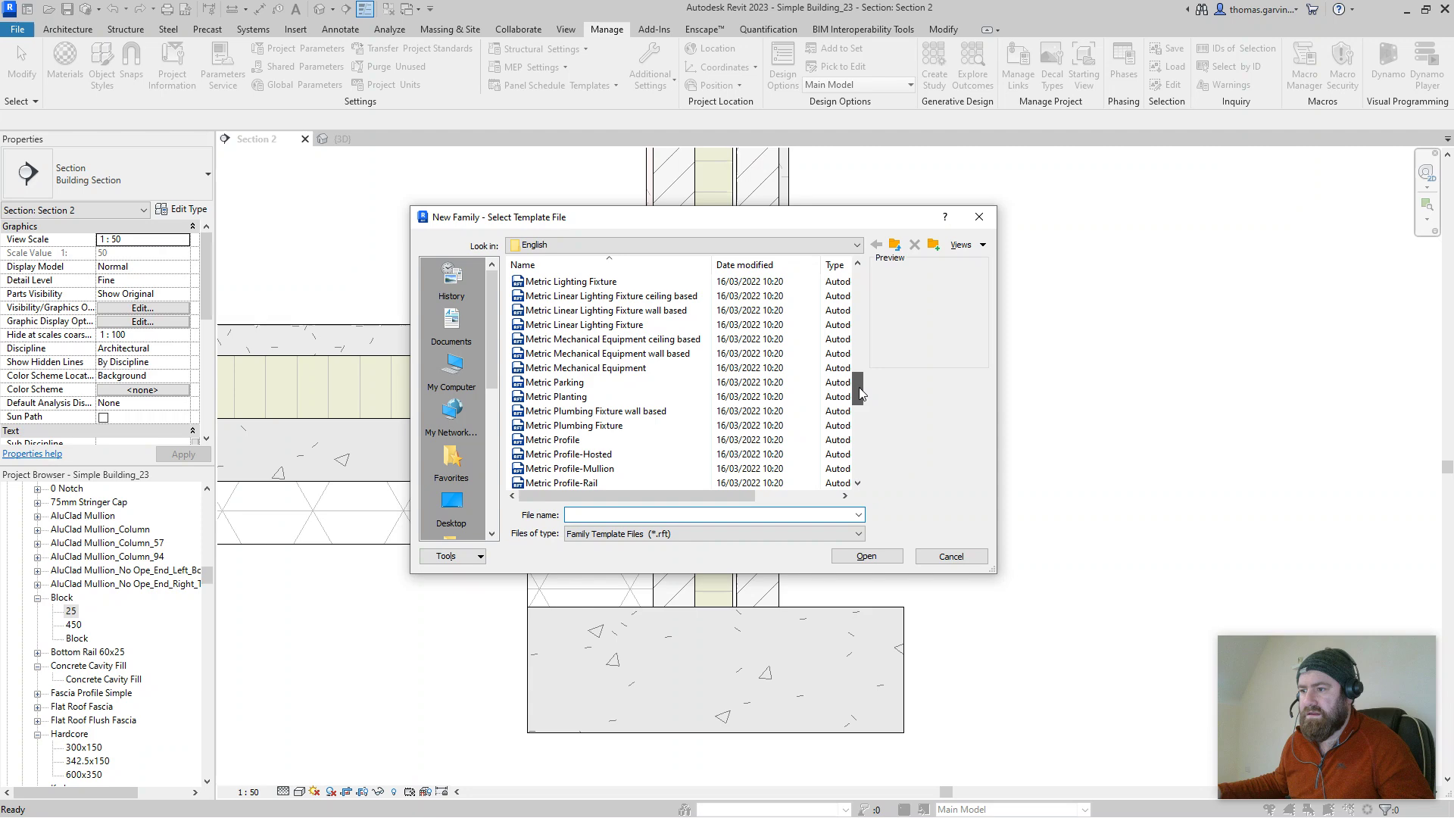
{"action": "left_click", "coordinate": [606, 455]}
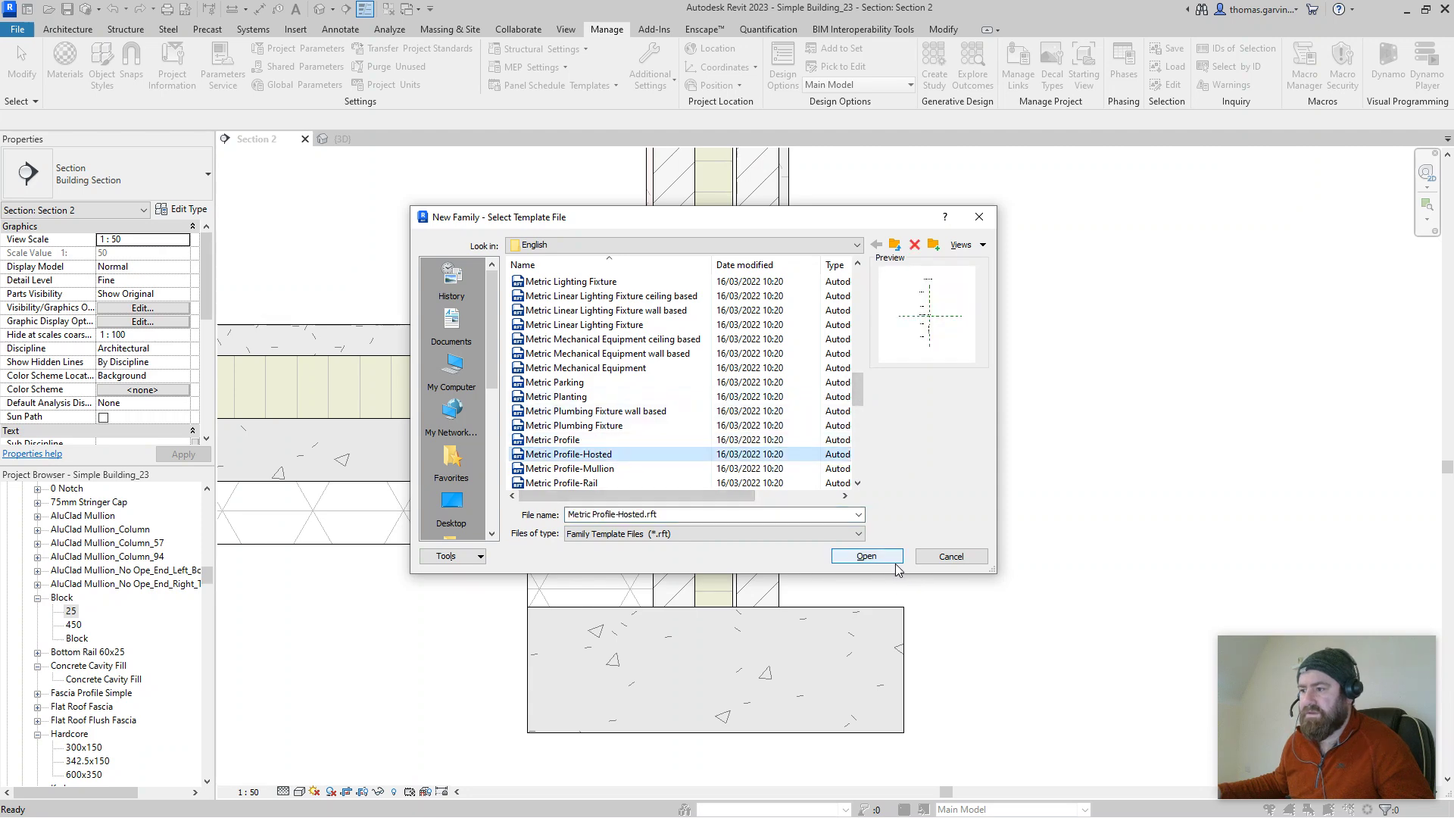
{"action": "left_click", "coordinate": [866, 556]}
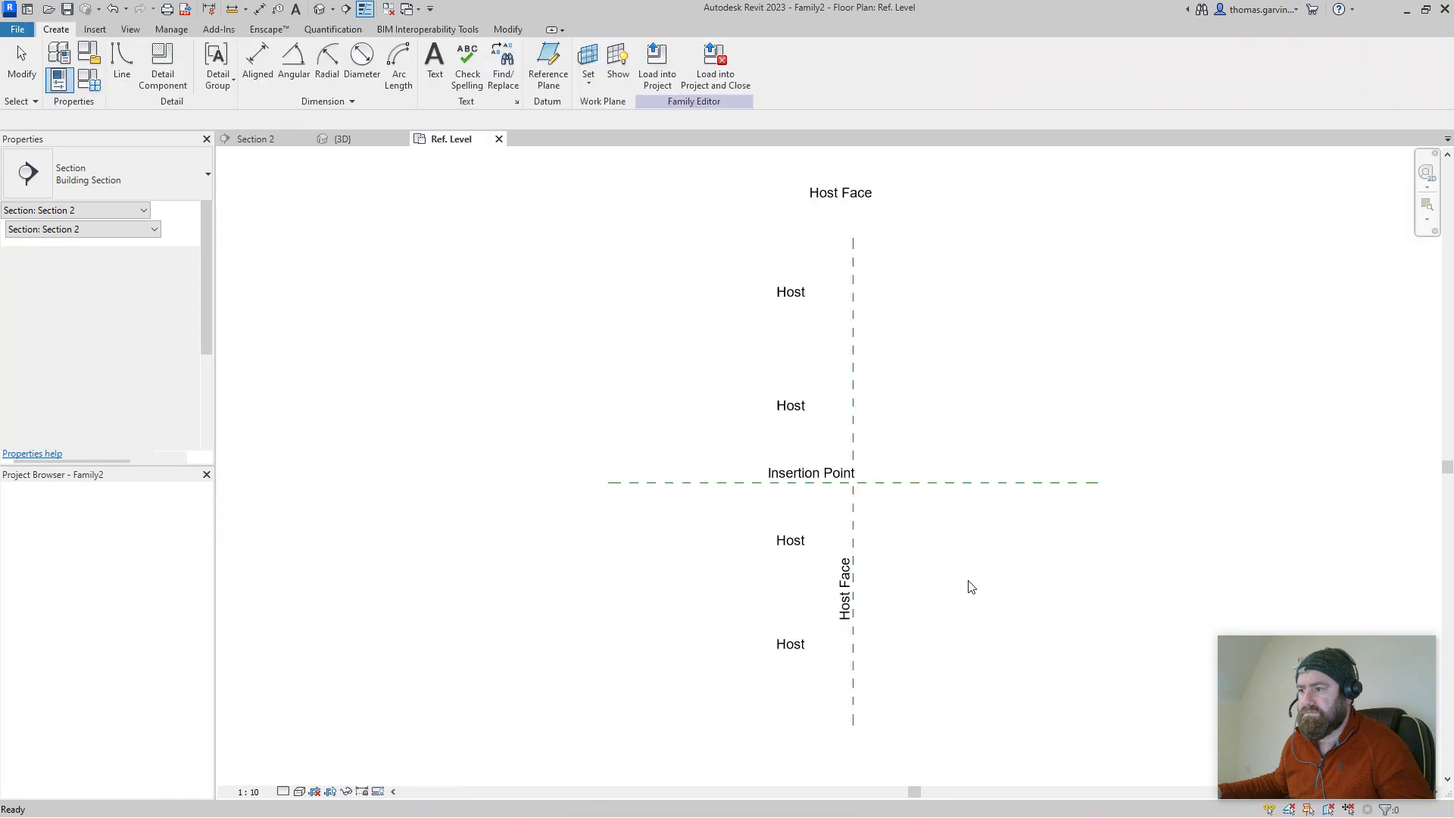
{"action": "scroll", "coordinate": [878, 480], "scroll_direction": "down", "scroll_amount": 3}
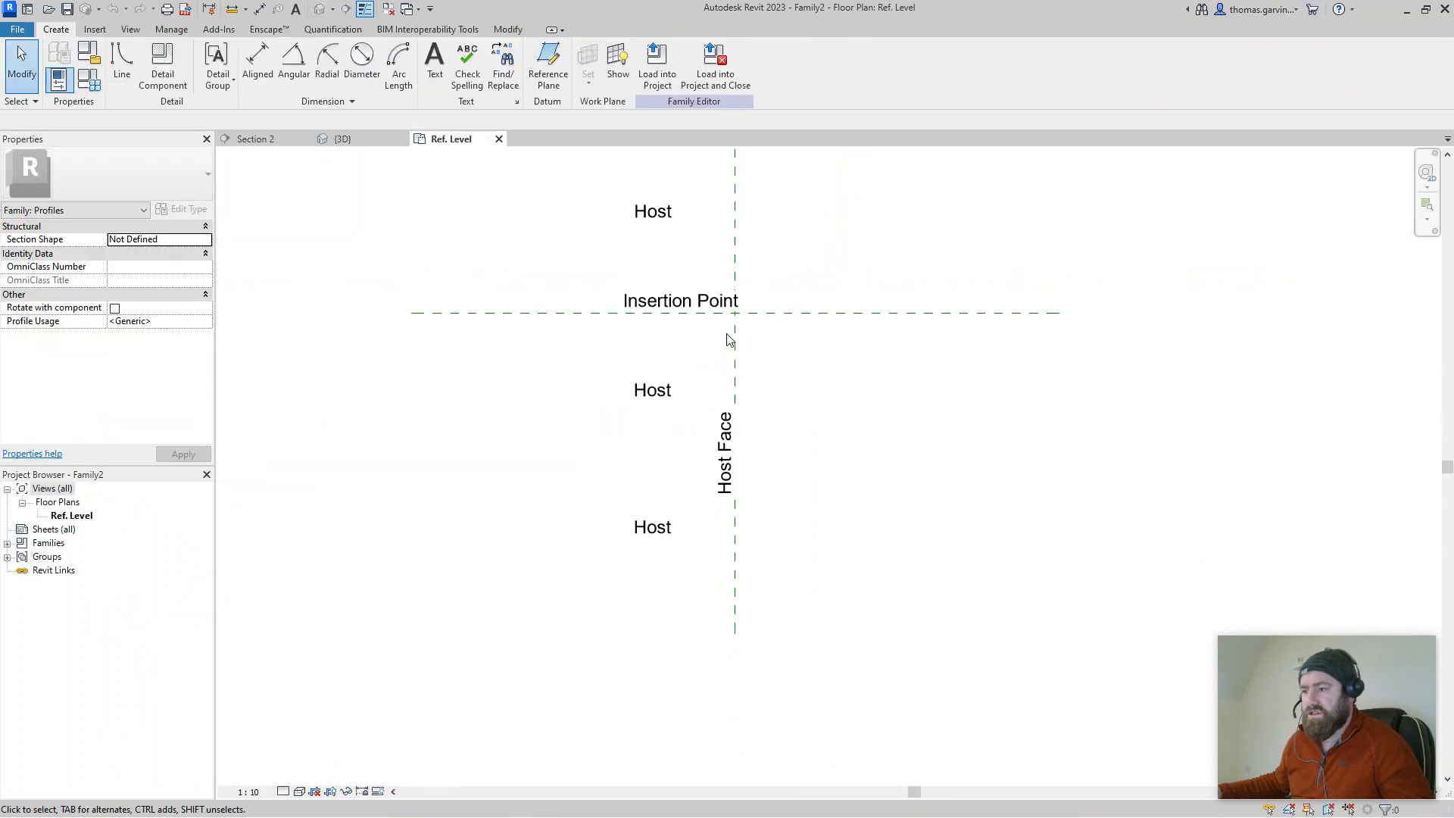
Step: Draw a horizontal reference plane near the lower Host label and a vertical plane left of Host Face
{"action": "left_click", "coordinate": [548, 65]}
{"action": "left_click", "coordinate": [617, 518]}
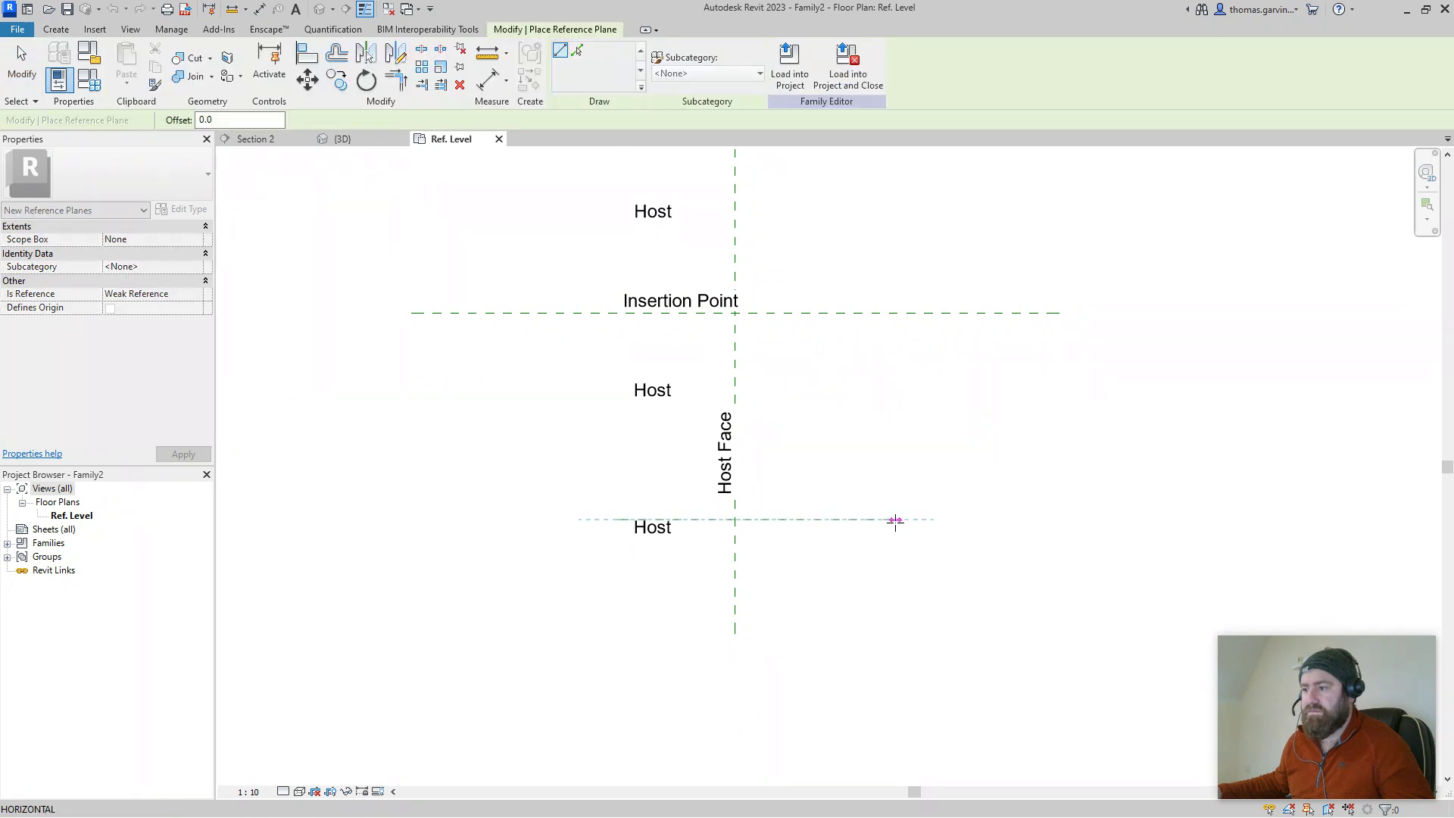
{"action": "left_click", "coordinate": [895, 519]}
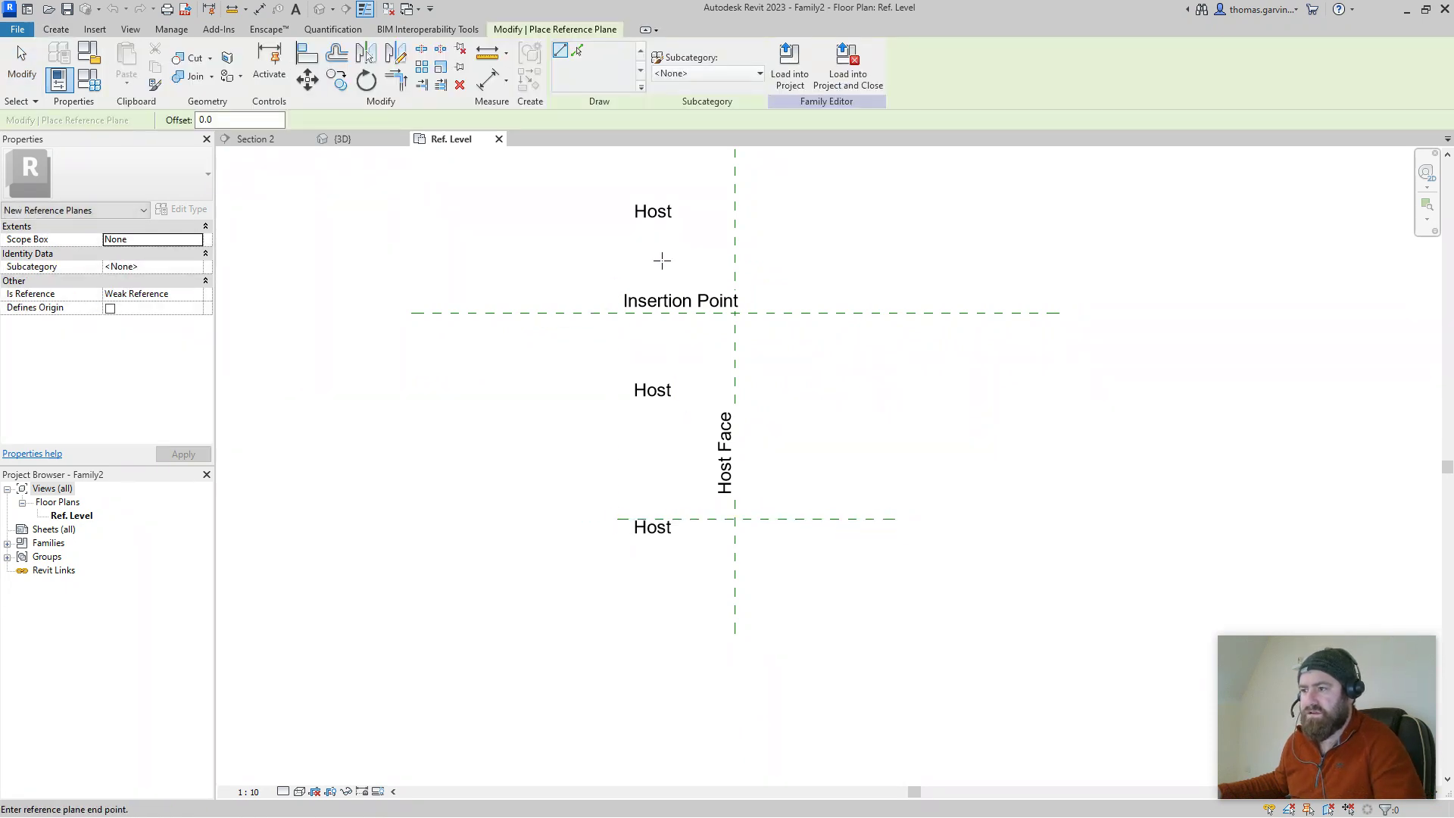
{"action": "left_click", "coordinate": [662, 262]}
{"action": "left_click", "coordinate": [673, 617]}
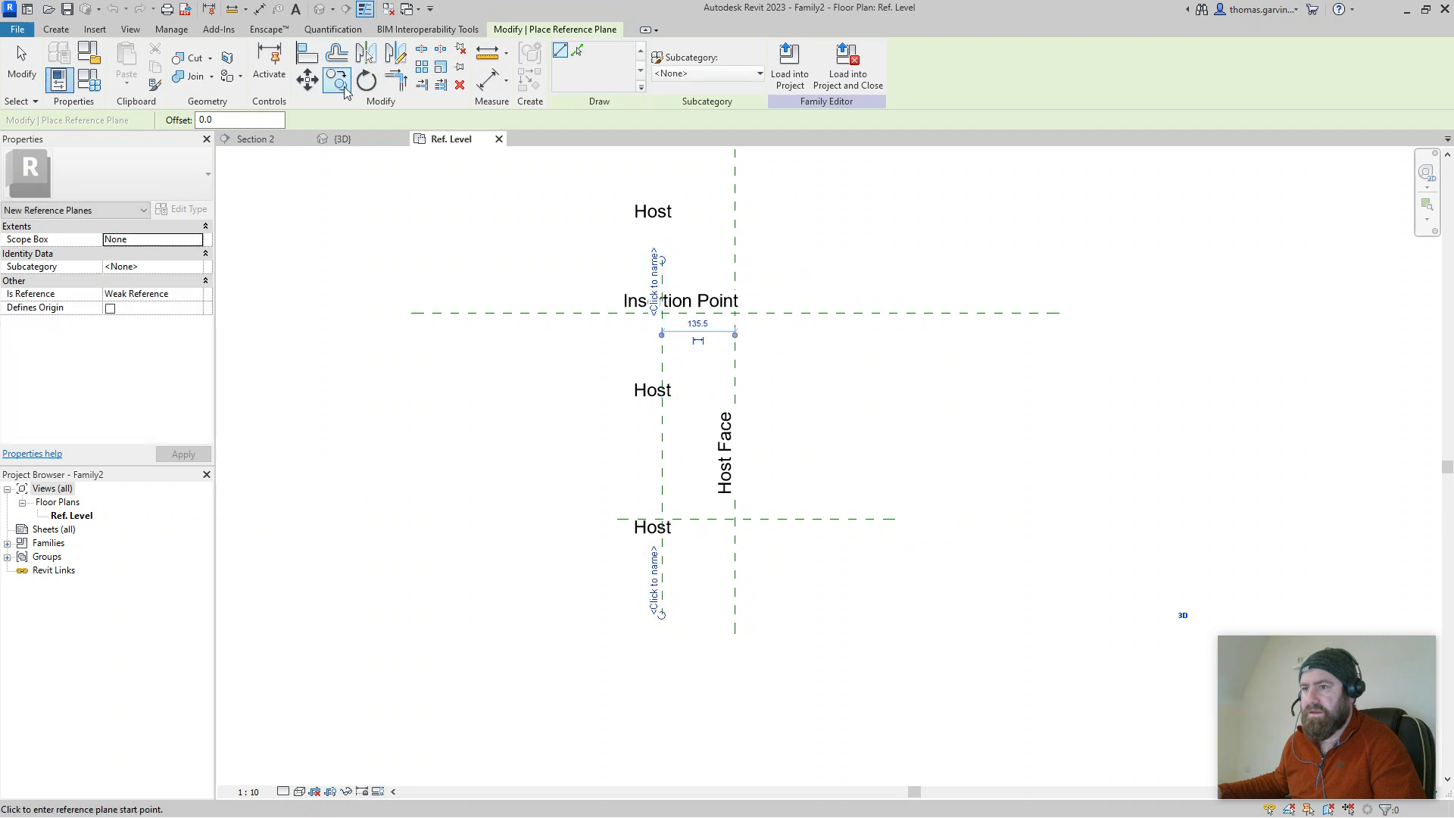
Step: Add aligned dimensions: 382 height from Insertion Point and 135 width from Host Face
{"action": "key", "text": "d"}
{"action": "key", "text": "i"}
{"action": "left_click", "coordinate": [788, 312]}
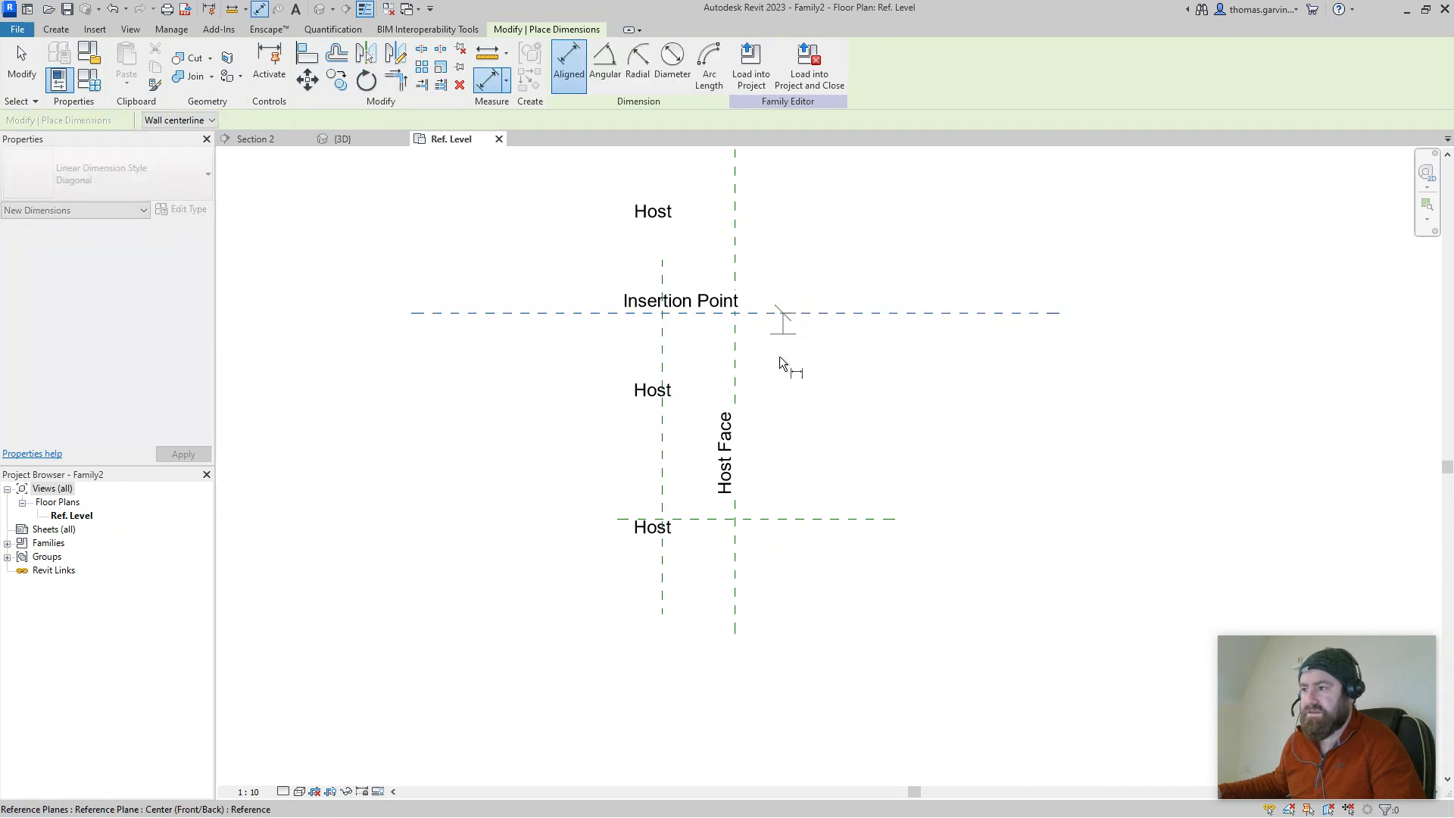
{"action": "left_click", "coordinate": [789, 518]}
{"action": "left_click", "coordinate": [911, 420]}
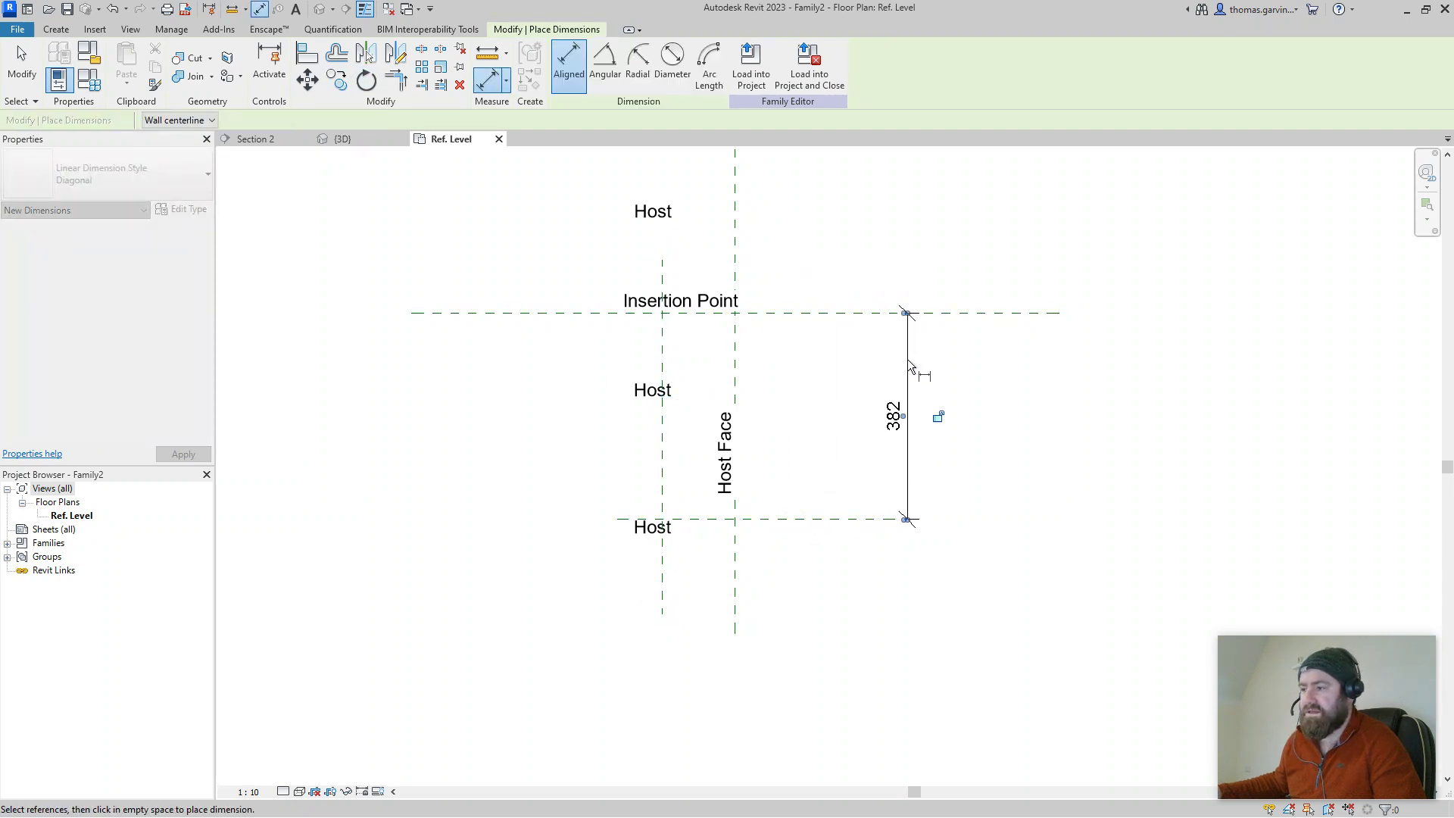
{"action": "left_click", "coordinate": [733, 383]}
{"action": "left_click", "coordinate": [662, 434]}
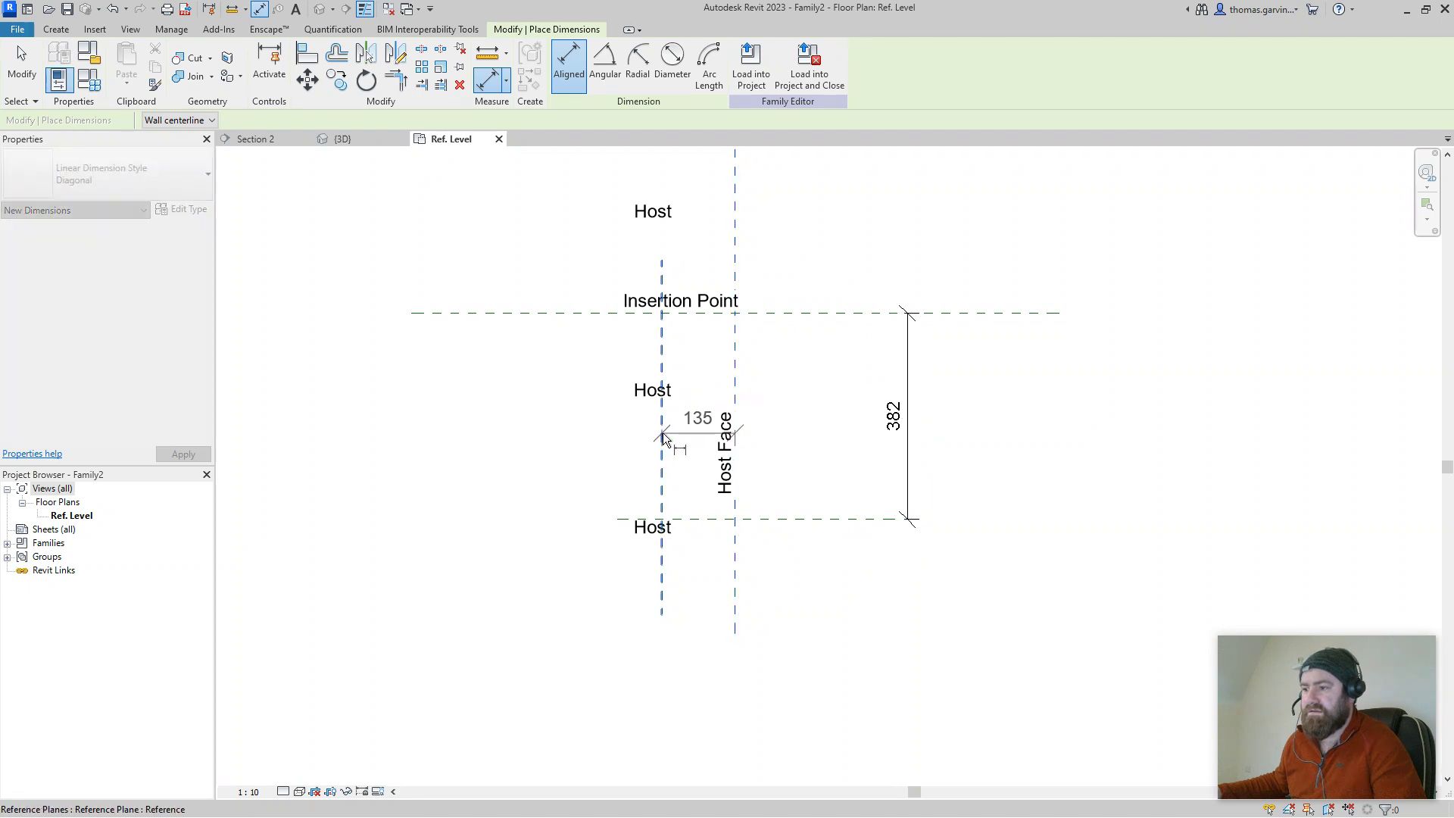
{"action": "left_click", "coordinate": [686, 652]}
{"action": "key", "text": "Escape"}
Step: Label the 382 dimension with a new Height parameter and the 135 dimension with Thickness
{"action": "left_click", "coordinate": [913, 447]}
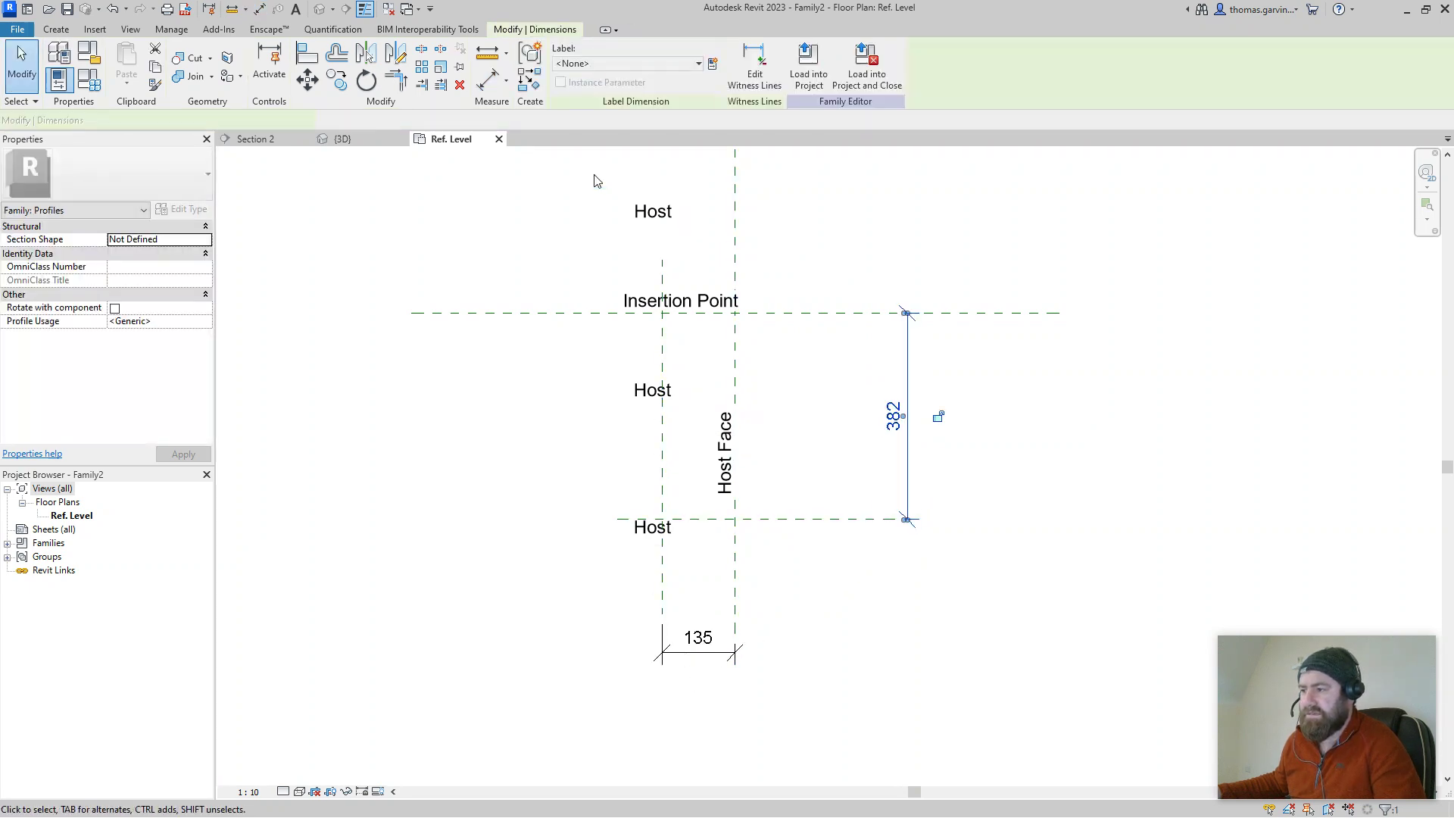
{"action": "left_click", "coordinate": [712, 64]}
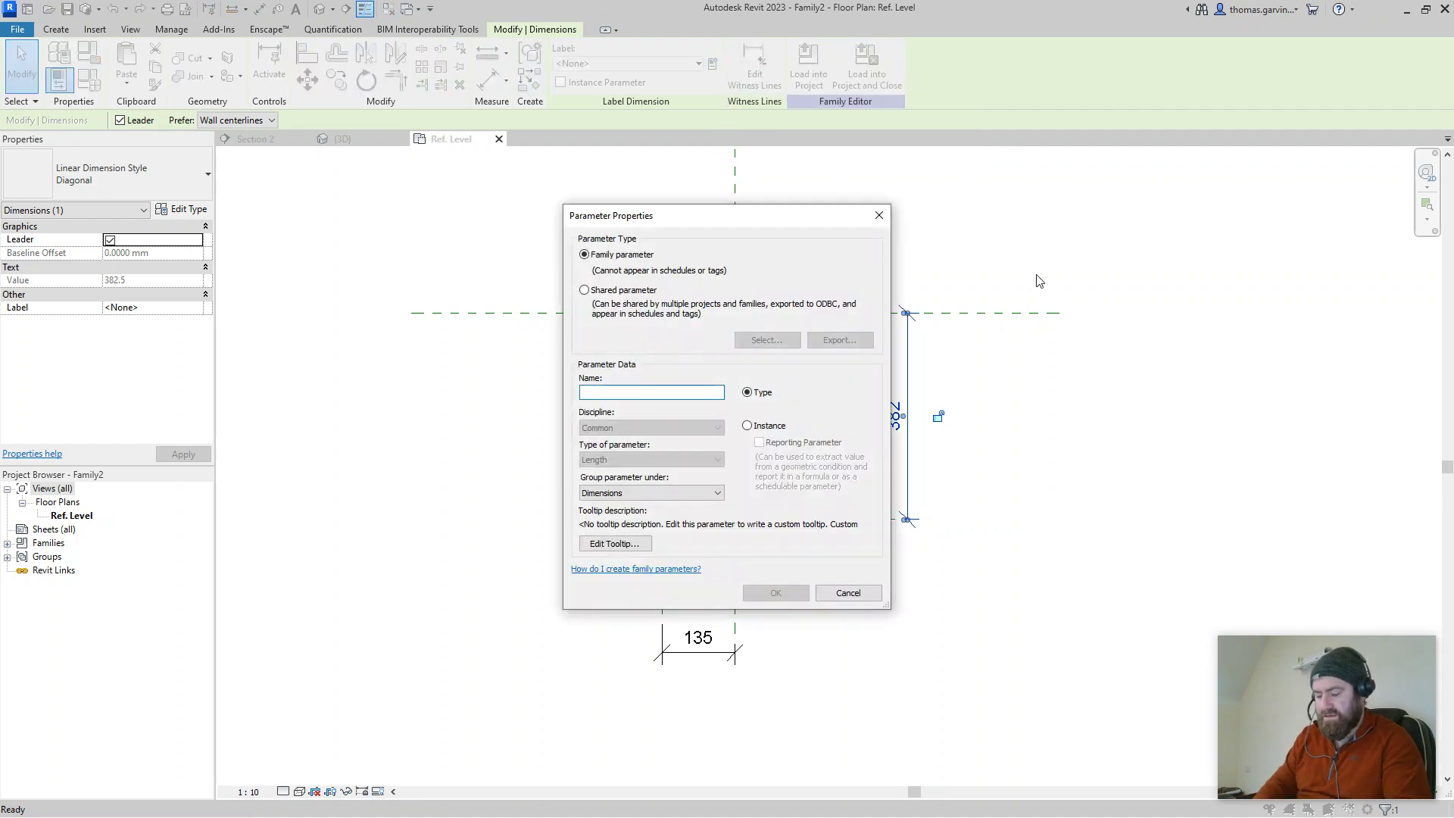
{"action": "type", "text": "GHeit"}
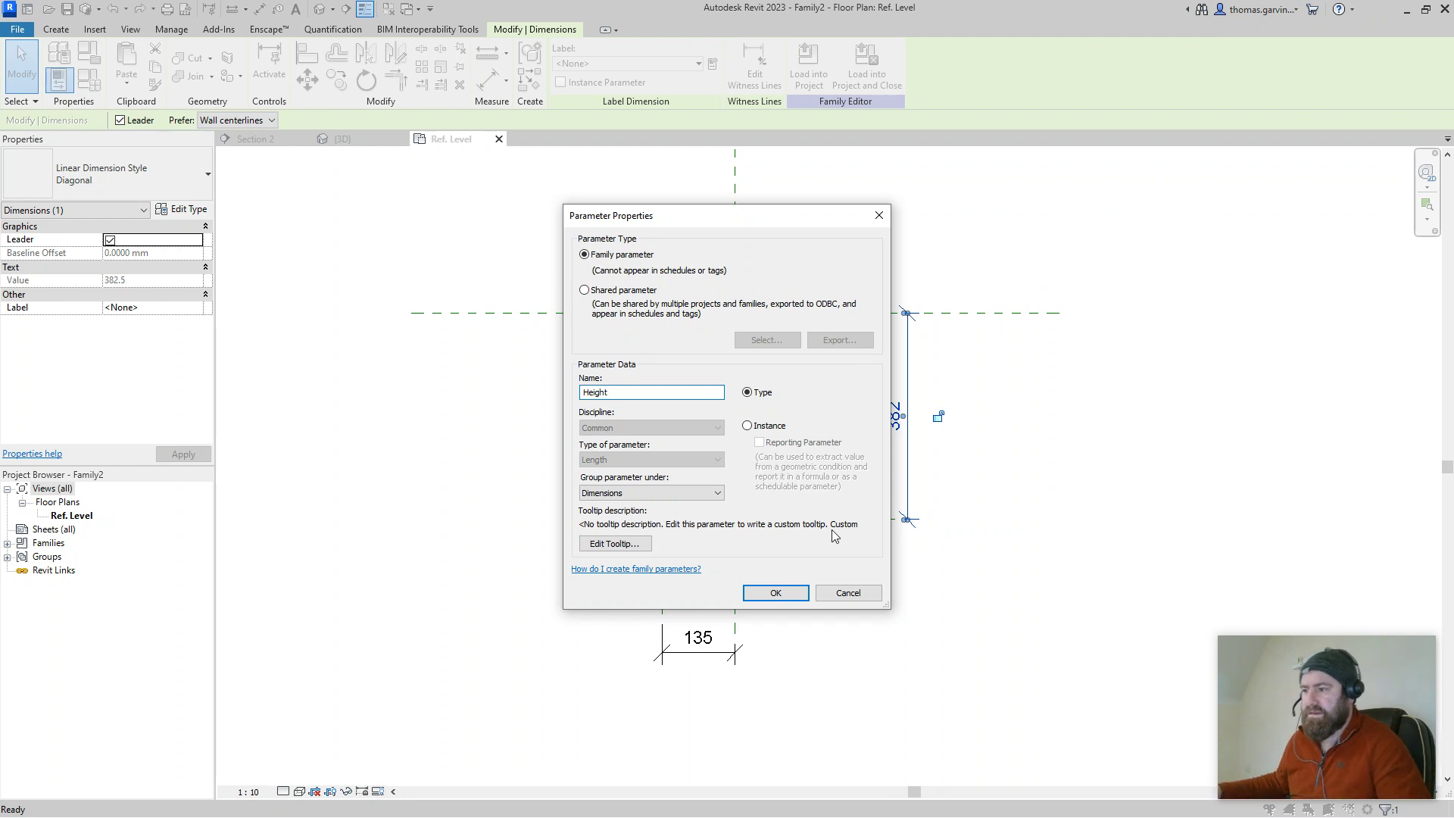
{"action": "left_click", "coordinate": [773, 593]}
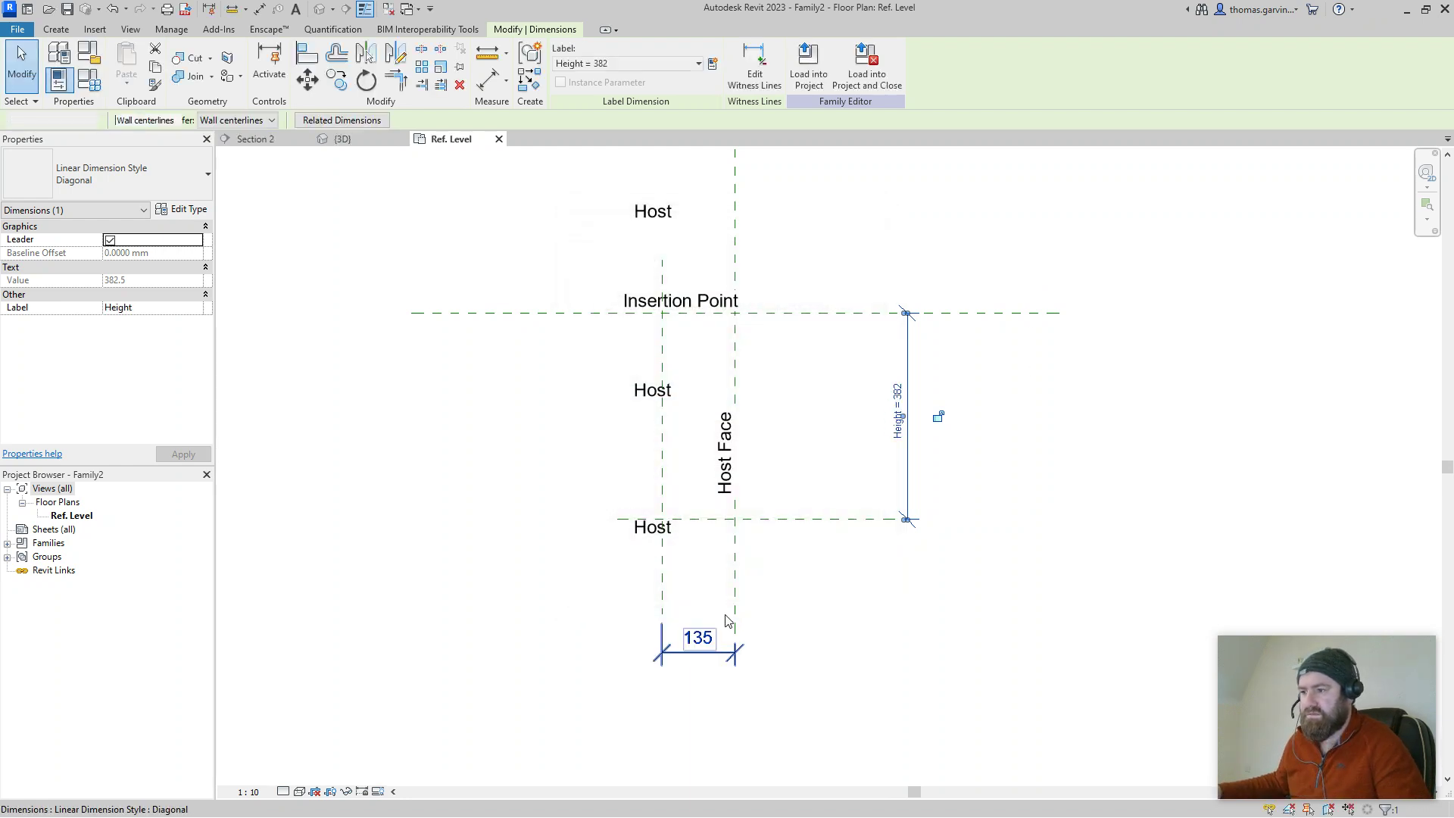
{"action": "left_click", "coordinate": [723, 652]}
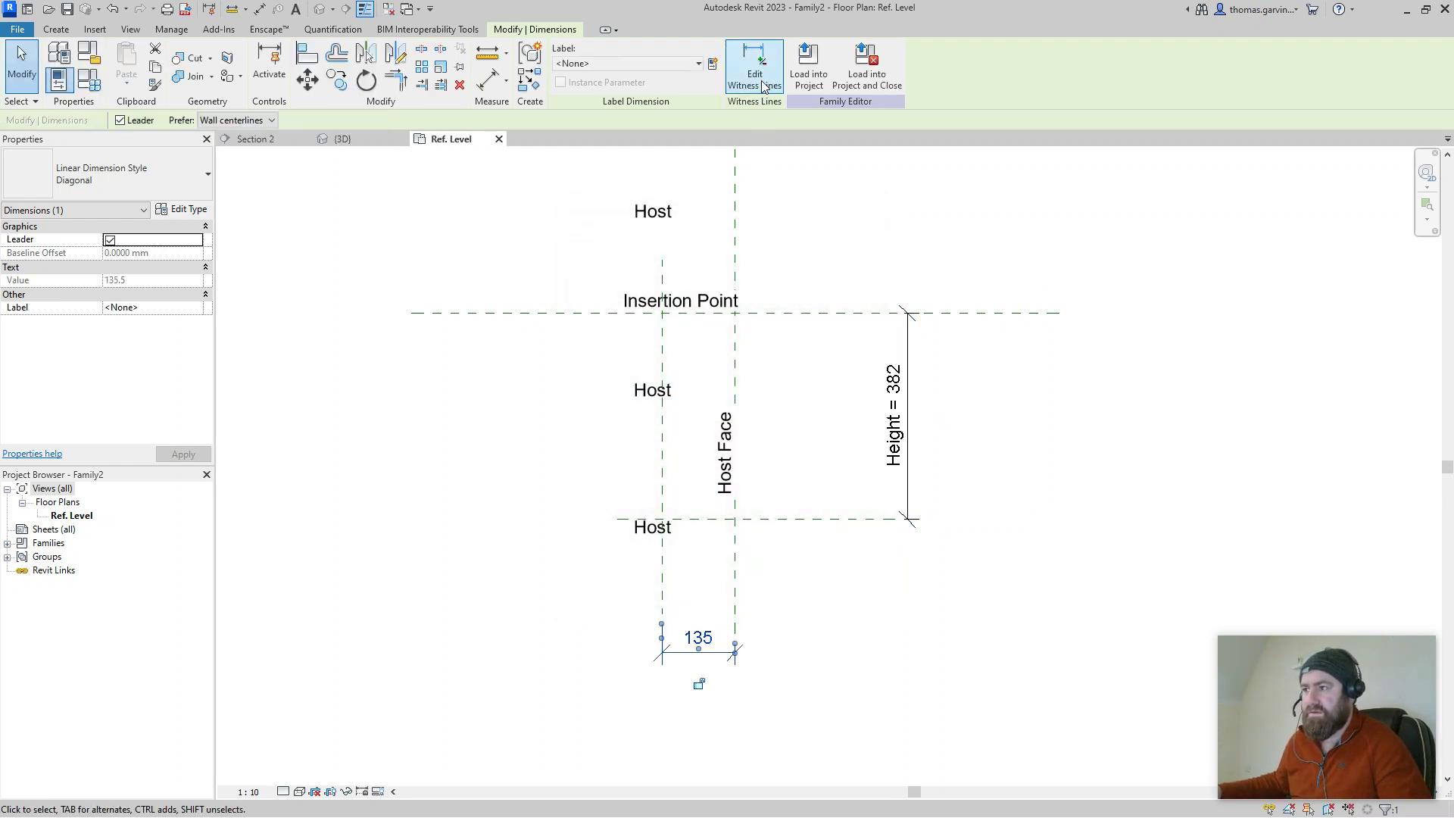
{"action": "left_click", "coordinate": [712, 67]}
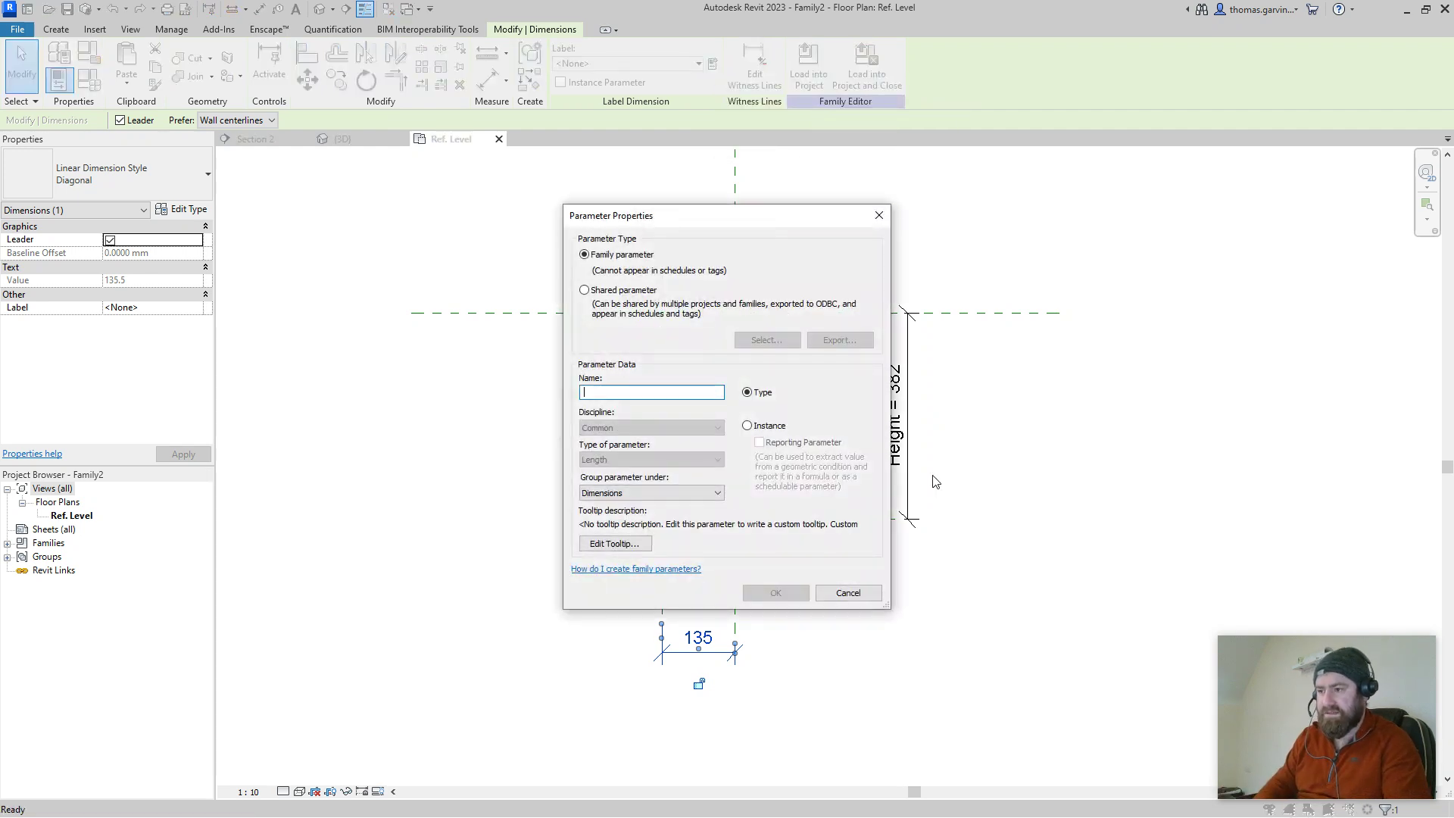
{"action": "type", "text": "Thickness"}
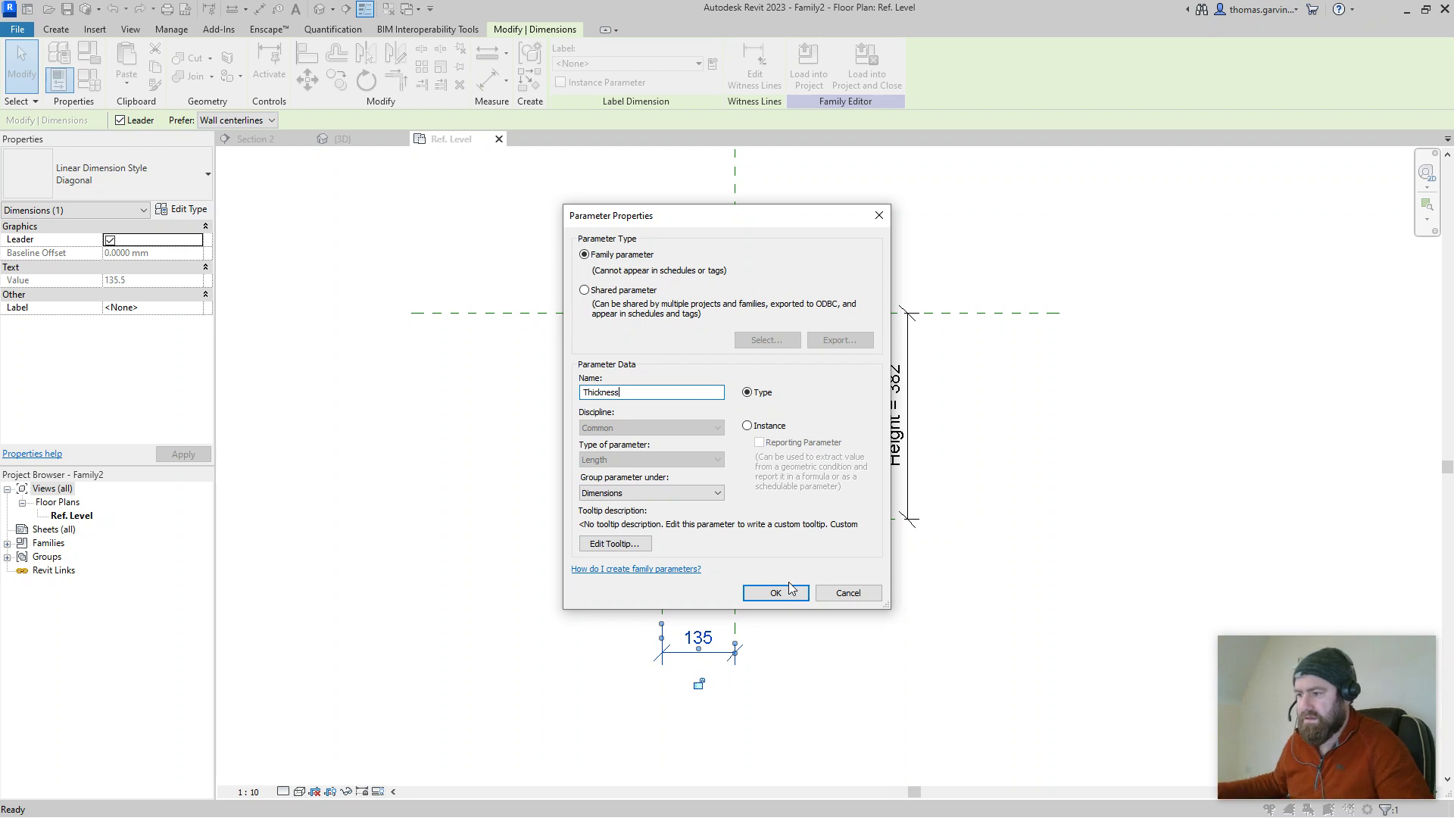
{"action": "left_click", "coordinate": [780, 591]}
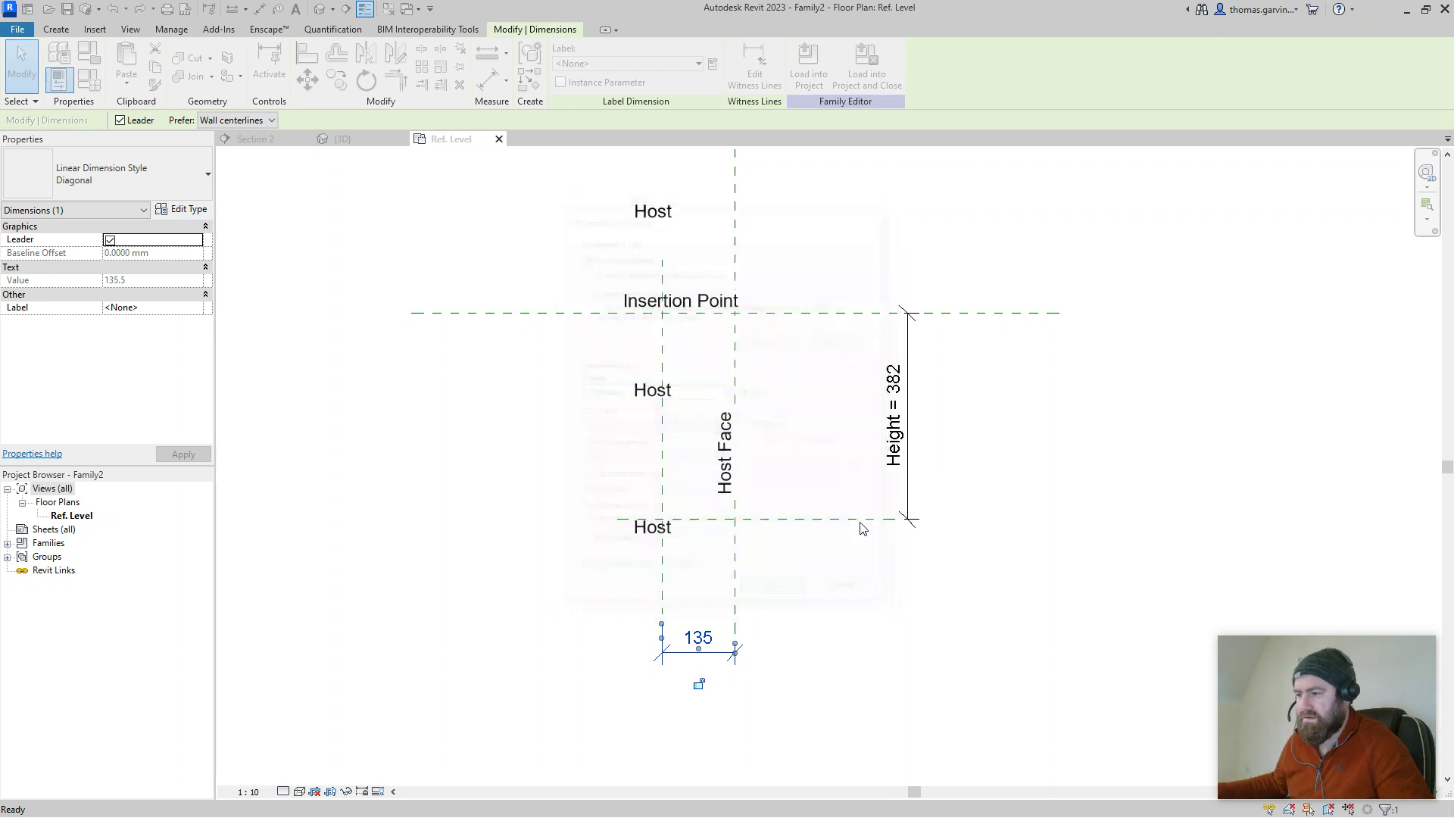
Step: Change the Height dimension to 215 and the Thickness dimension to 100
{"action": "double_click", "coordinate": [897, 390]}
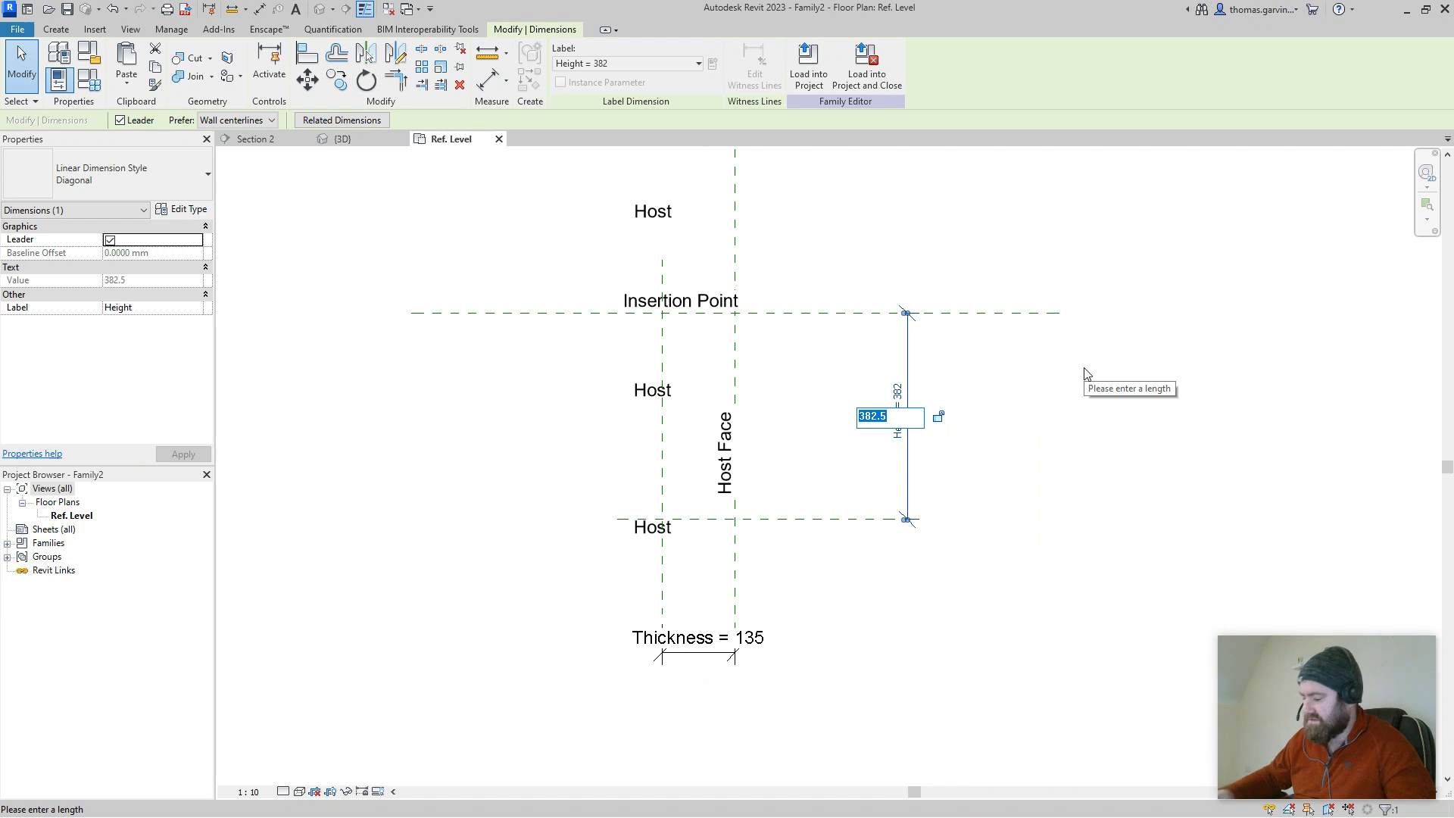
{"action": "type", "text": "215"}
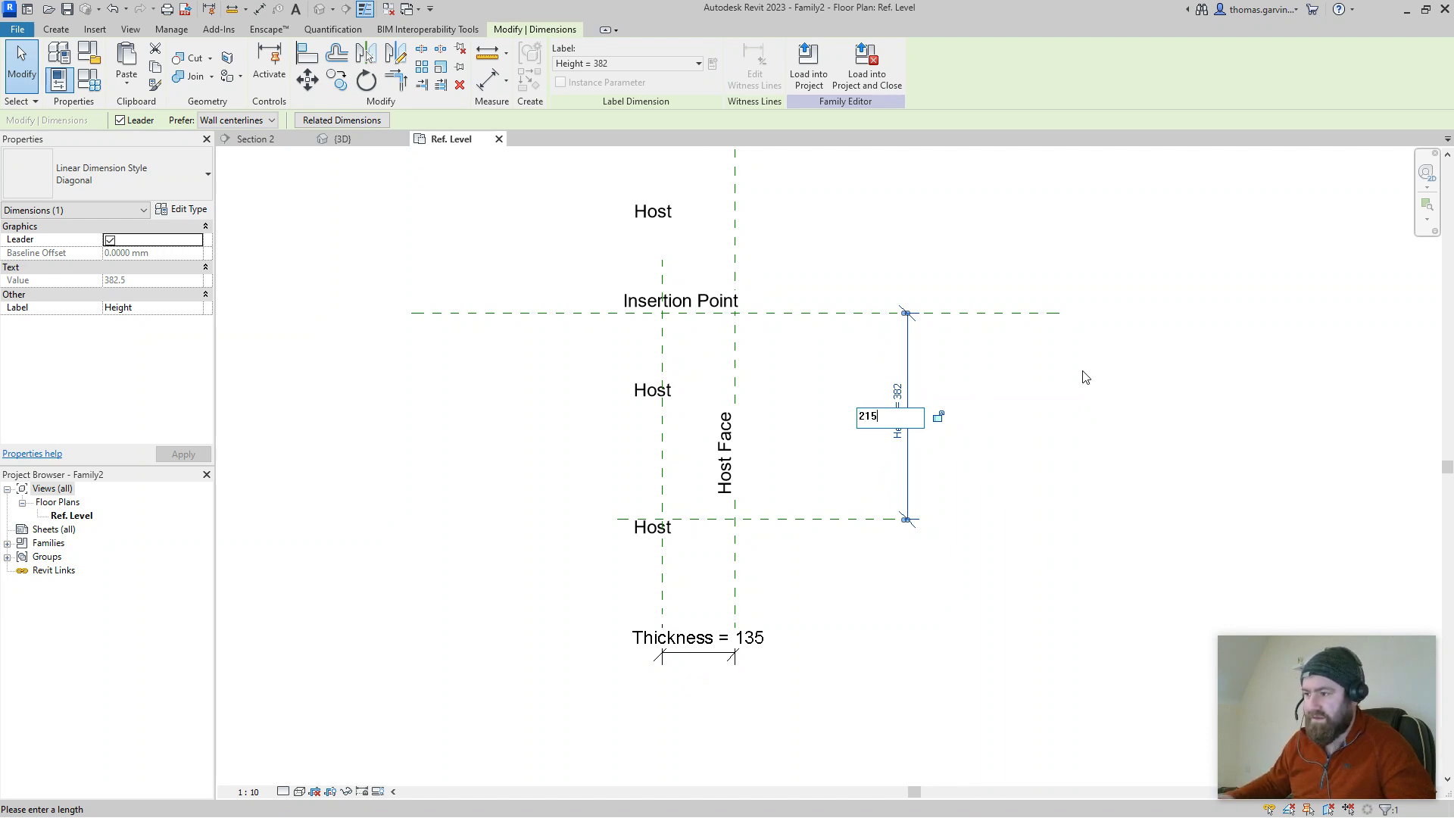
{"action": "key", "text": "Return"}
{"action": "left_click", "coordinate": [714, 644]}
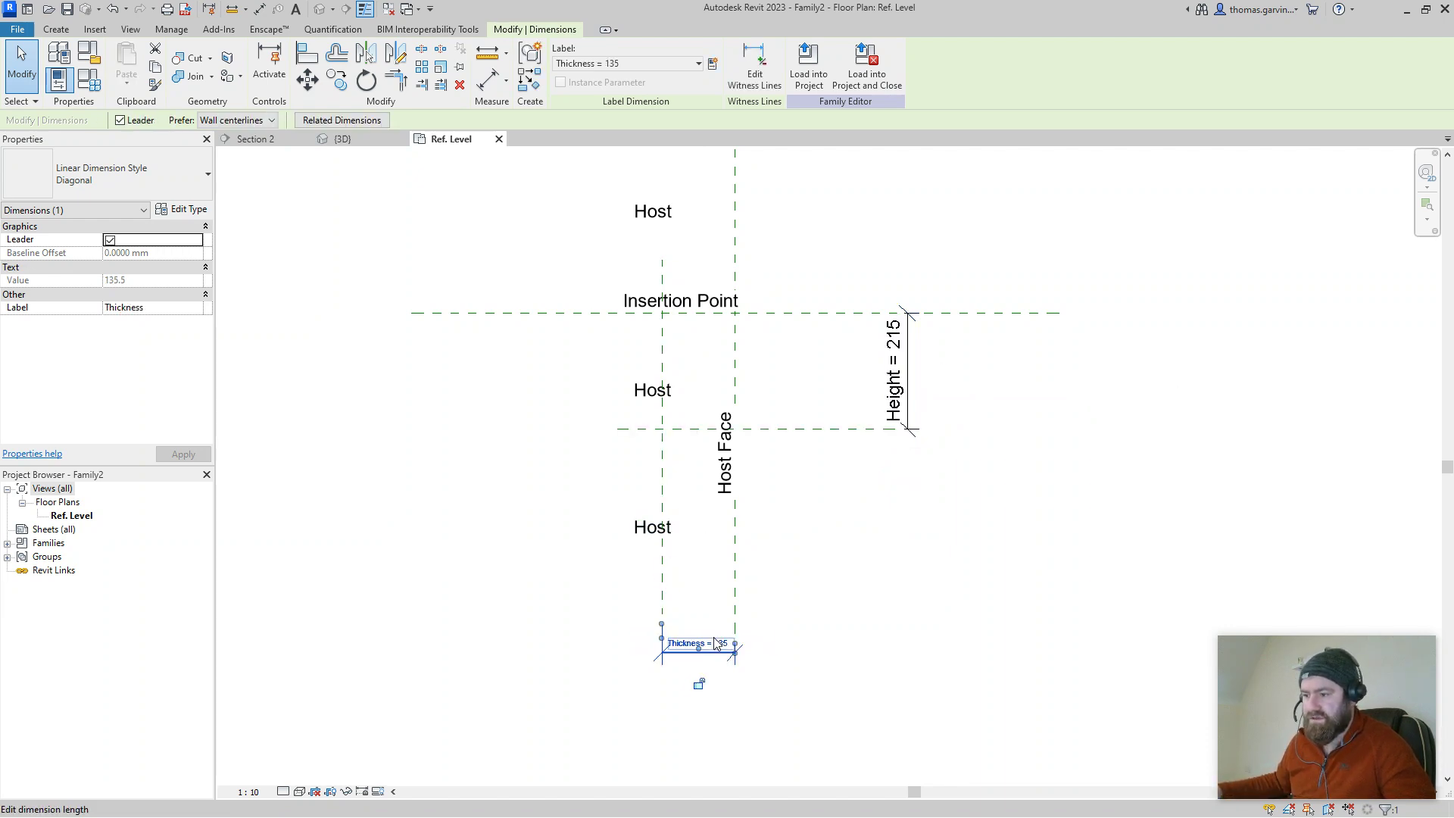
{"action": "left_click", "coordinate": [714, 643]}
{"action": "type", "text": "100"}
{"action": "key", "text": "Return"}
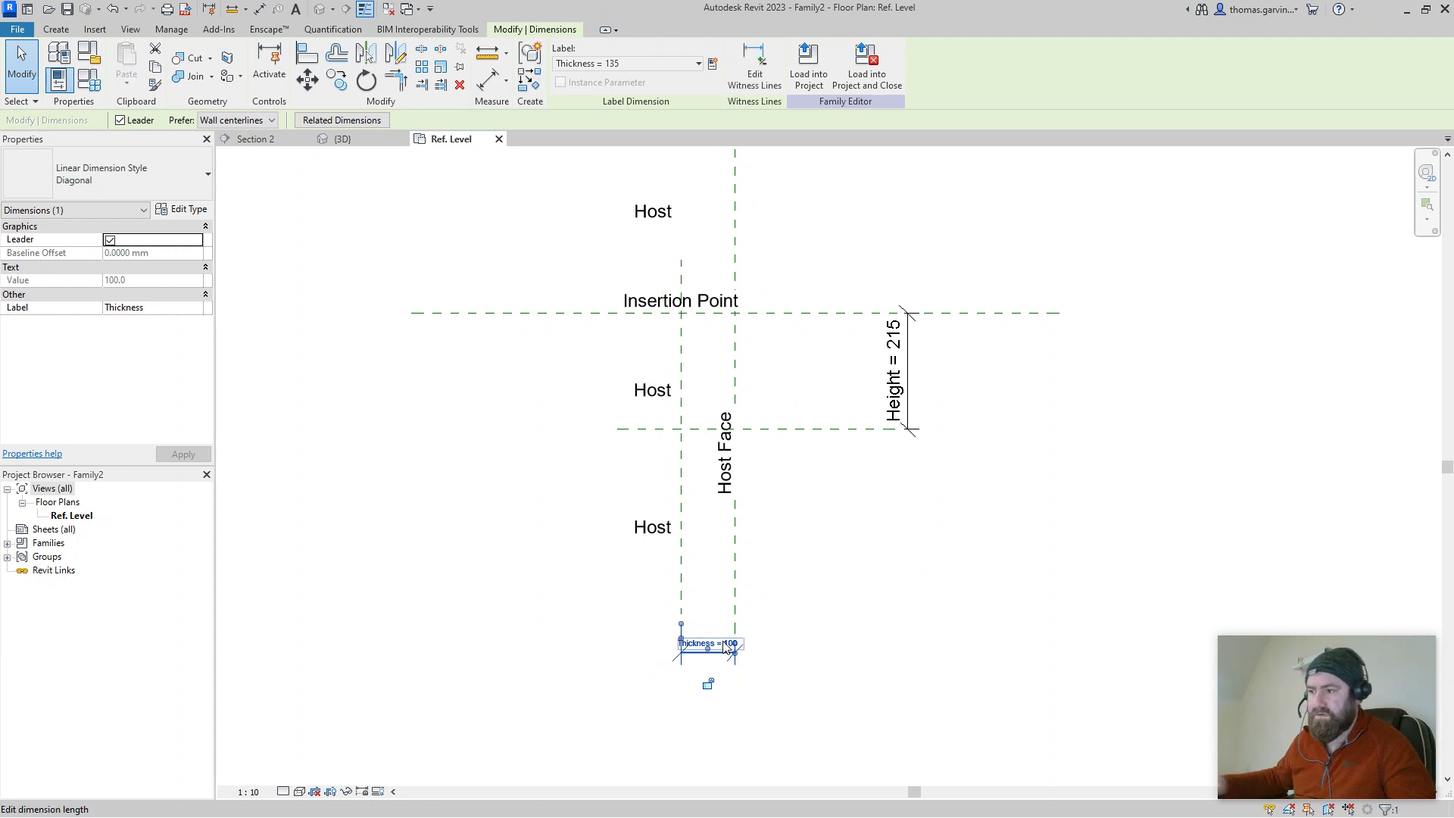
{"action": "key", "text": "Escape"}
Step: Sketch a rectangular profile line from the Insertion Point to the opposite plane intersection
{"action": "left_click", "coordinate": [56, 29]}
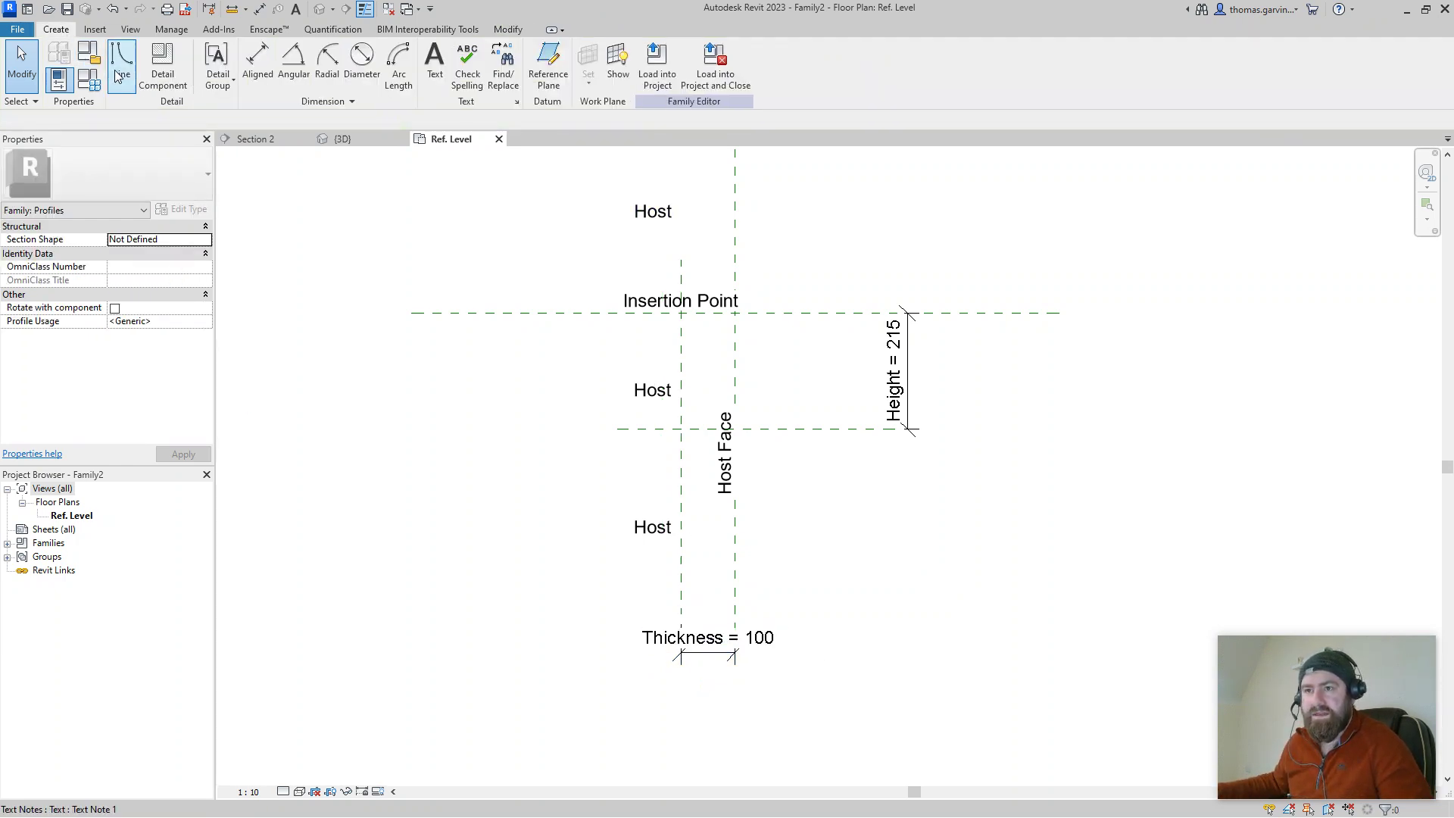
{"action": "left_click", "coordinate": [127, 64]}
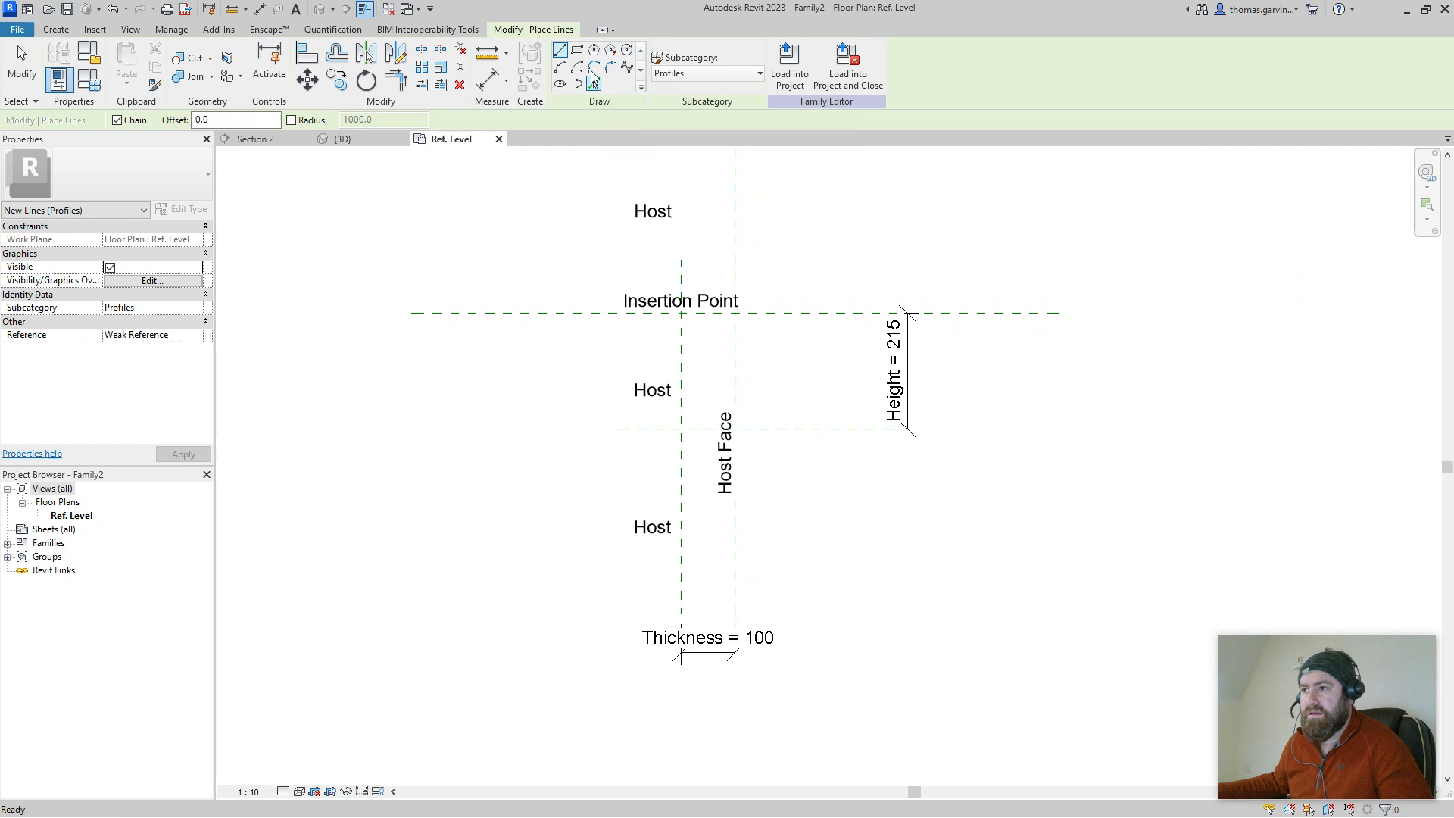
{"action": "left_click", "coordinate": [578, 52]}
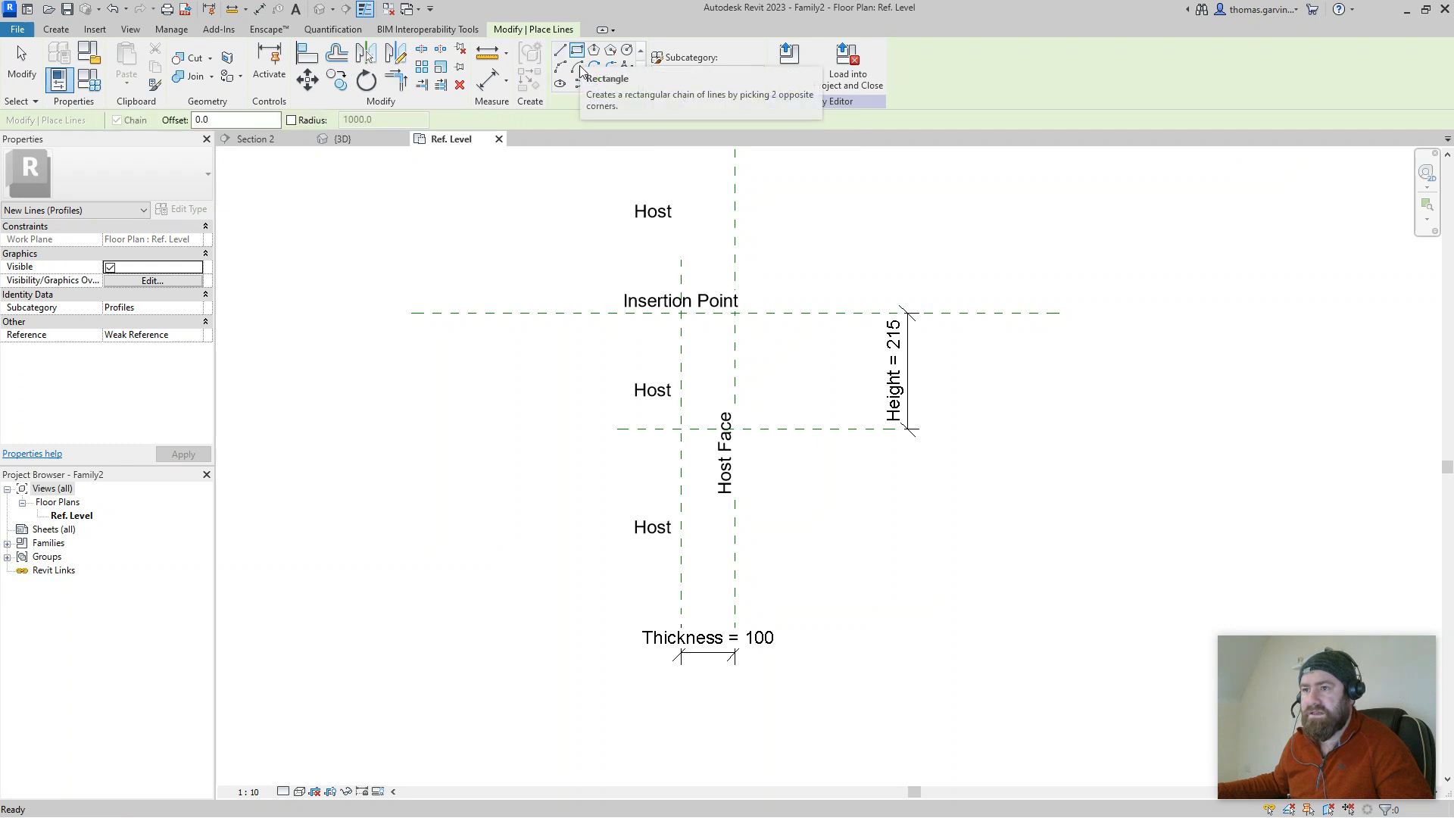
{"action": "left_click", "coordinate": [681, 312]}
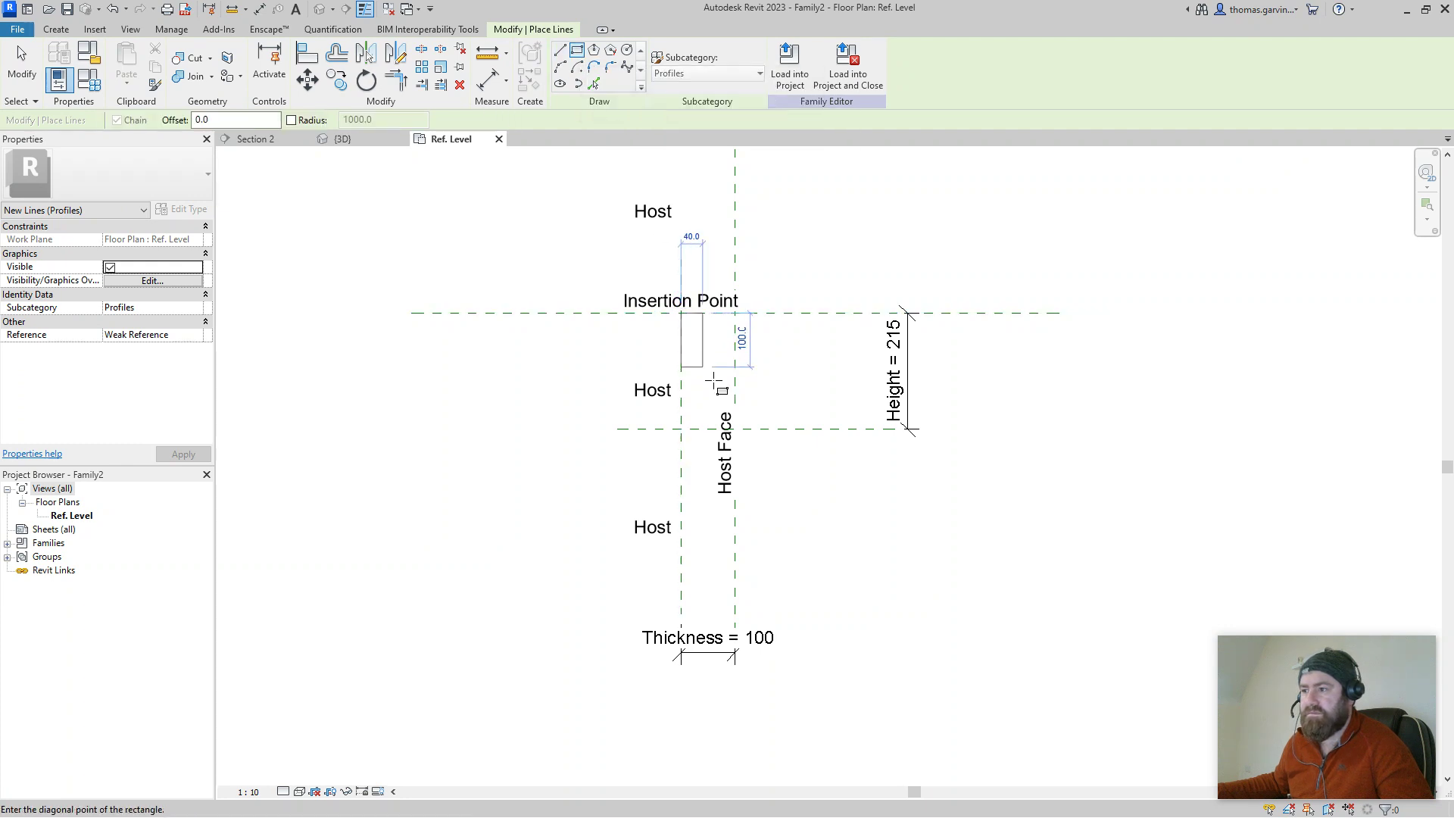
{"action": "left_click", "coordinate": [734, 429]}
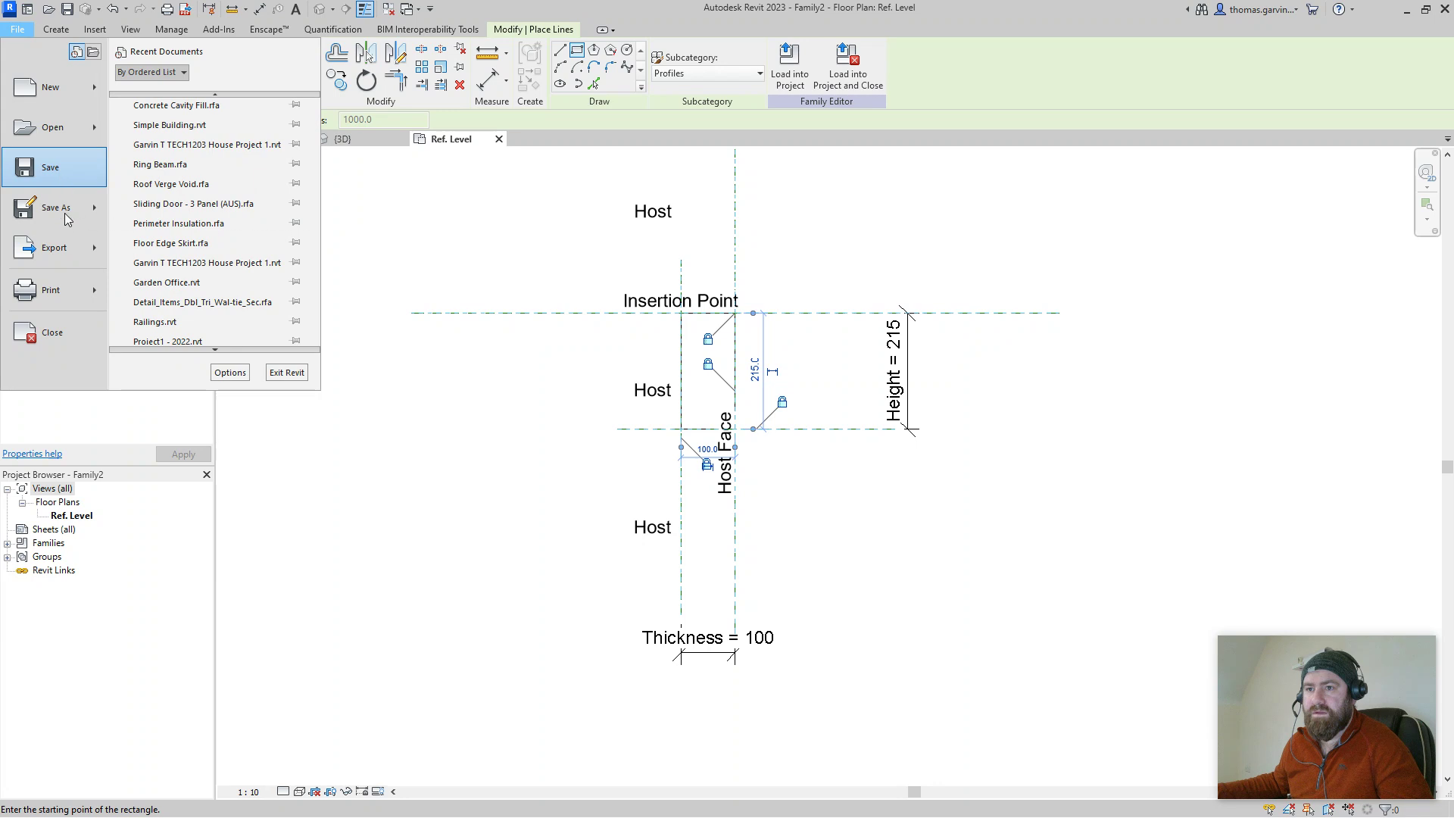
Step: Save the family as 'Block Profile' in My Revit Families 2023 > Profiles > Walls
{"action": "left_click", "coordinate": [451, 274]}
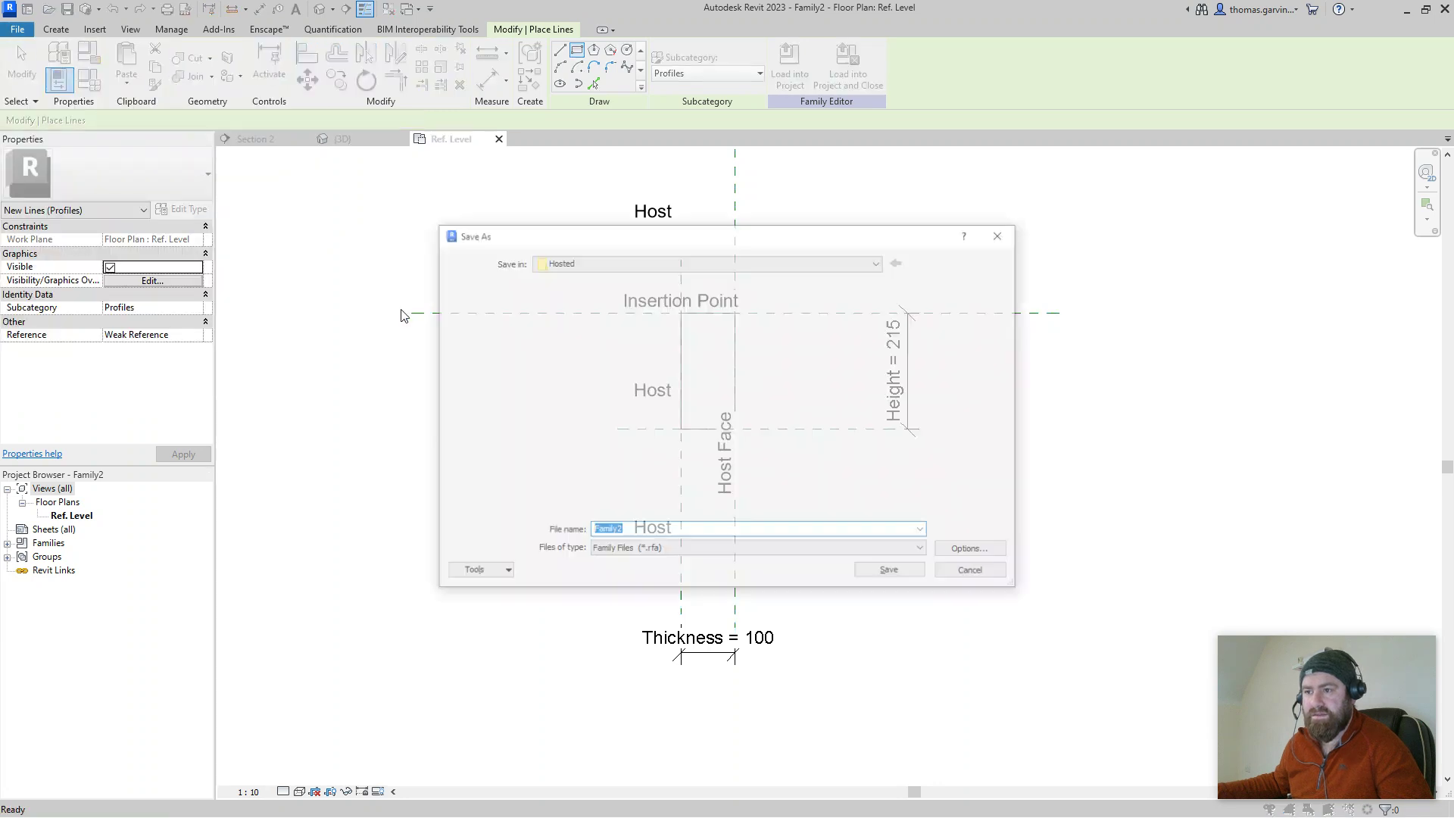
{"action": "left_click", "coordinate": [633, 262]}
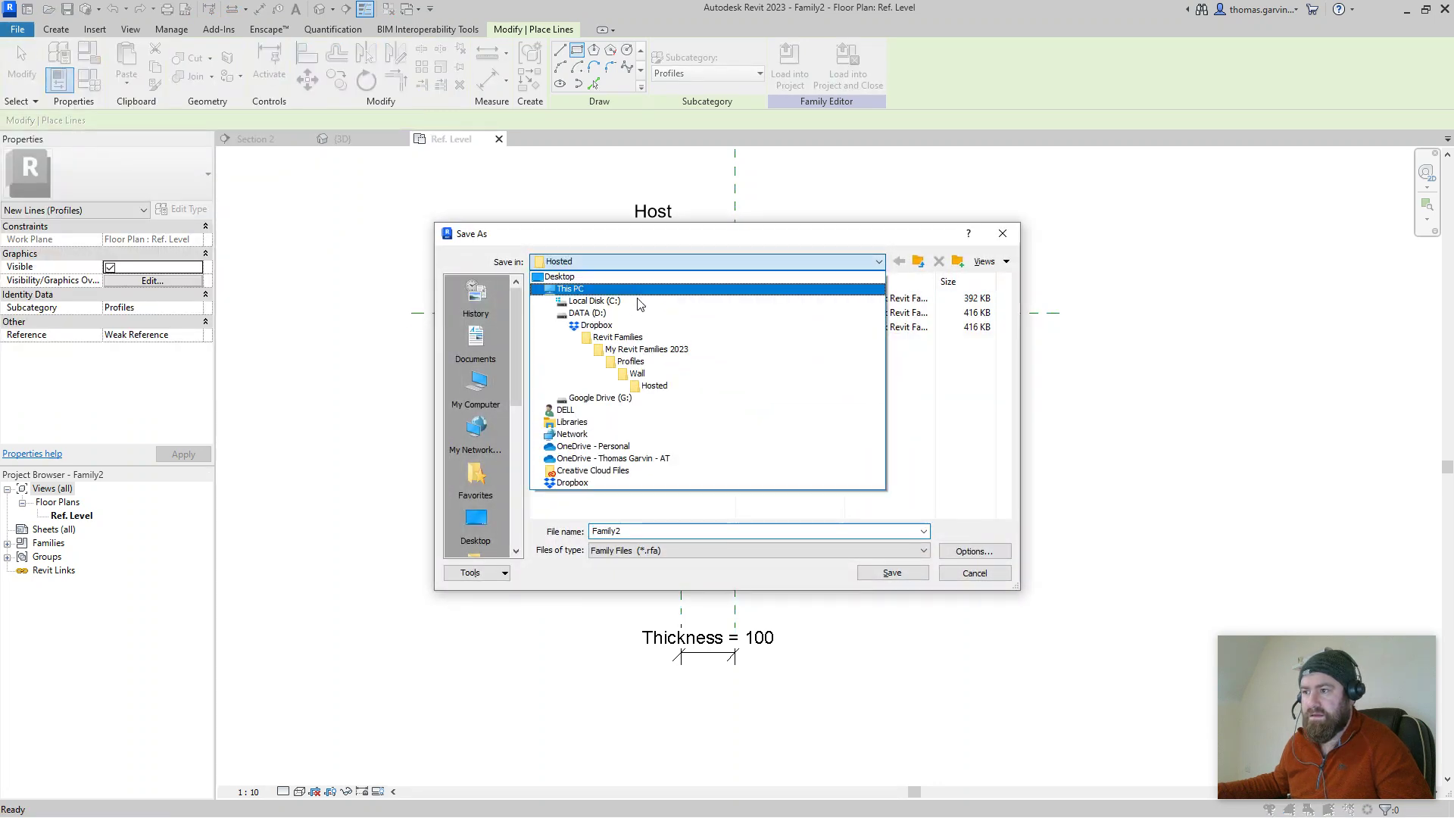
{"action": "left_click", "coordinate": [663, 353]}
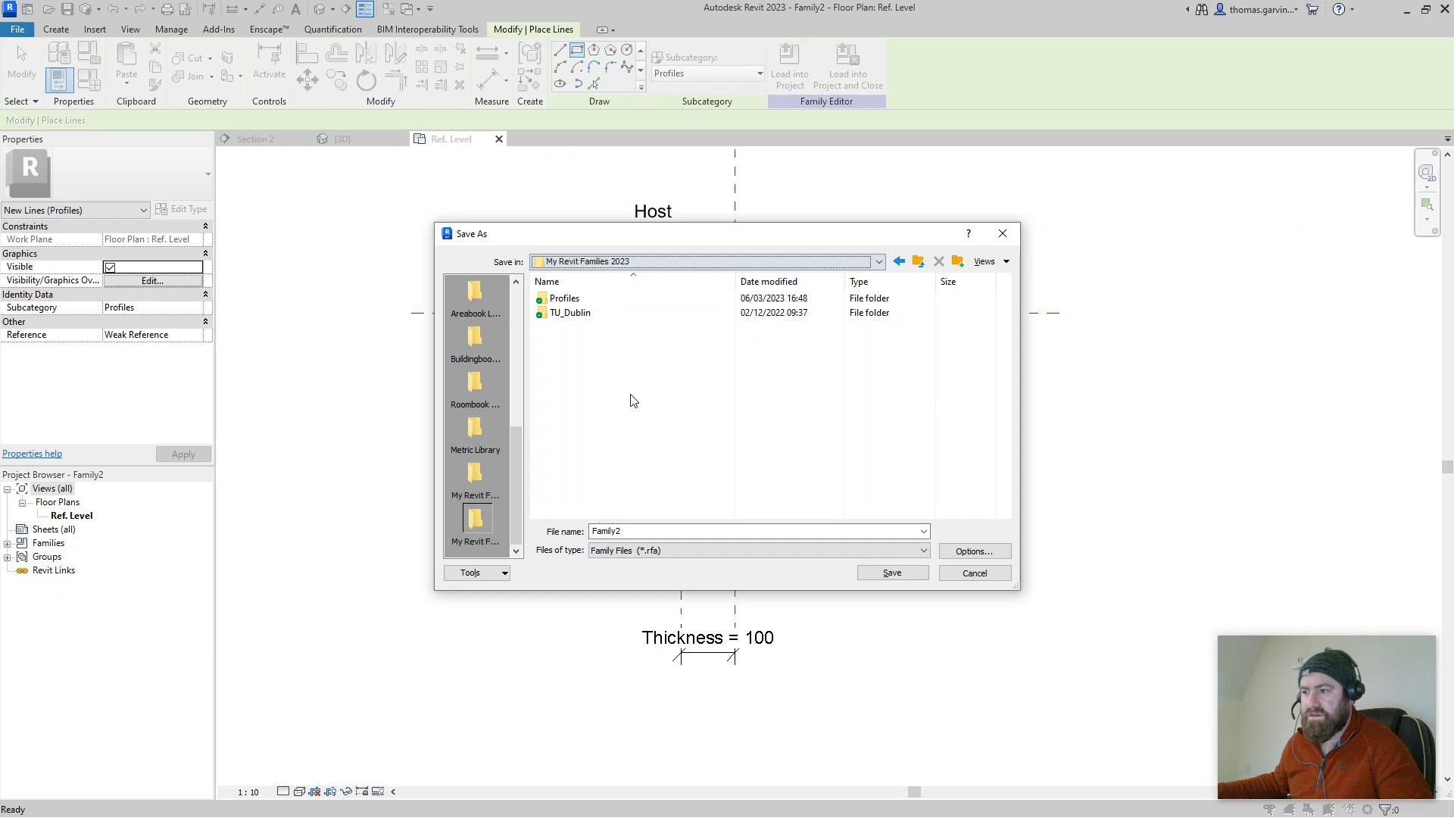
{"action": "double_click", "coordinate": [571, 312]}
{"action": "double_click", "coordinate": [591, 329]}
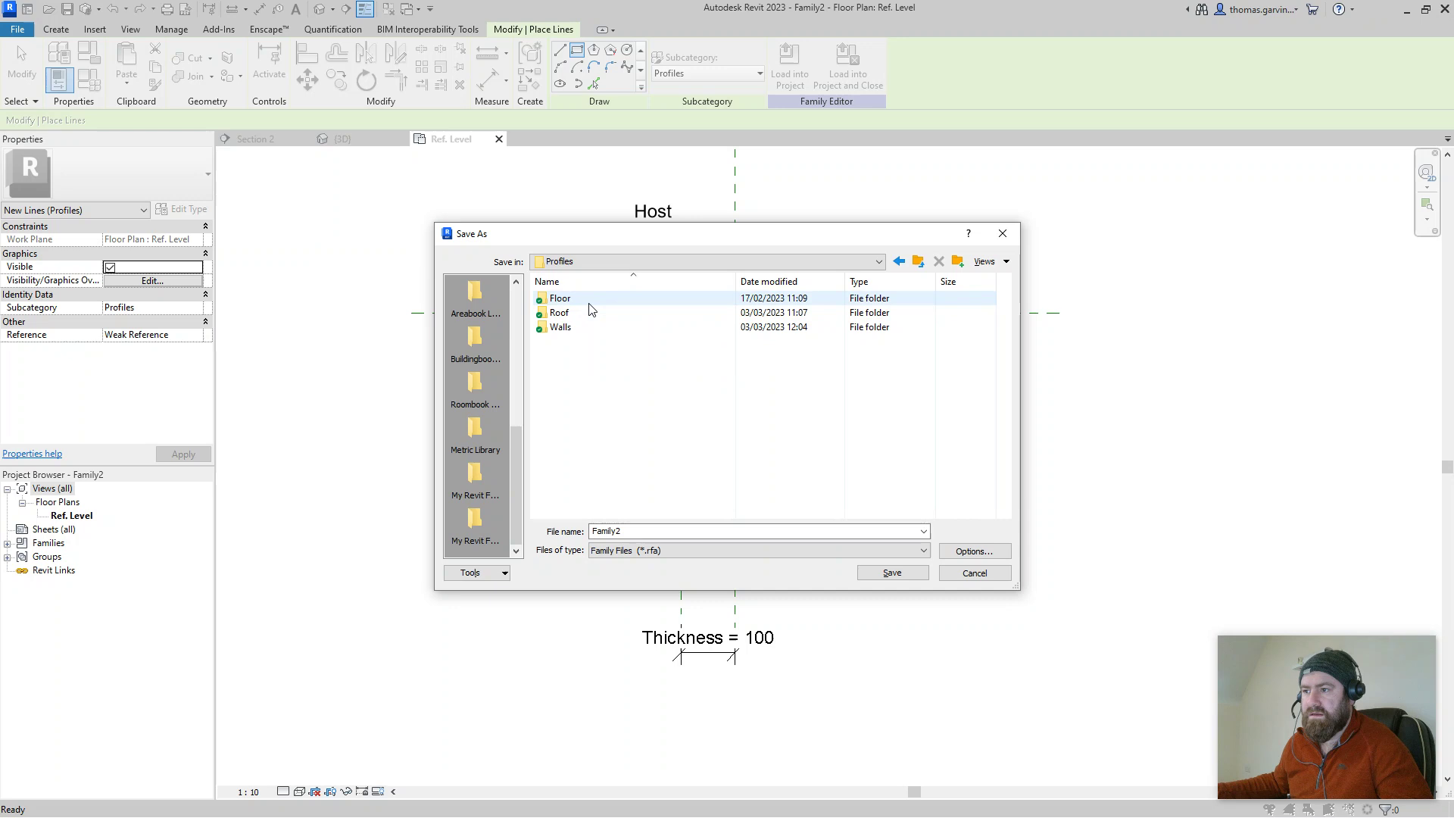
{"action": "double_click", "coordinate": [590, 334]}
{"action": "double_click", "coordinate": [653, 531]}
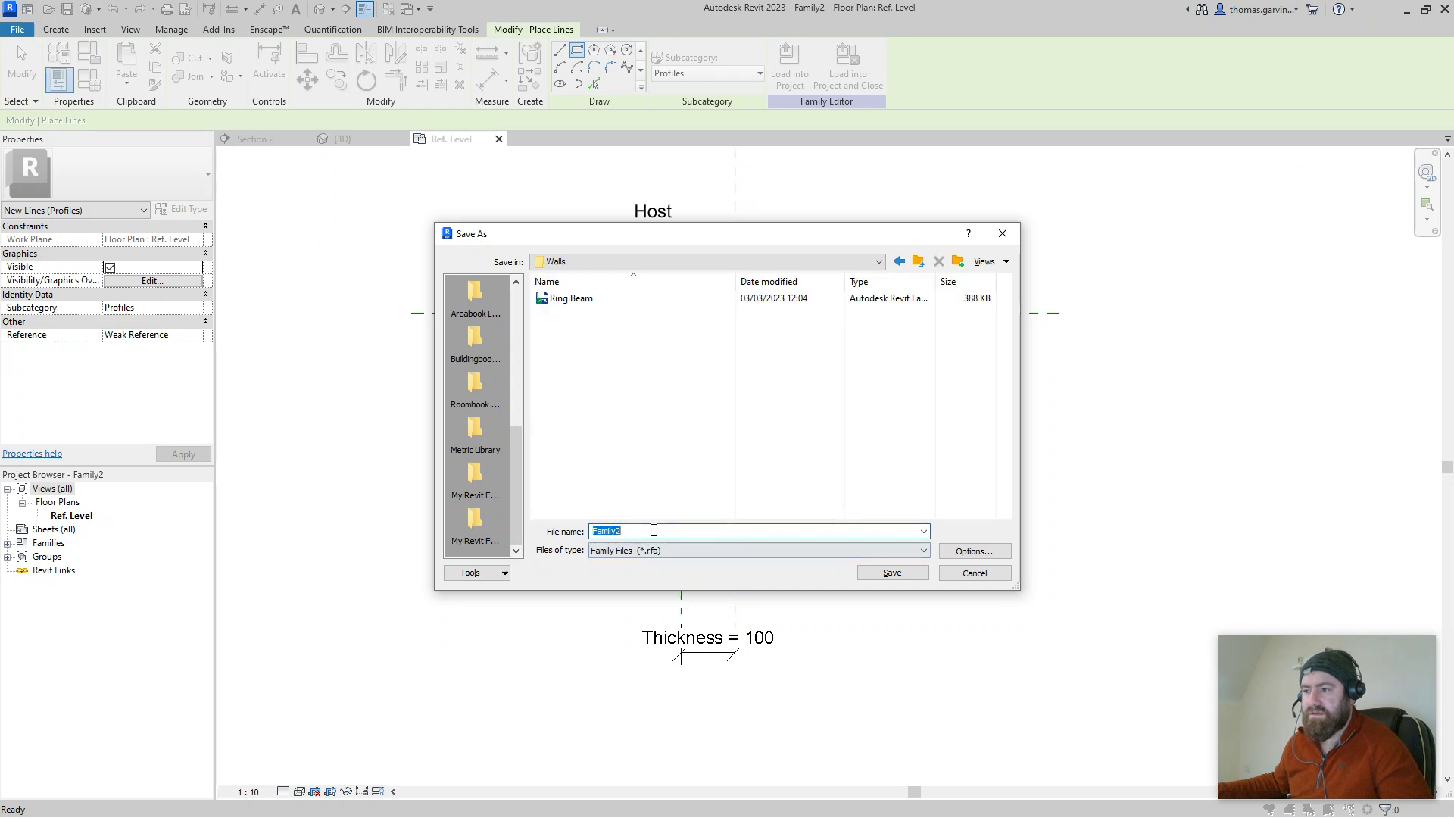
{"action": "left_click", "coordinate": [653, 531]}
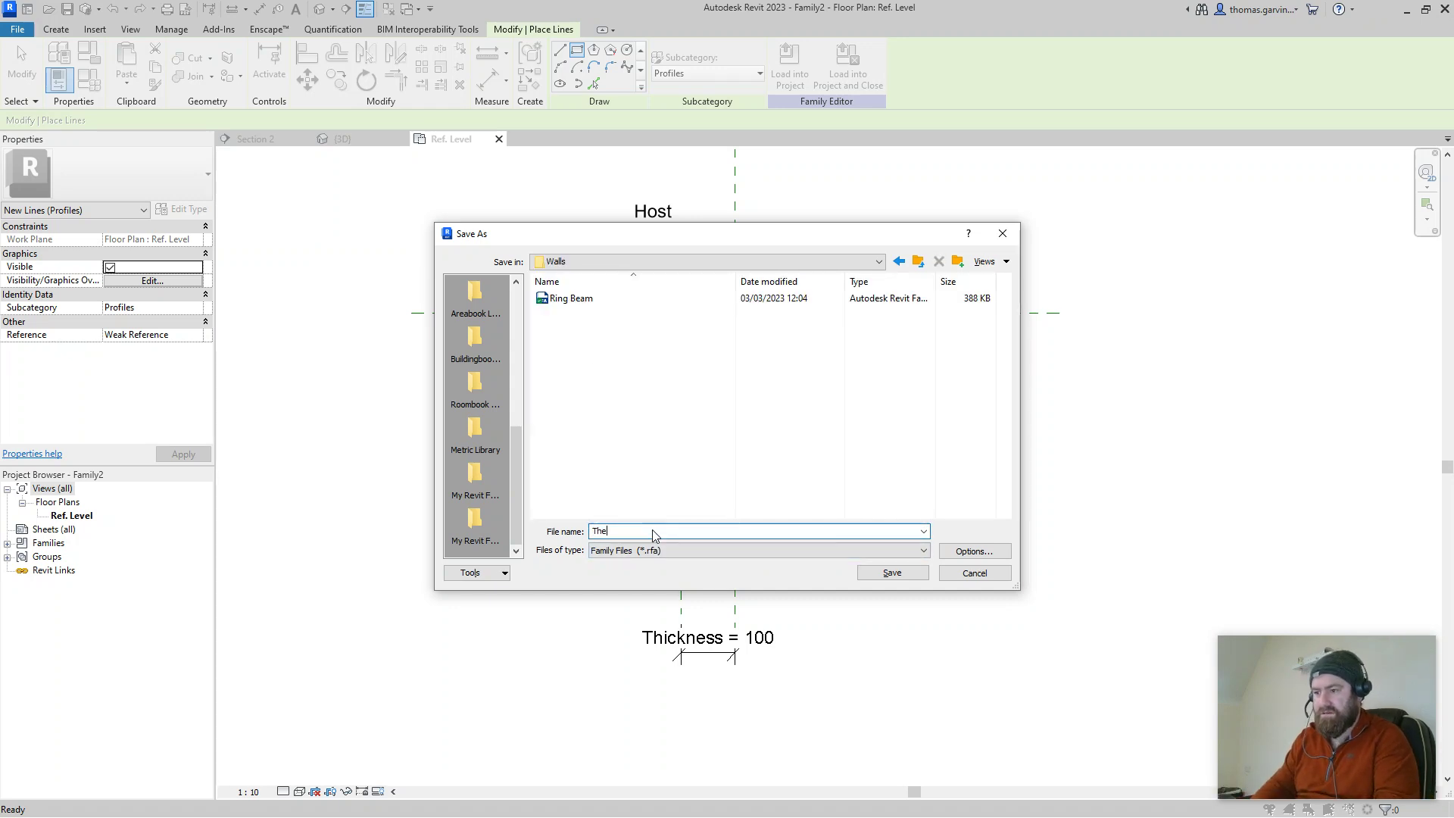
{"action": "key", "text": "BackSpace"}
{"action": "key", "text": "BackSpace"}
{"action": "key", "text": "BackSpace"}
{"action": "key", "text": "BackSpace"}
{"action": "key", "text": "BackSpace"}
{"action": "key", "text": "BackSpace"}
{"action": "key", "text": "BackSpace"}
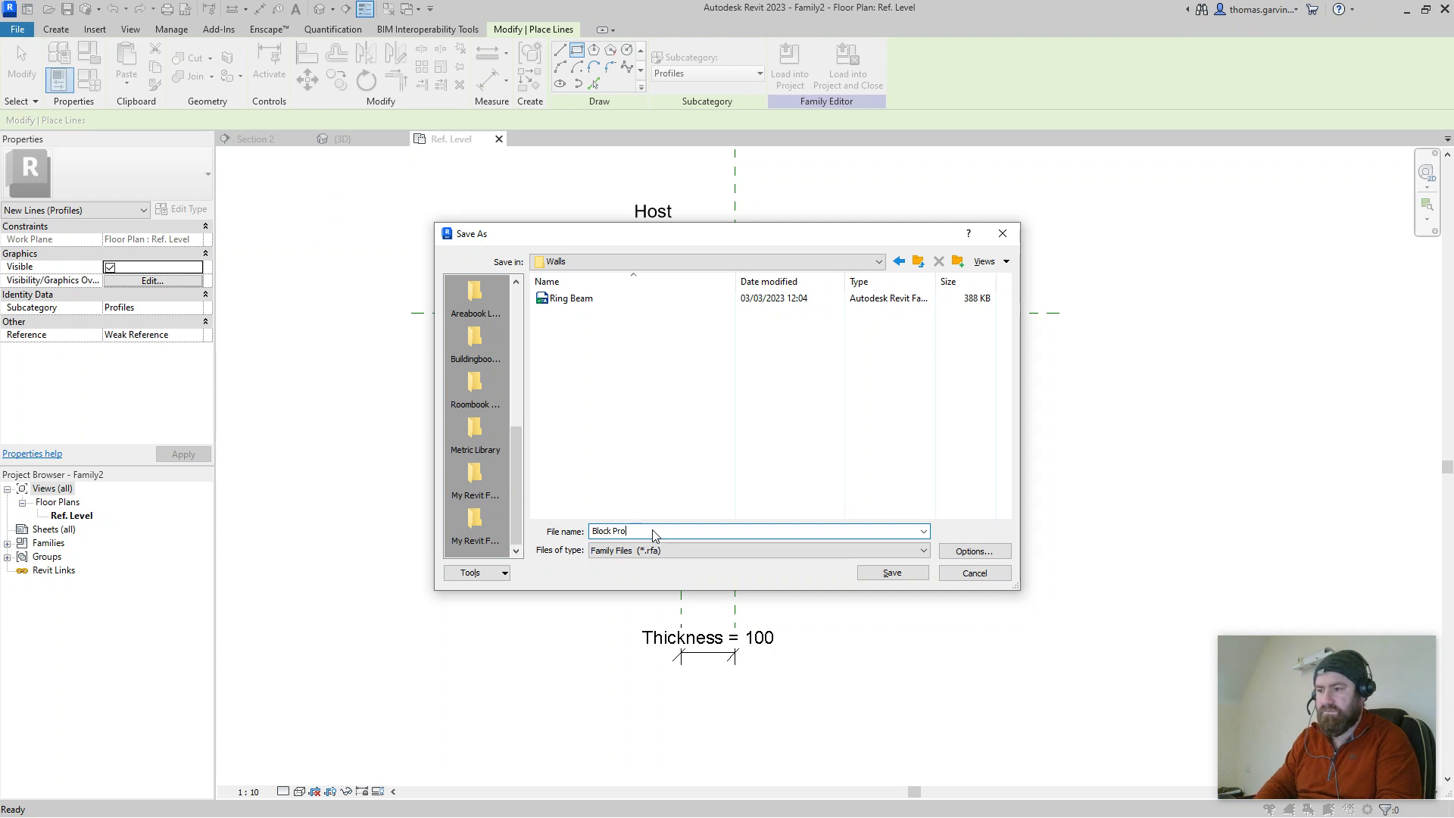
{"action": "type", "text": "Block Profile"}
{"action": "key", "text": "Return"}
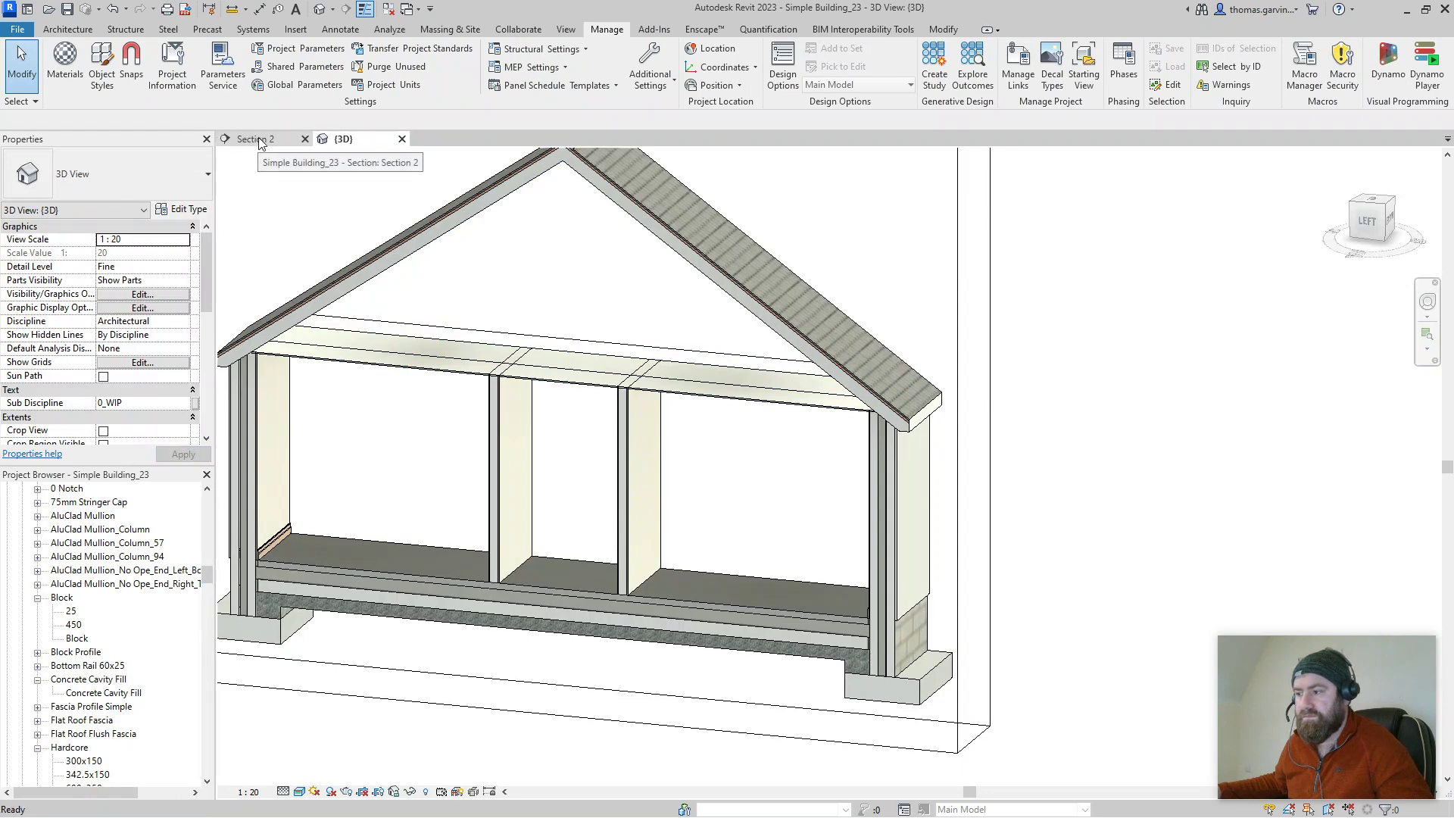
Step: In Section 2, select the rising cavity wall and open its type properties
{"action": "left_click", "coordinate": [255, 138]}
{"action": "scroll", "coordinate": [792, 666], "scroll_direction": "up", "scroll_amount": 2}
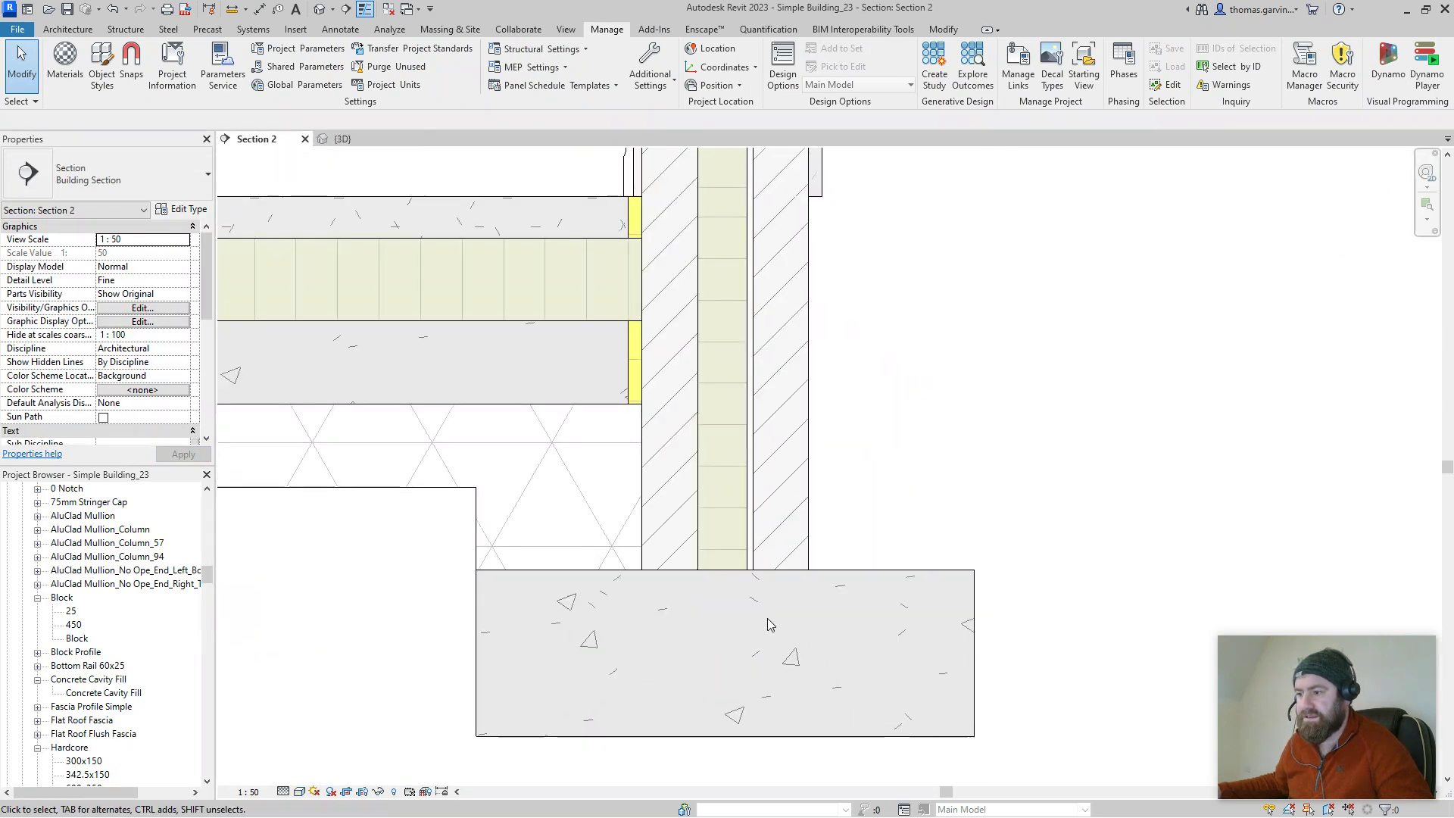
{"action": "left_click", "coordinate": [799, 455]}
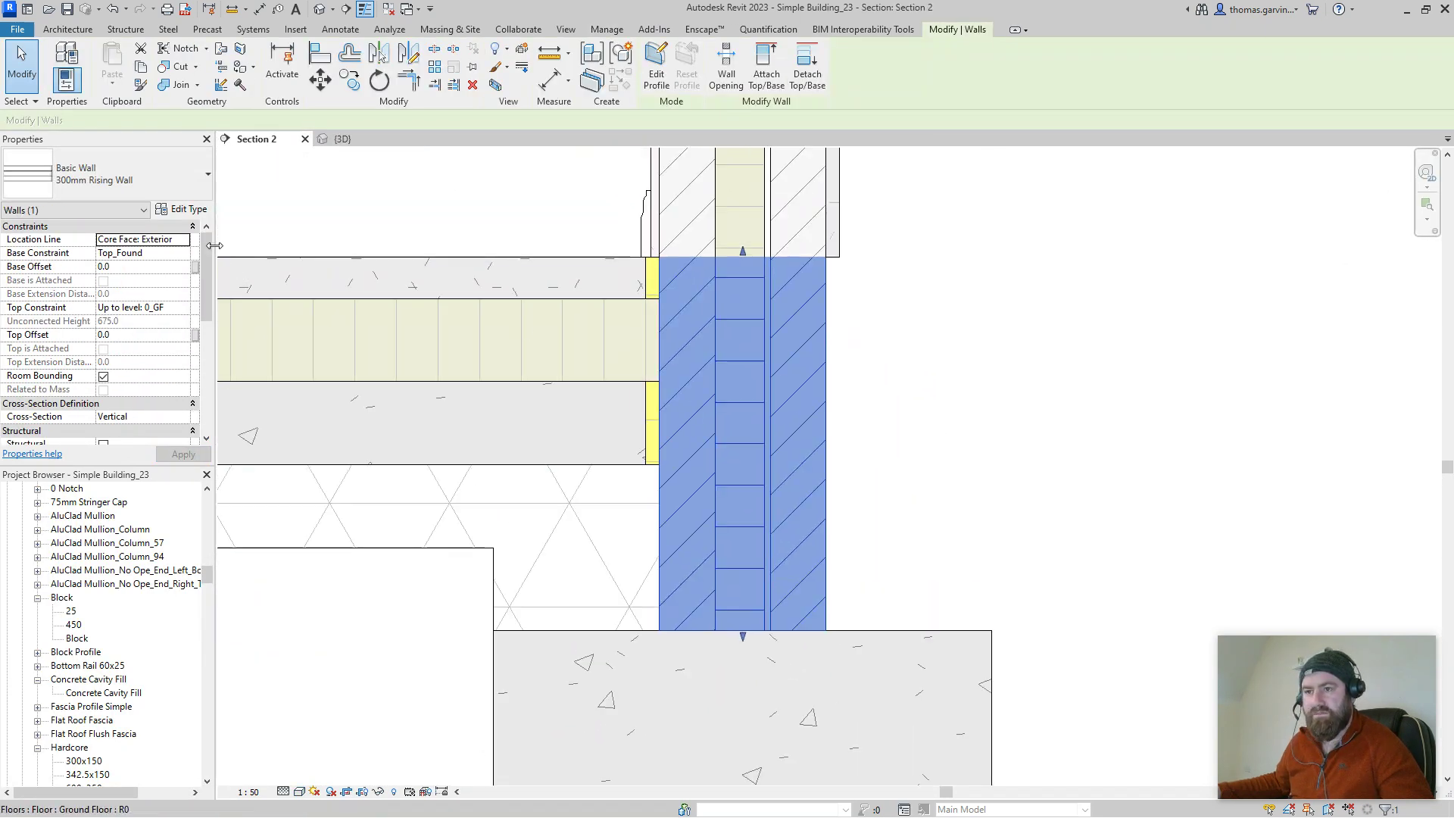
{"action": "left_click", "coordinate": [189, 209]}
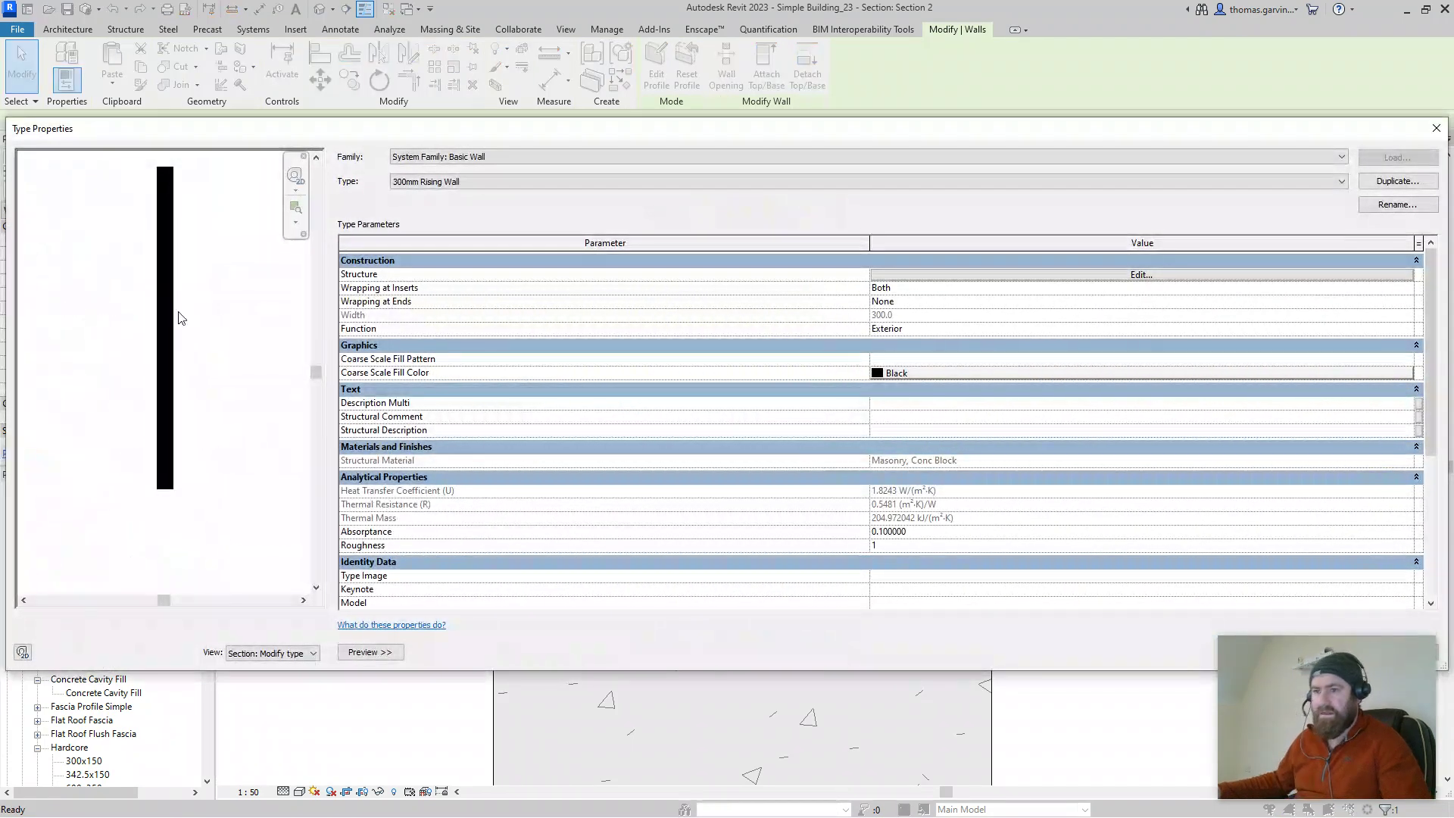
Step: Show the wall preview as a section and zoom into its layers
{"action": "left_click", "coordinate": [298, 659]}
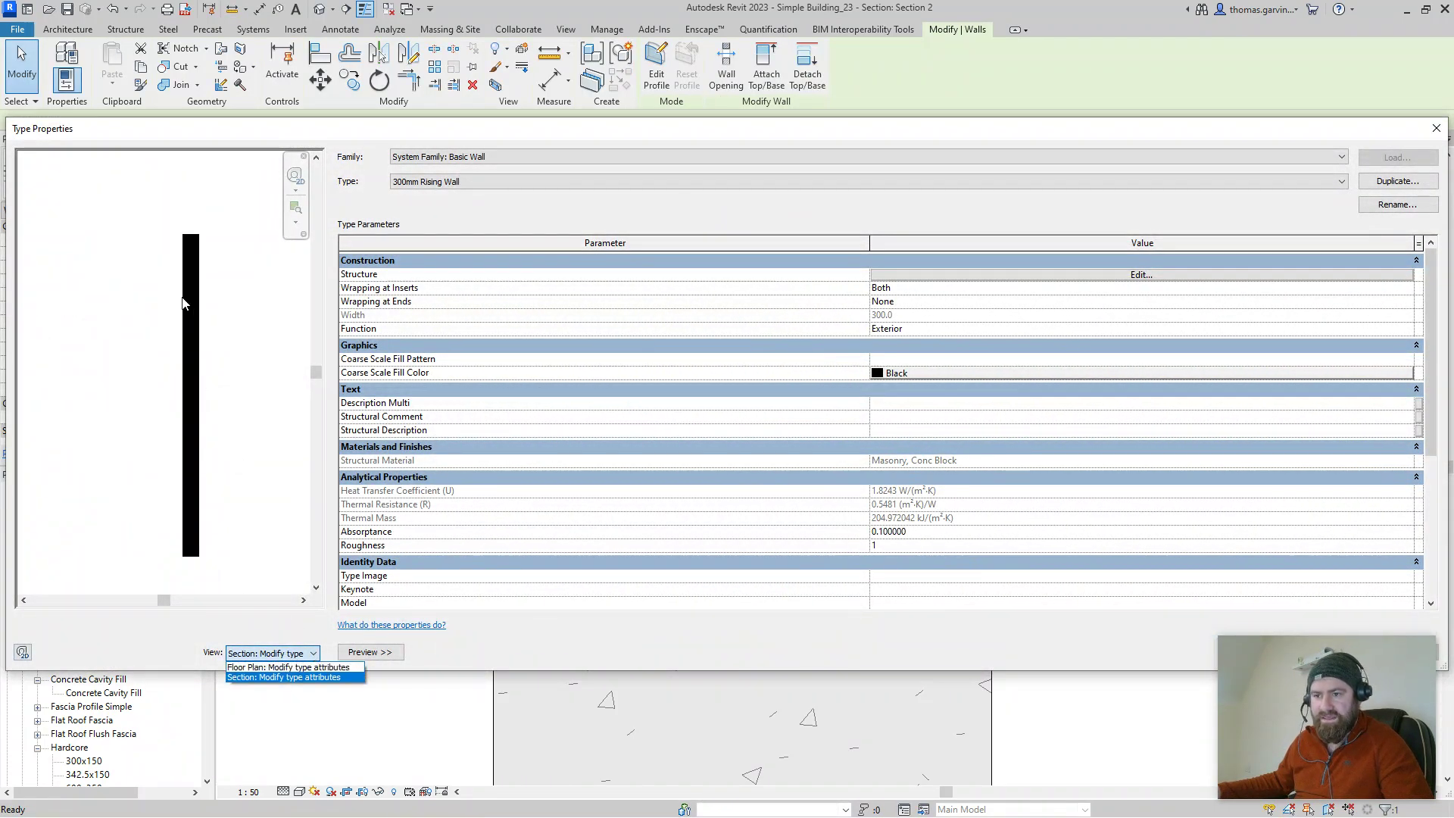
{"action": "left_click", "coordinate": [399, 653]}
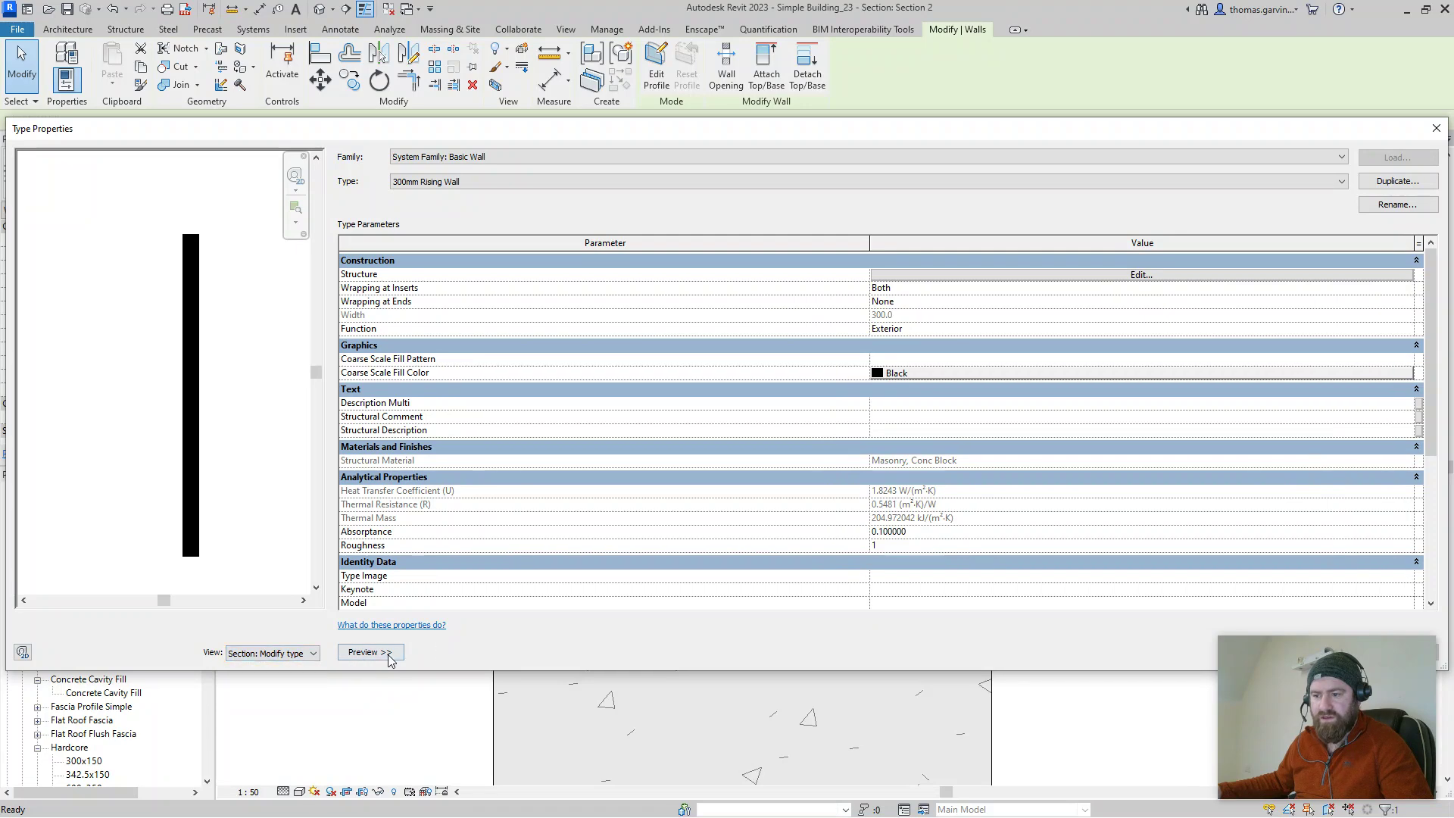
{"action": "left_click", "coordinate": [387, 652]}
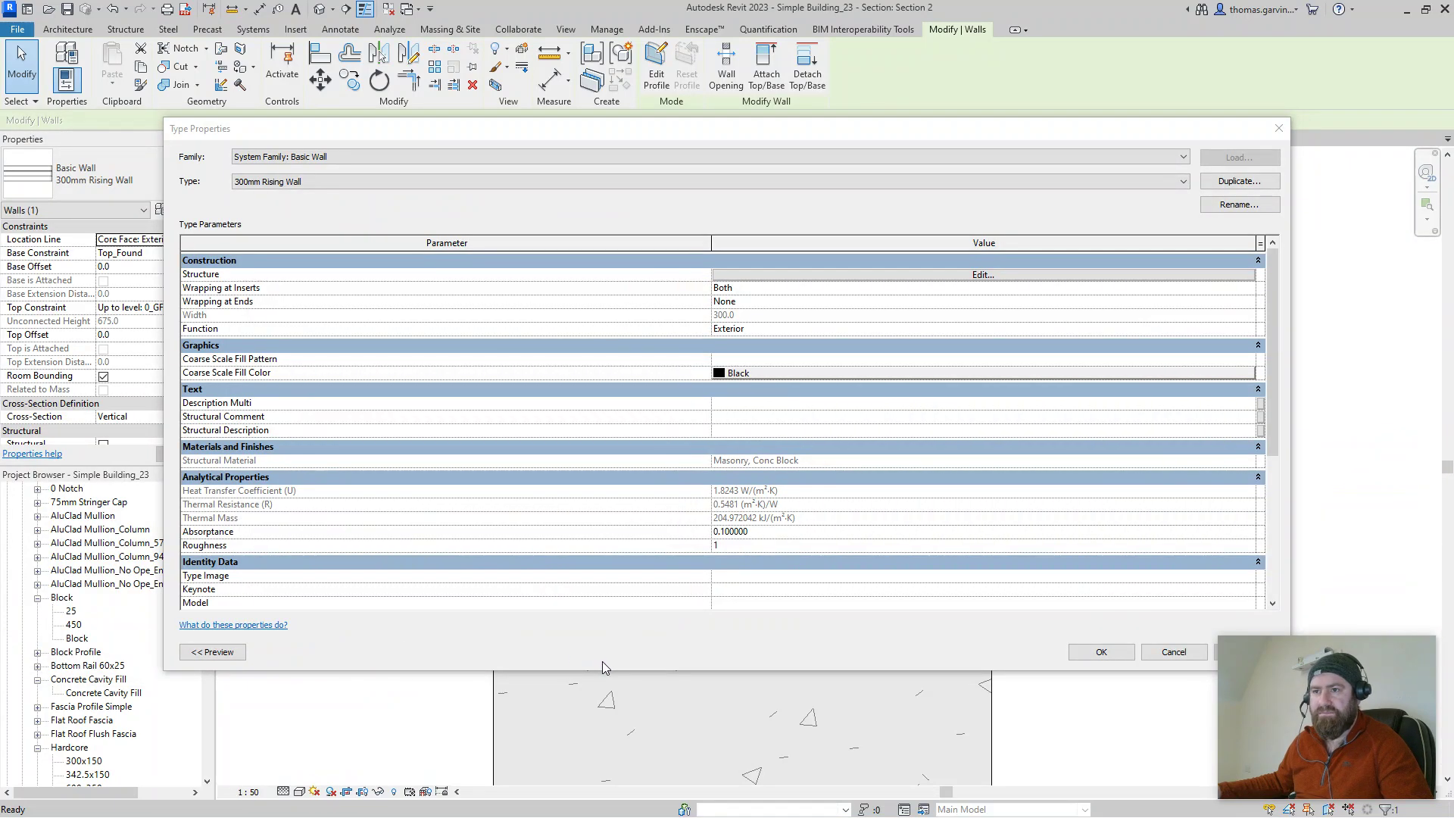
{"action": "left_click", "coordinate": [215, 655]}
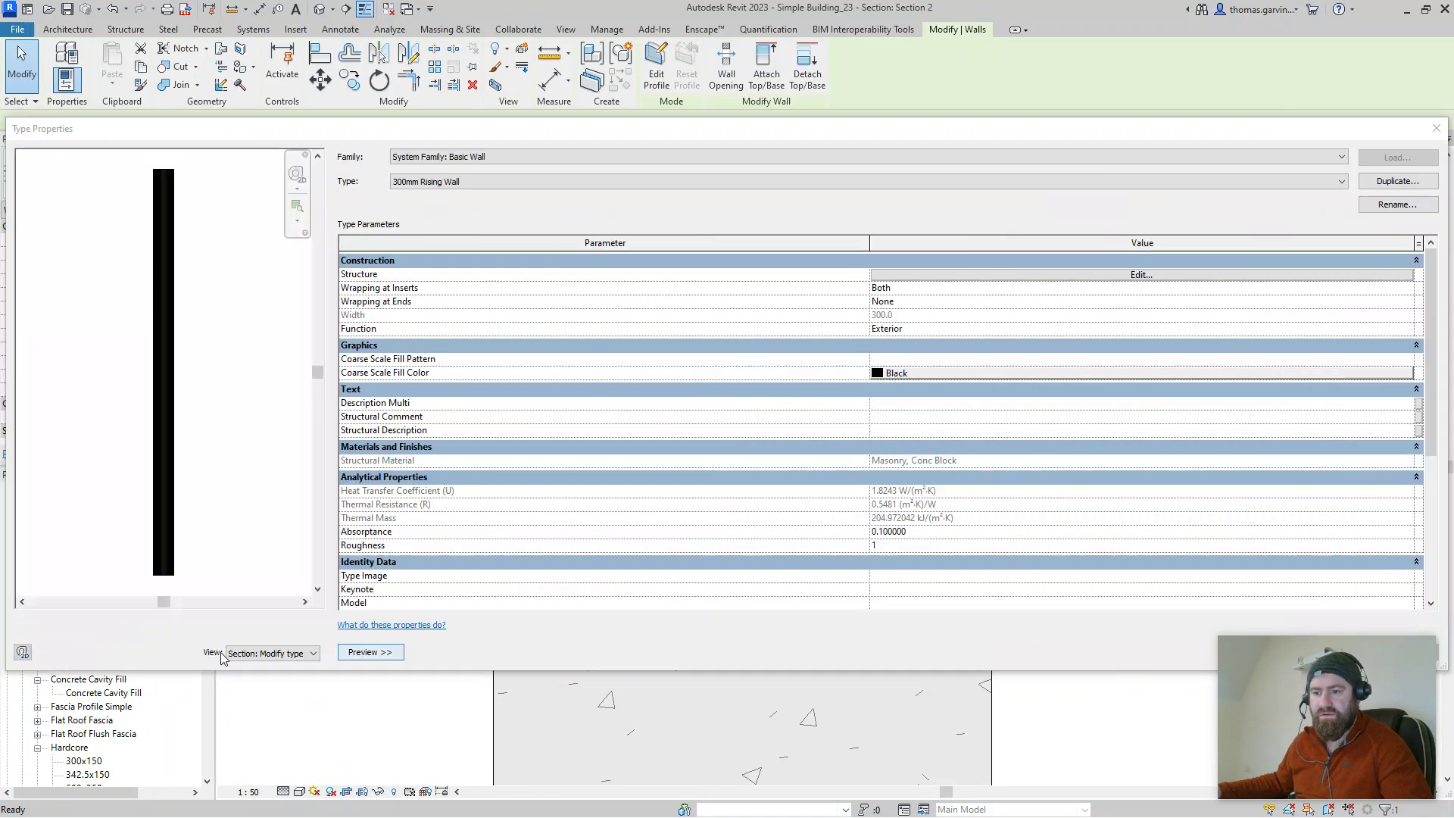
{"action": "left_click", "coordinate": [271, 654]}
{"action": "left_click", "coordinate": [271, 663]}
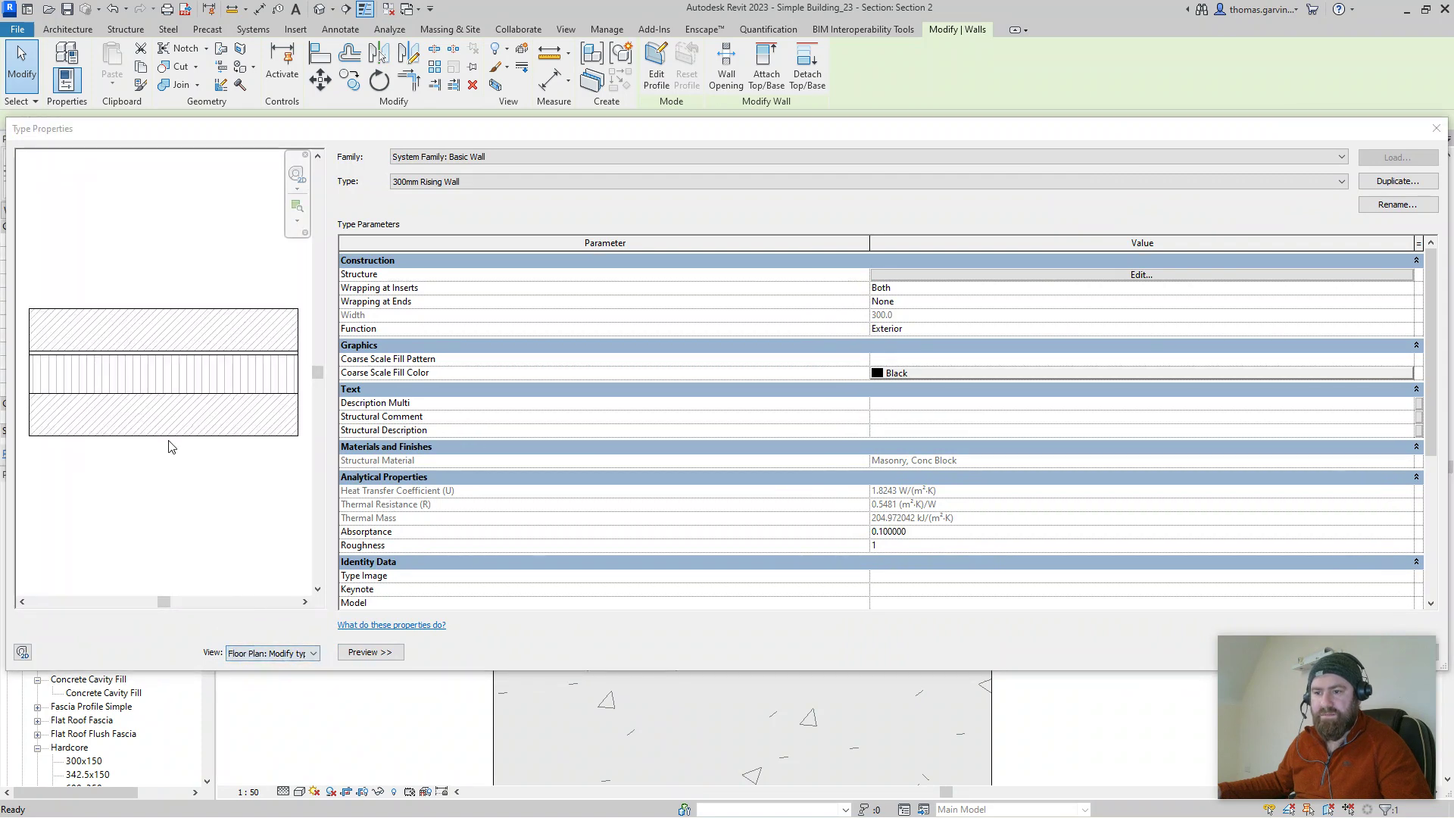
{"action": "left_click", "coordinate": [302, 657]}
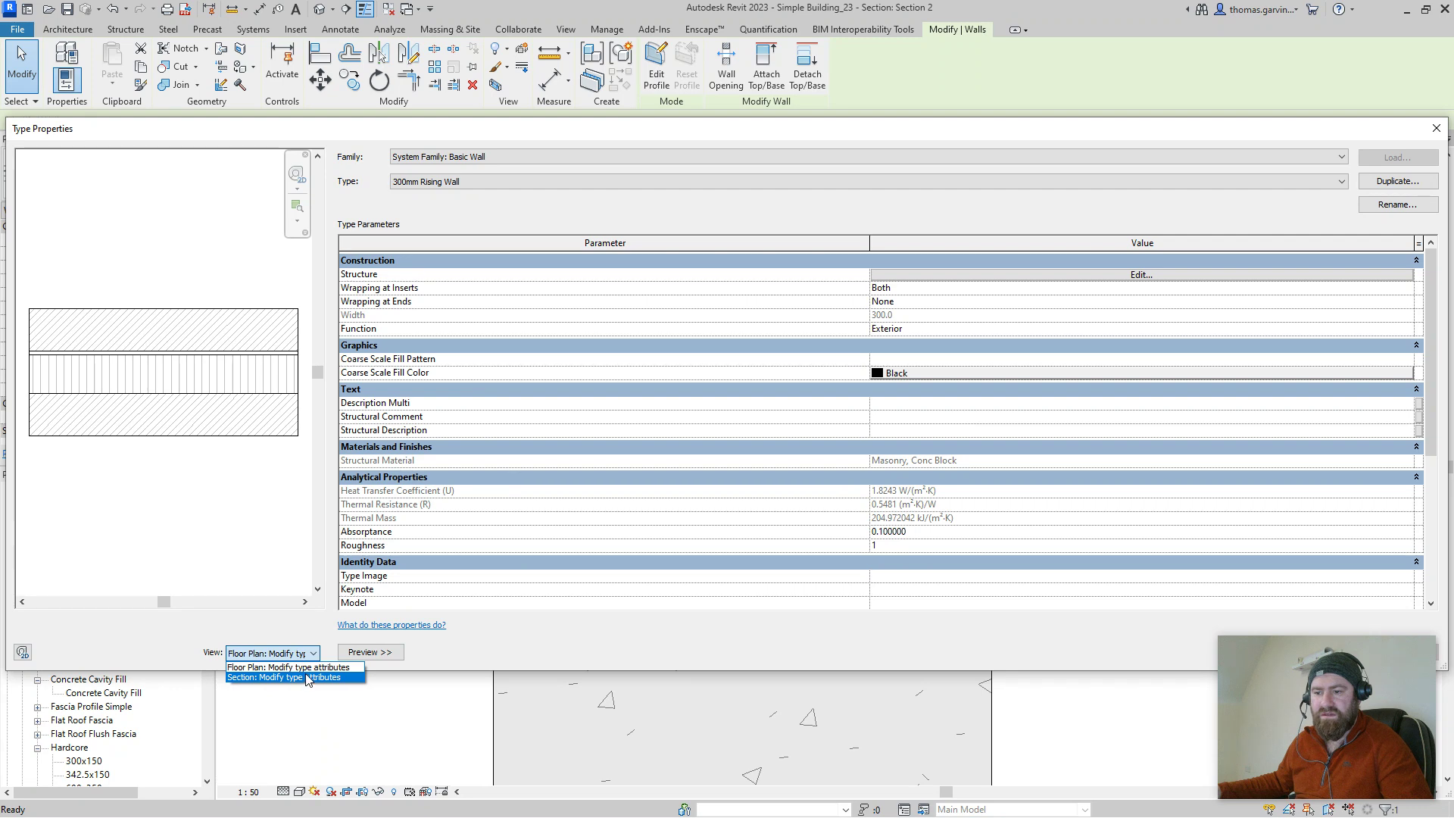
{"action": "left_click", "coordinate": [309, 678]}
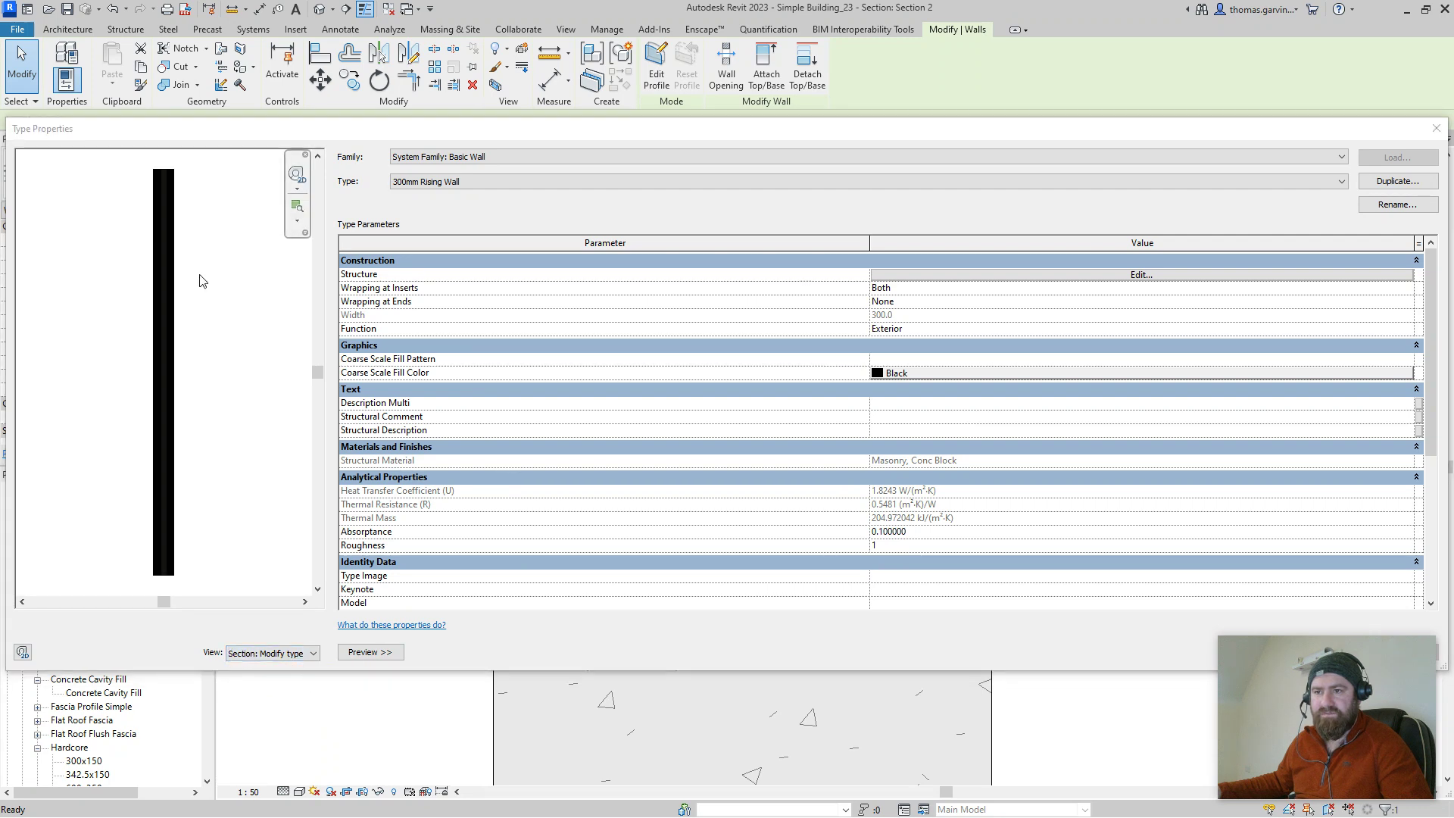
{"action": "scroll", "coordinate": [201, 364], "scroll_direction": "up", "scroll_amount": 4}
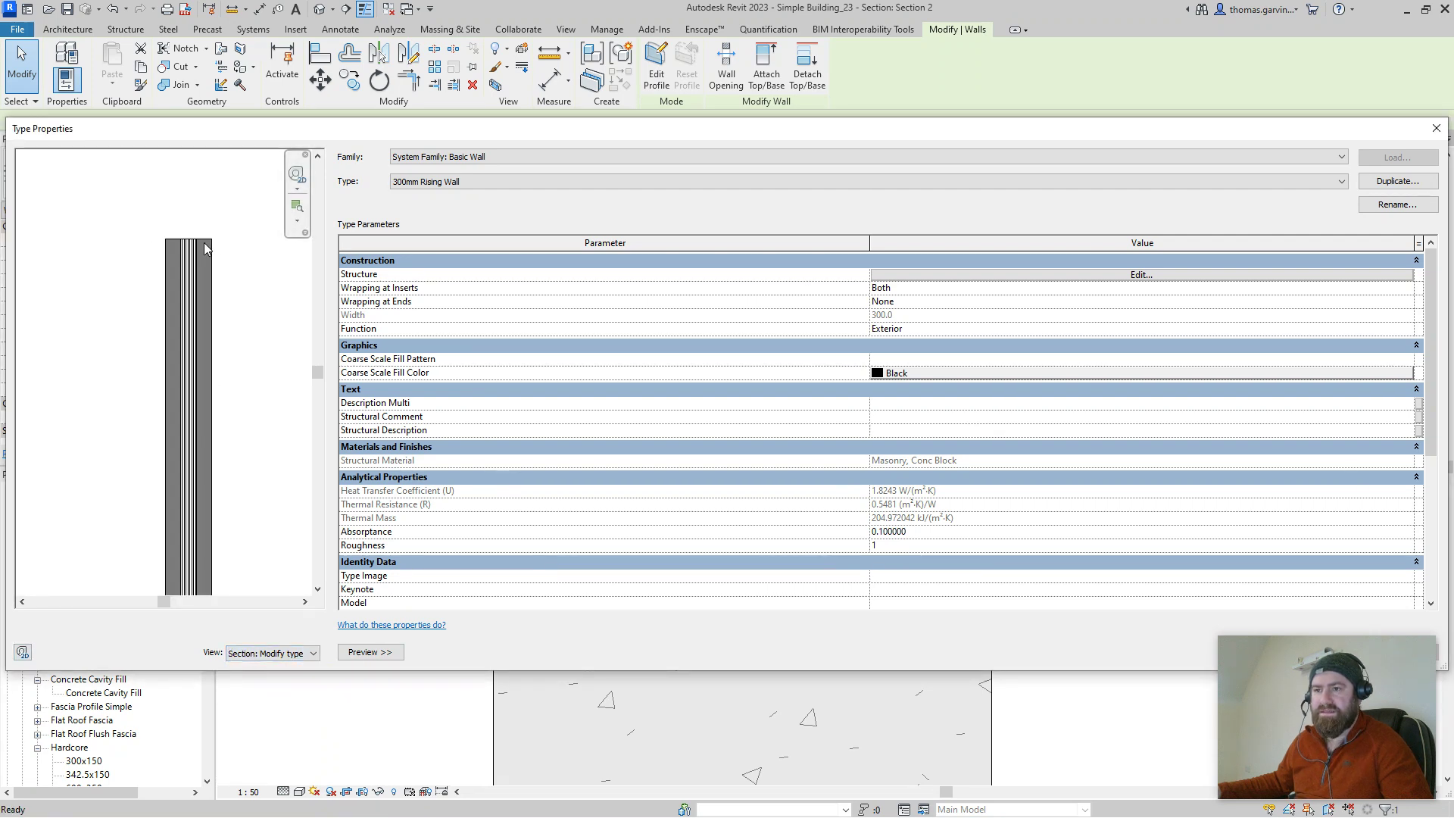
{"action": "scroll", "coordinate": [233, 275], "scroll_direction": "up", "scroll_amount": 1}
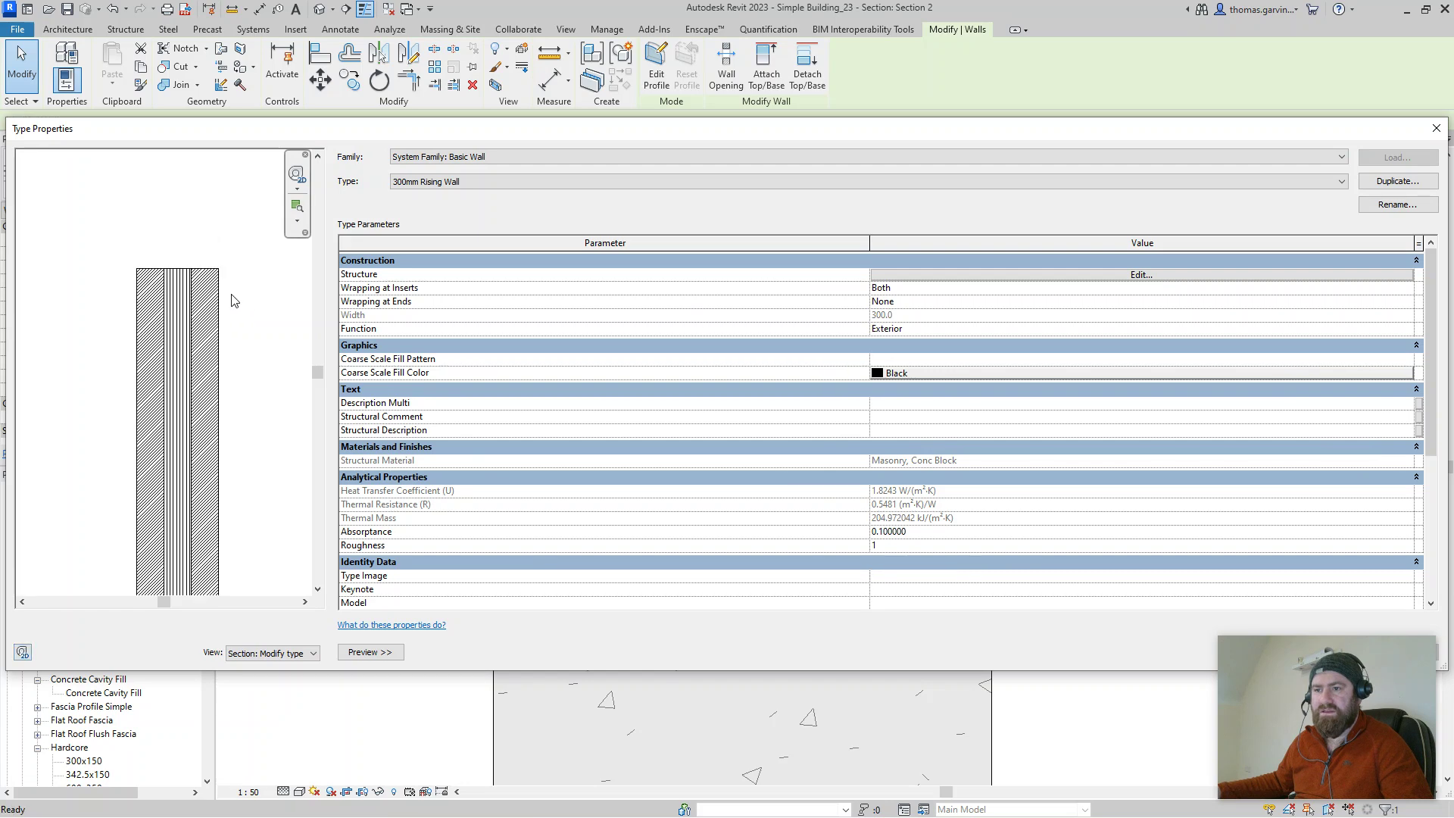
{"action": "scroll", "coordinate": [179, 275], "scroll_direction": "up", "scroll_amount": 1}
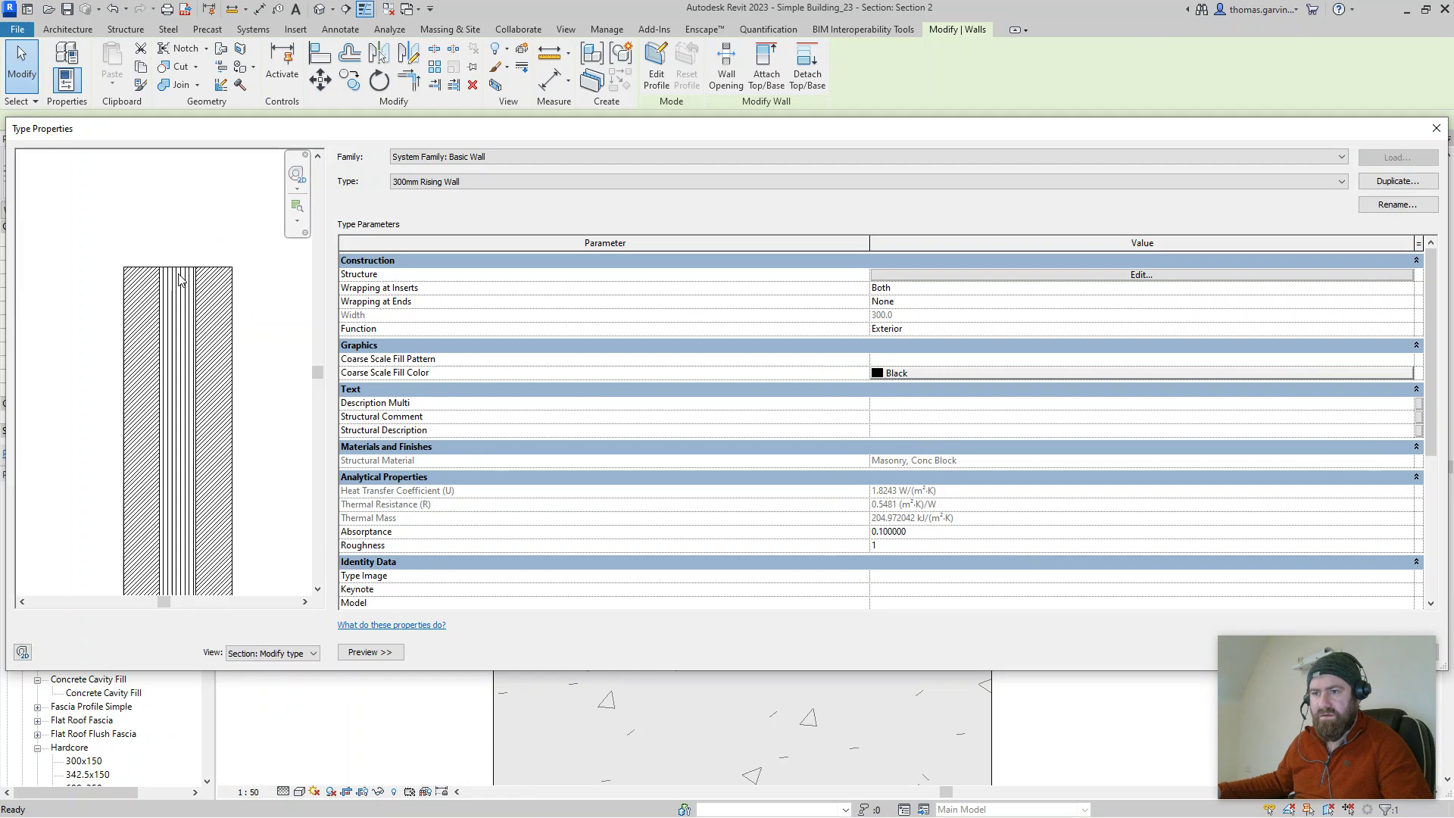
Step: Add a wall sweep using Block Profile with Masonry, Thermal Block material
{"action": "left_click", "coordinate": [1110, 274]}
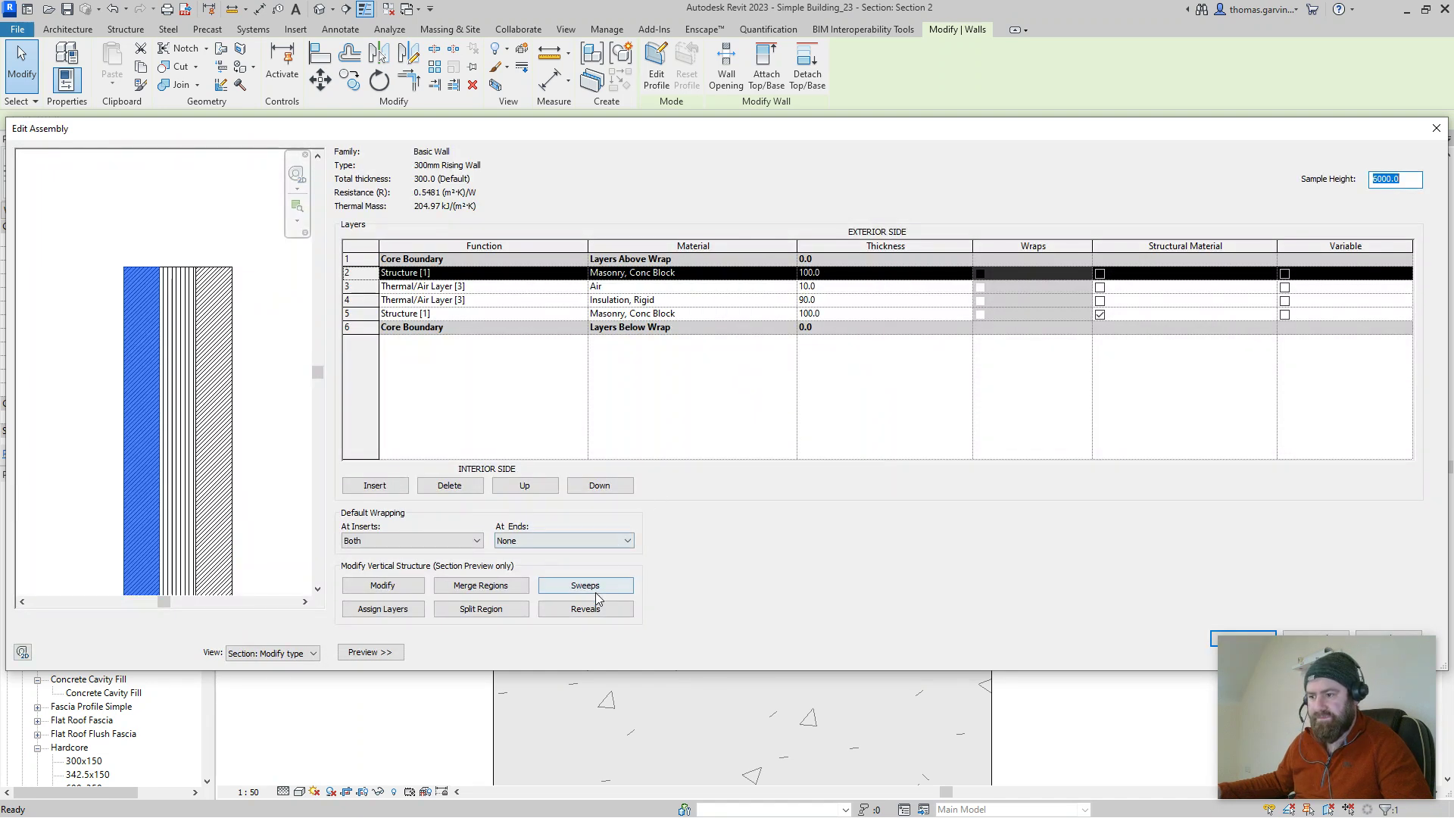
{"action": "left_click", "coordinate": [586, 585]}
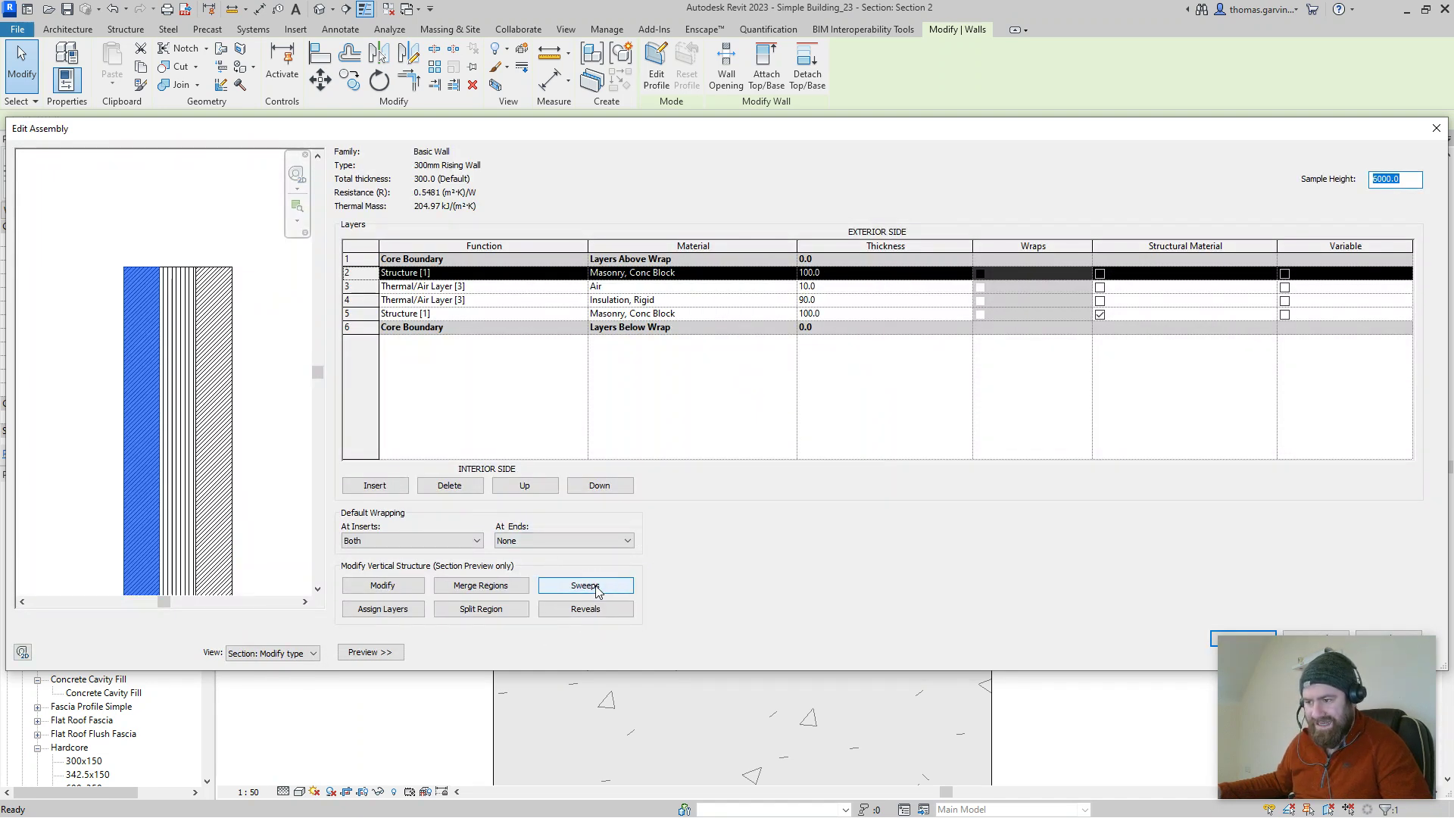
{"action": "left_click", "coordinate": [596, 586]}
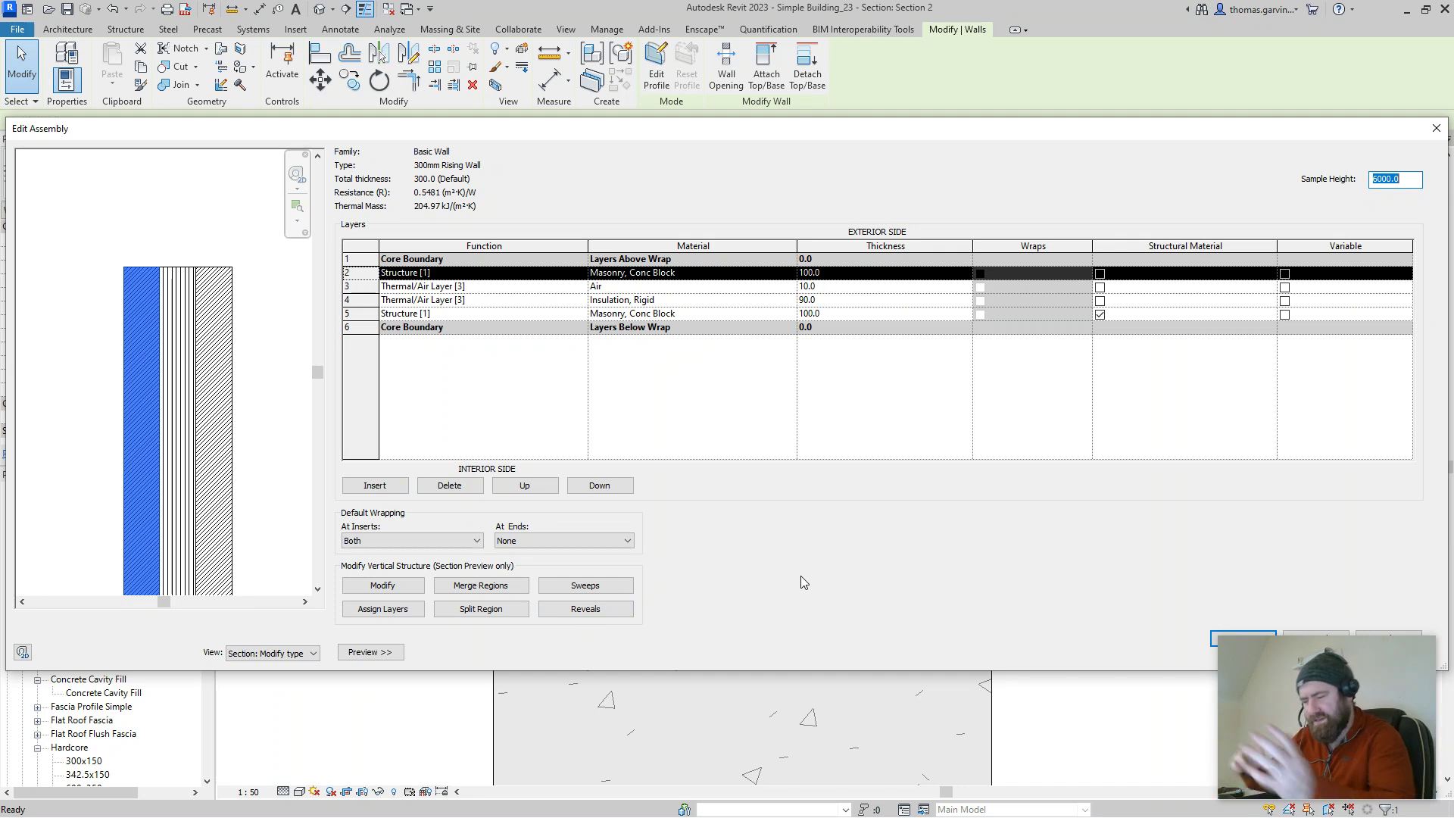
{"action": "left_click", "coordinate": [605, 586]}
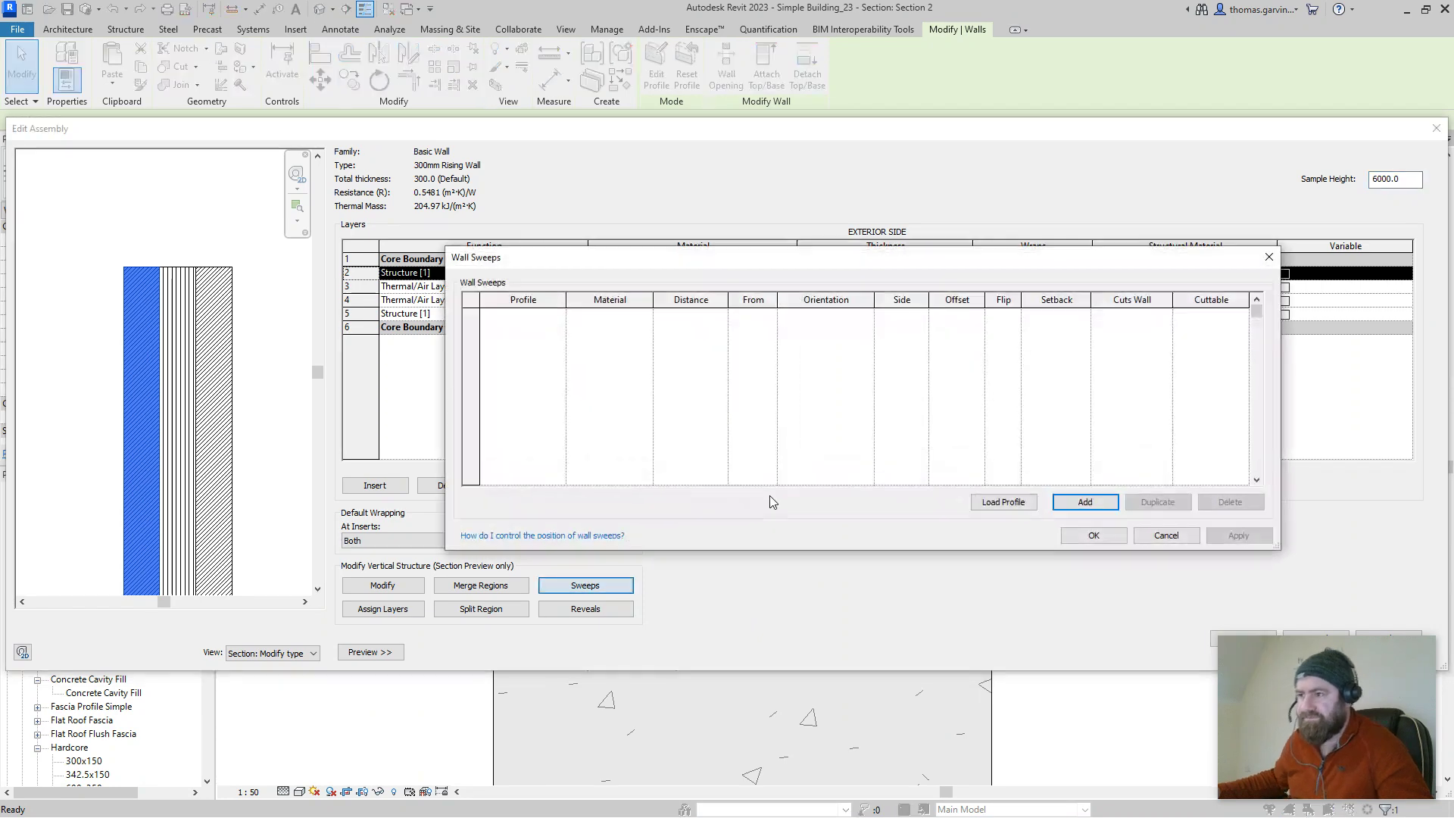
{"action": "left_click", "coordinate": [1086, 504]}
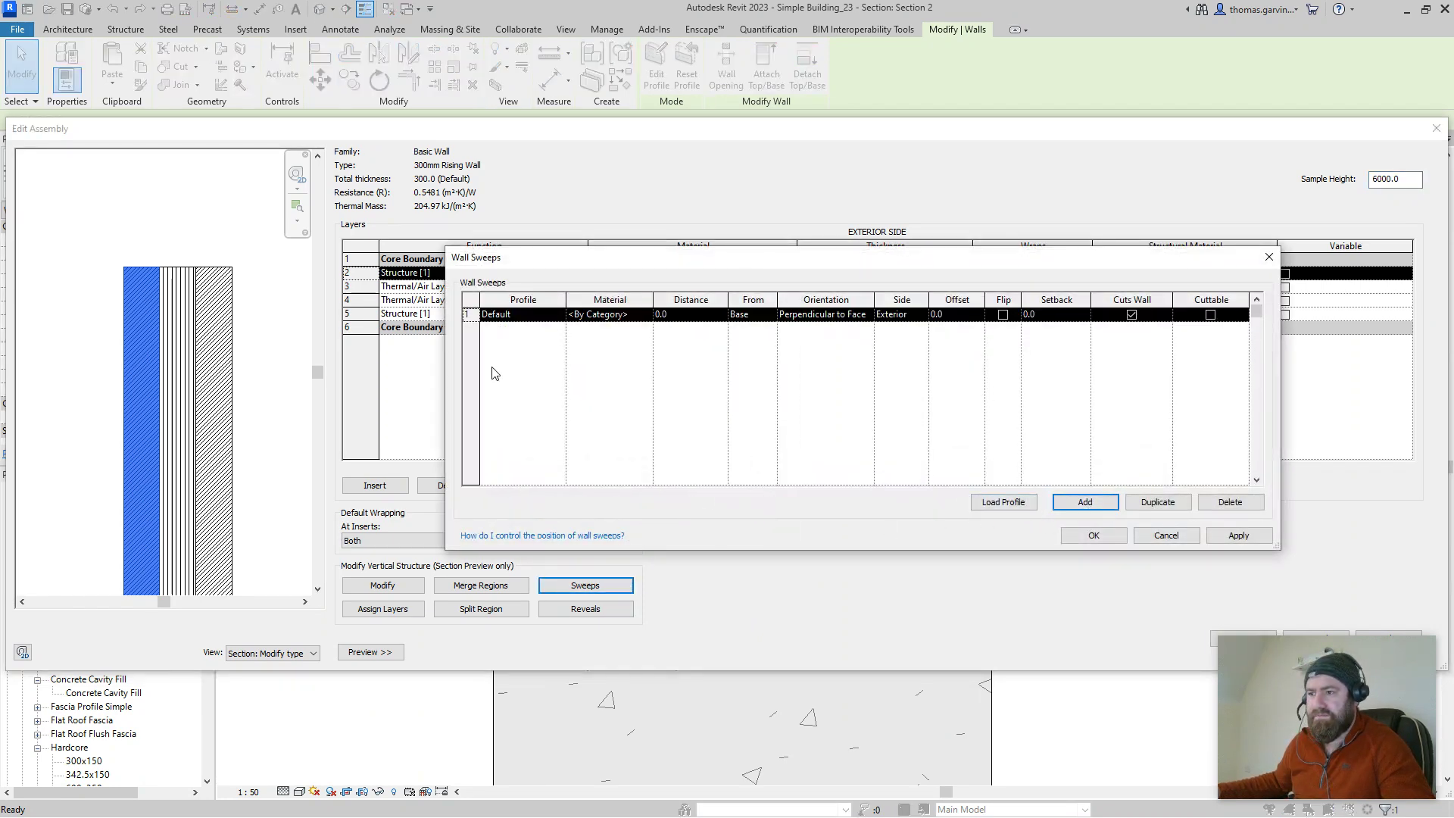
{"action": "left_click", "coordinate": [556, 316]}
{"action": "left_click", "coordinate": [558, 316]}
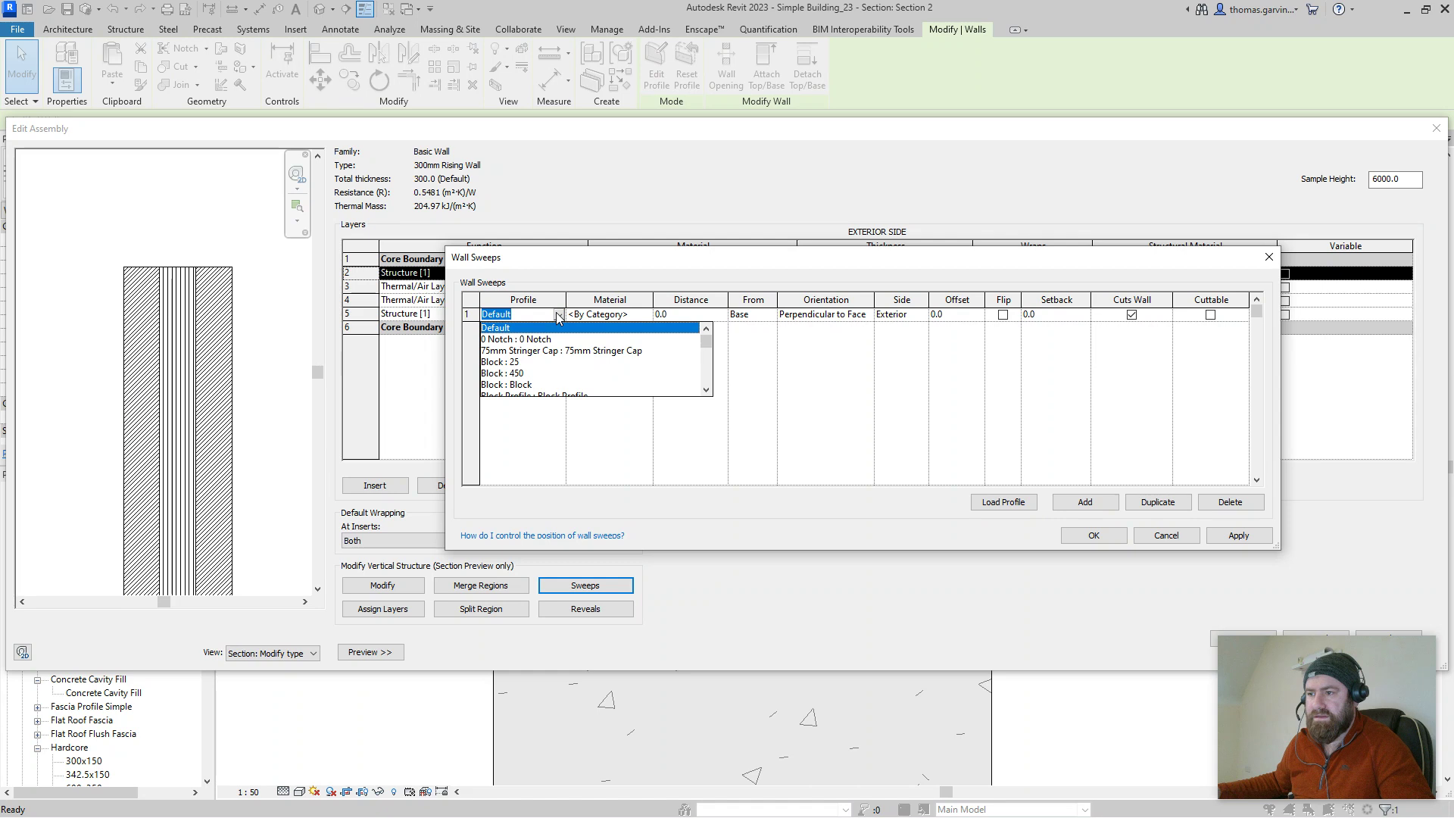
{"action": "scroll", "coordinate": [543, 374], "scroll_direction": "down", "scroll_amount": 1}
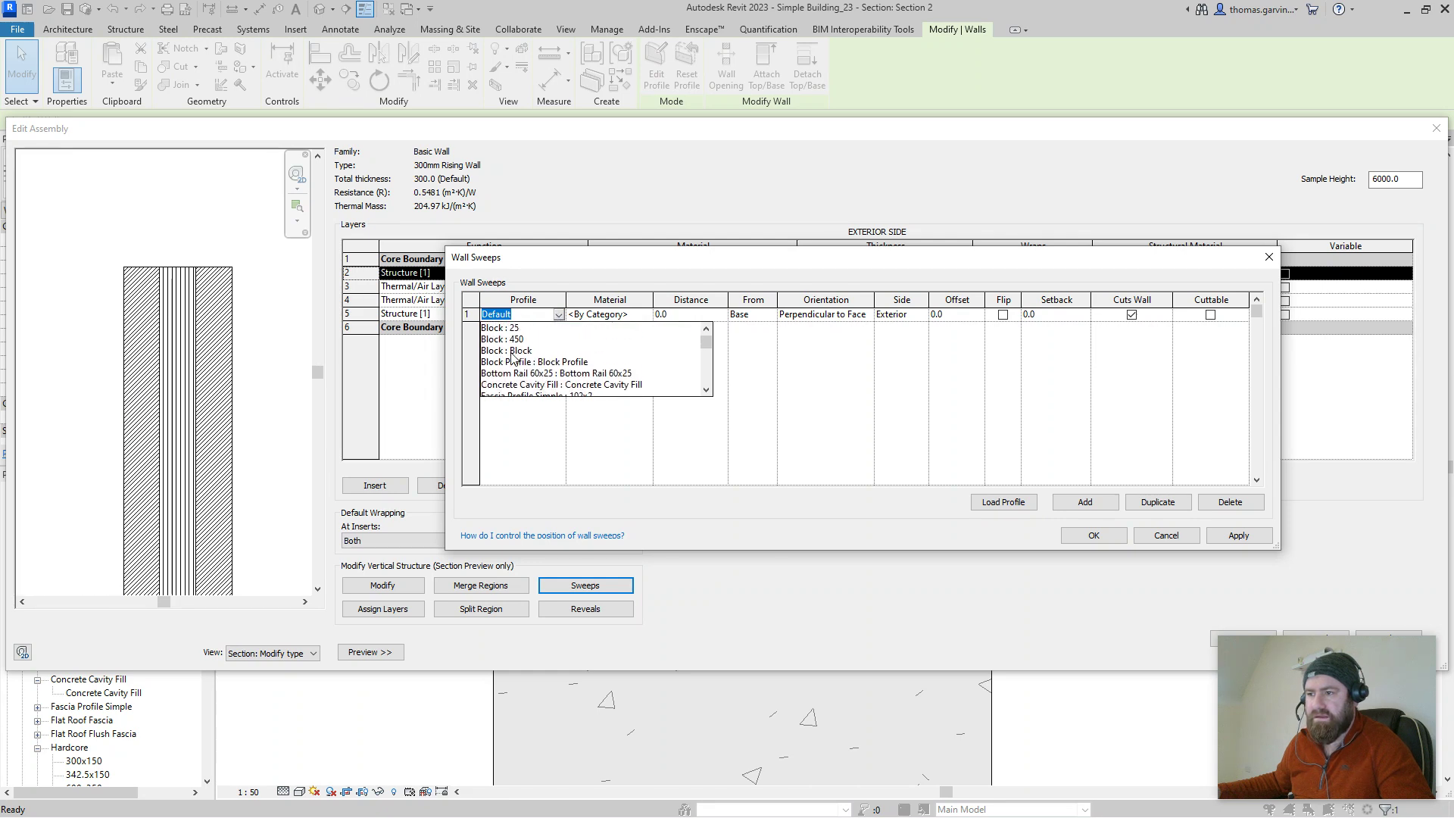
{"action": "left_click", "coordinate": [542, 363]}
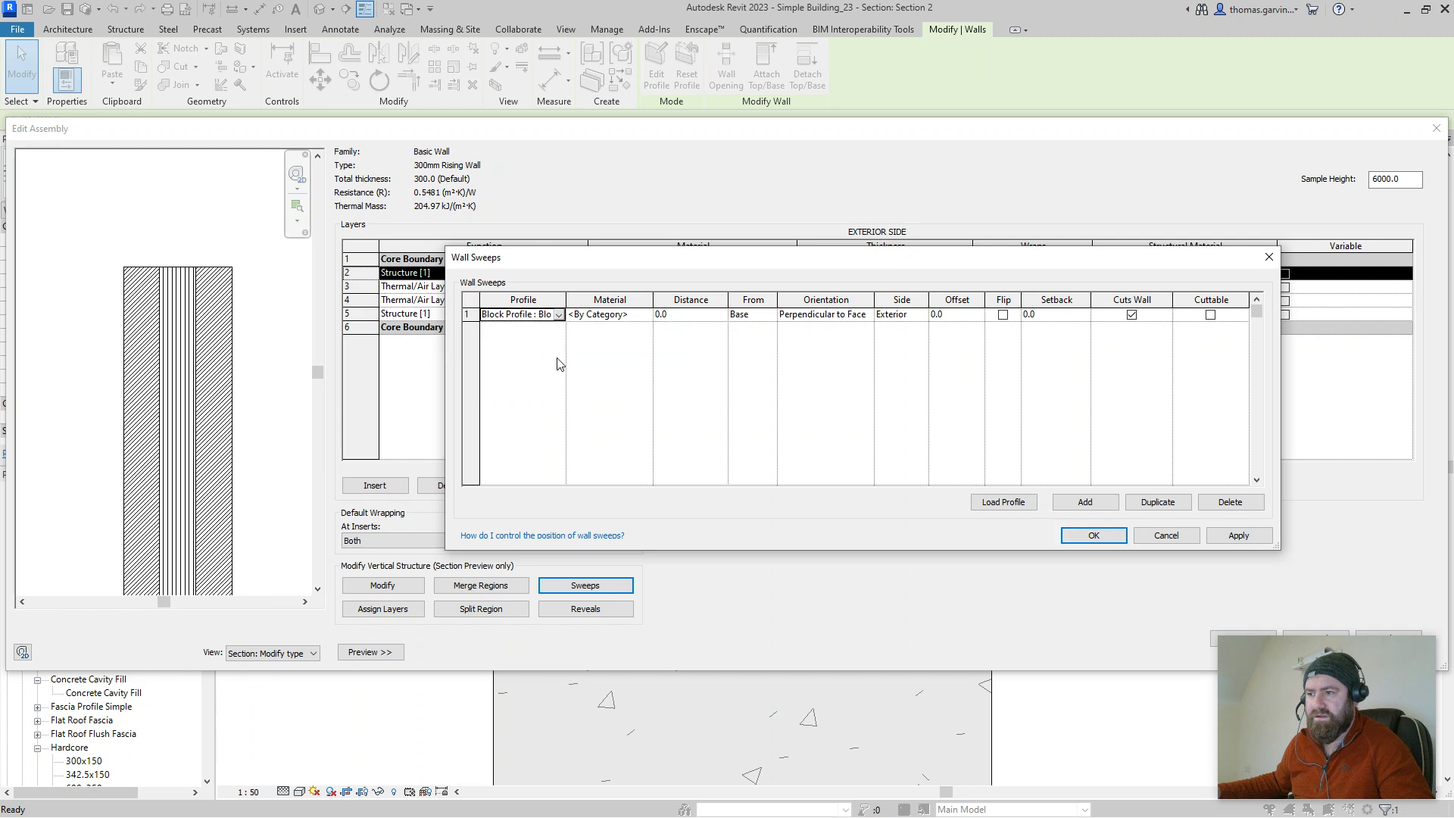
{"action": "left_click", "coordinate": [648, 315]}
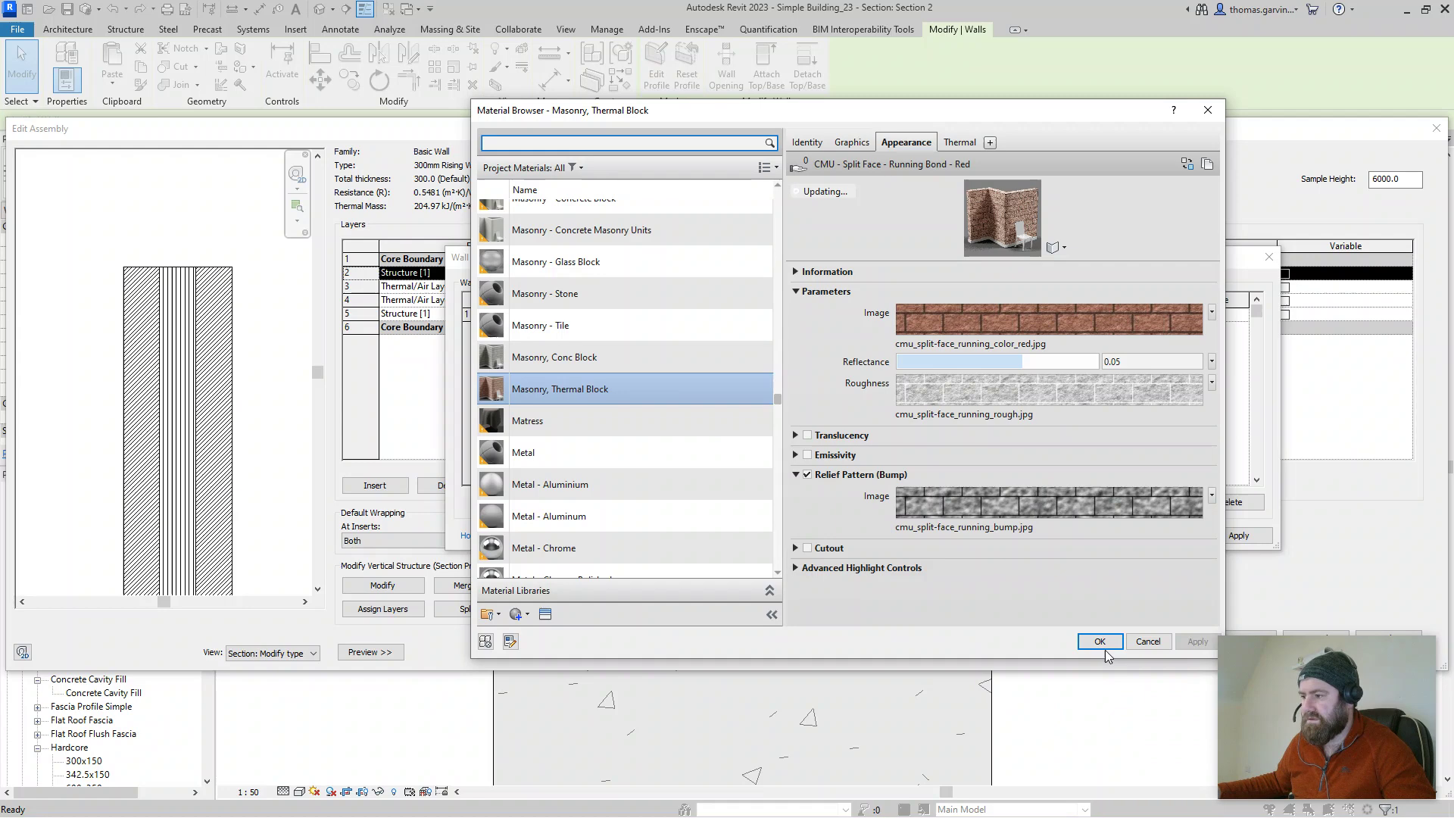
{"action": "left_click", "coordinate": [1084, 640]}
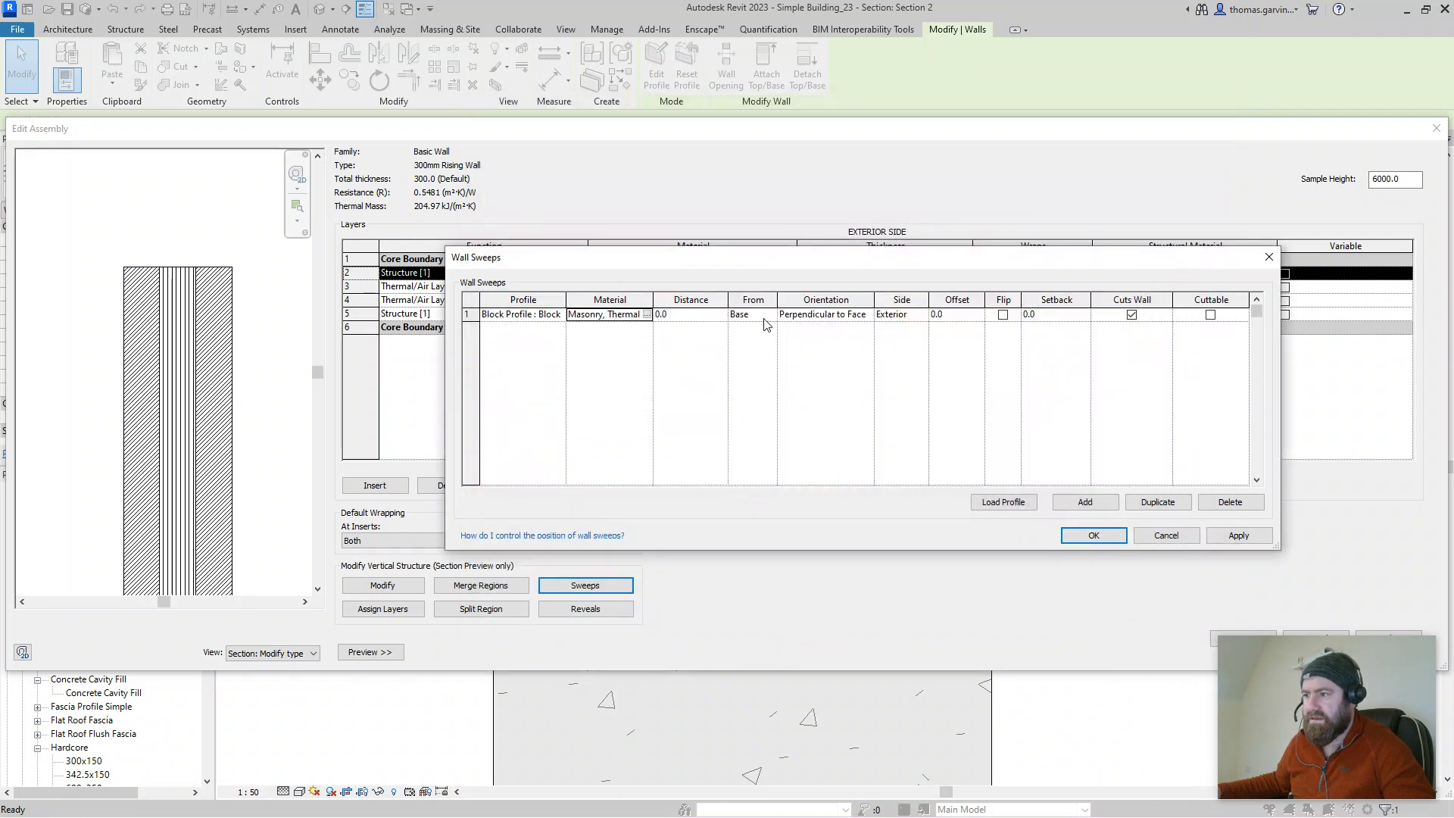
Step: Place the sweep from the Top on the Interior side, make it cuttable, and confirm
{"action": "left_click", "coordinate": [772, 316]}
{"action": "left_click", "coordinate": [770, 315]}
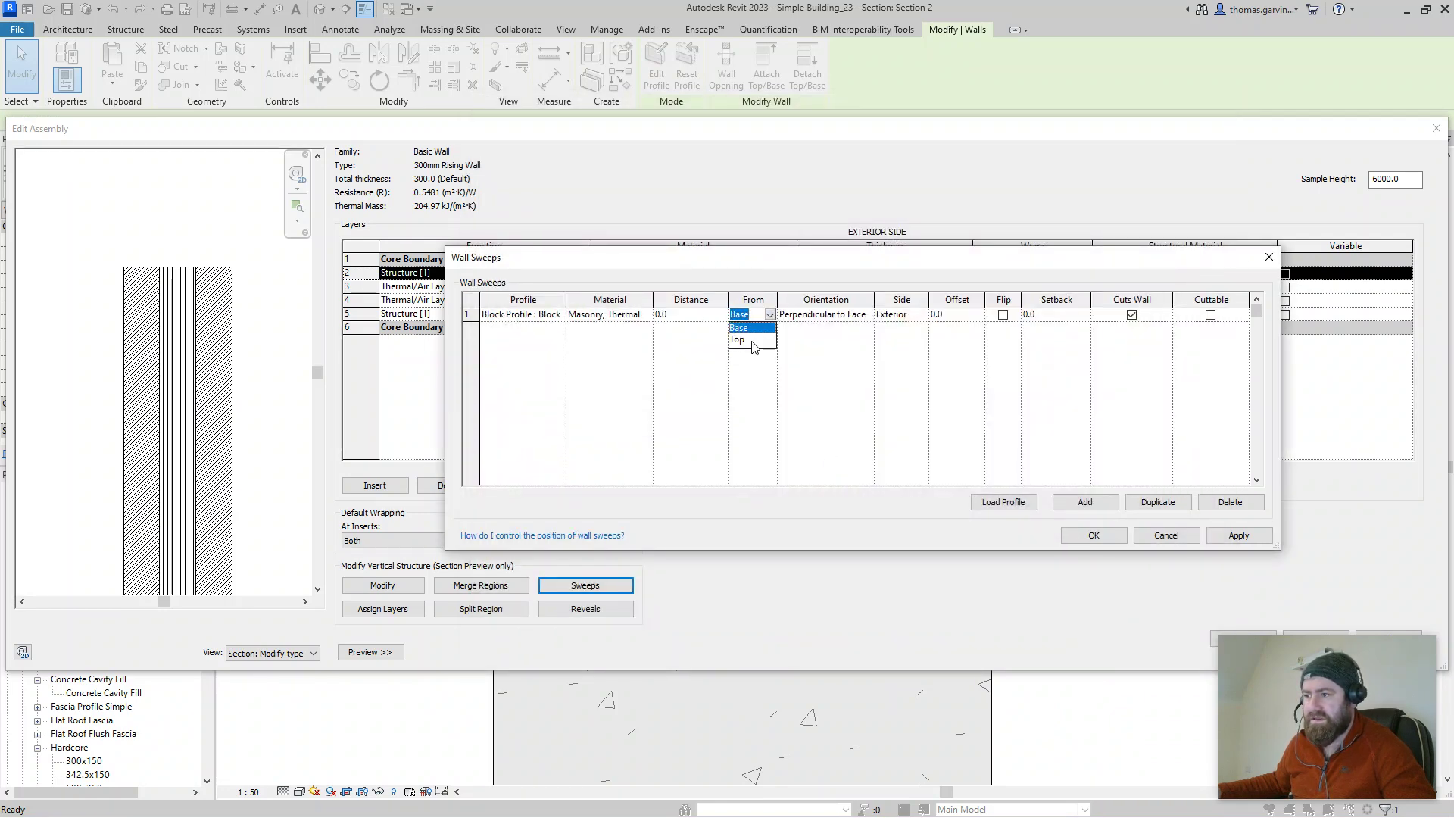
{"action": "left_click", "coordinate": [751, 340]}
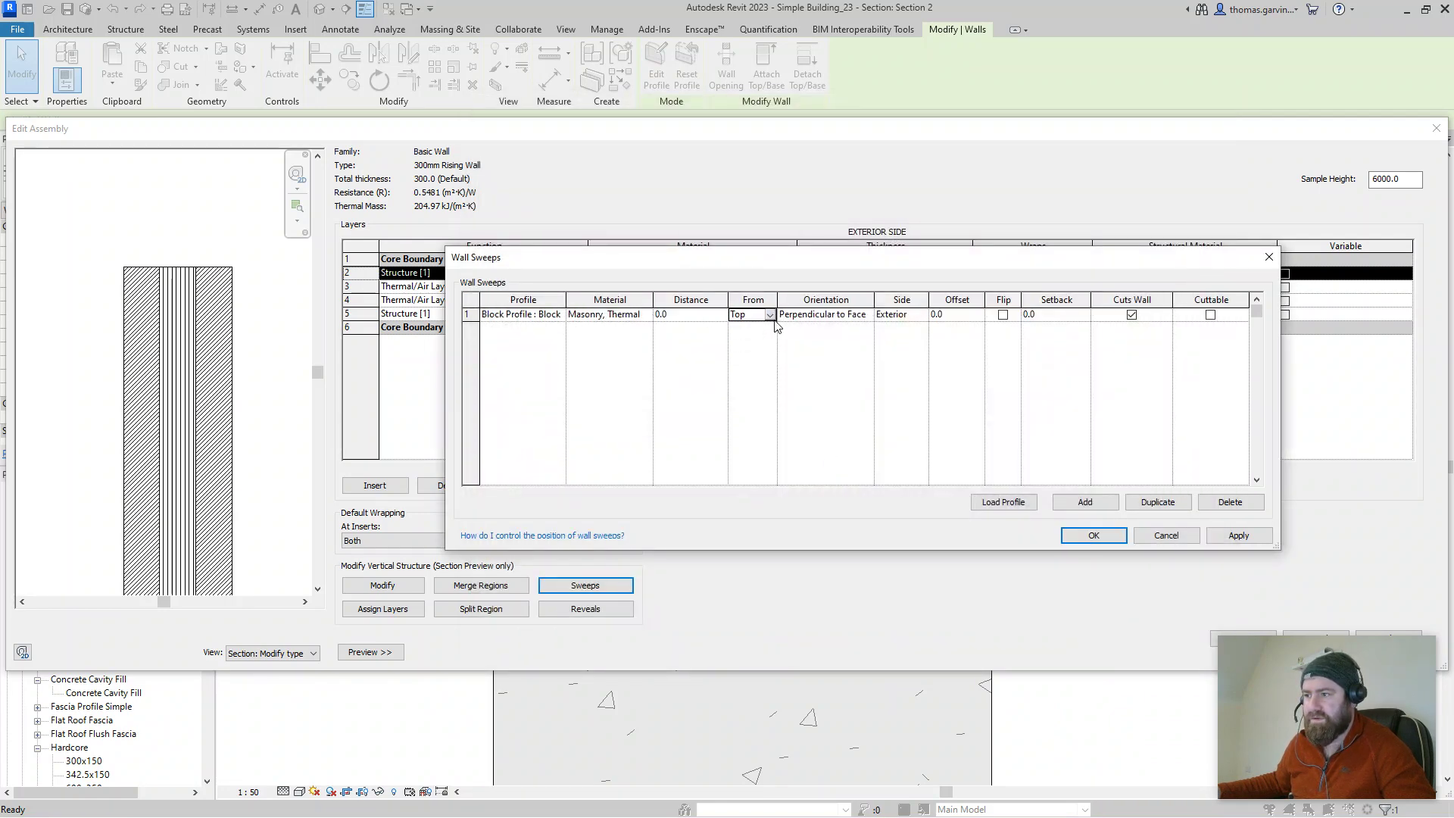
{"action": "left_click", "coordinate": [1243, 538]}
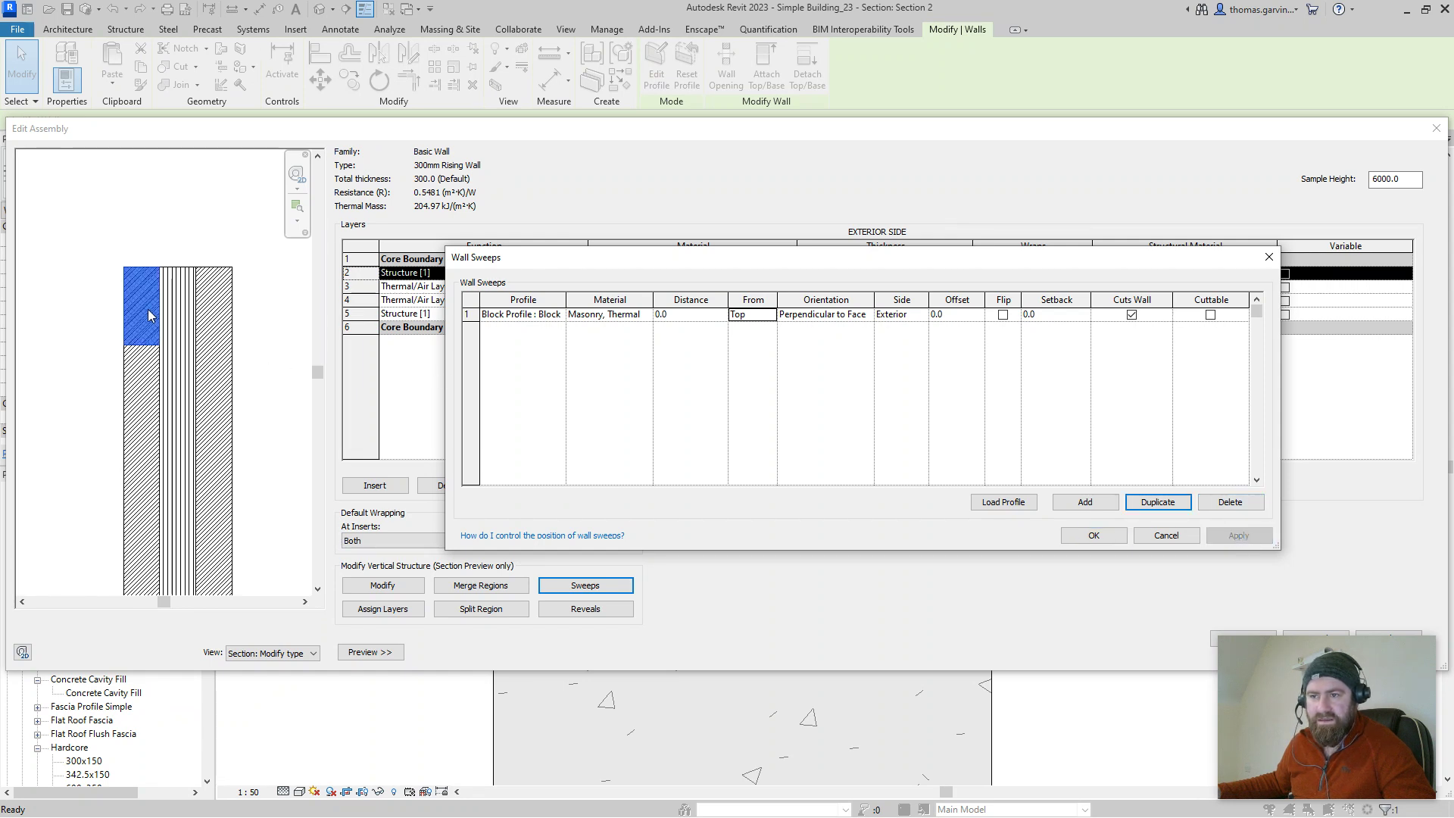
{"action": "left_click", "coordinate": [924, 316]}
{"action": "left_click", "coordinate": [896, 343]}
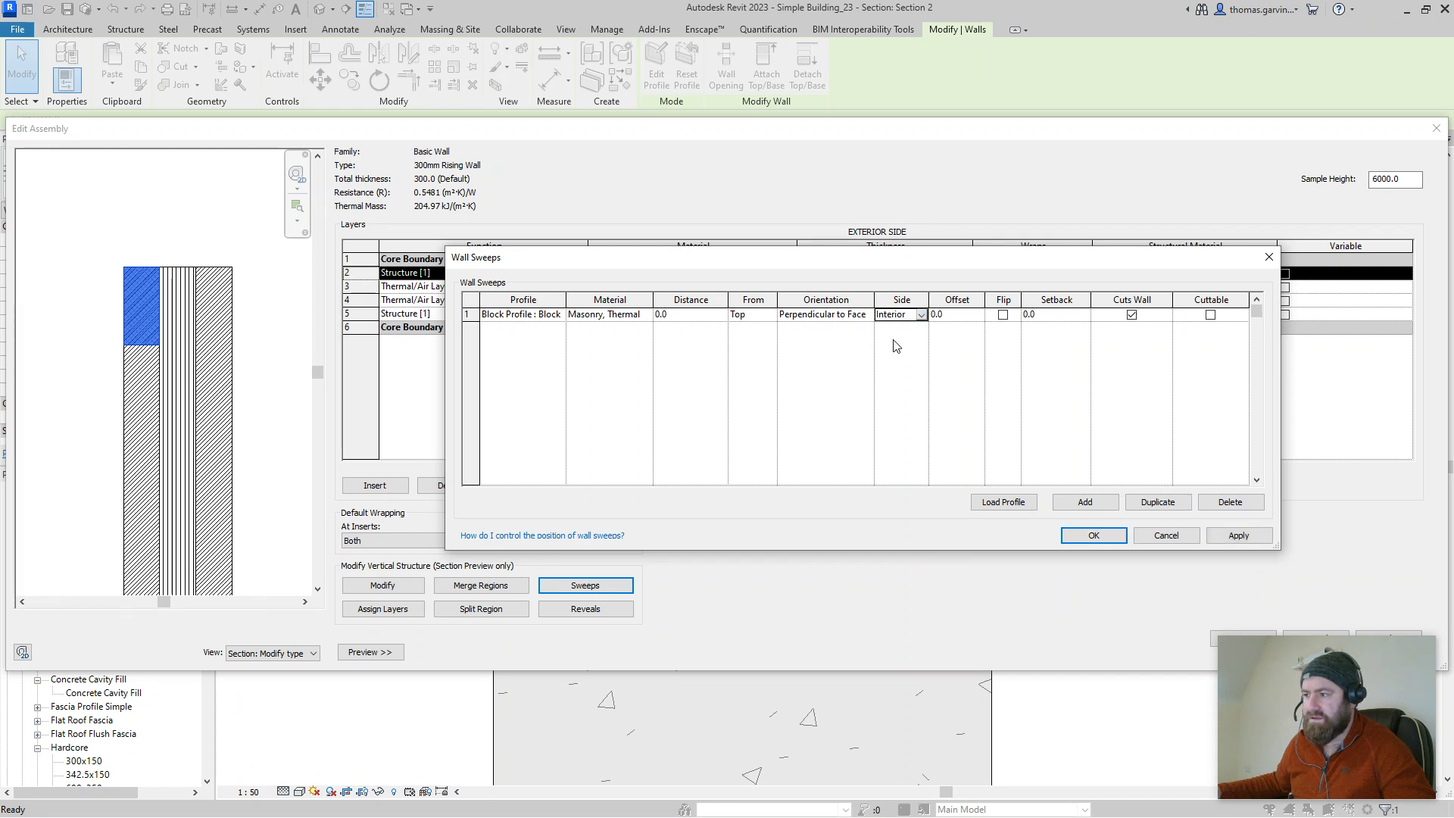
{"action": "left_click", "coordinate": [1238, 536]}
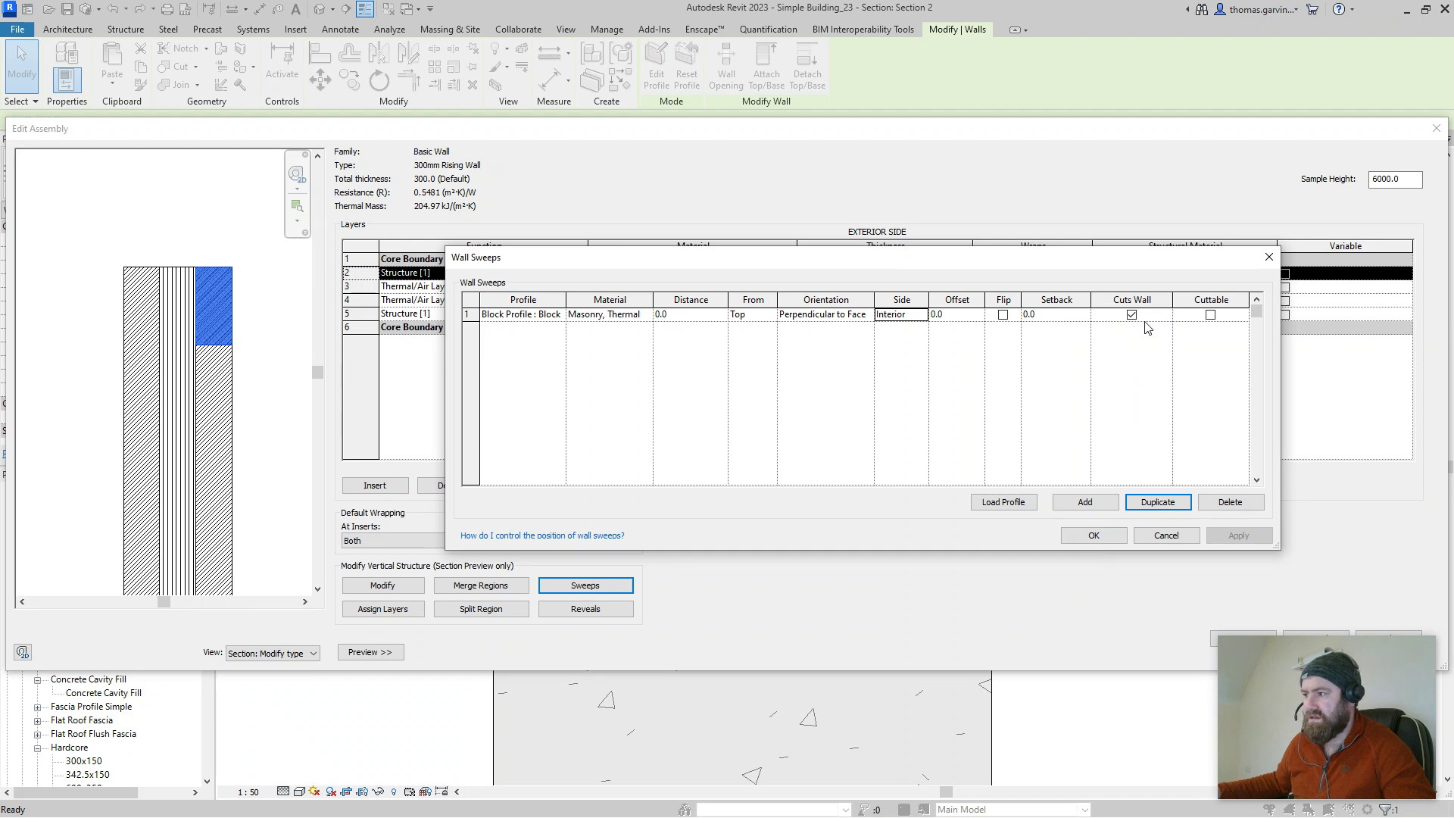
{"action": "left_click", "coordinate": [1210, 315]}
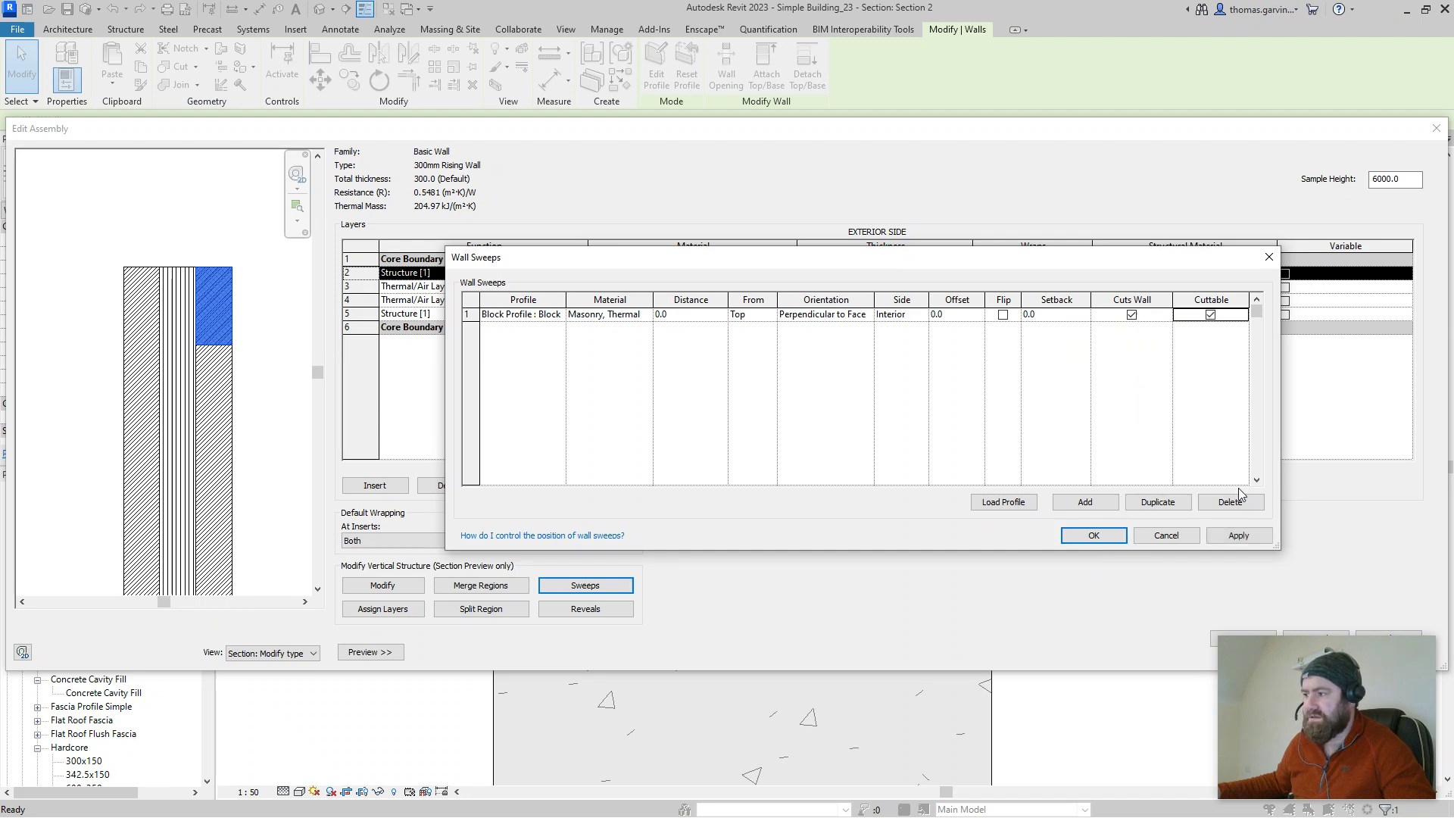
{"action": "left_click", "coordinate": [1093, 536]}
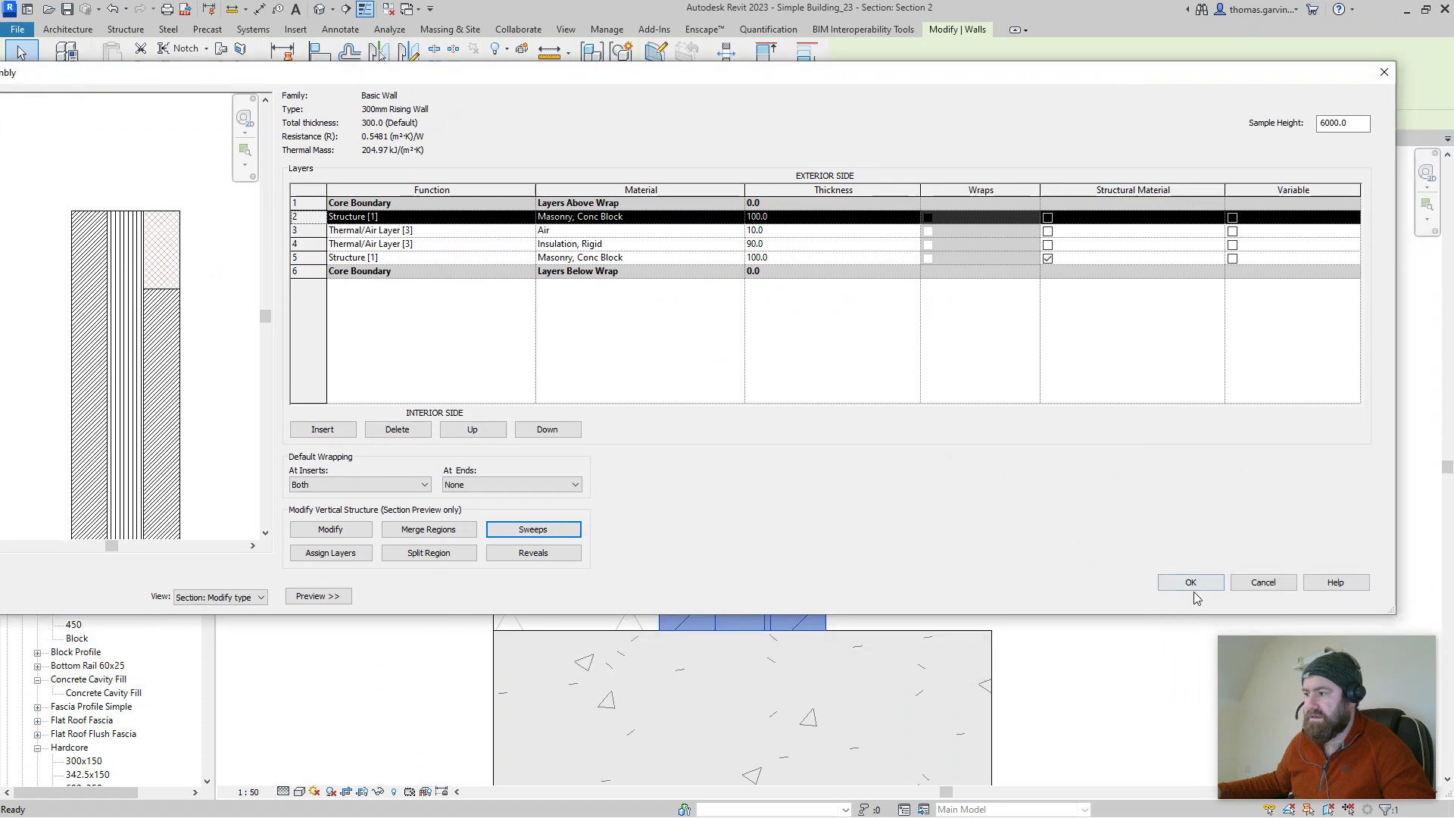
Step: Confirm the first sweep, then reopen the rising wall's Wall Sweeps settings from the section
{"action": "left_click", "coordinate": [1190, 586]}
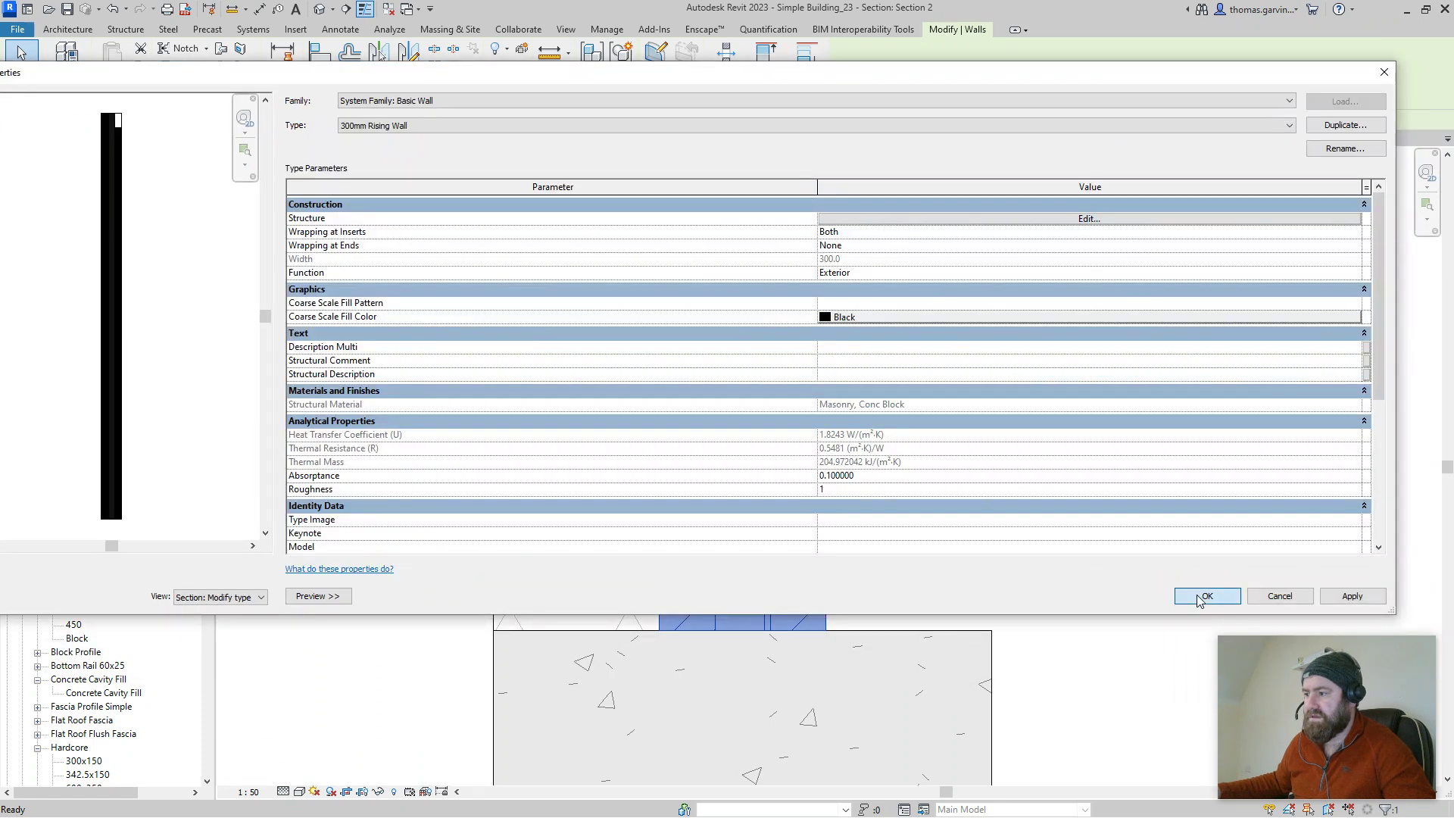
{"action": "left_click", "coordinate": [1200, 597]}
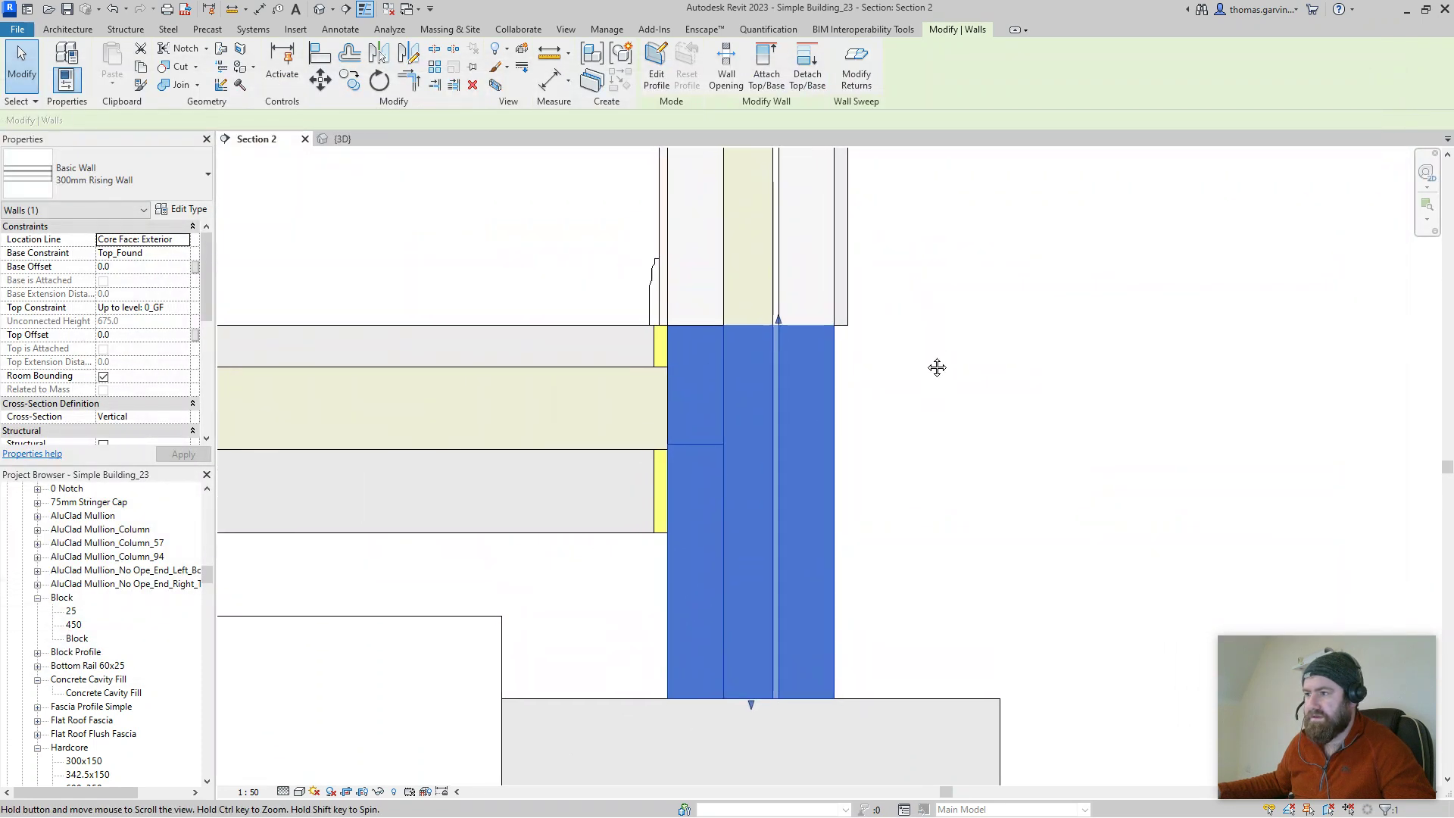
{"action": "left_click", "coordinate": [935, 367]}
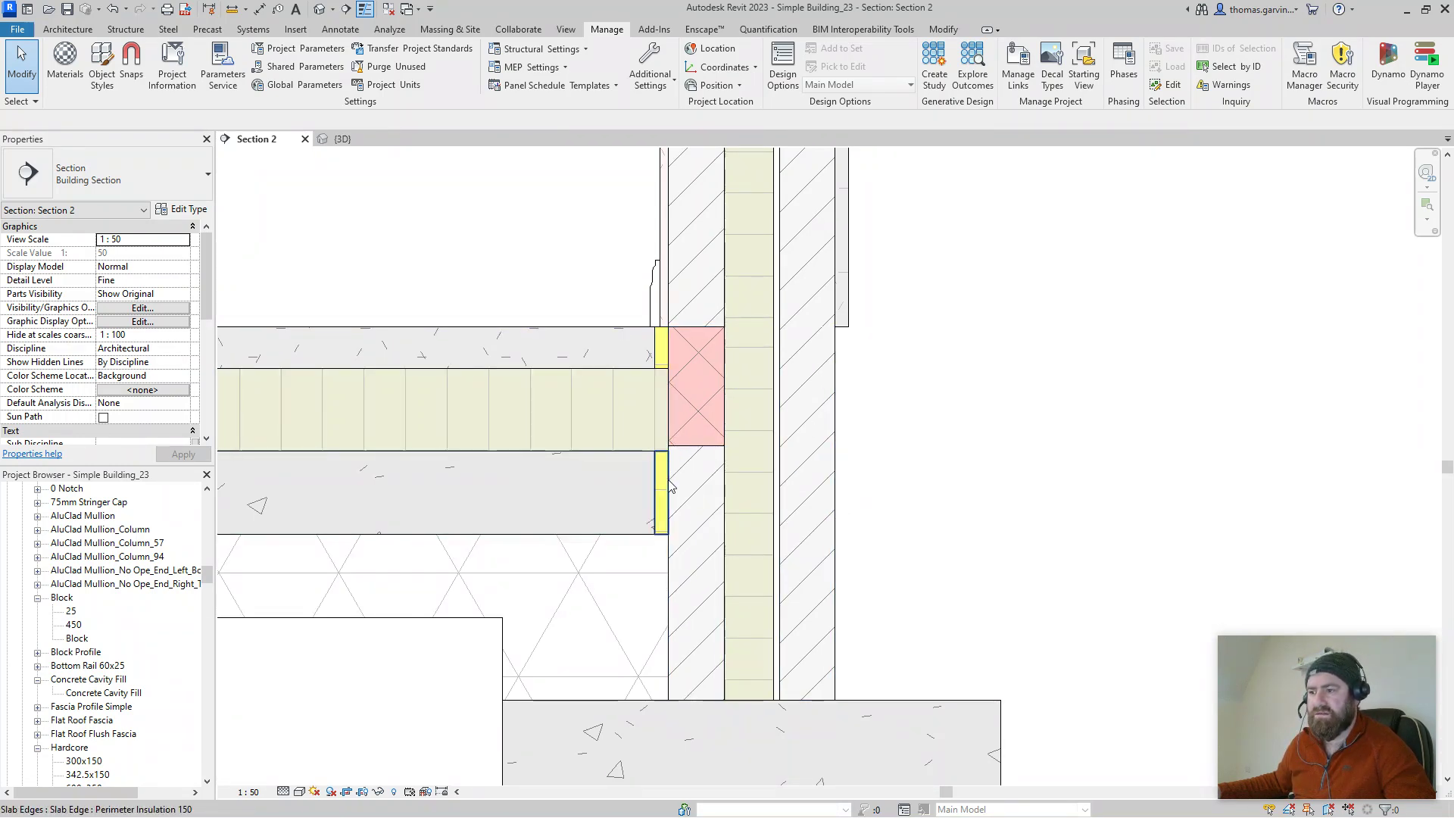
{"action": "left_click", "coordinate": [749, 492]}
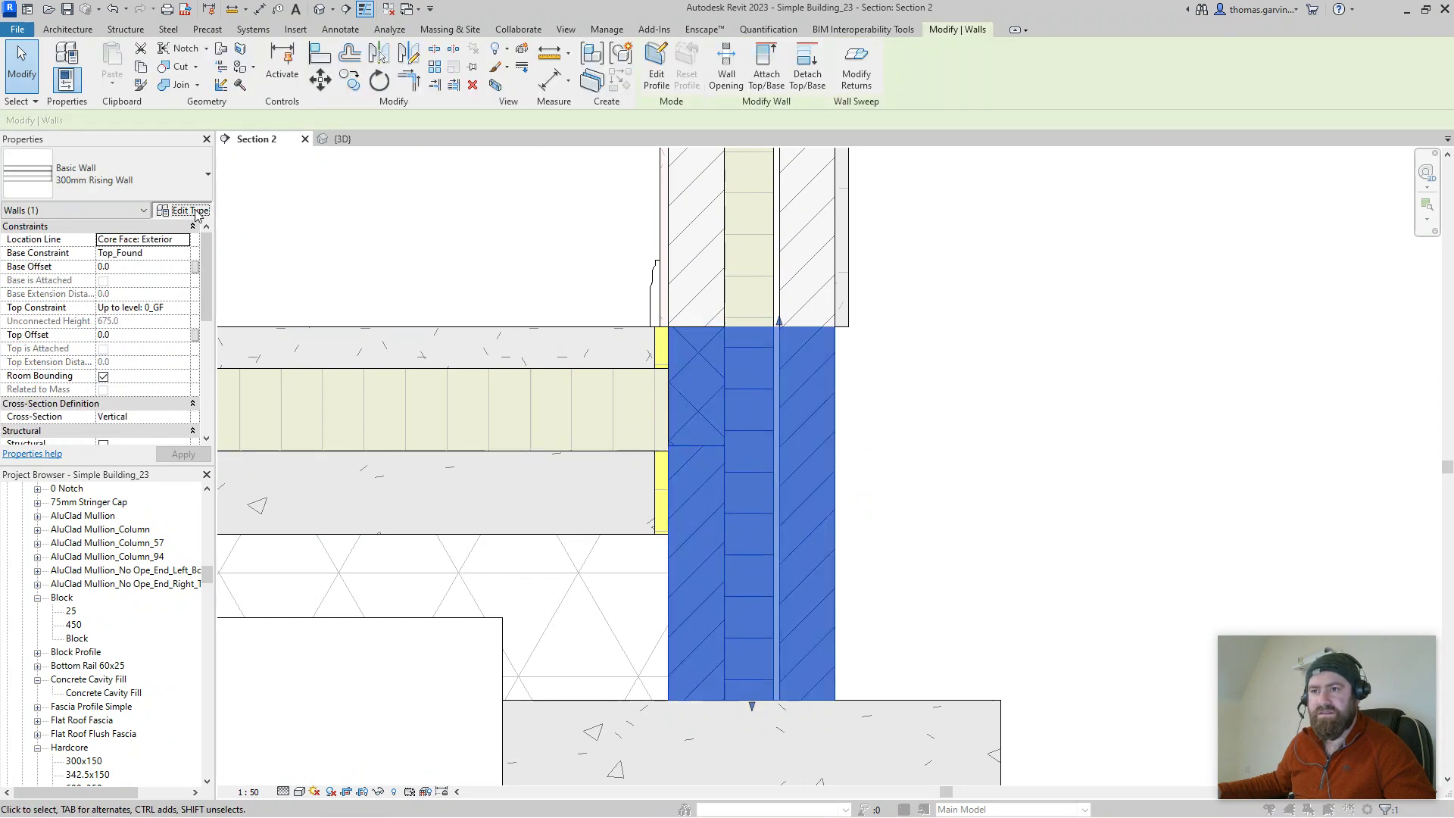
{"action": "left_click", "coordinate": [182, 209]}
{"action": "left_click", "coordinate": [1244, 218]}
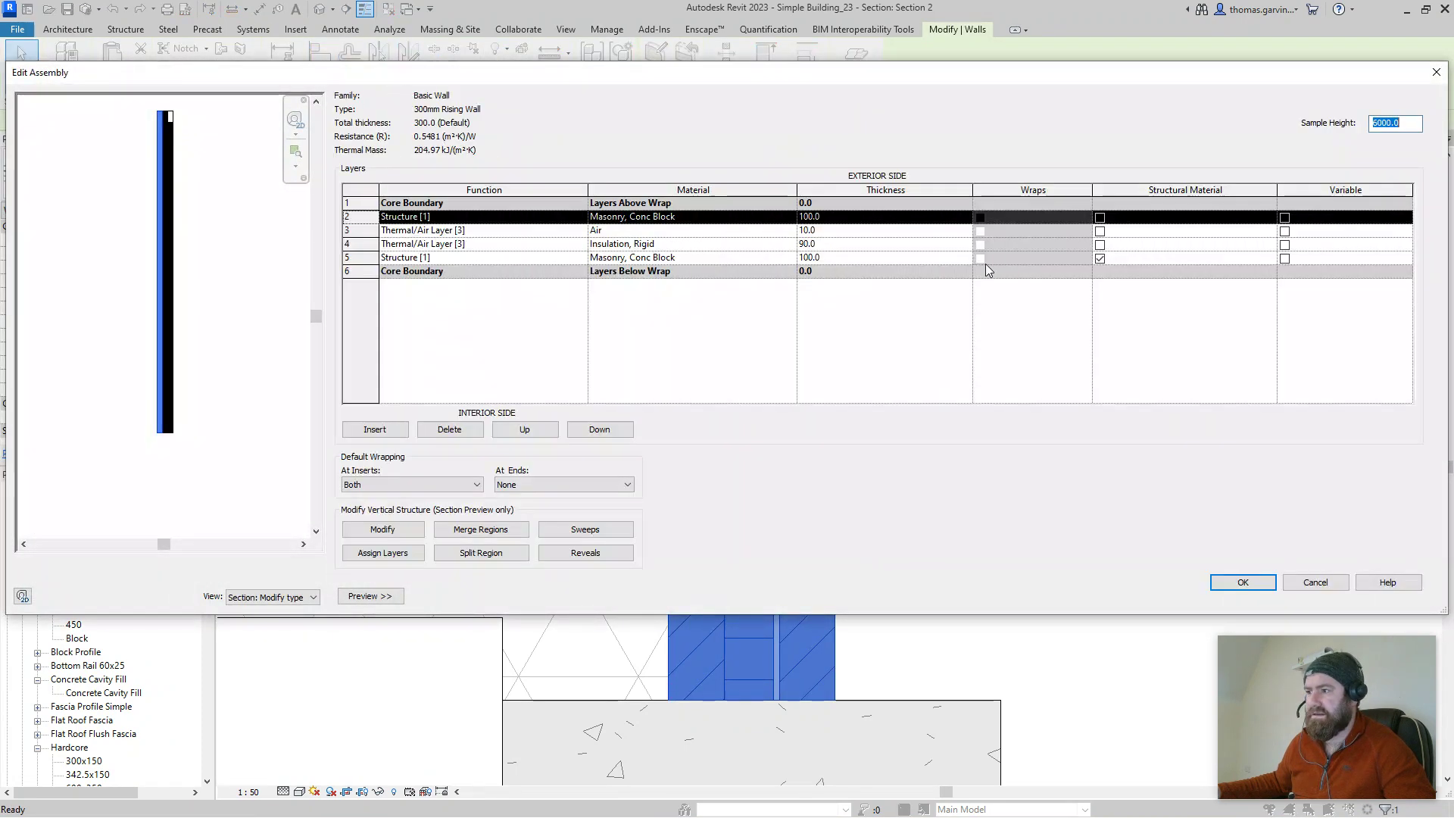
{"action": "left_click", "coordinate": [585, 530]}
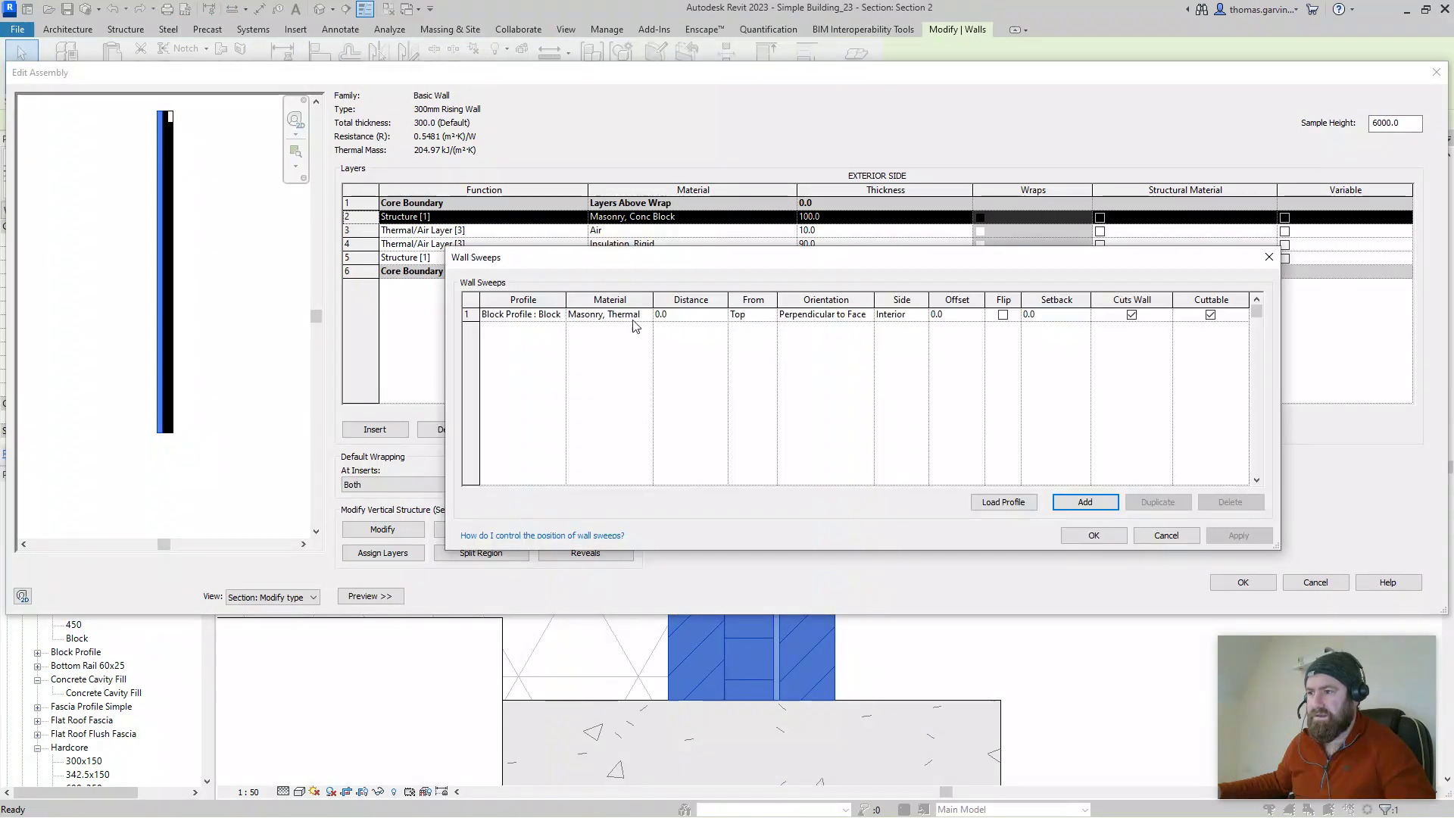
{"action": "key", "text": "Return"}
{"action": "scroll", "coordinate": [160, 184], "scroll_direction": "up", "scroll_amount": 5}
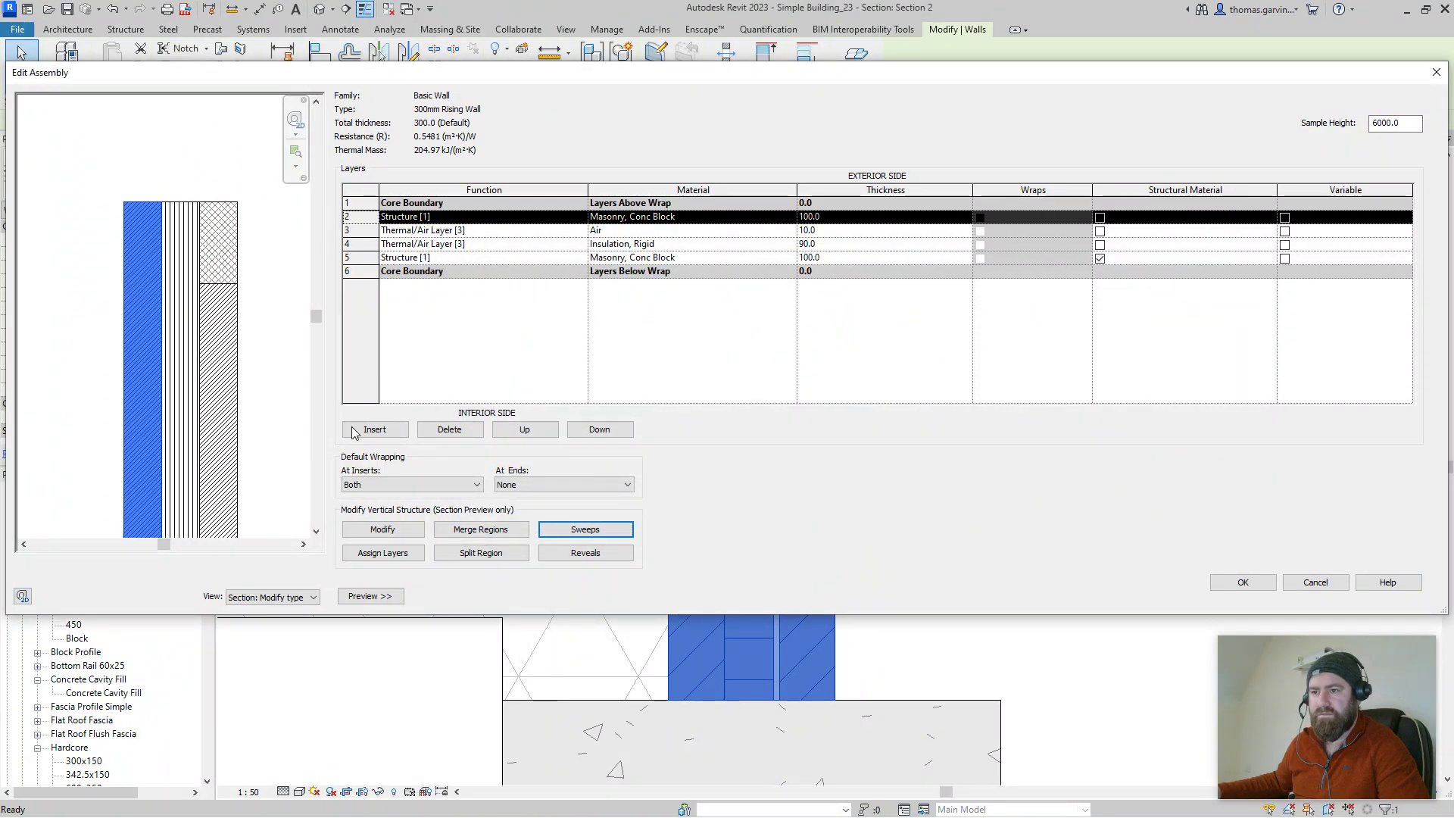
{"action": "left_click", "coordinate": [584, 529]}
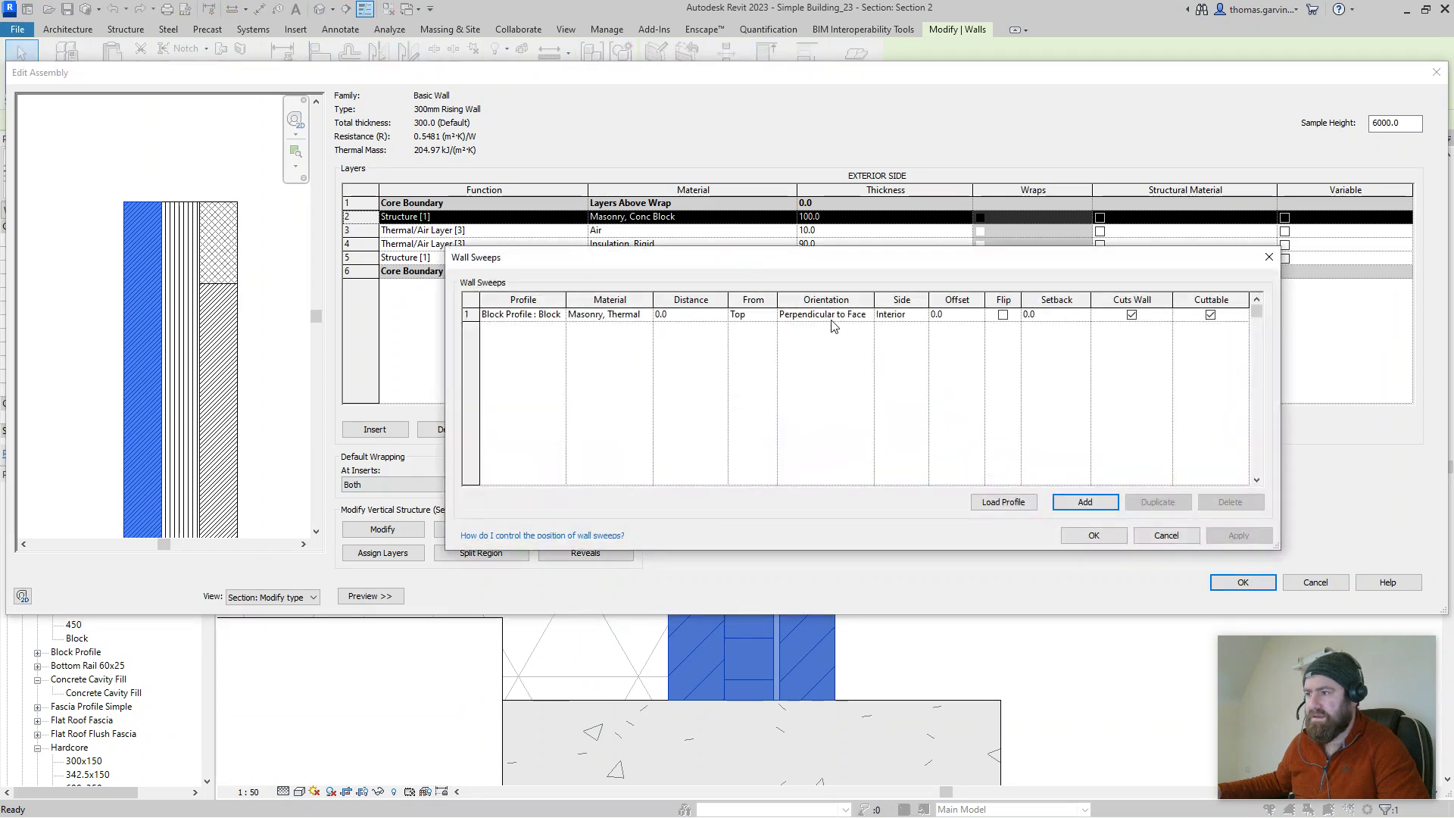
Step: Add a second Block Profile sweep in Masonry, Thermal Block, Interior side, from Top, accepting the overlap warning
{"action": "left_click", "coordinate": [1085, 502]}
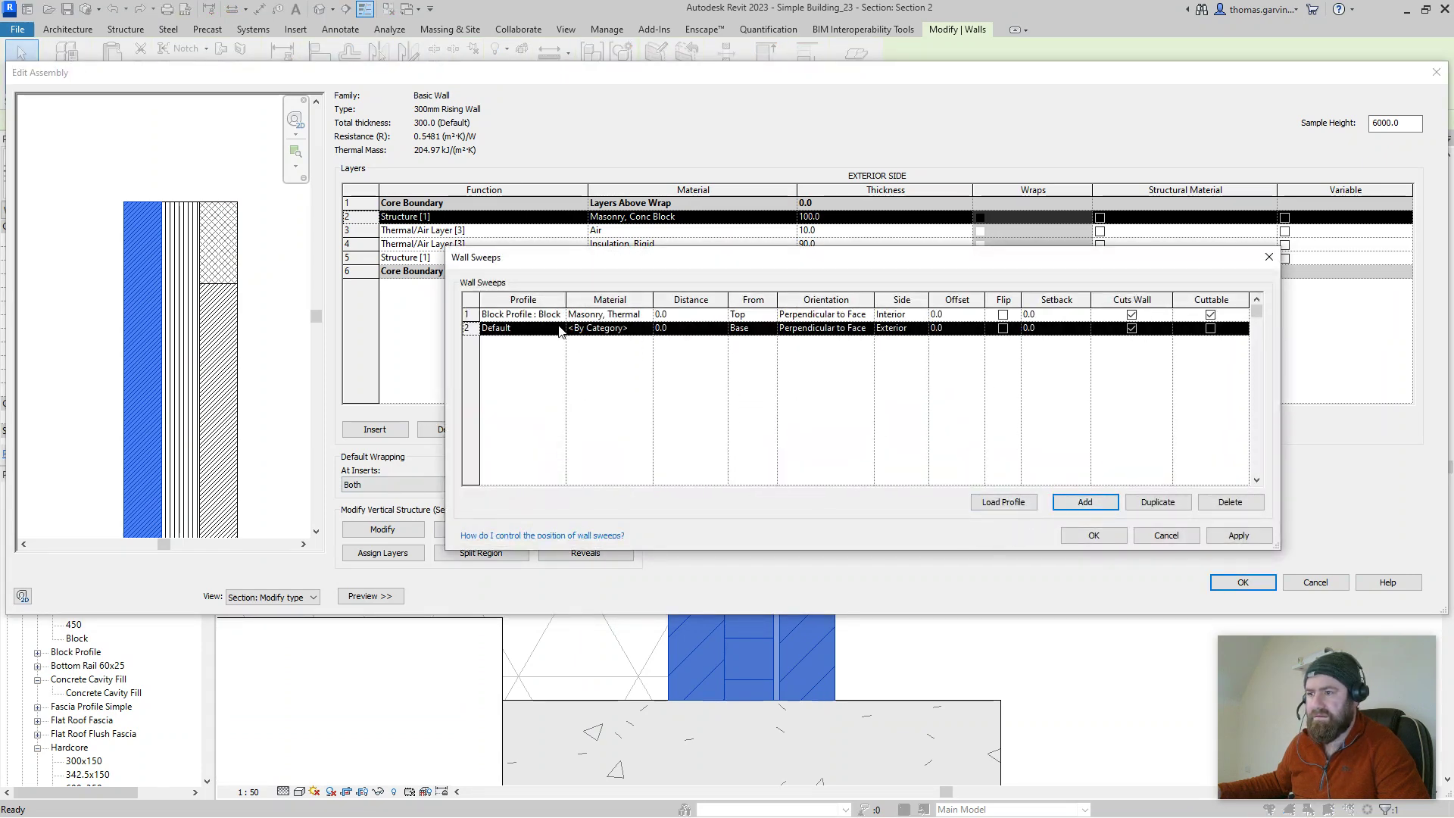
{"action": "left_click", "coordinate": [560, 330]}
{"action": "scroll", "coordinate": [555, 367], "scroll_direction": "down", "scroll_amount": 1}
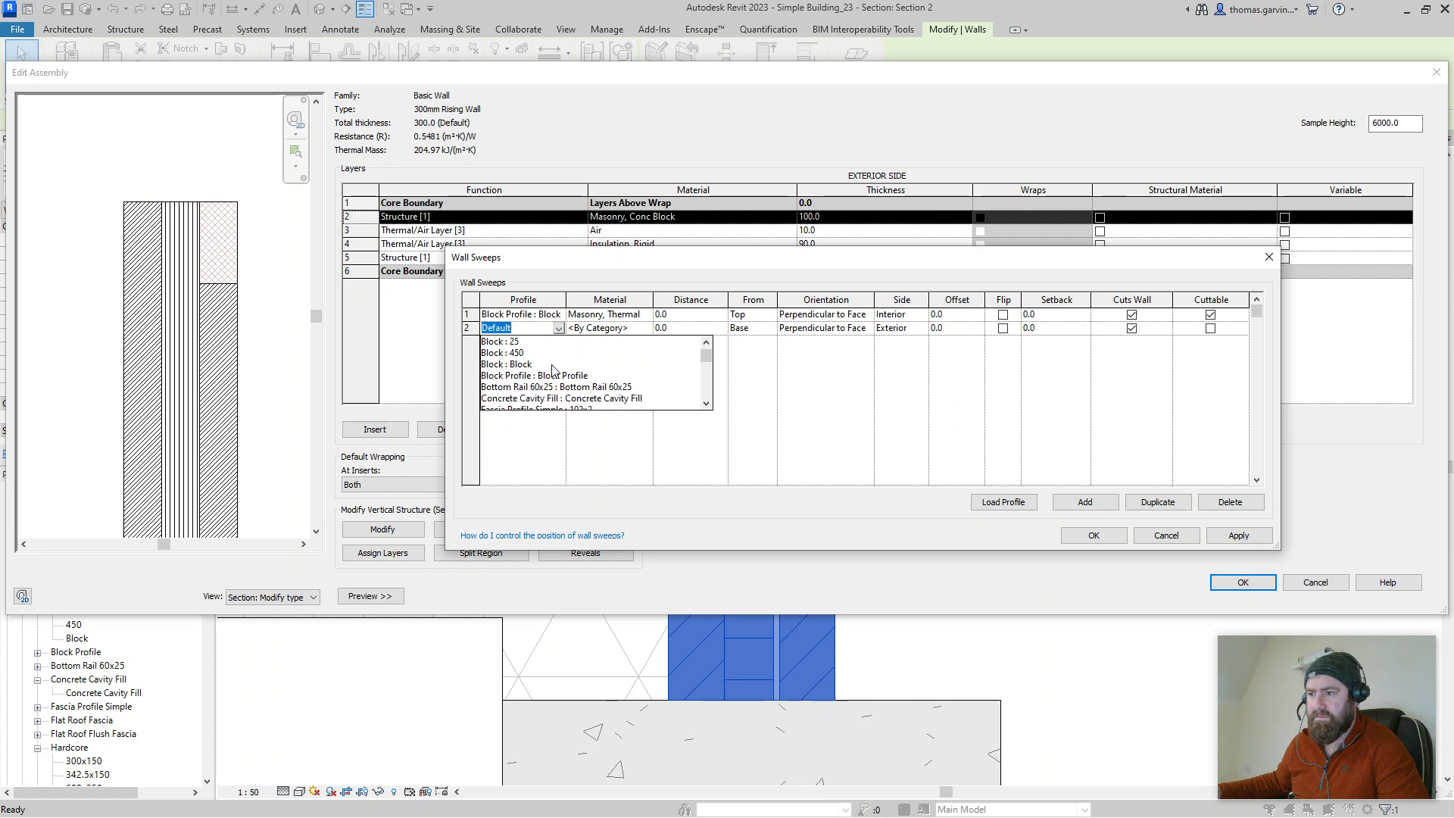
{"action": "left_click", "coordinate": [528, 375]}
{"action": "left_click", "coordinate": [648, 330]}
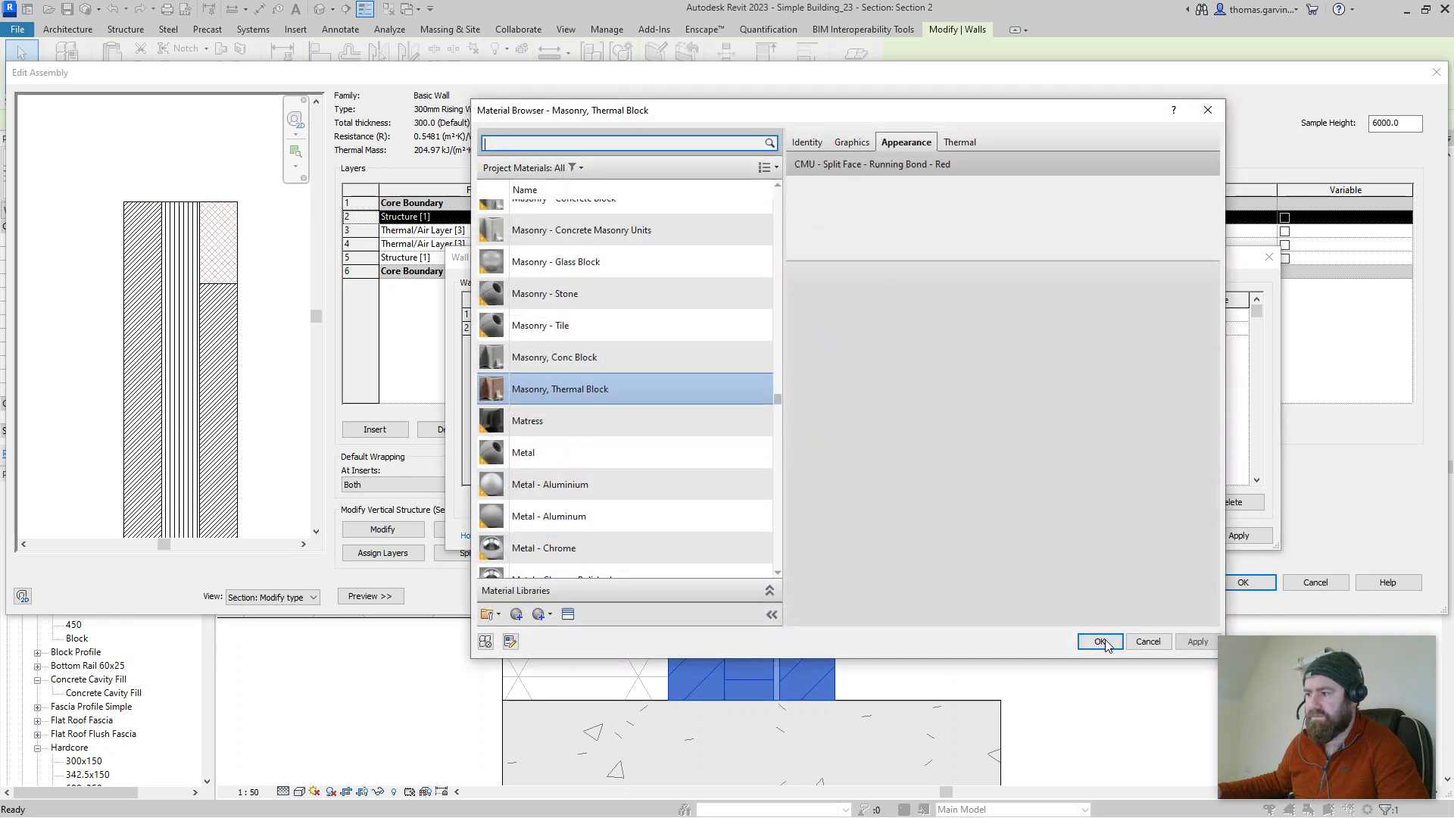
{"action": "left_click", "coordinate": [1098, 640]}
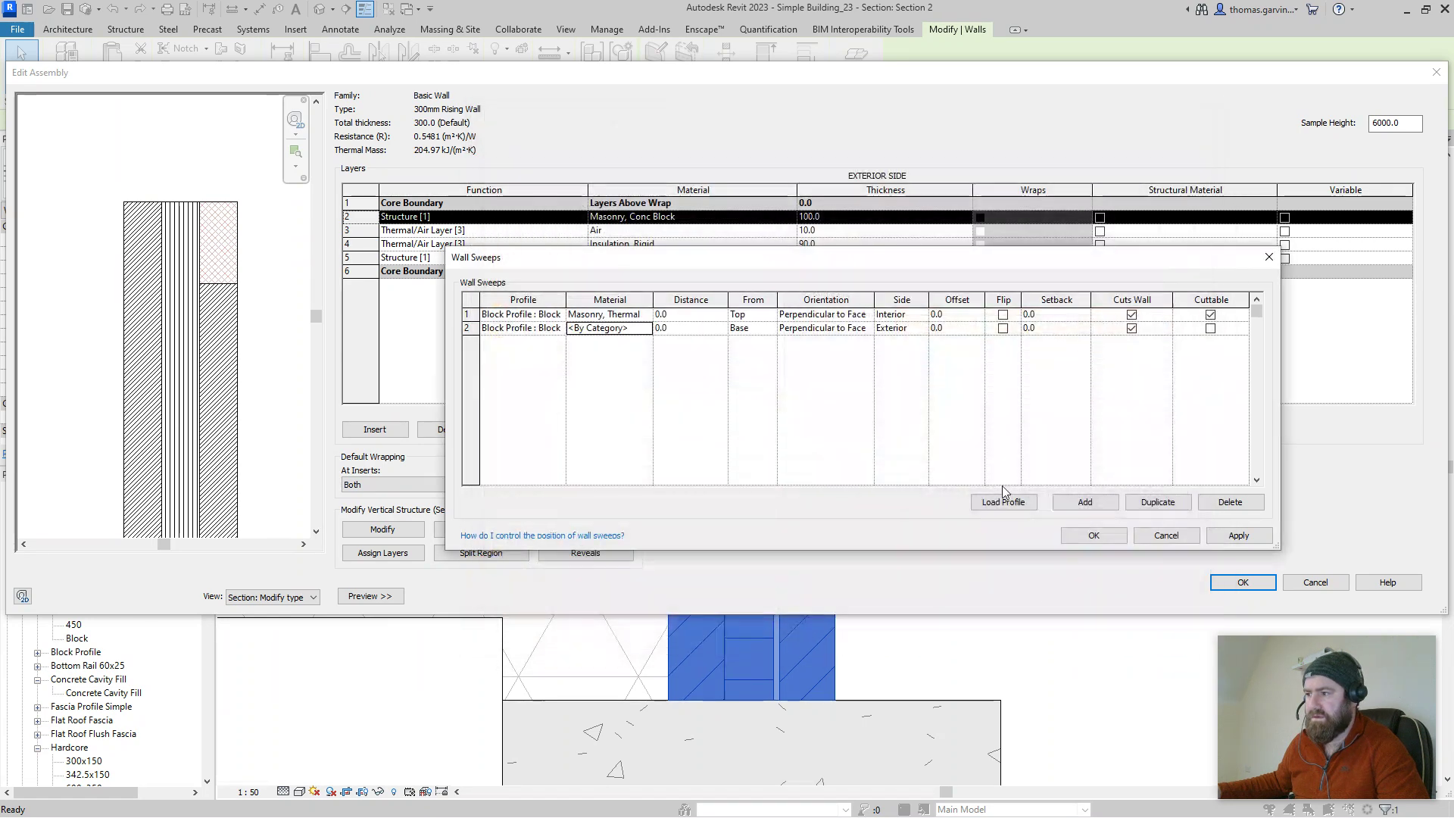
{"action": "left_click", "coordinate": [926, 336]}
{"action": "left_click", "coordinate": [899, 354]}
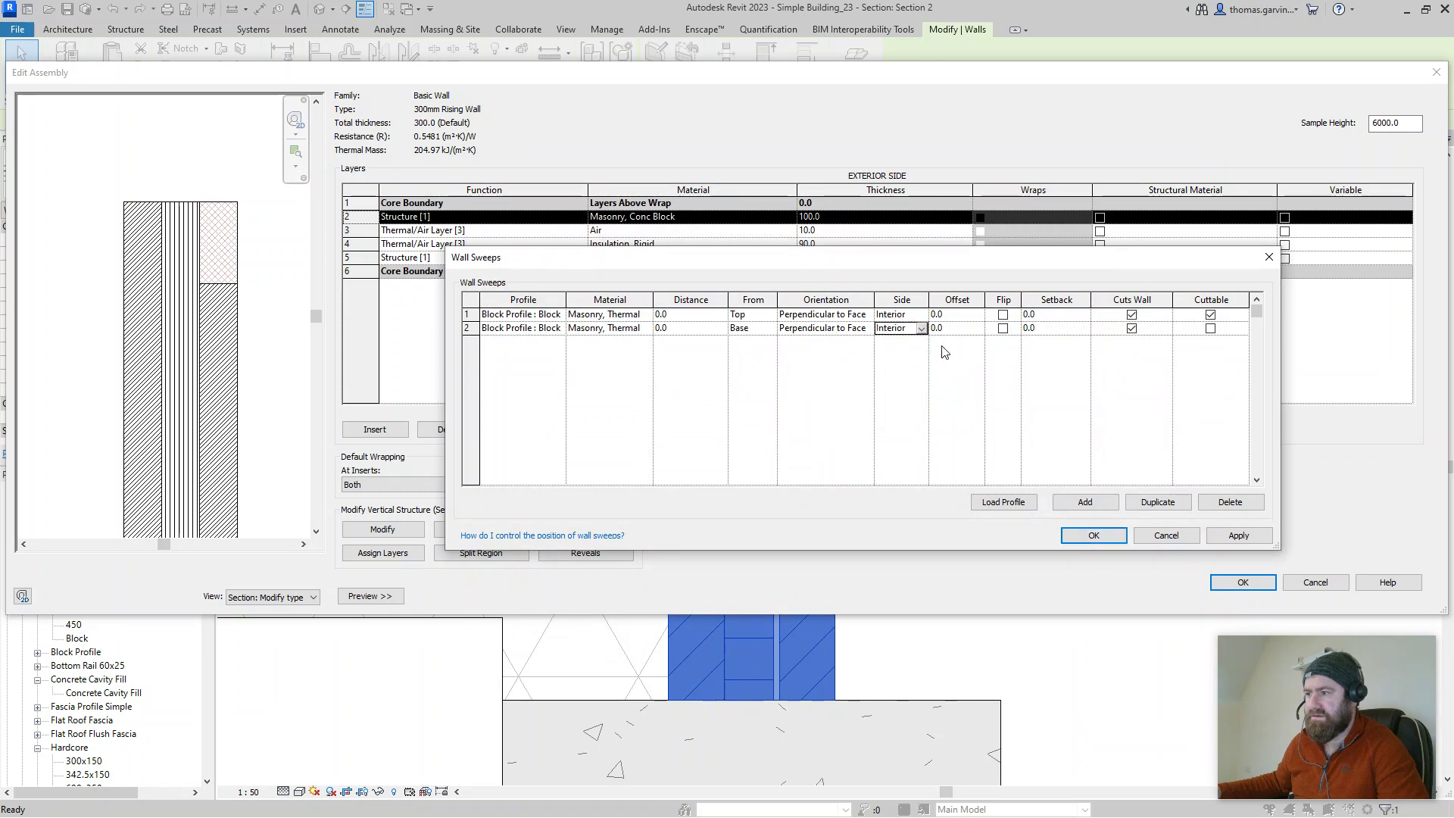
{"action": "left_click", "coordinate": [768, 330]}
{"action": "left_click", "coordinate": [747, 356]}
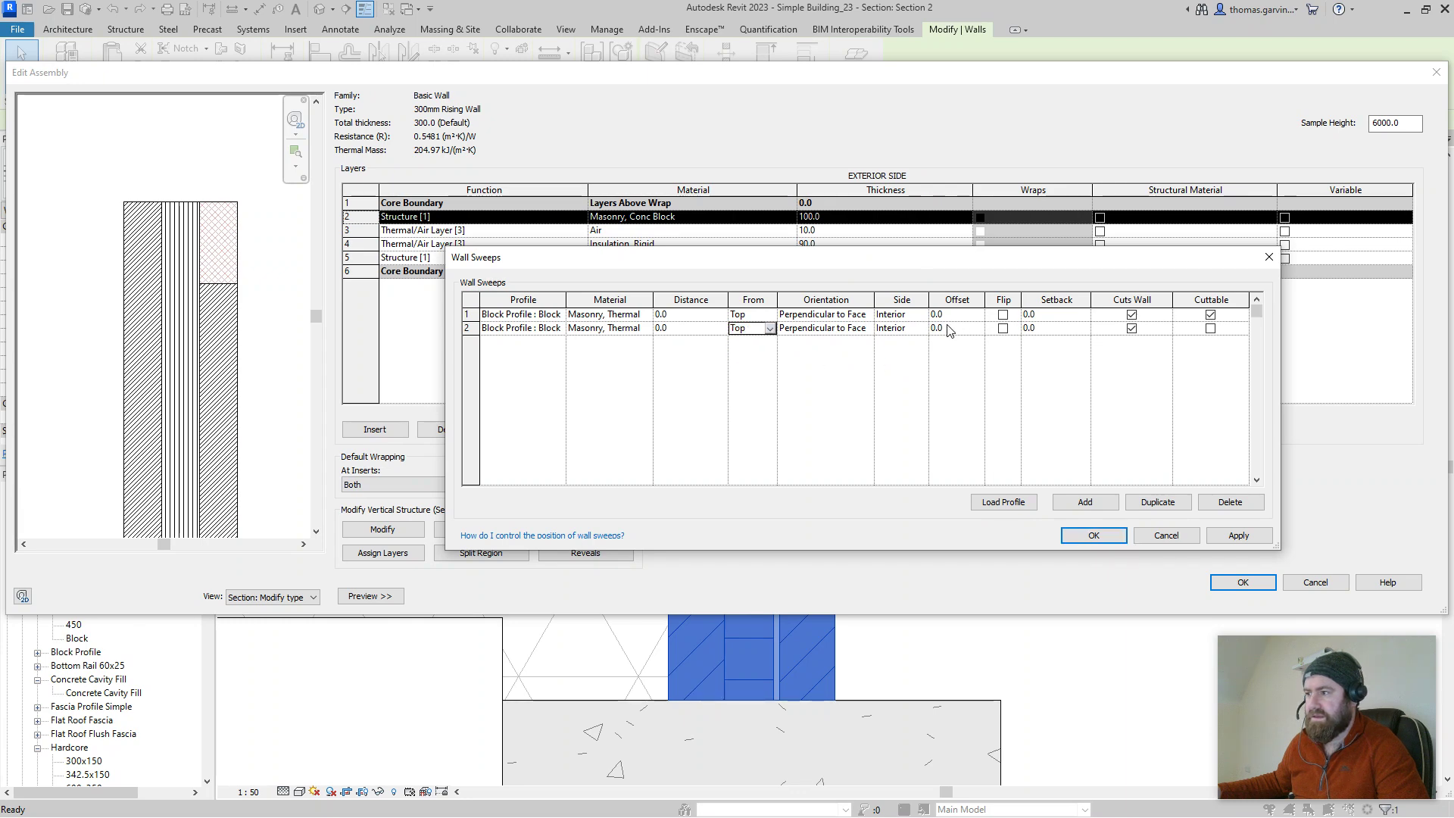
{"action": "left_click", "coordinate": [1239, 542]}
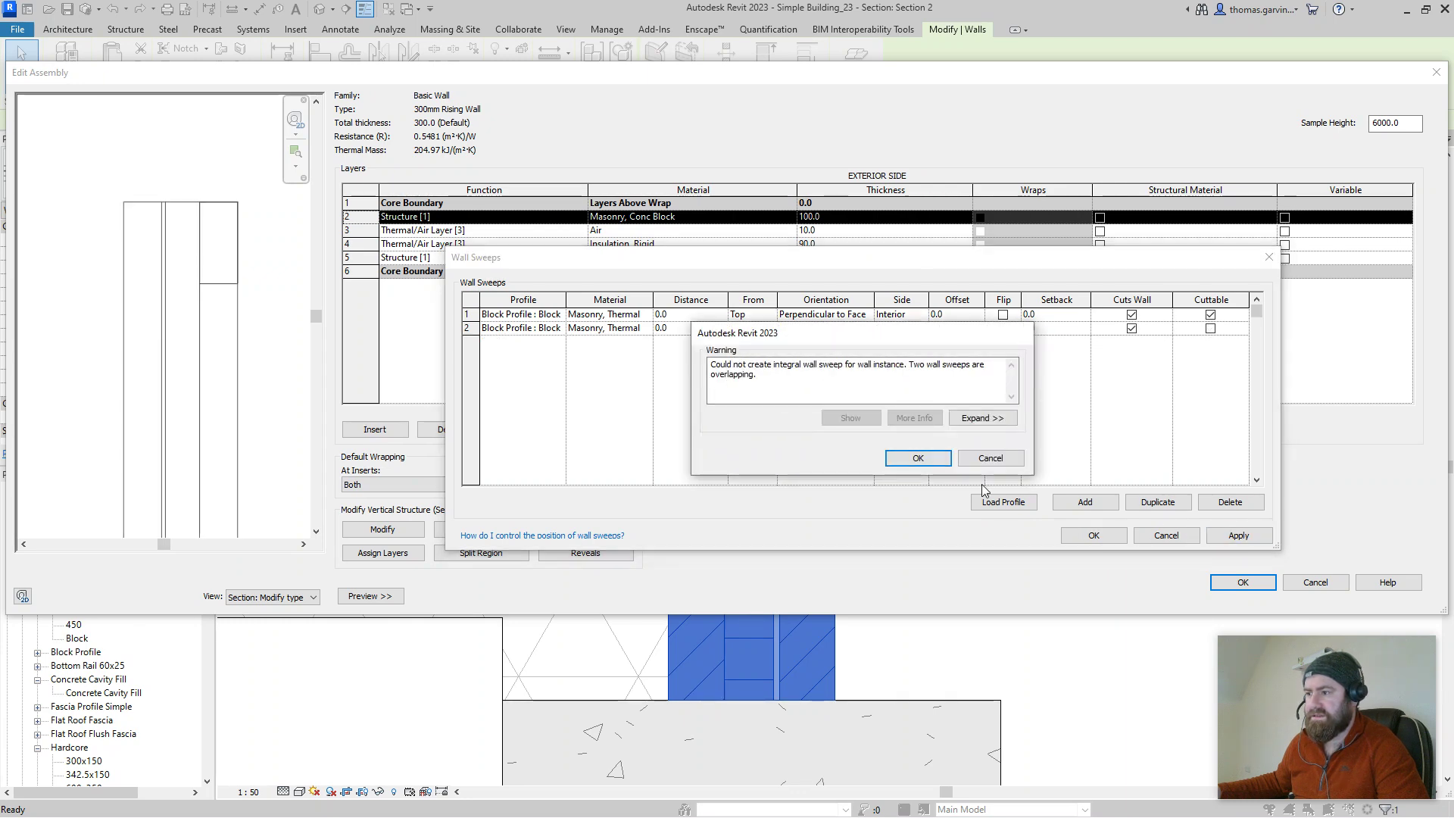
{"action": "left_click", "coordinate": [937, 464]}
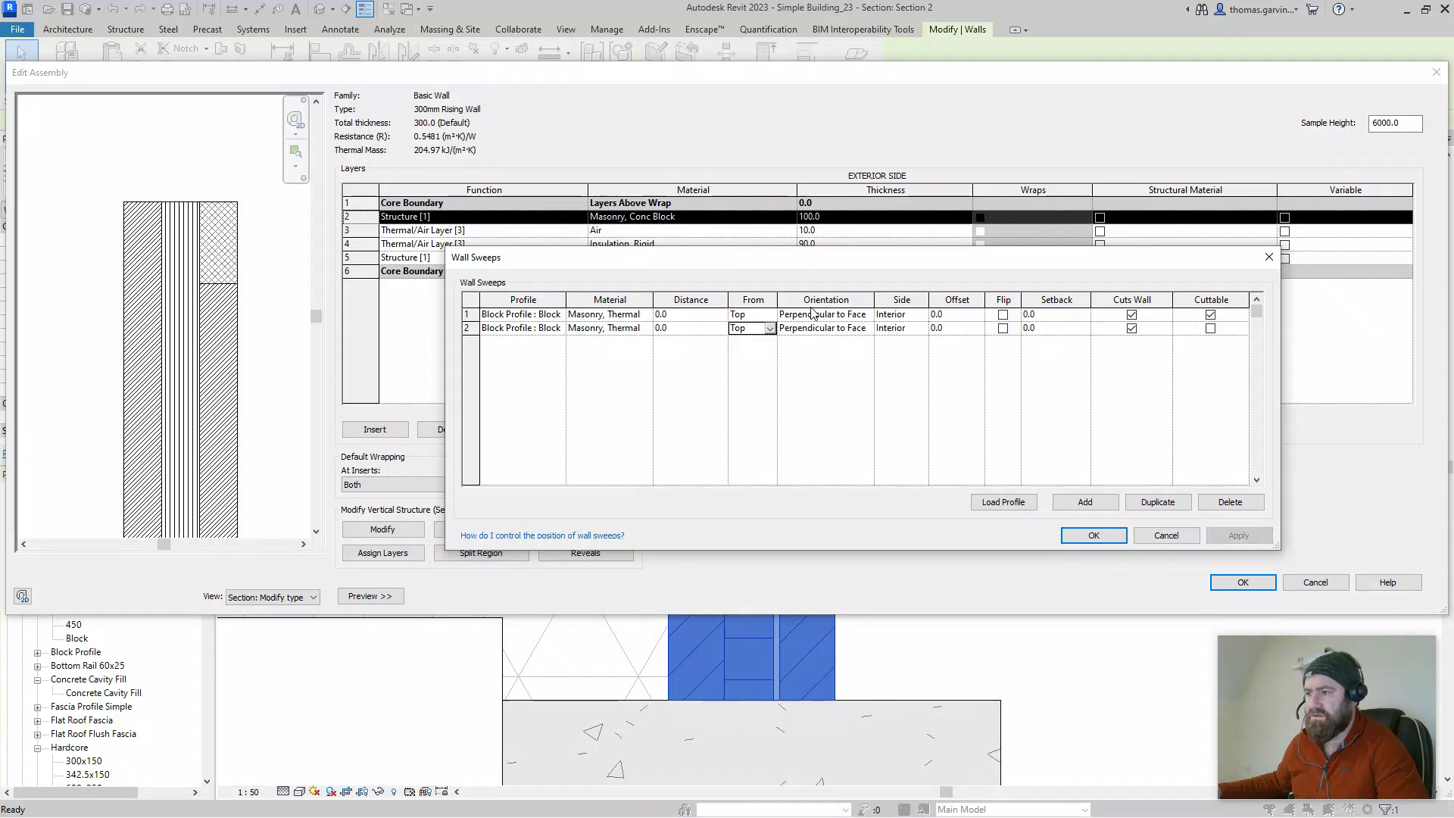
Step: Set the second sweep's distance to 200 from the top and apply
{"action": "left_click", "coordinate": [708, 327]}
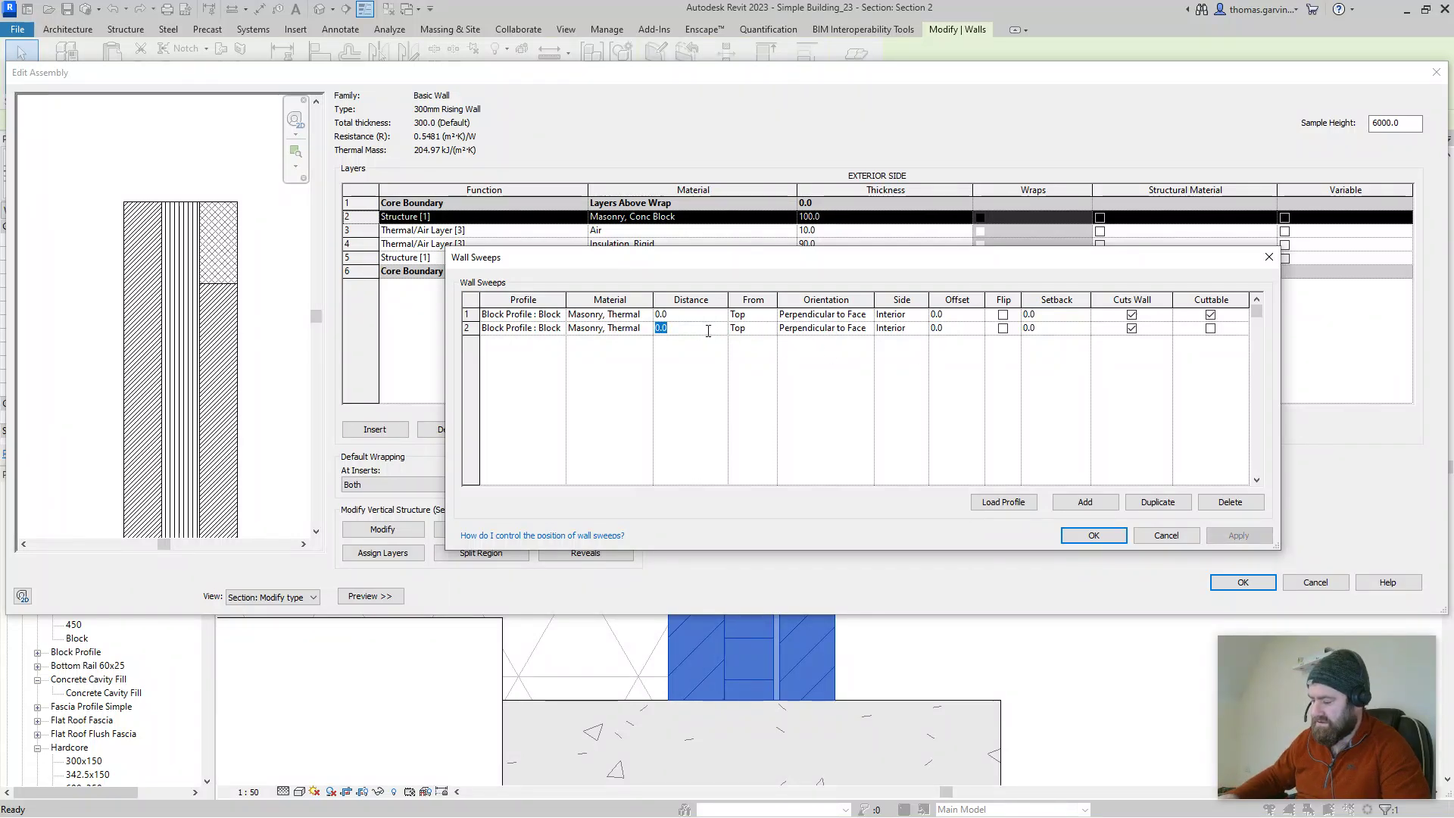
{"action": "type", "text": "200"}
{"action": "left_click", "coordinate": [799, 387]}
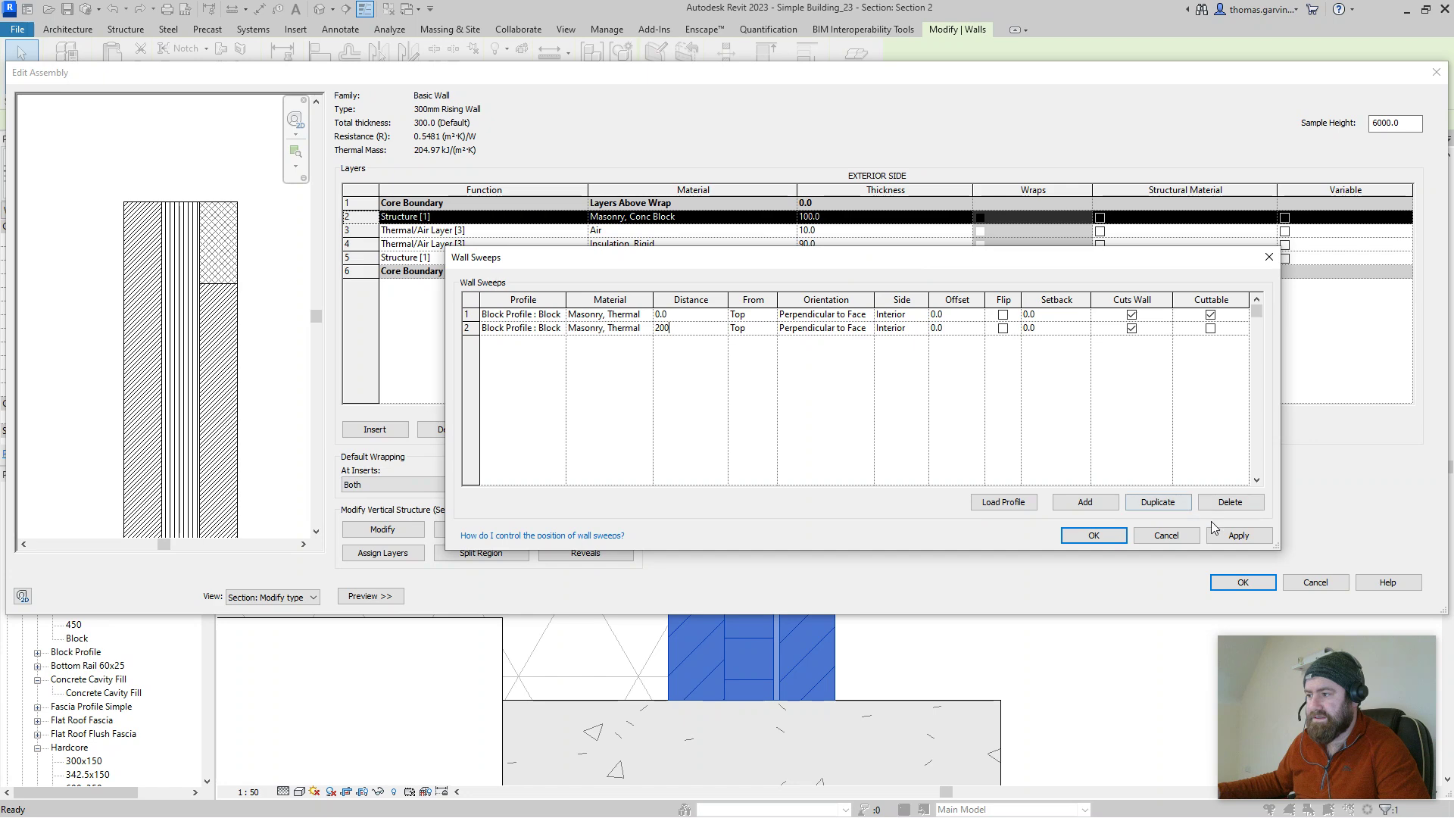
{"action": "left_click", "coordinate": [1239, 535]}
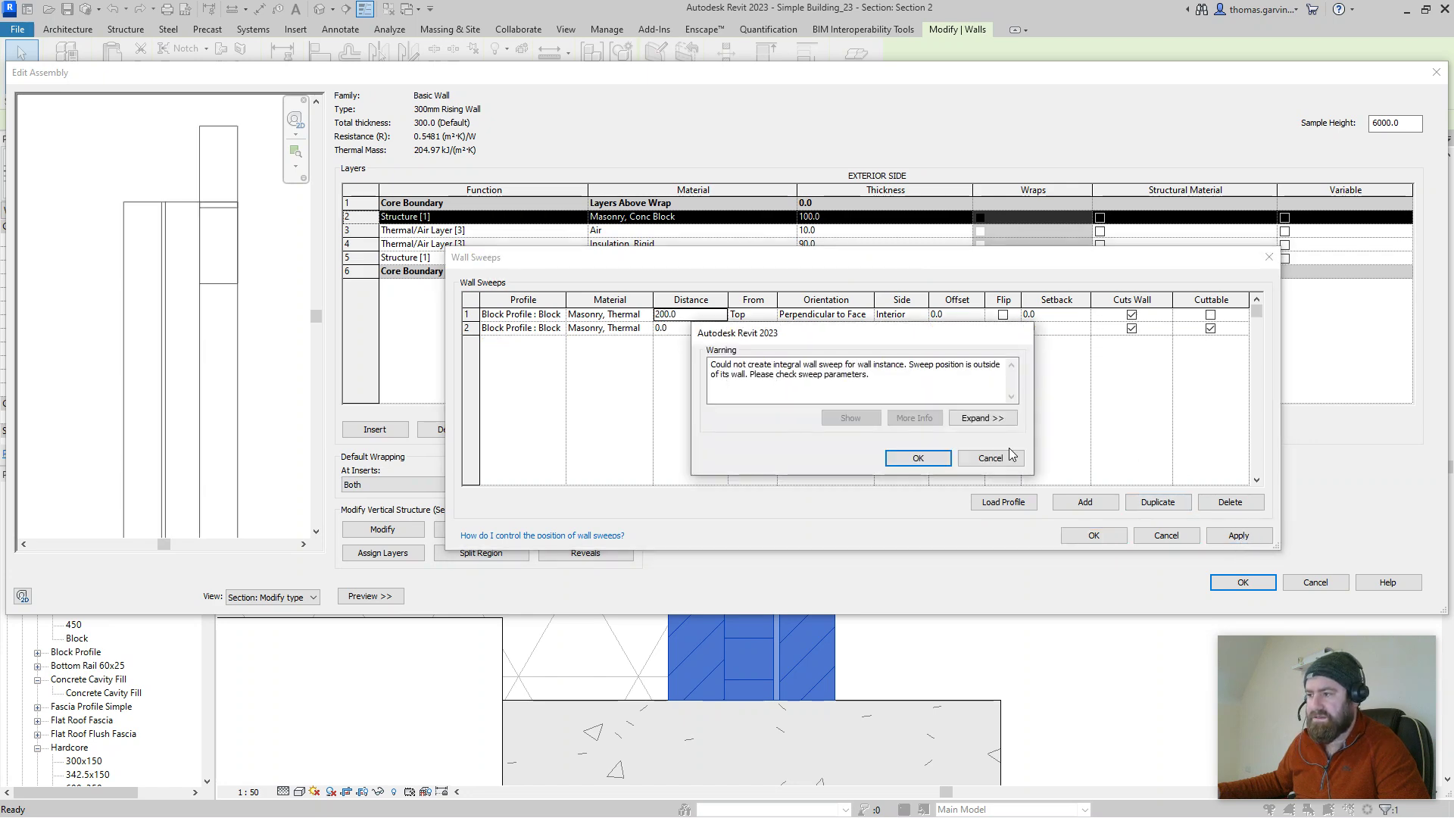
Step: Place the first thermal block sweep at the wall top with Distance 0, Offset 0, and make it cuttable
{"action": "left_click", "coordinate": [1012, 455]}
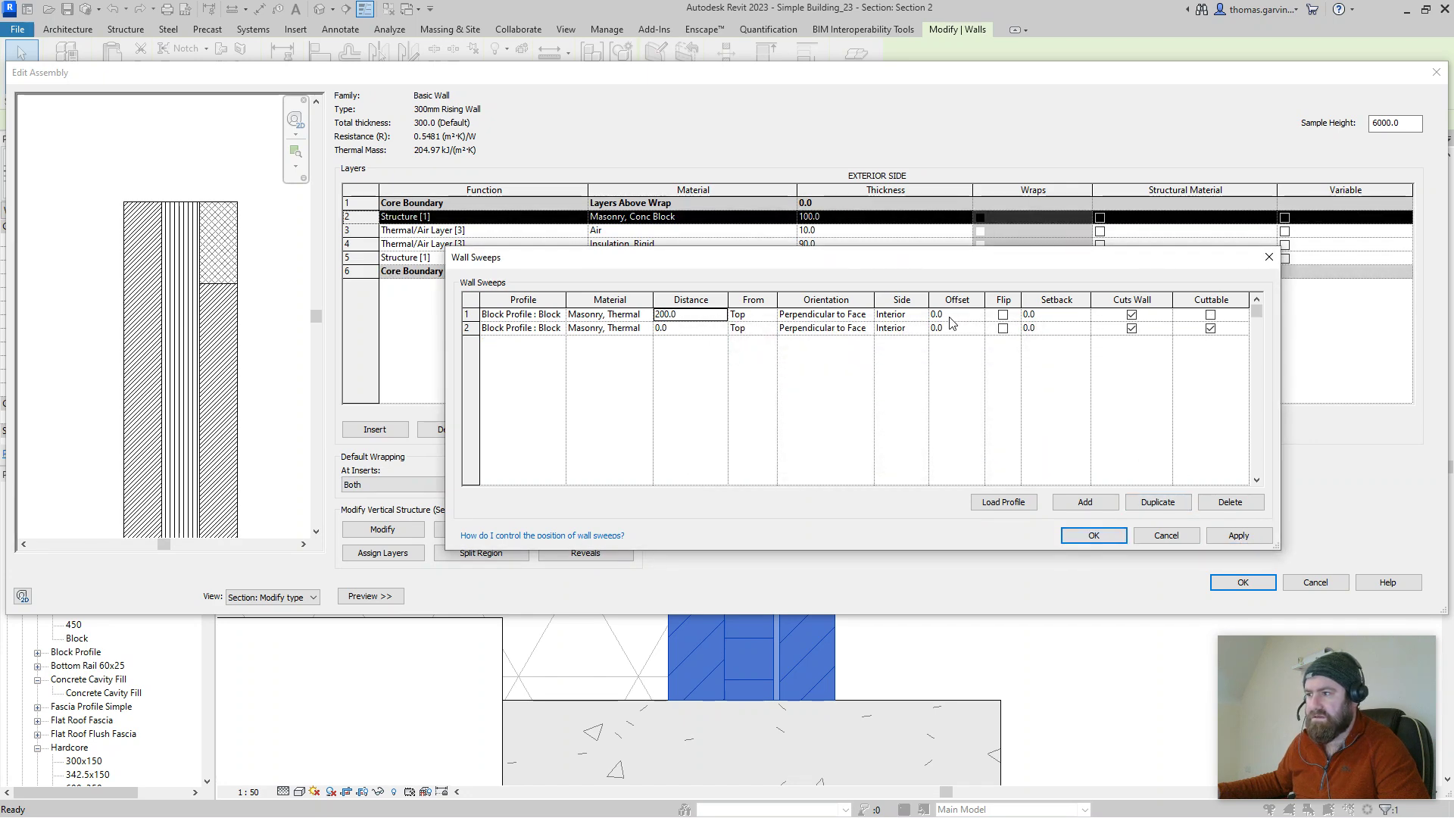
{"action": "left_click", "coordinate": [690, 314]}
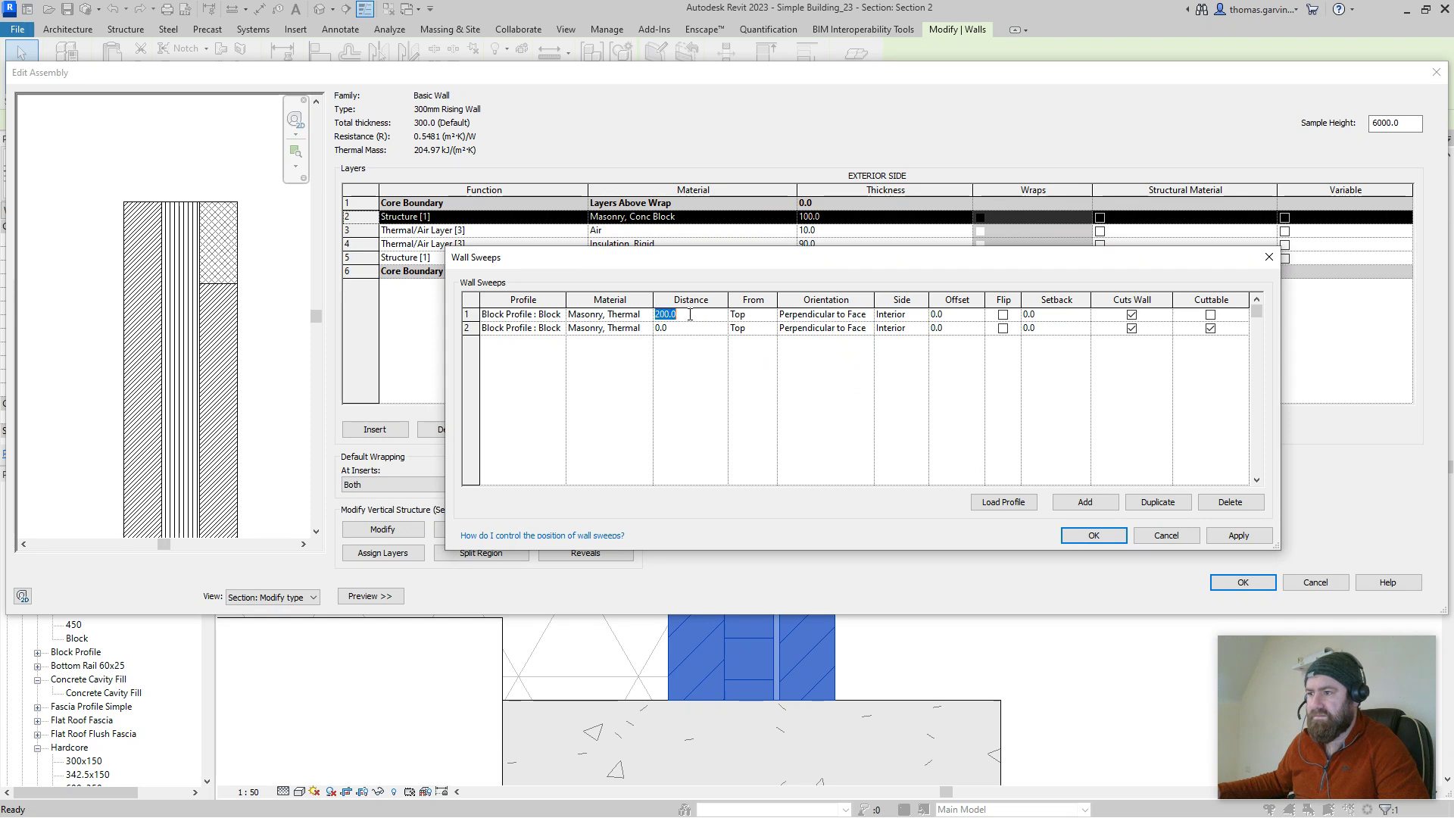
{"action": "type", "text": "0"}
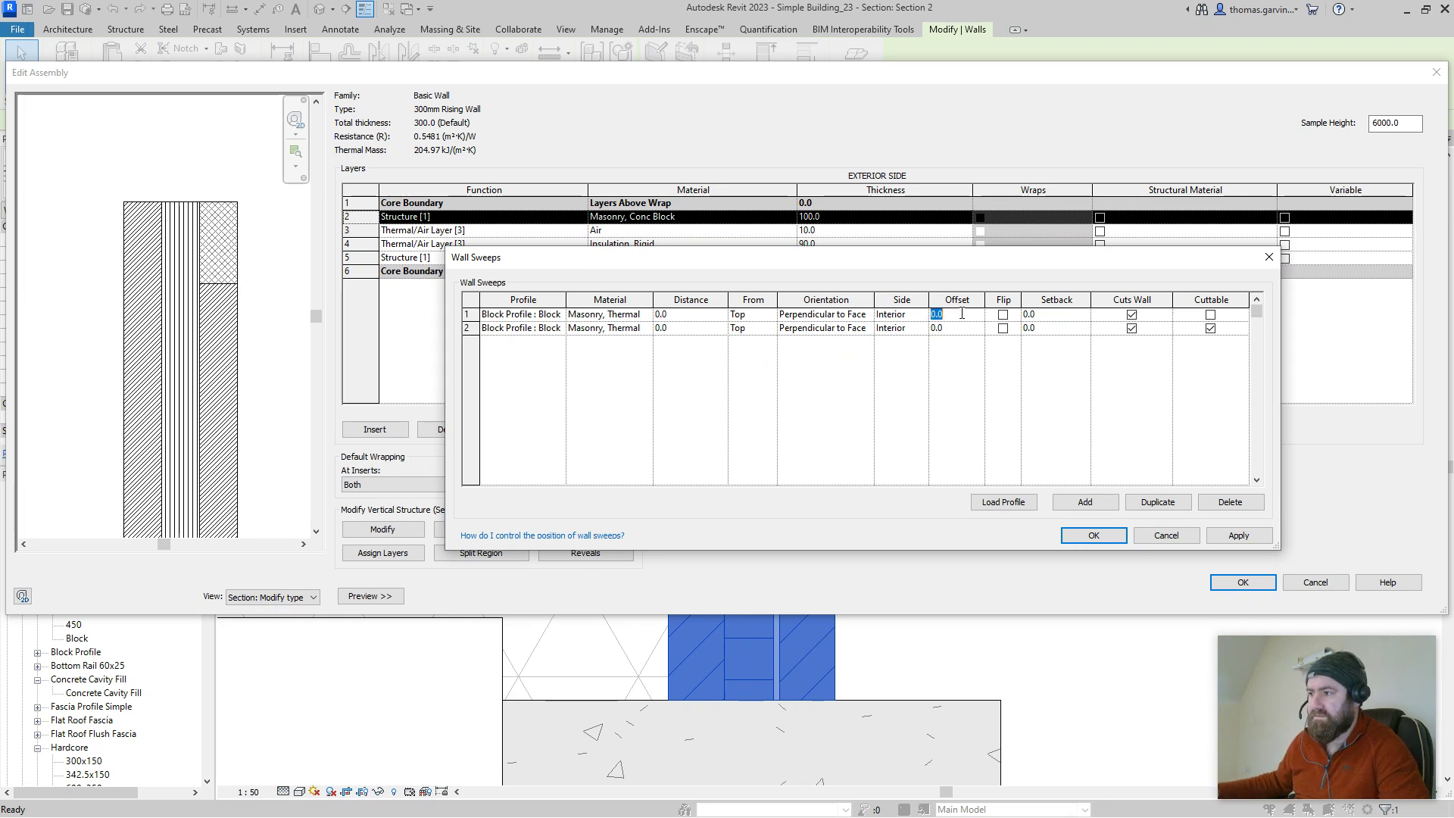
{"action": "type", "text": "200"}
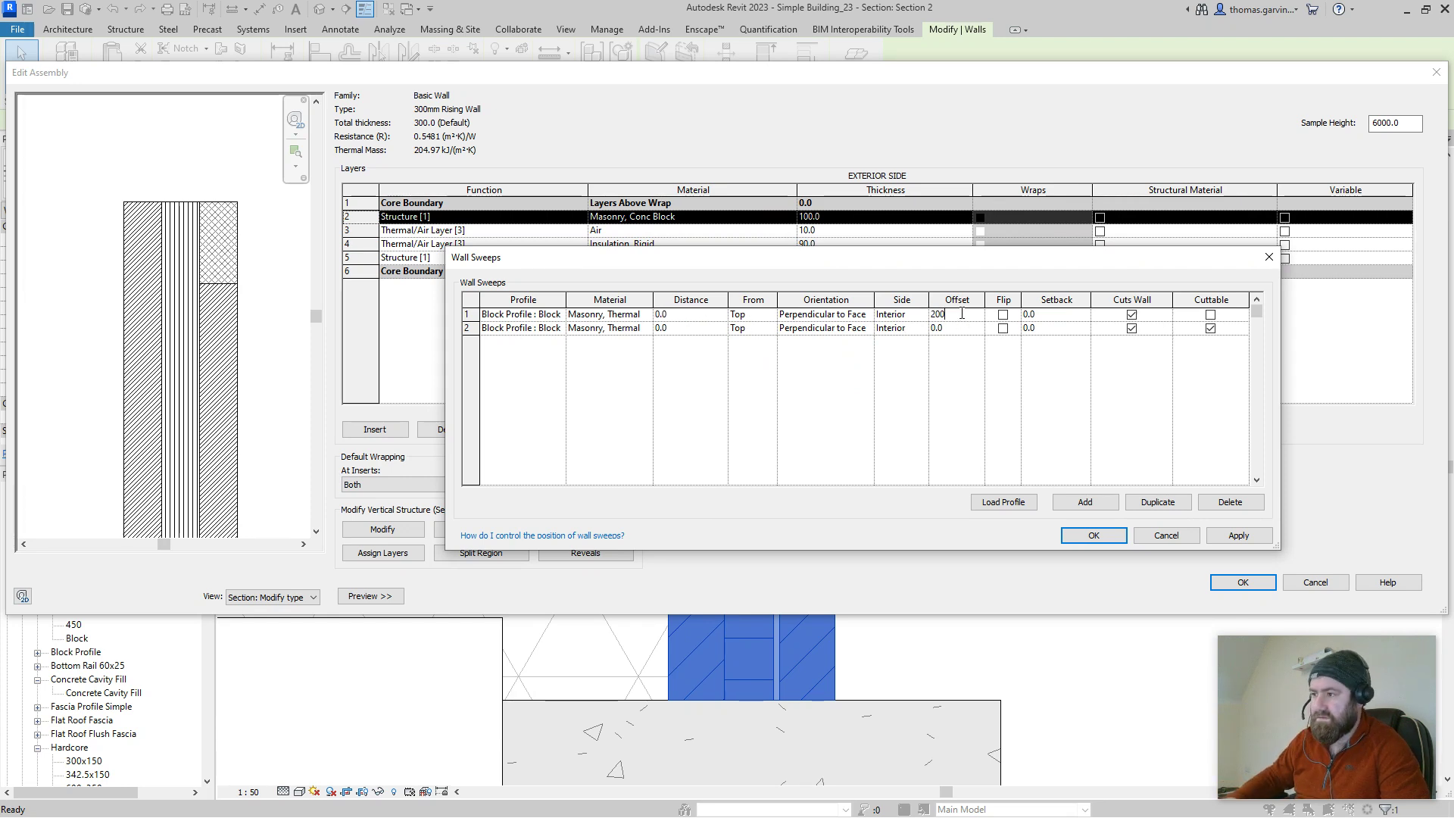
{"action": "left_click", "coordinate": [1223, 536]}
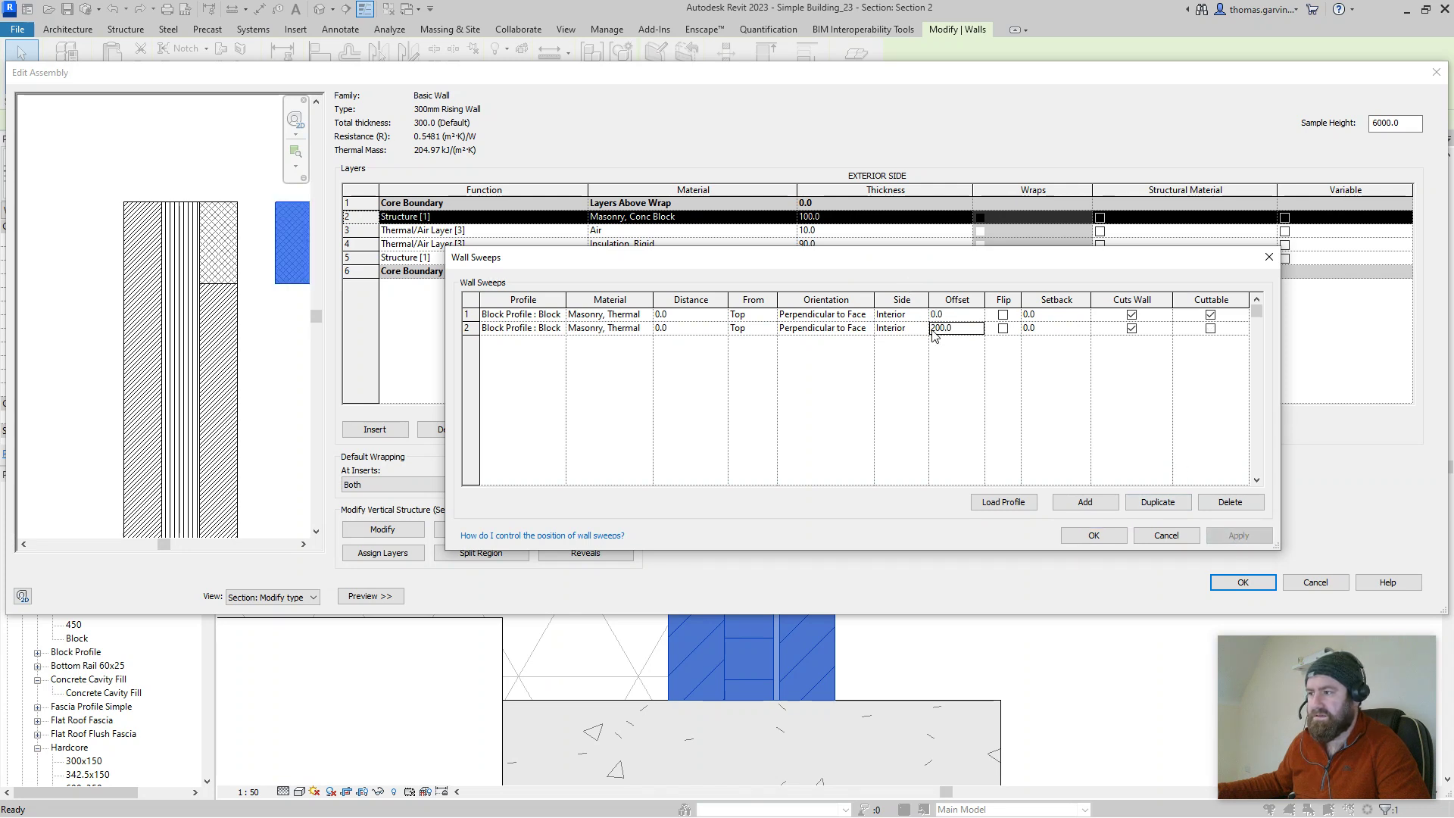
{"action": "type", "text": "-"}
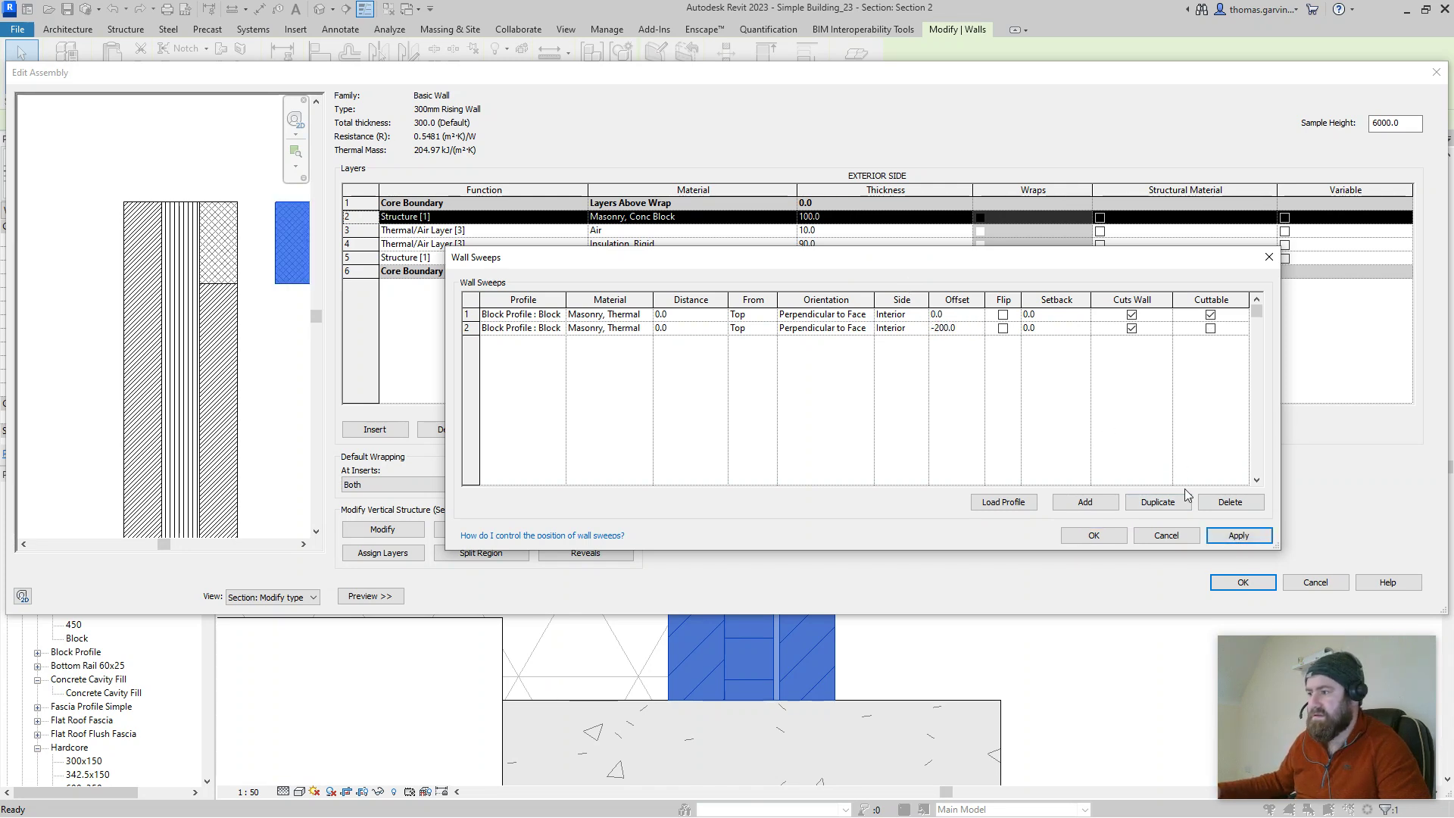
{"action": "left_click", "coordinate": [1239, 536]}
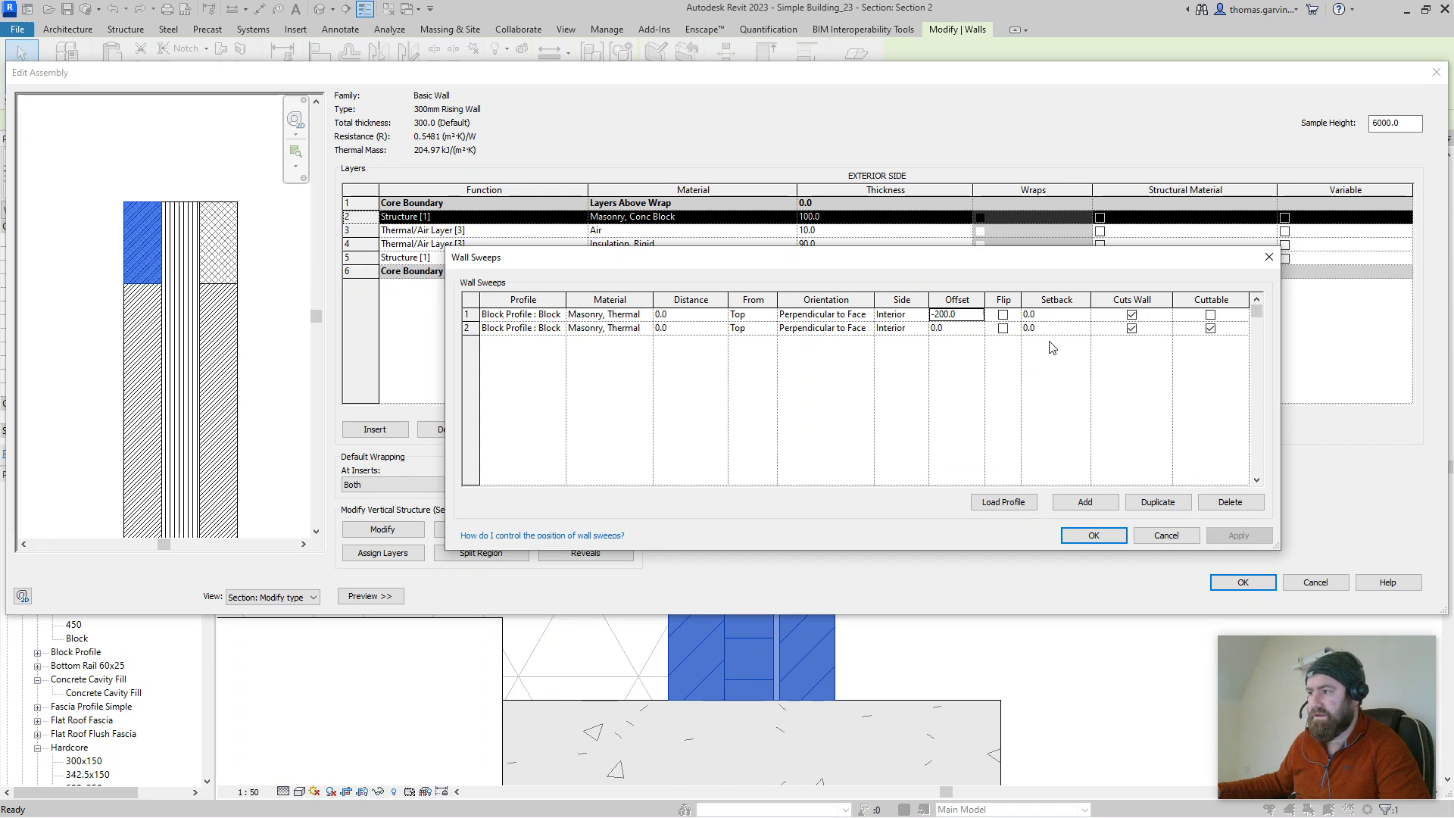
{"action": "left_click", "coordinate": [1210, 315]}
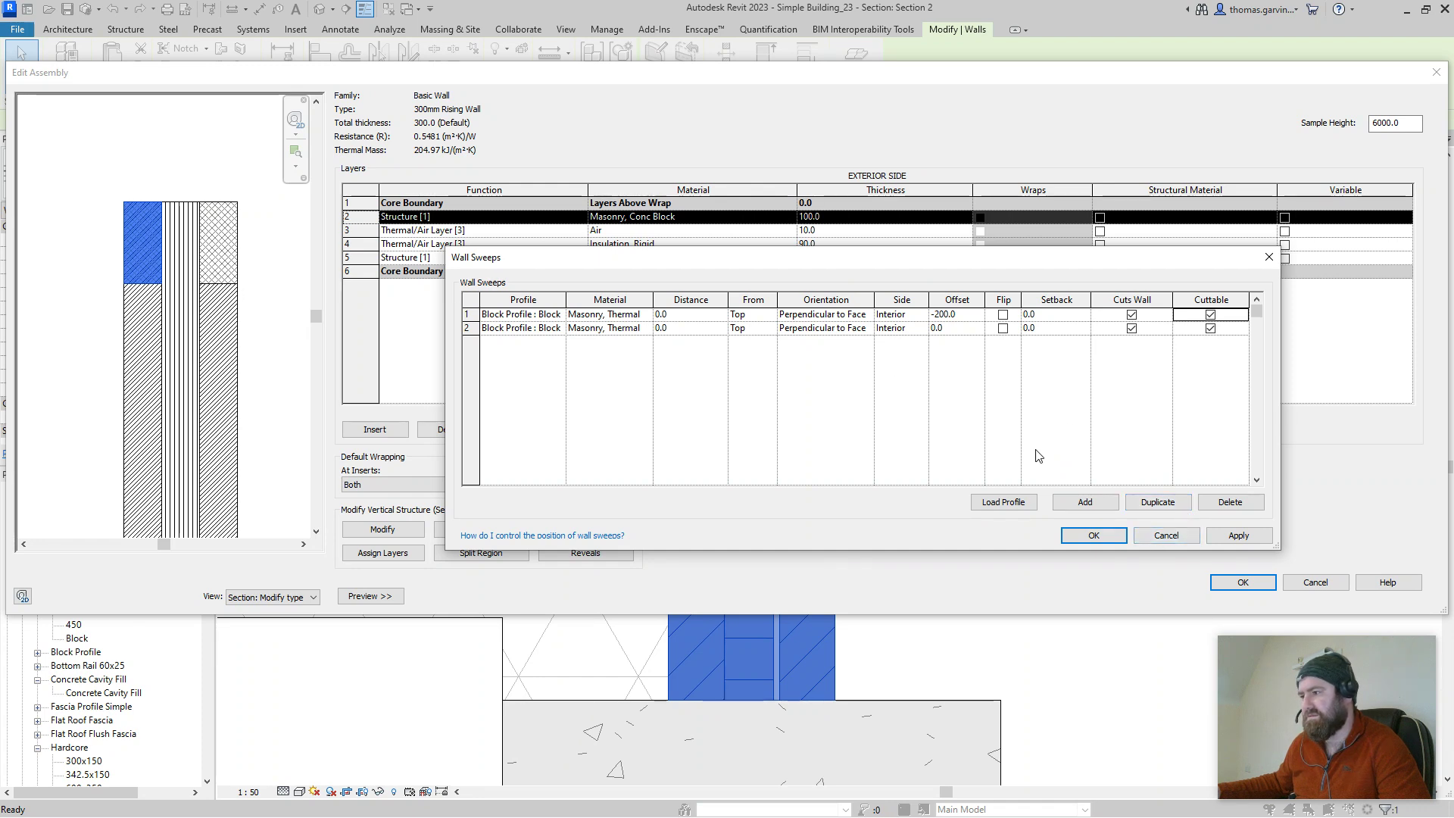
Step: Set the second sweep's Distance to -225 and confirm the Wall Sweeps settings
{"action": "left_click", "coordinate": [955, 315]}
{"action": "type", "text": "0"}
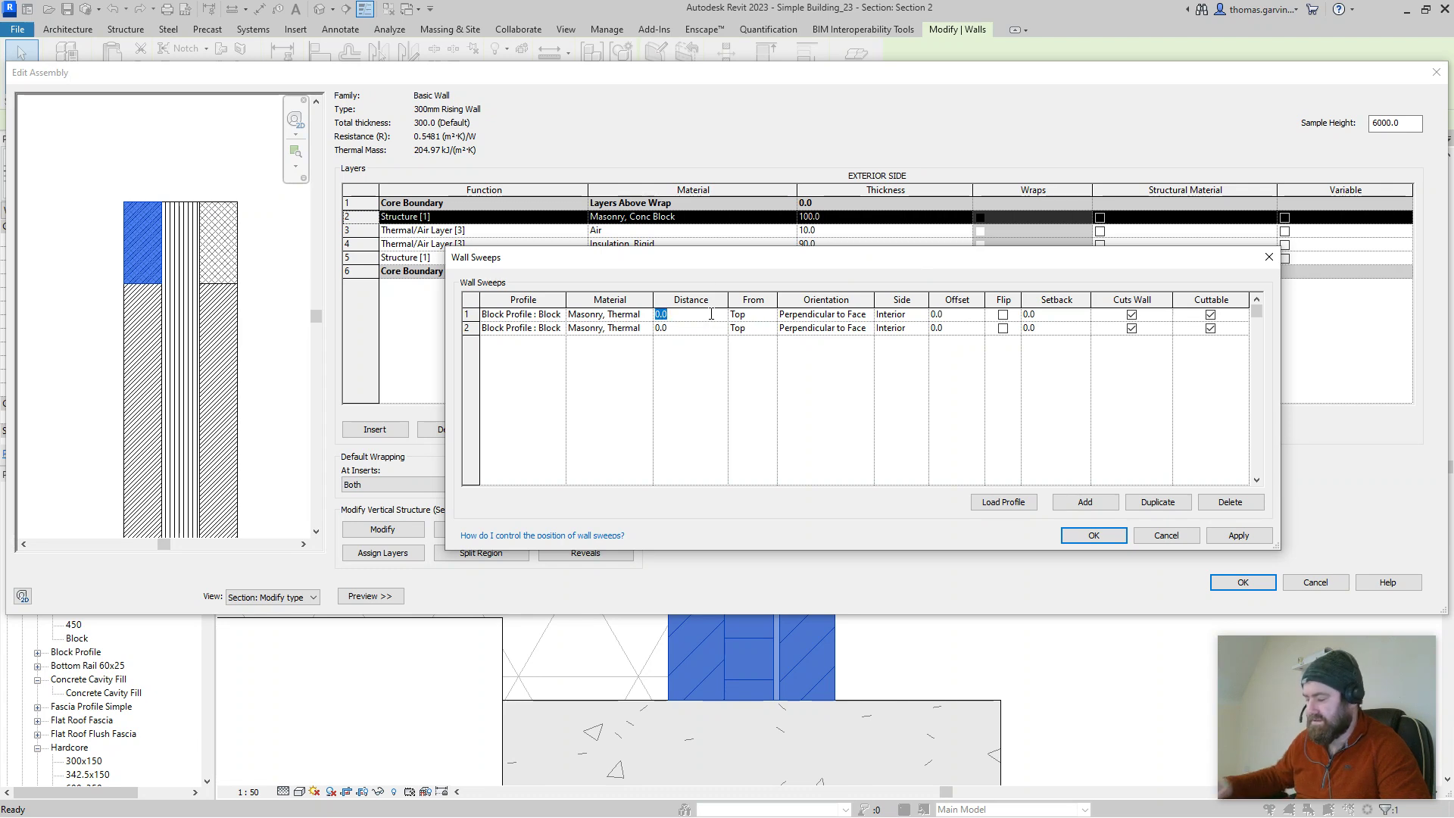
{"action": "type", "text": "-225"}
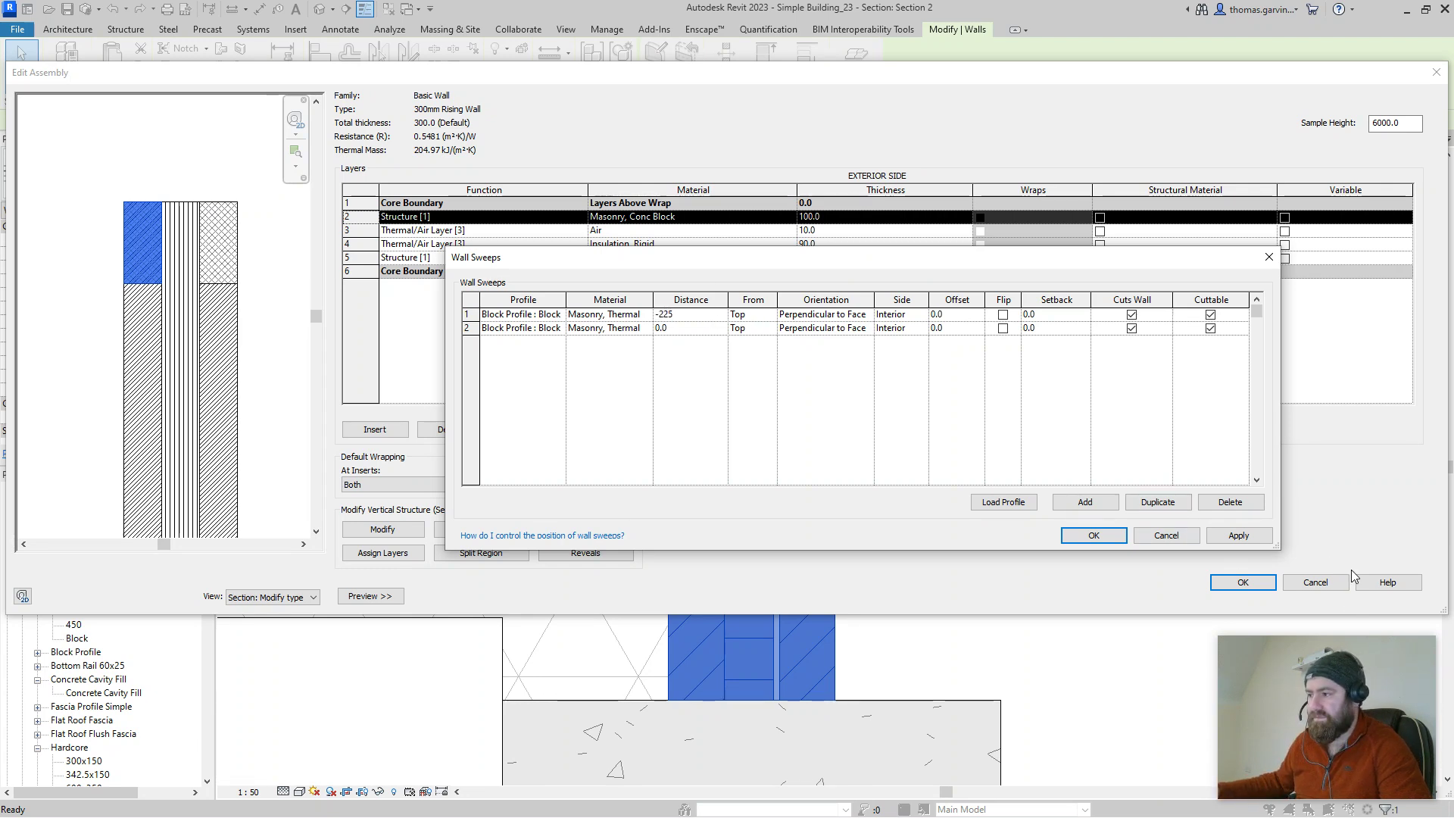
{"action": "left_click", "coordinate": [1251, 538]}
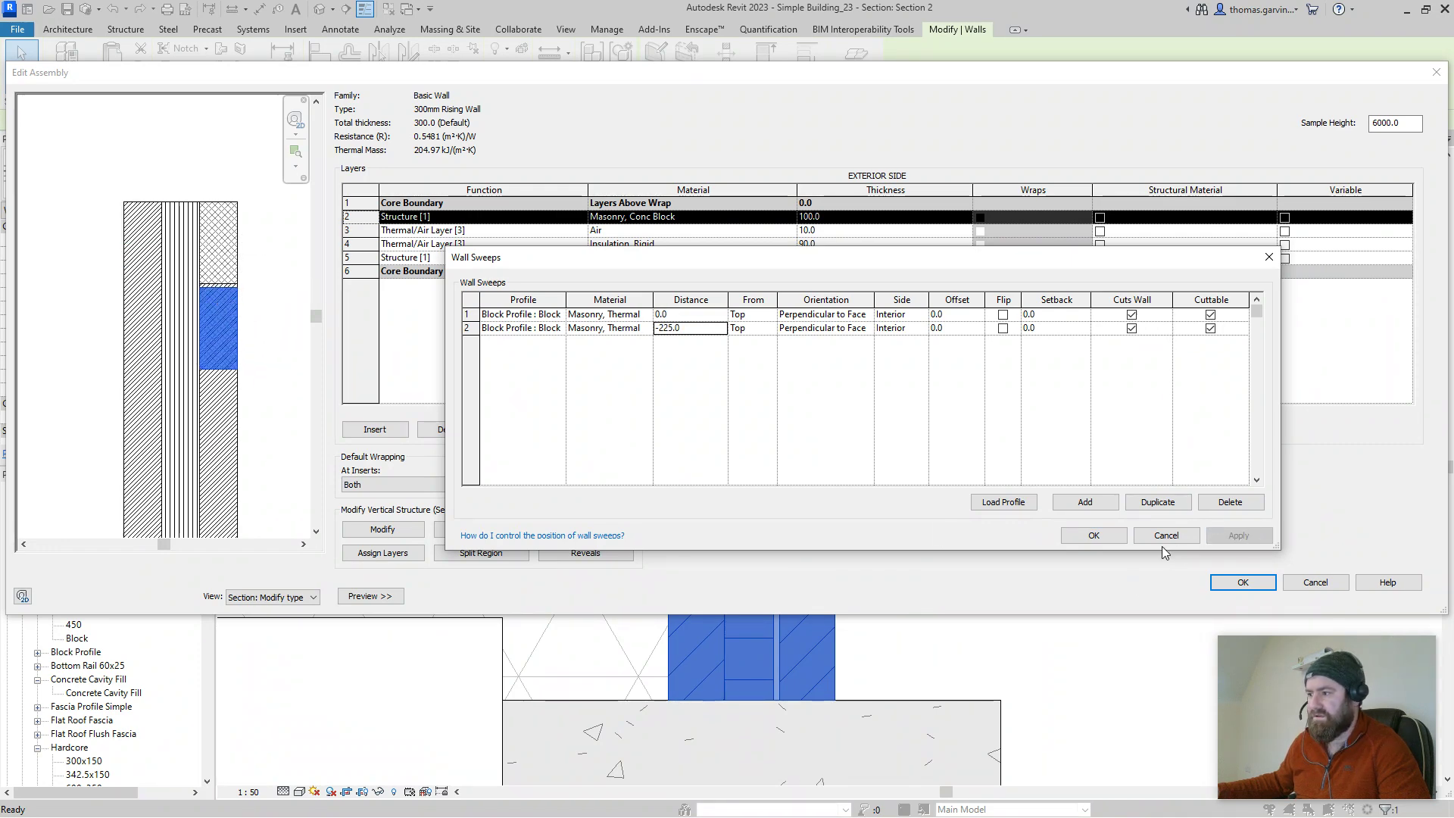
{"action": "left_click", "coordinate": [1117, 537]}
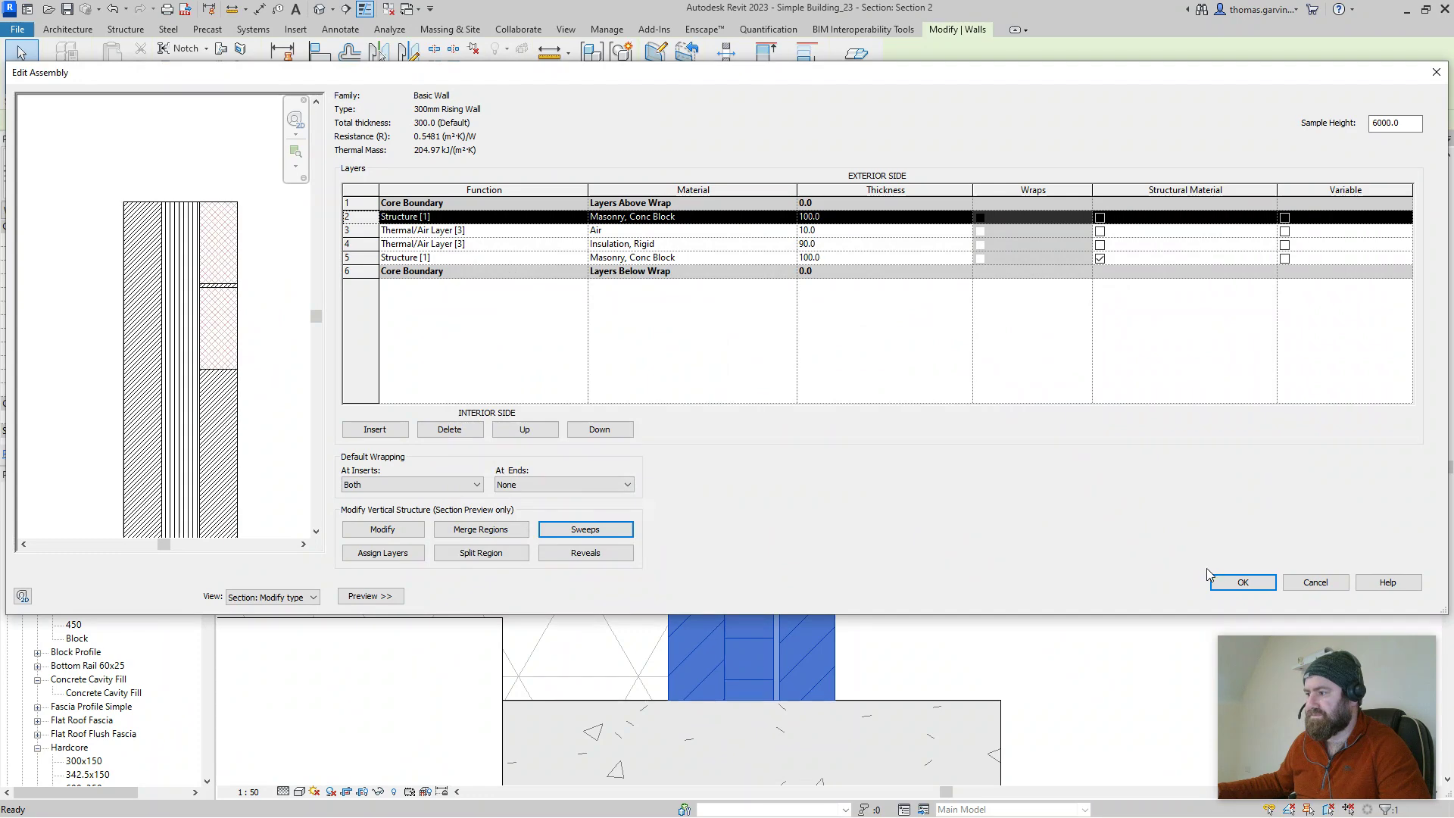
Step: Confirm the wall type edits and inspect the two thermal blocks in {3D} and Section 2
{"action": "left_click", "coordinate": [1243, 583]}
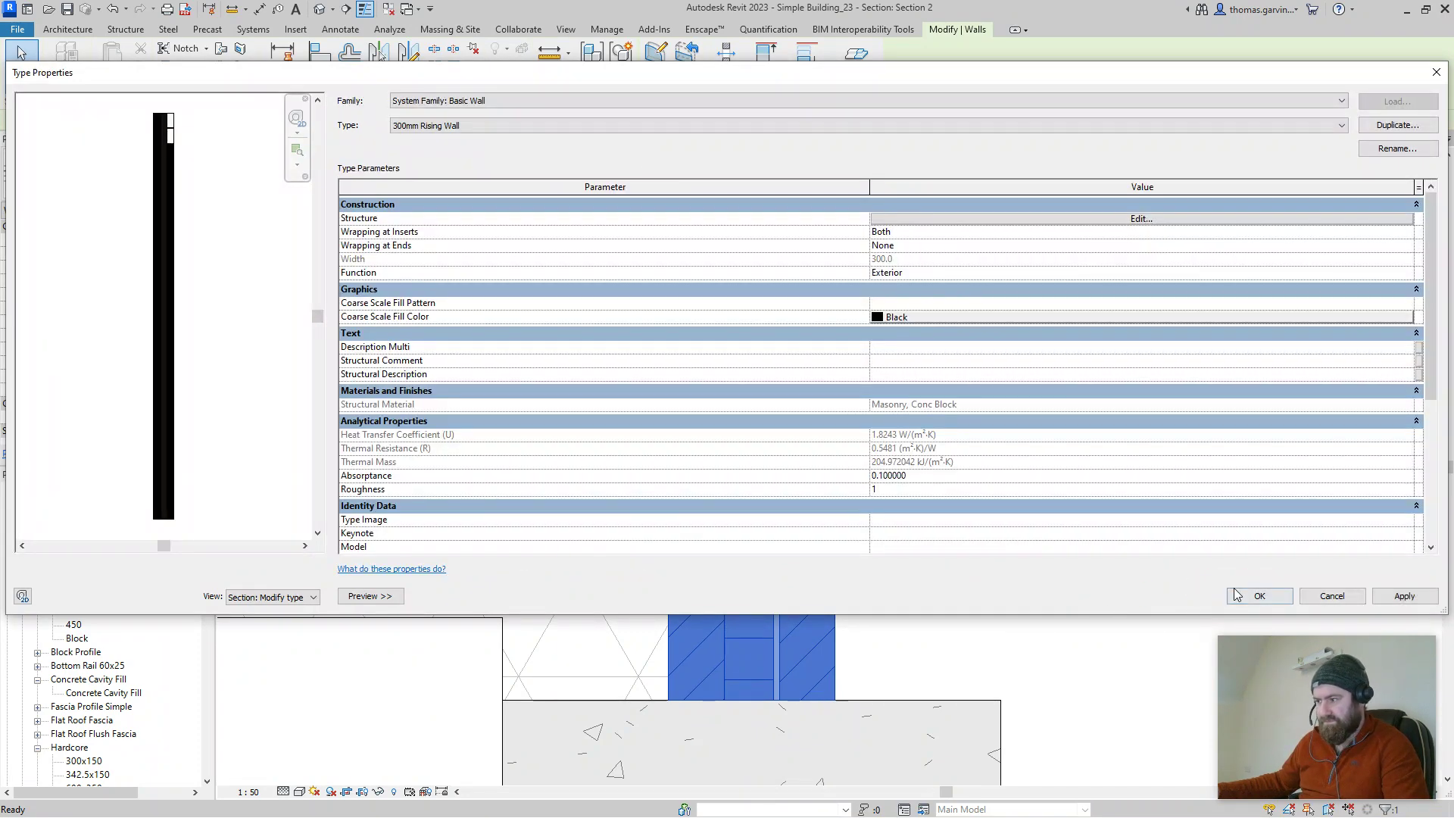
{"action": "left_click", "coordinate": [1259, 596]}
{"action": "key", "text": "Escape"}
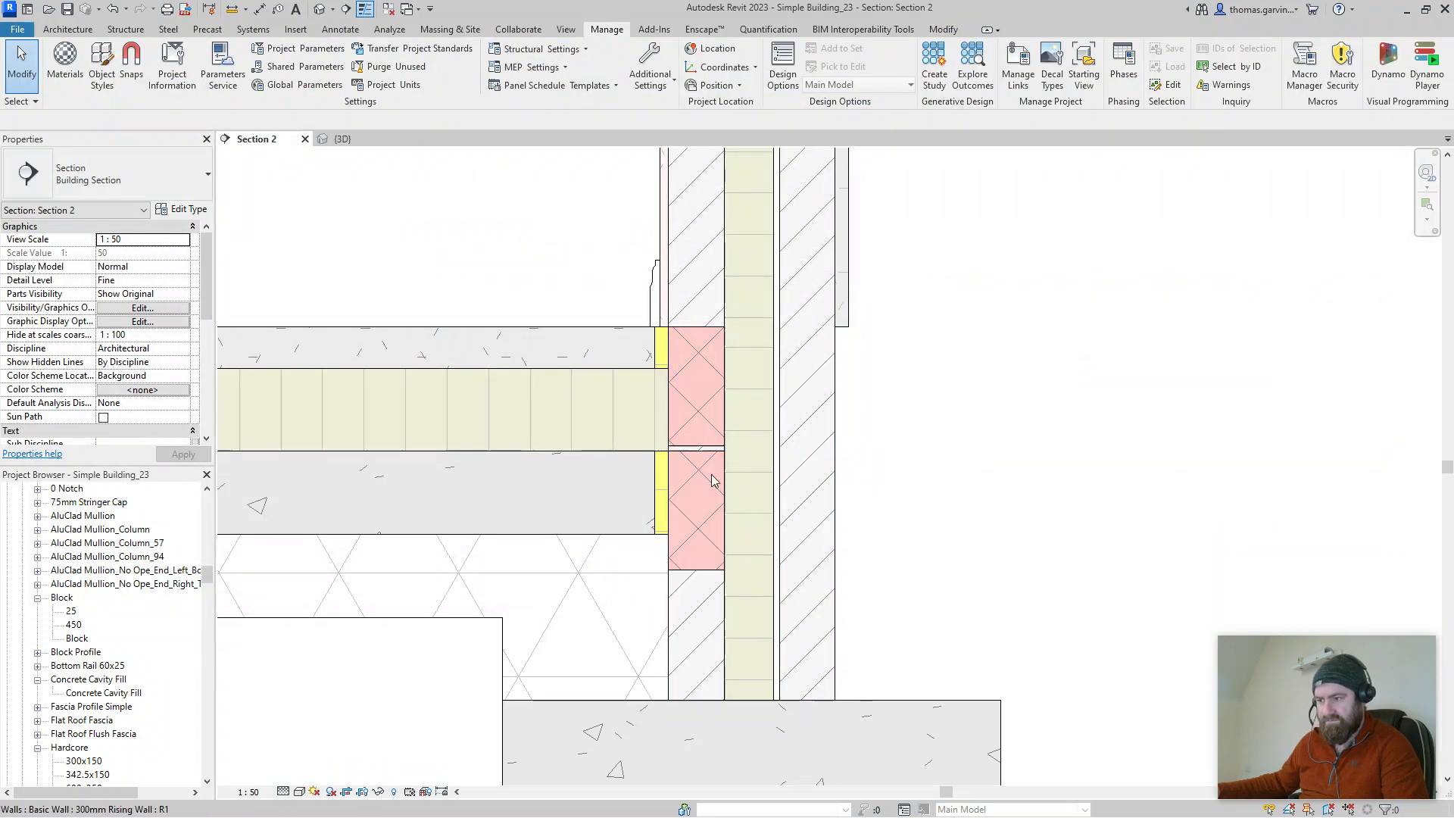
{"action": "left_click", "coordinate": [338, 141]}
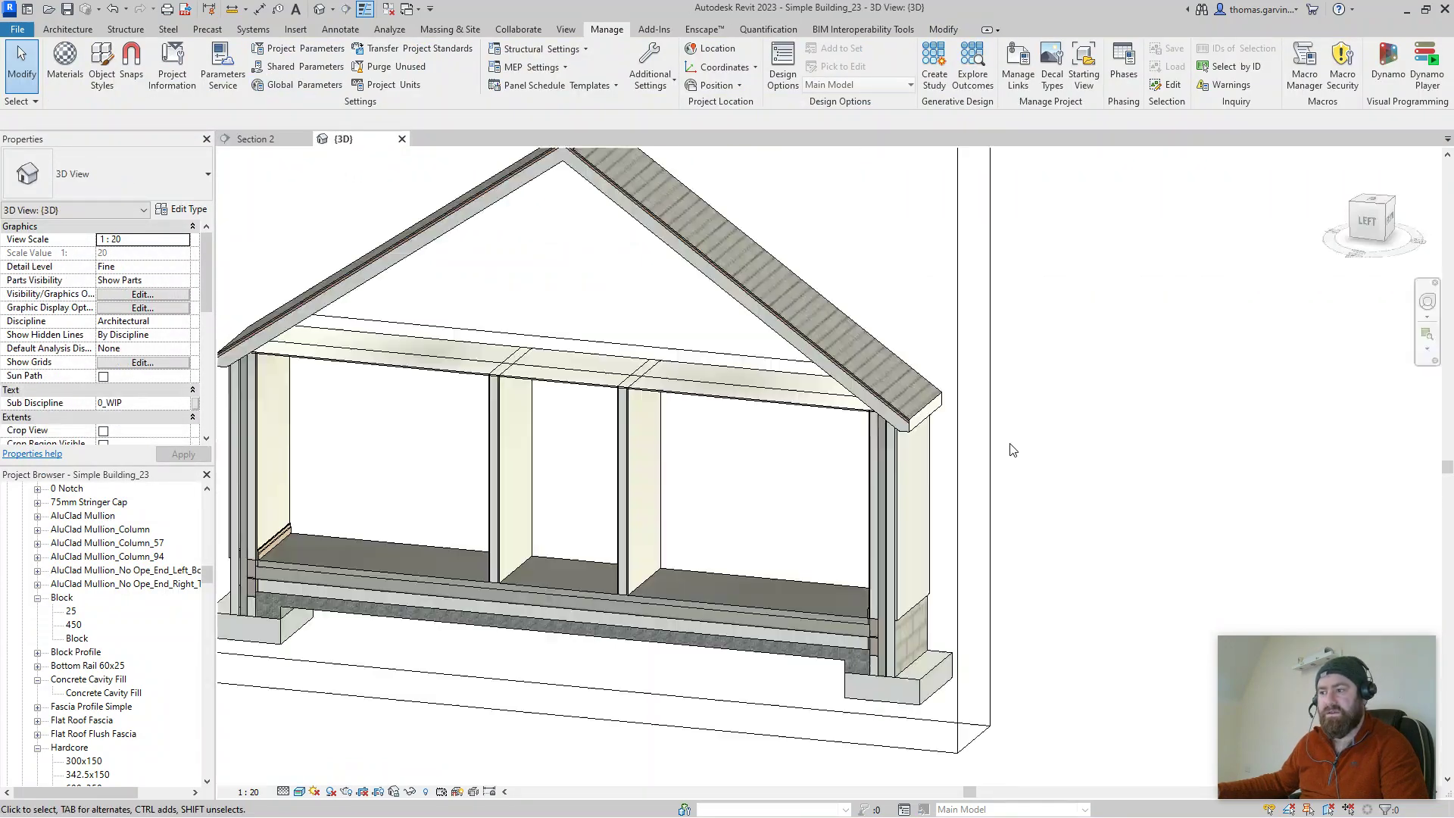
{"action": "scroll", "coordinate": [866, 683], "scroll_direction": "up", "scroll_amount": 5}
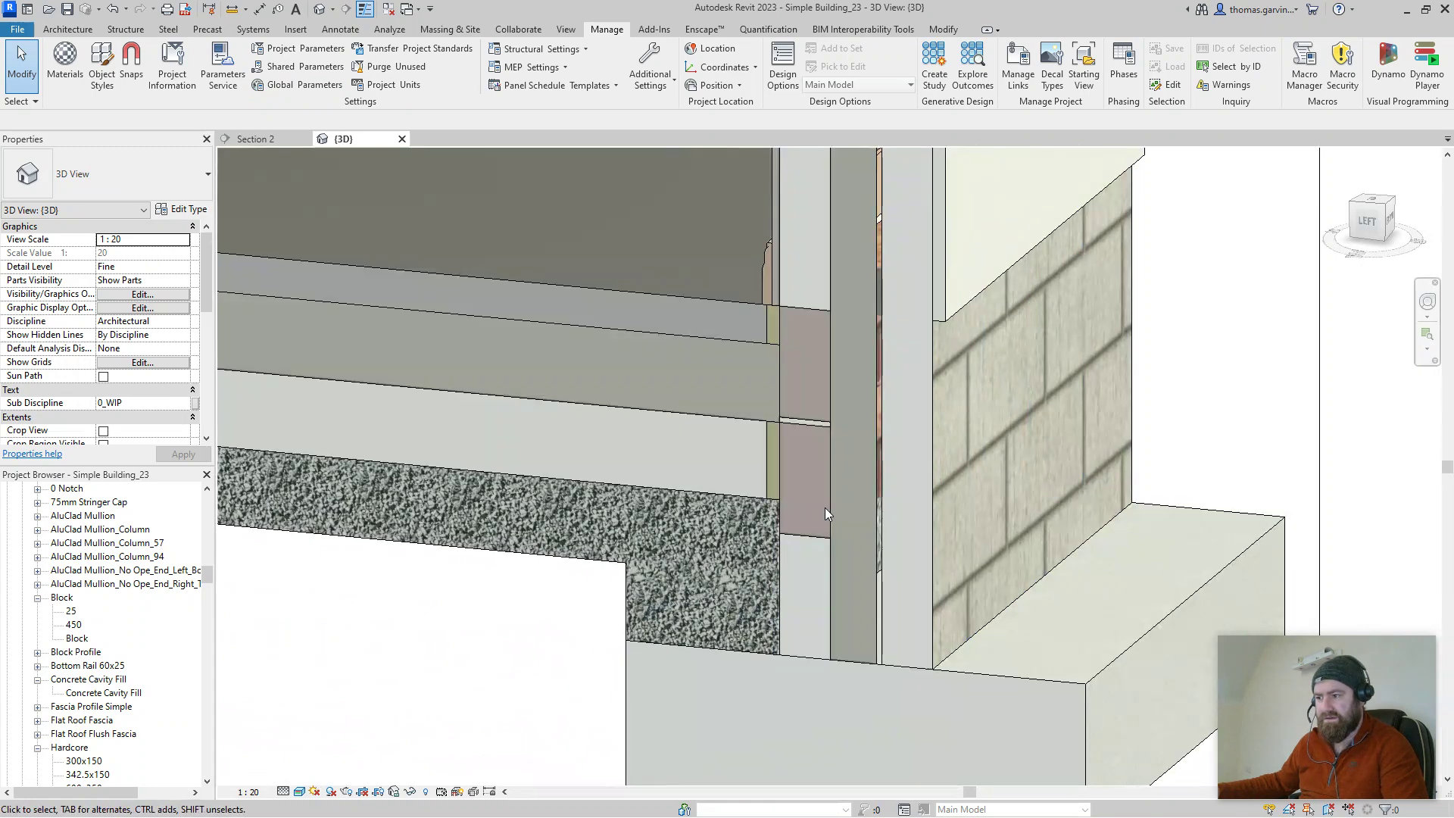
{"action": "left_click", "coordinate": [267, 138]}
{"action": "scroll", "coordinate": [805, 585], "scroll_direction": "down", "scroll_amount": 3}
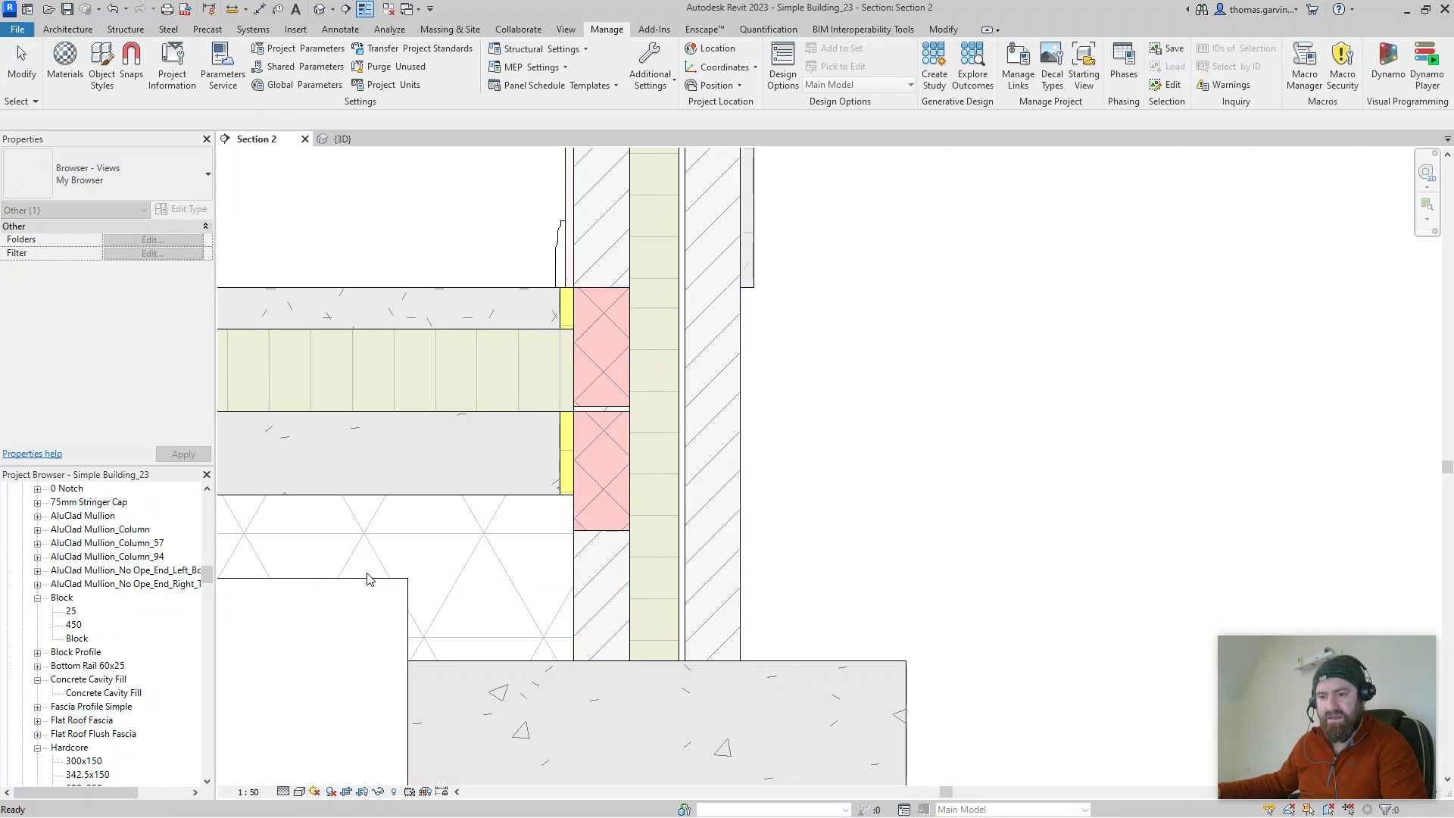
Step: Duplicate the Block Profile type in the Project Browser and name the copy 'Cavity Void'
{"action": "scroll", "coordinate": [73, 639], "scroll_direction": "down", "scroll_amount": 2}
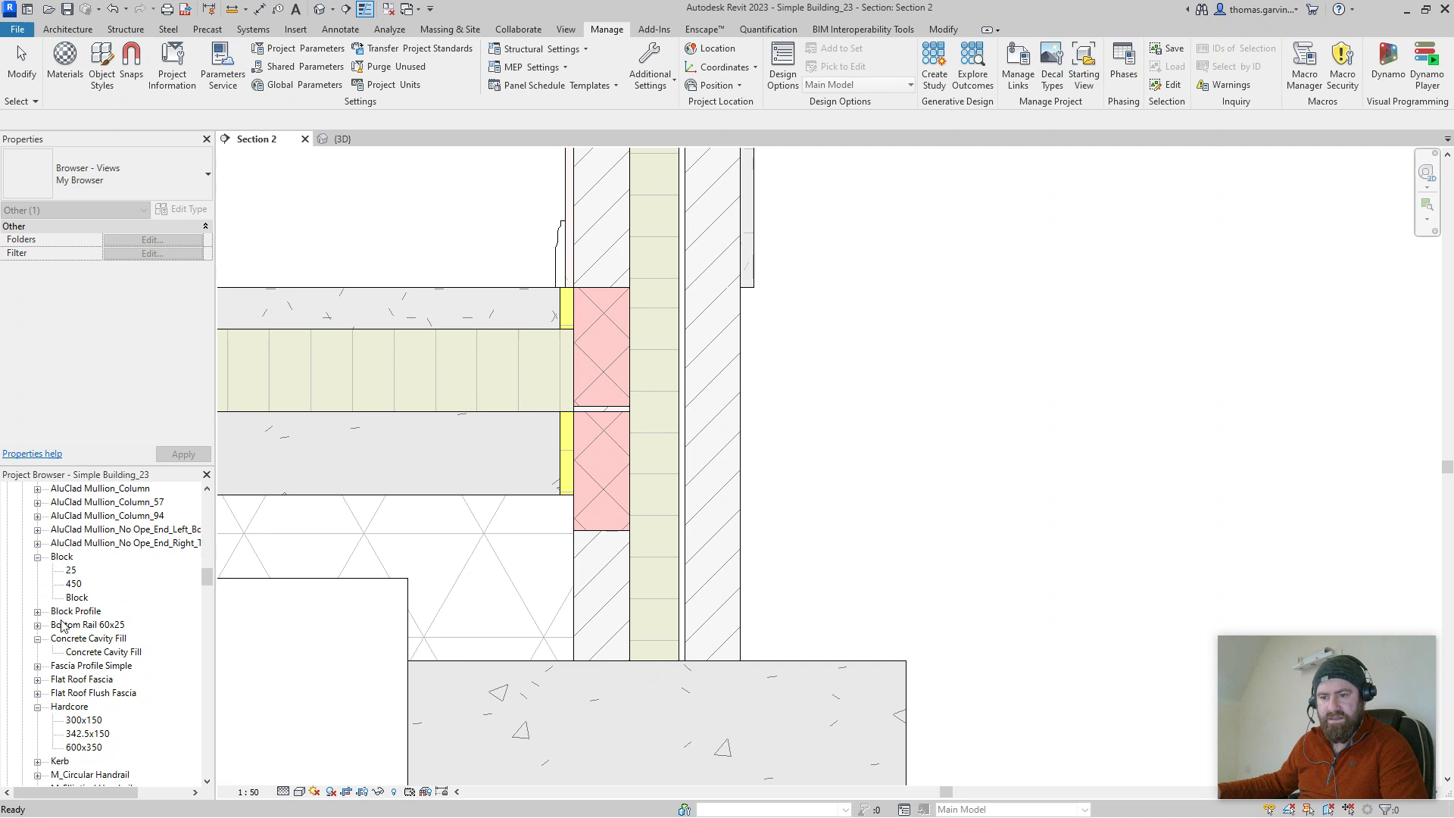
{"action": "scroll", "coordinate": [53, 620], "scroll_direction": "up", "scroll_amount": 1}
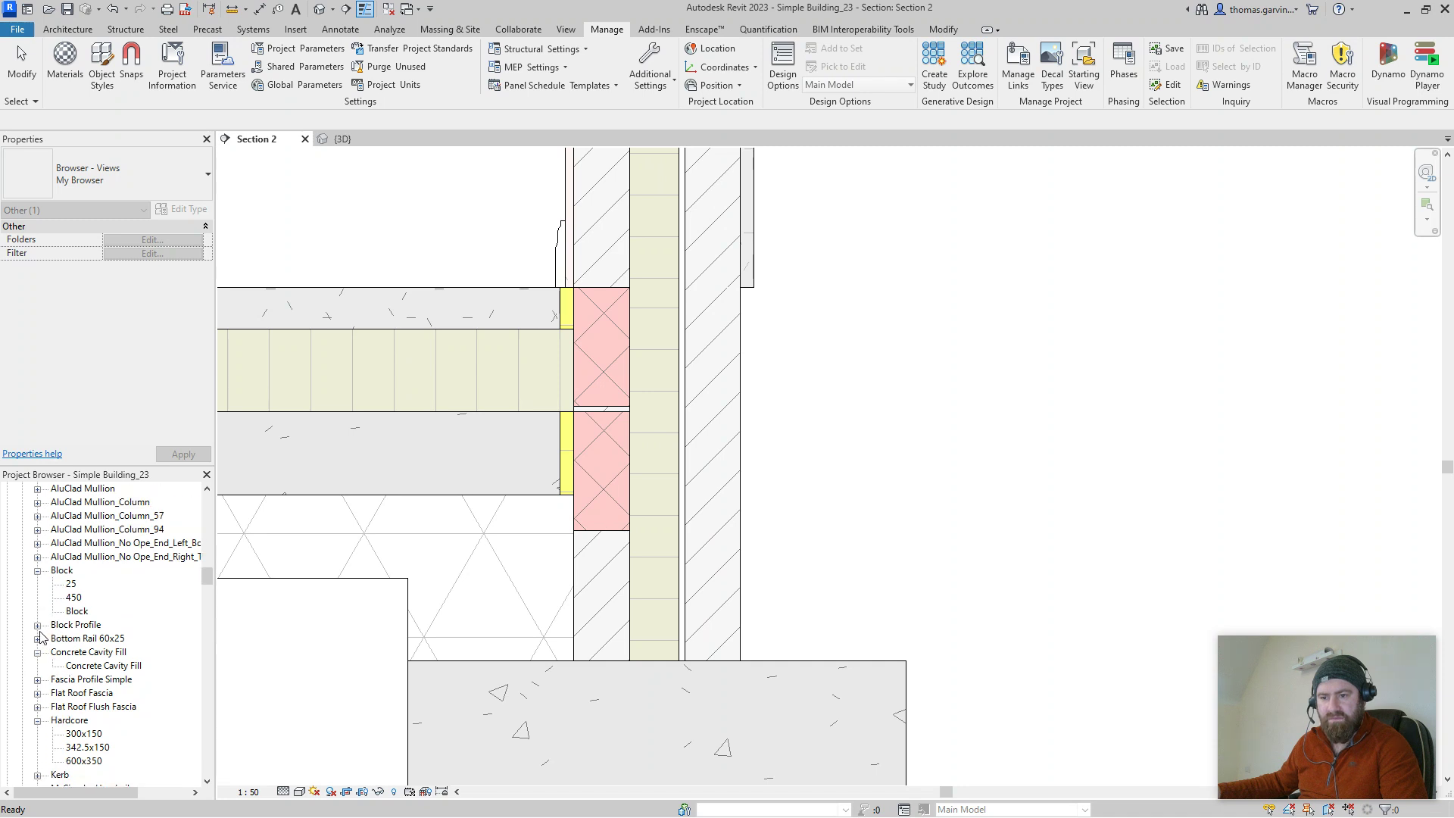
{"action": "left_click", "coordinate": [37, 625]}
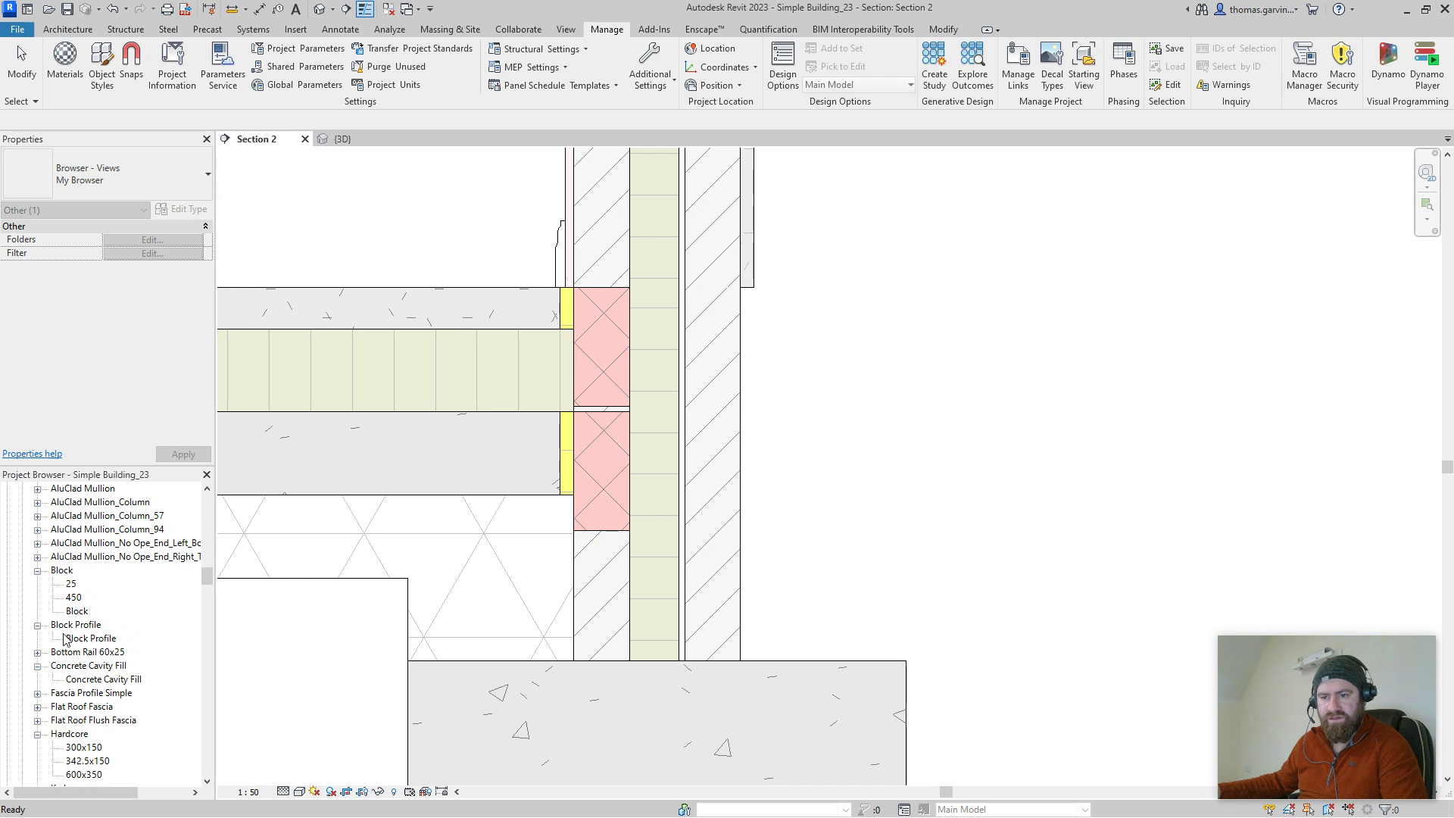
{"action": "left_click", "coordinate": [76, 640]}
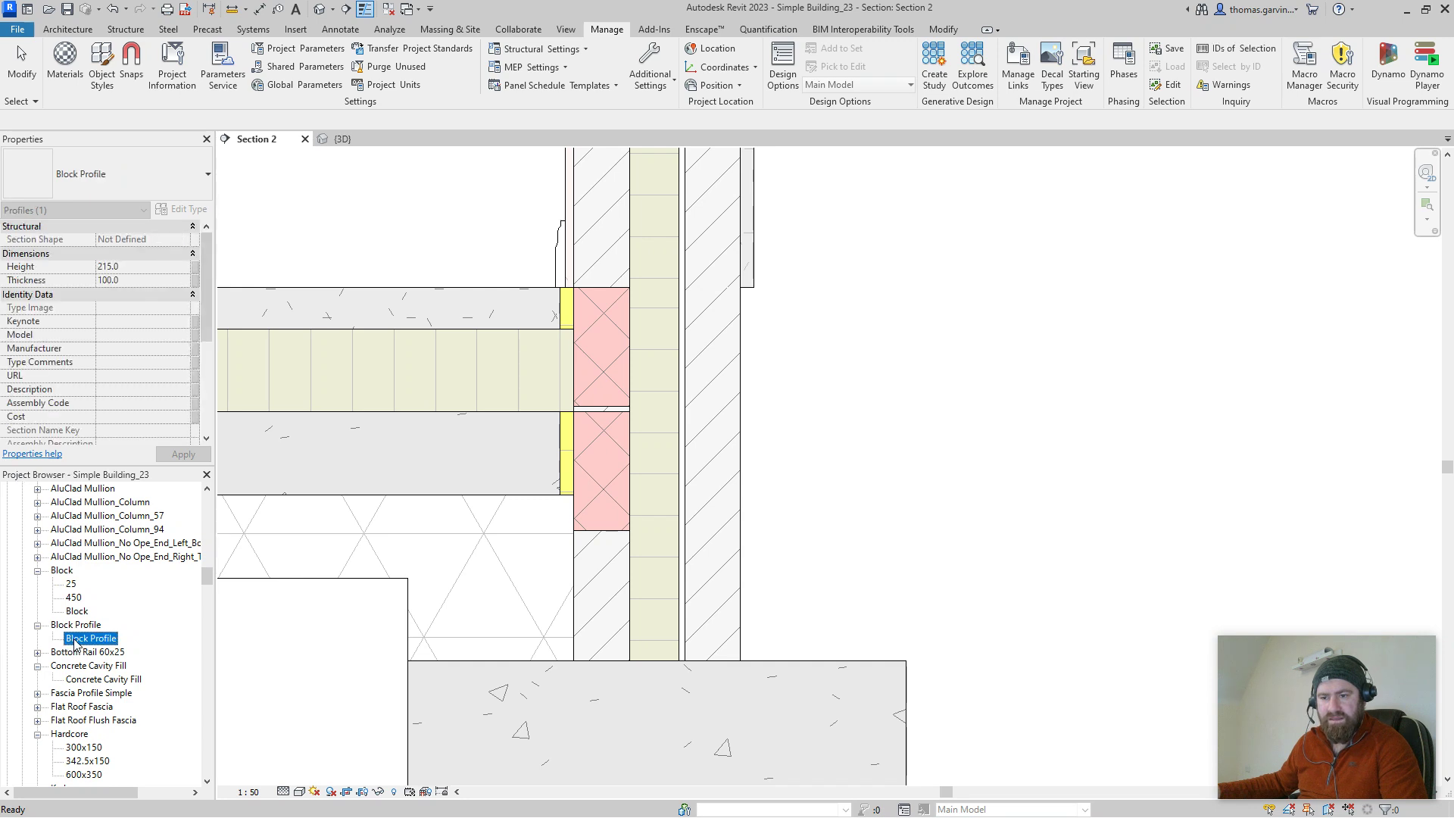
{"action": "right_click", "coordinate": [76, 640]}
{"action": "left_click", "coordinate": [175, 429]}
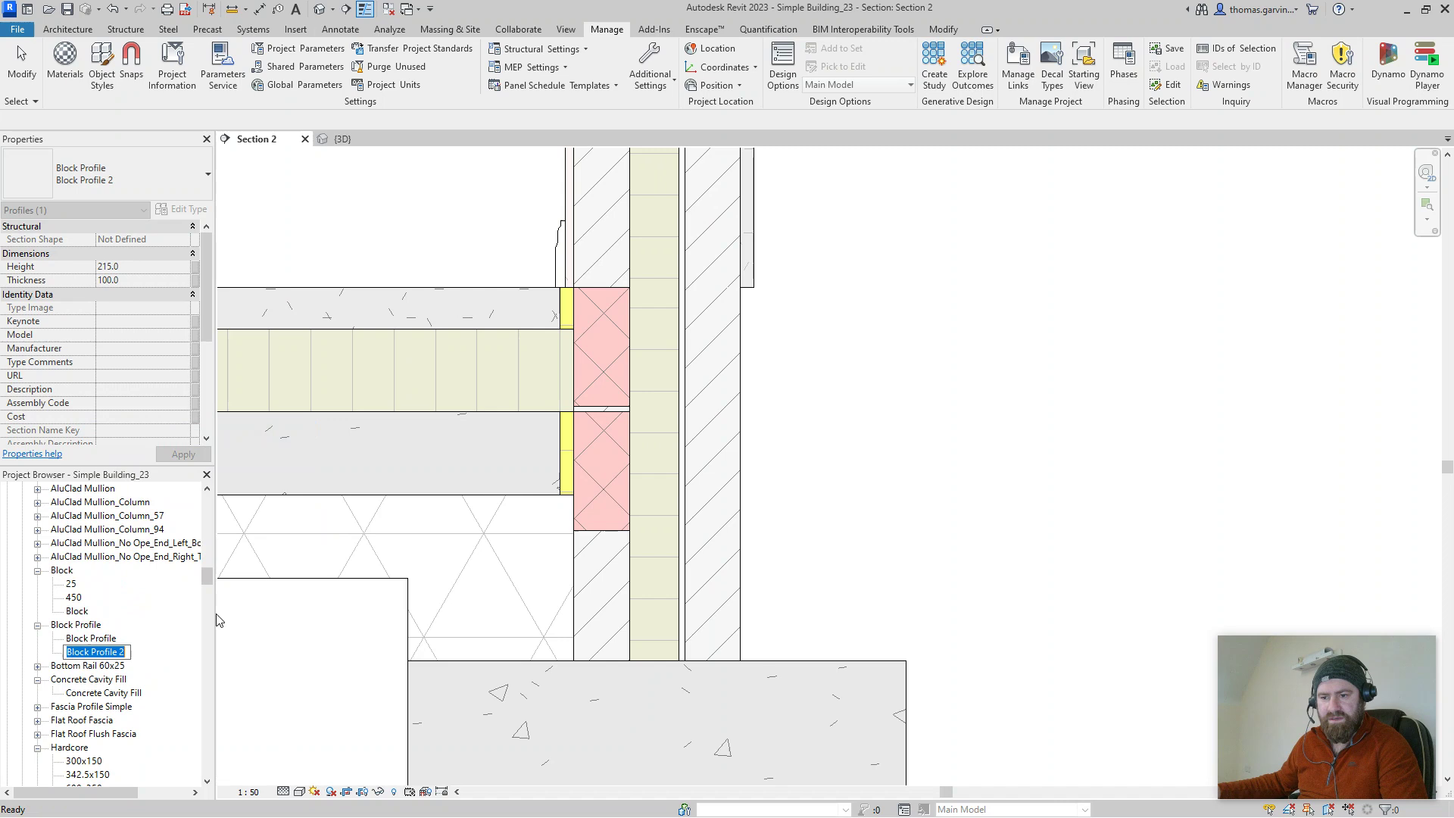
{"action": "type", "text": "C"}
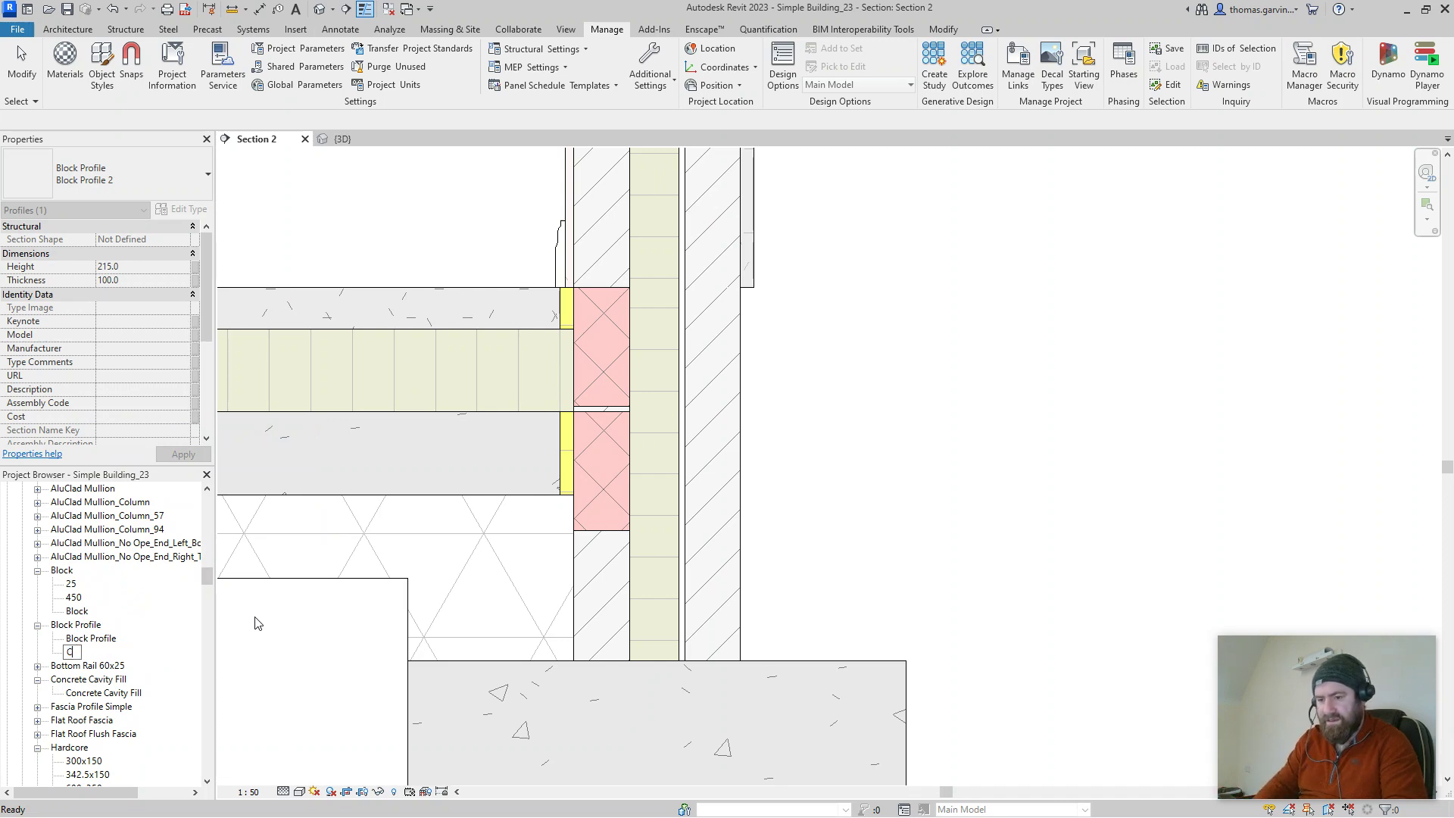
{"action": "type", "text": "avity Void"}
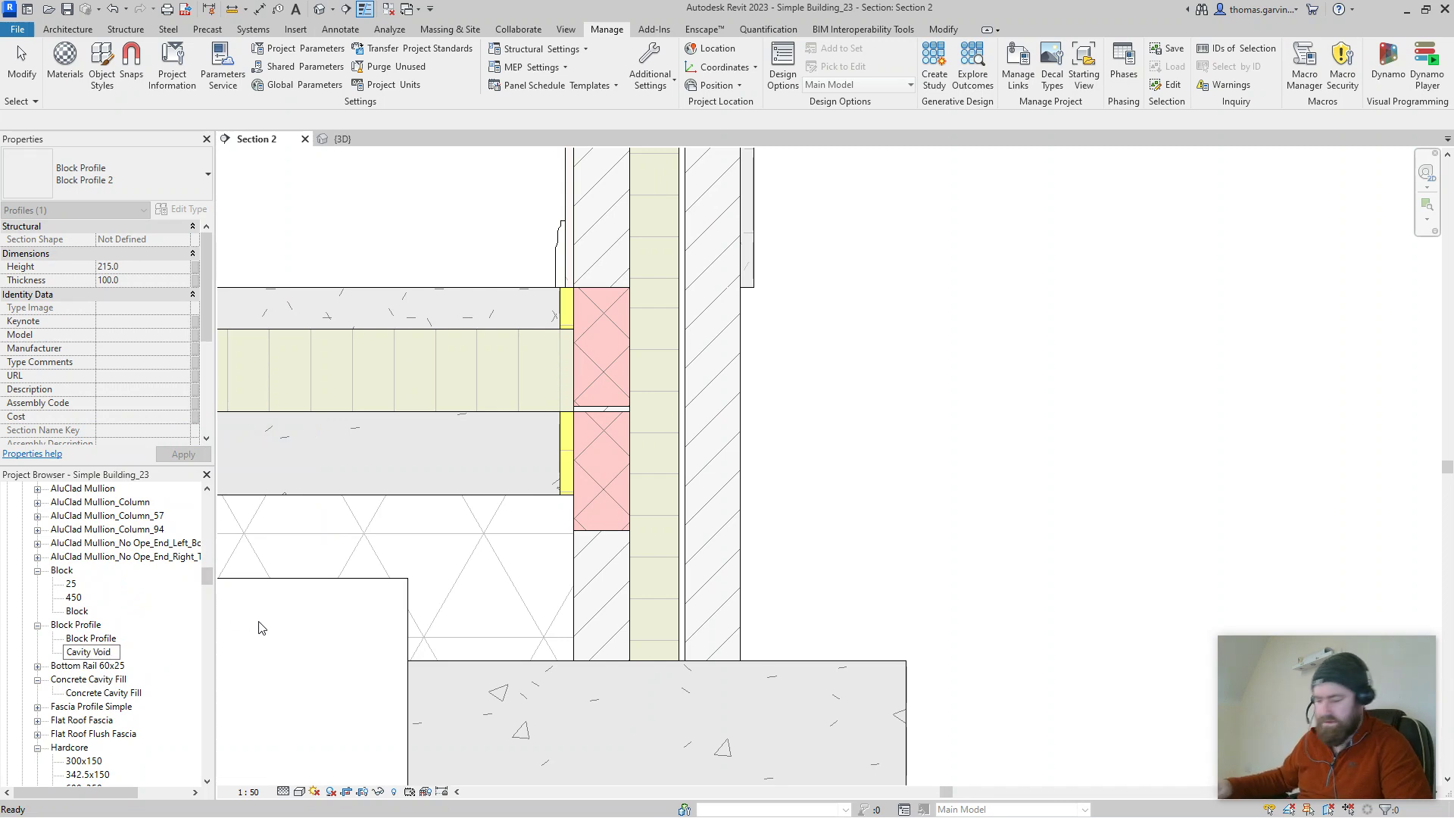
{"action": "key", "text": "Return"}
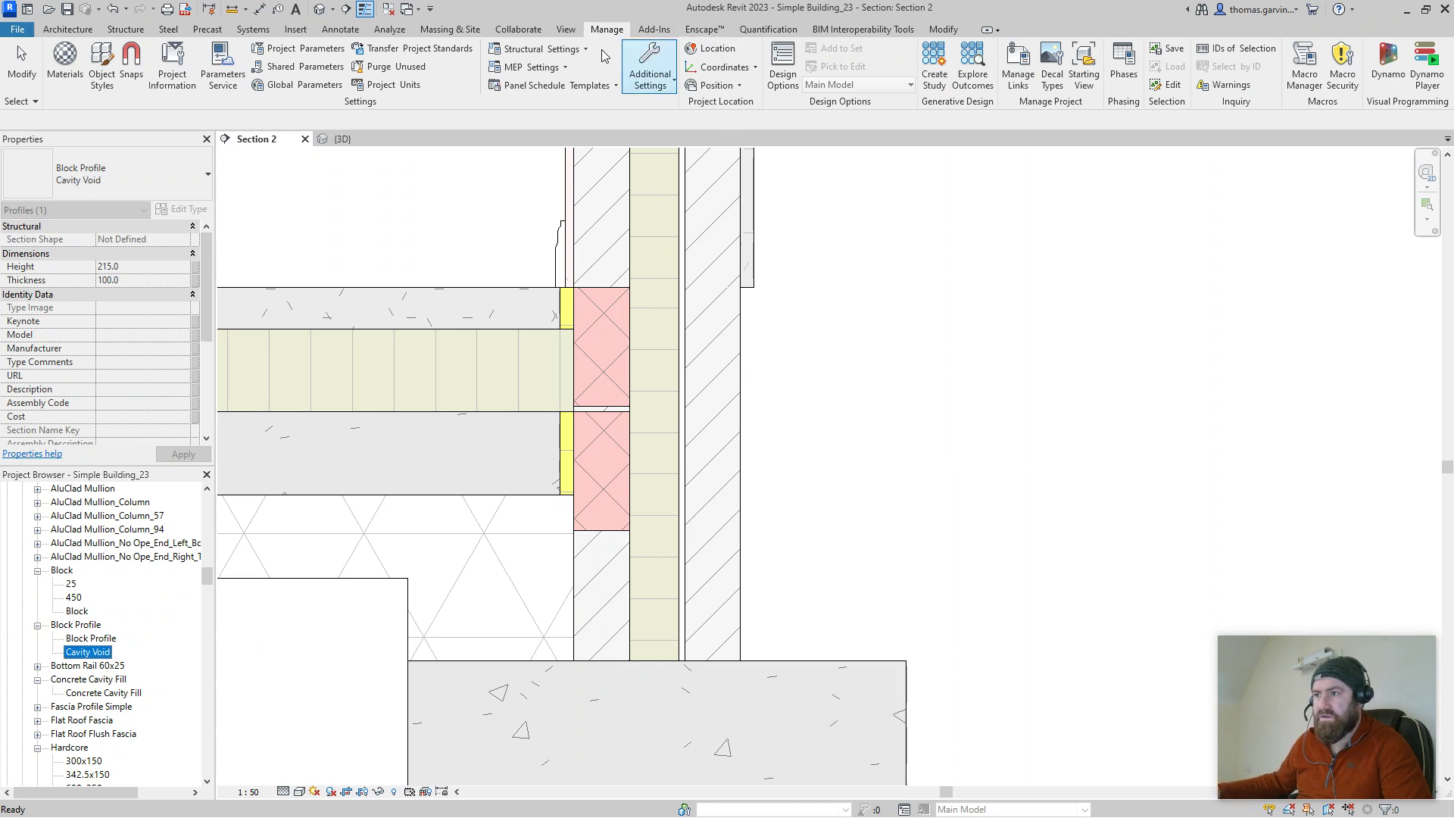
Step: Add an aligned dimension from the foundation top to the slab top, reading 675
{"action": "left_click", "coordinate": [260, 9]}
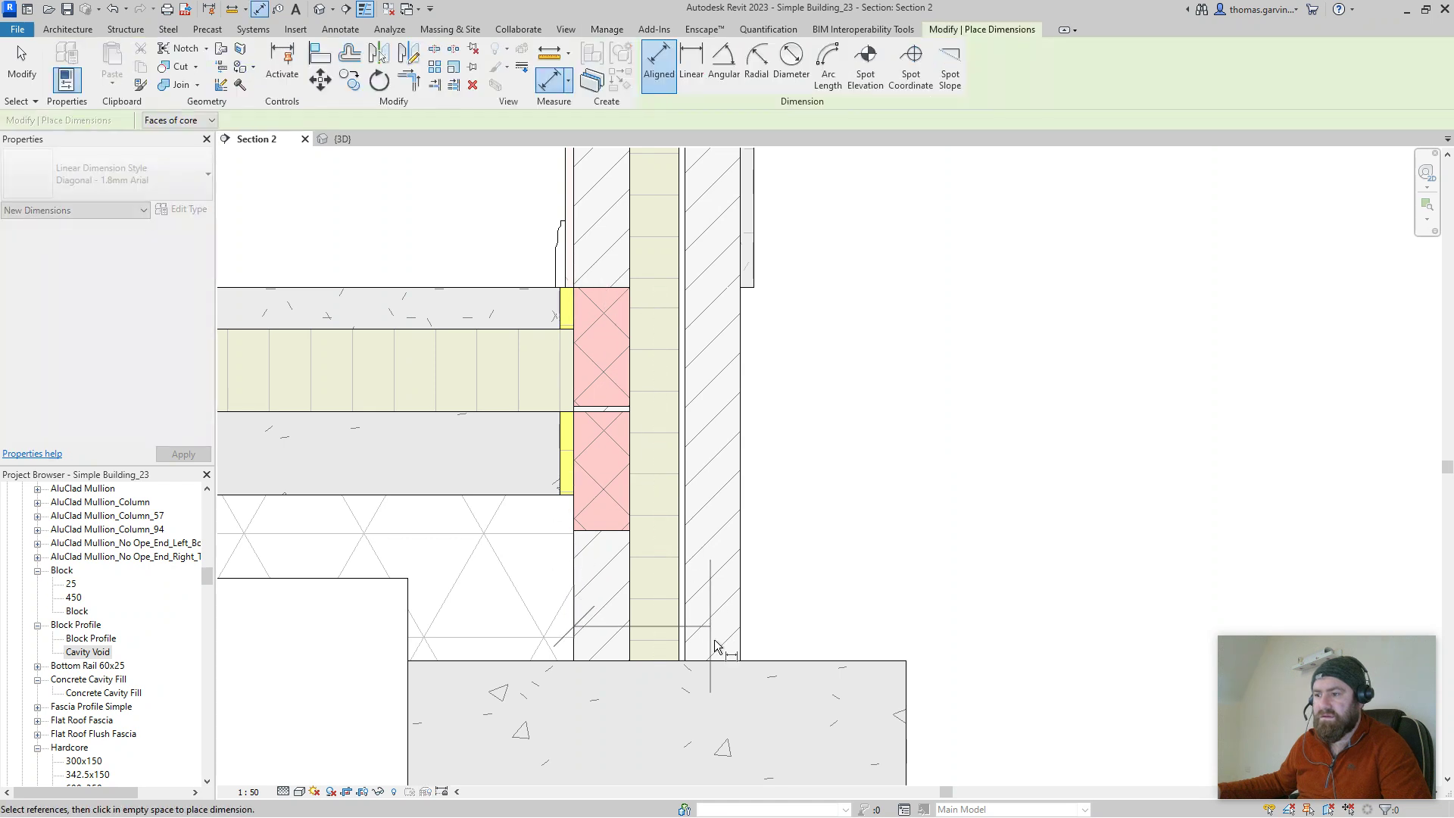
{"action": "left_click", "coordinate": [809, 661]}
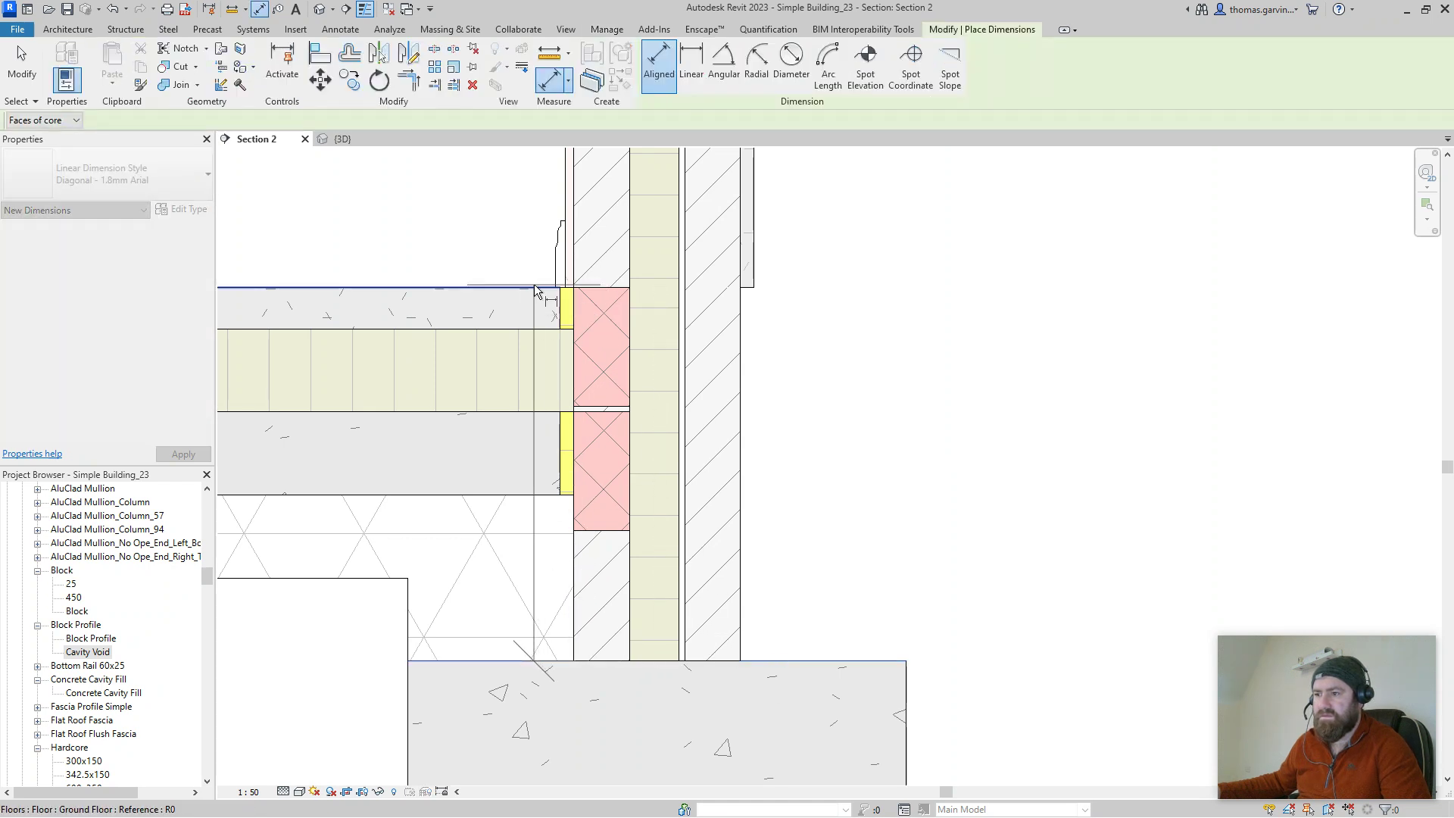
{"action": "left_click", "coordinate": [535, 286]}
{"action": "left_click", "coordinate": [898, 363]}
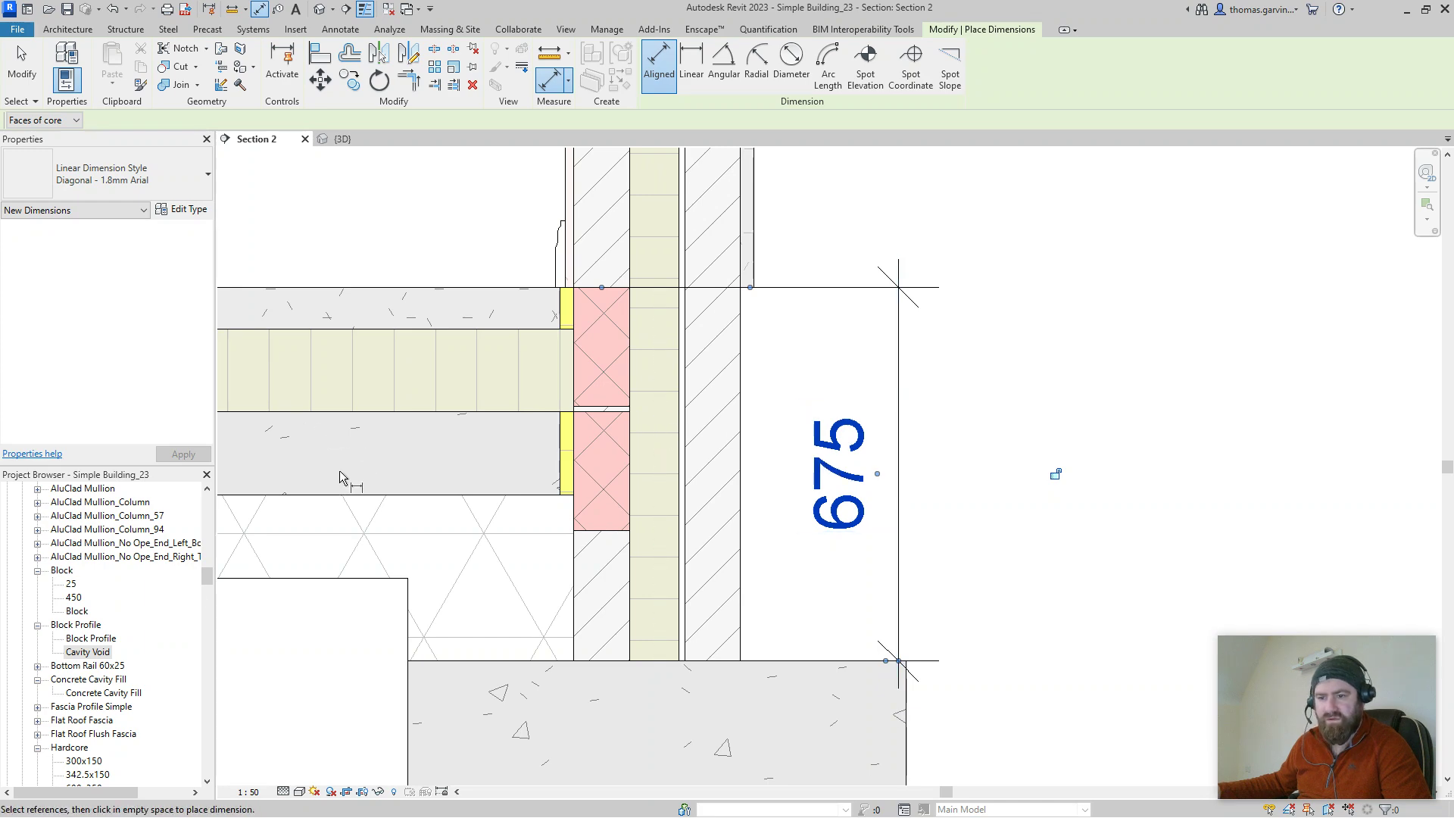
Step: Set the Cavity Void profile type's Height to 440
{"action": "double_click", "coordinate": [96, 652]}
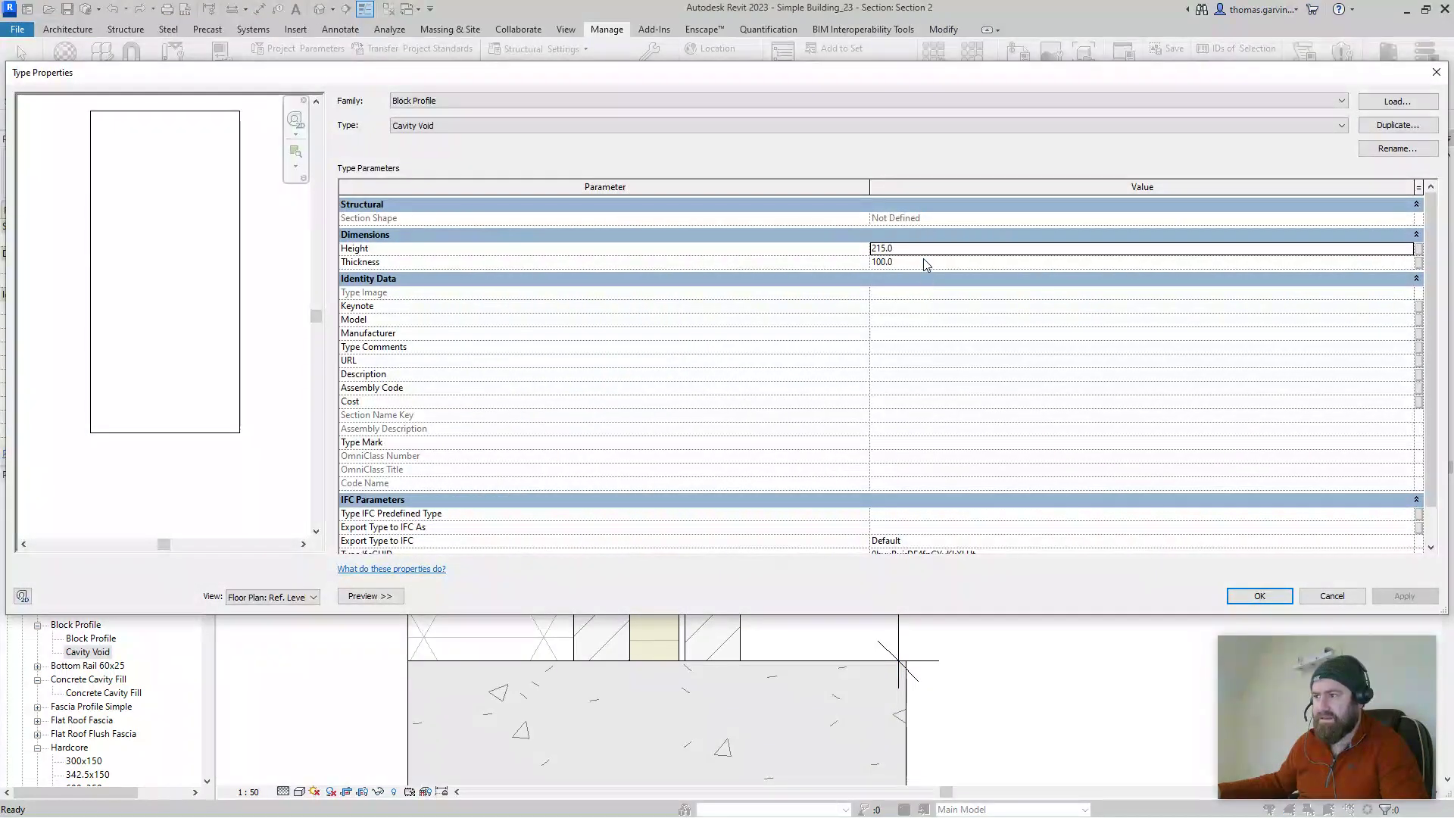
{"action": "left_click", "coordinate": [923, 247]}
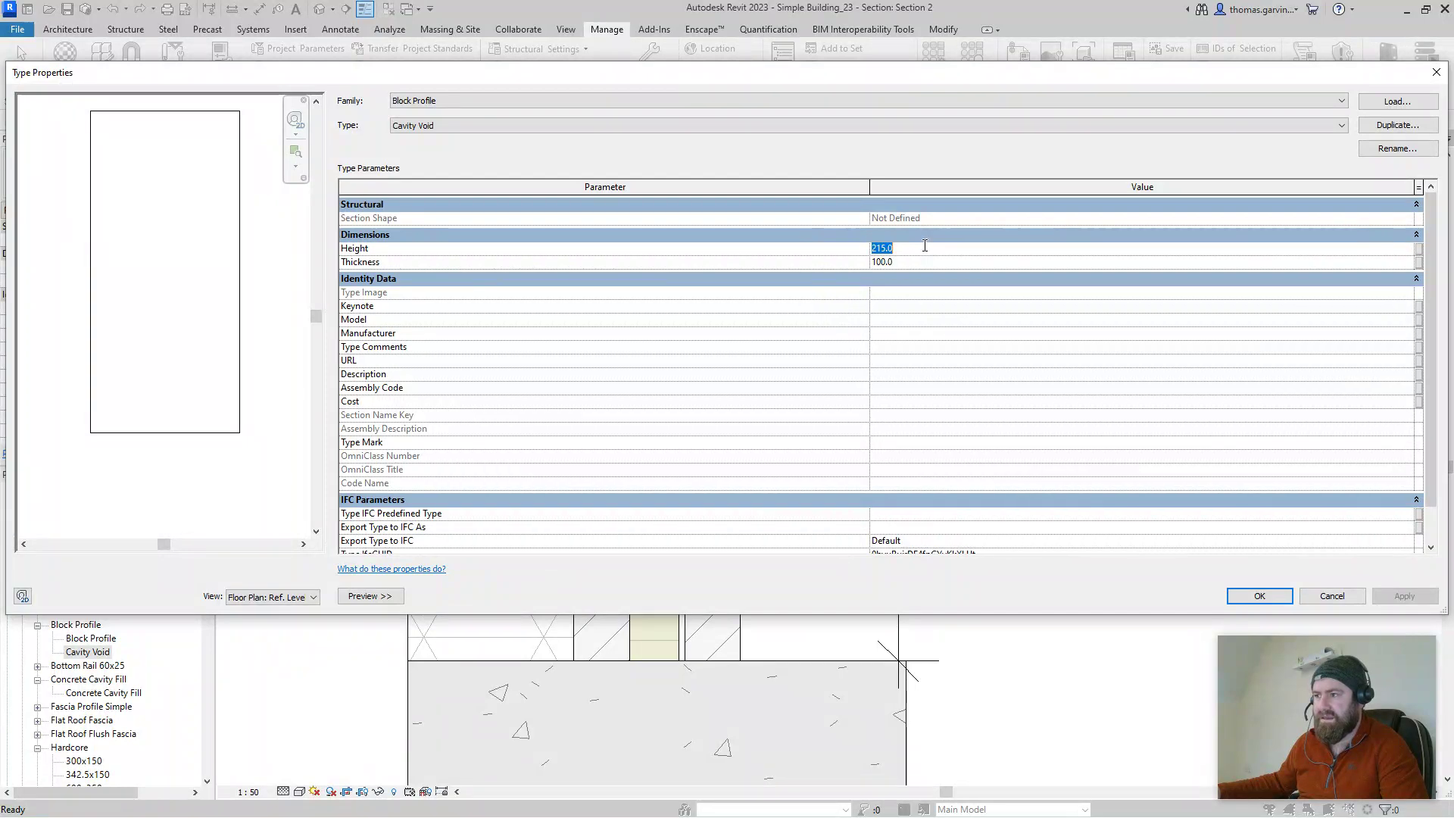
{"action": "type", "text": "440"}
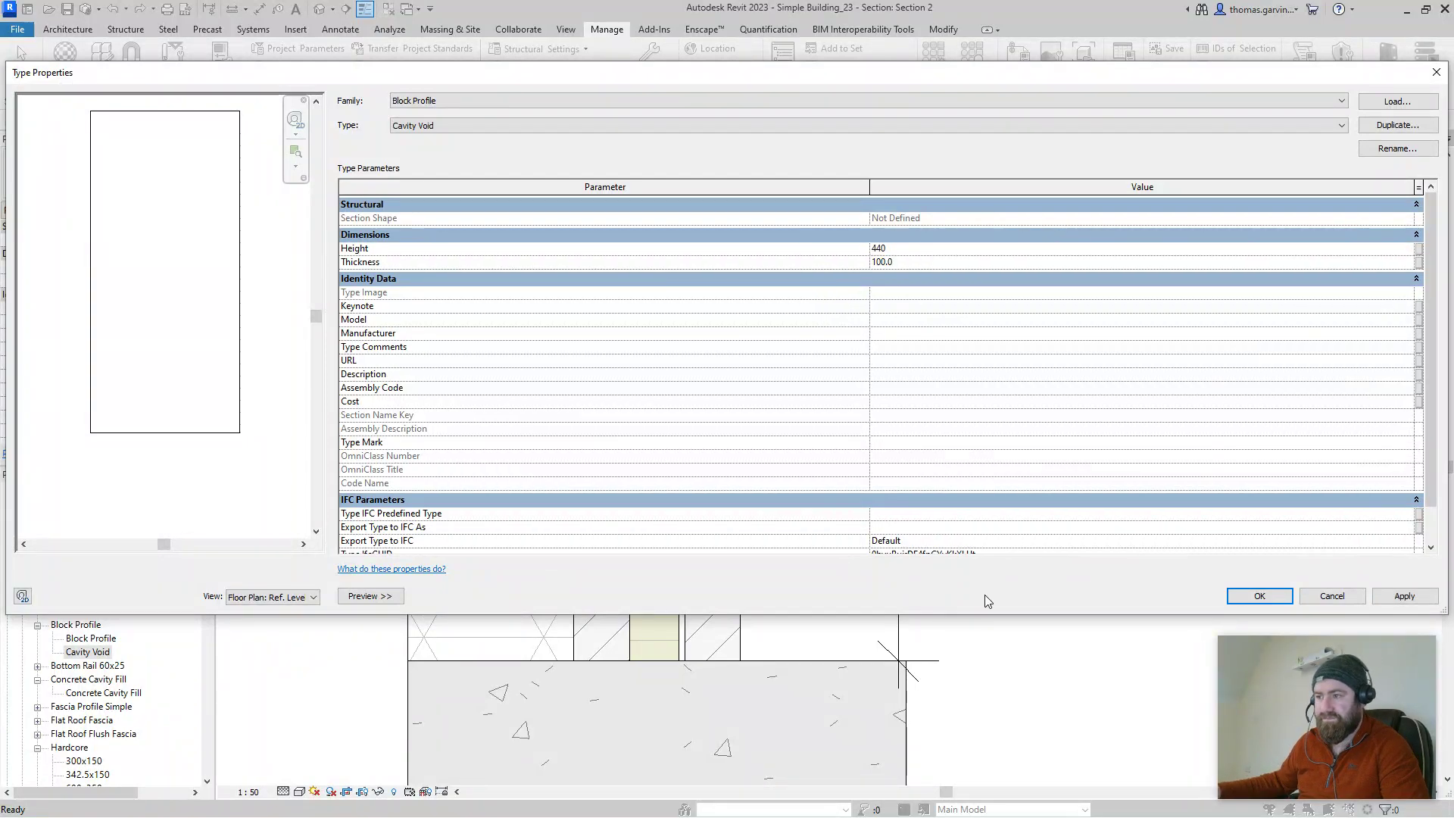
{"action": "mouse_move", "coordinate": [1295, 642]}
{"action": "left_click", "coordinate": [1259, 596]}
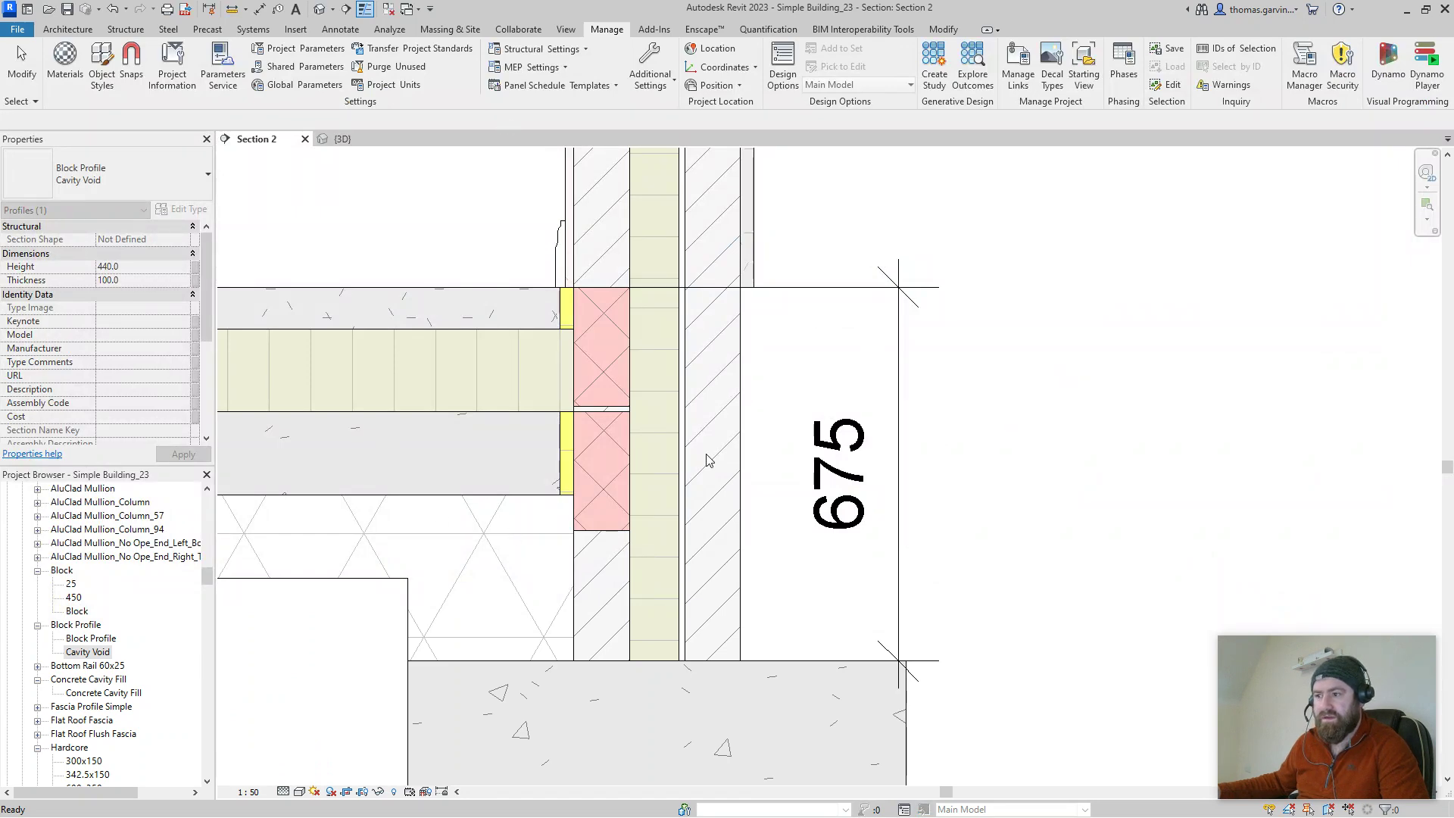
Step: Open the rising wall's type properties with a section preview and its layer structure editor
{"action": "left_click", "coordinate": [707, 460]}
{"action": "left_click", "coordinate": [669, 451]}
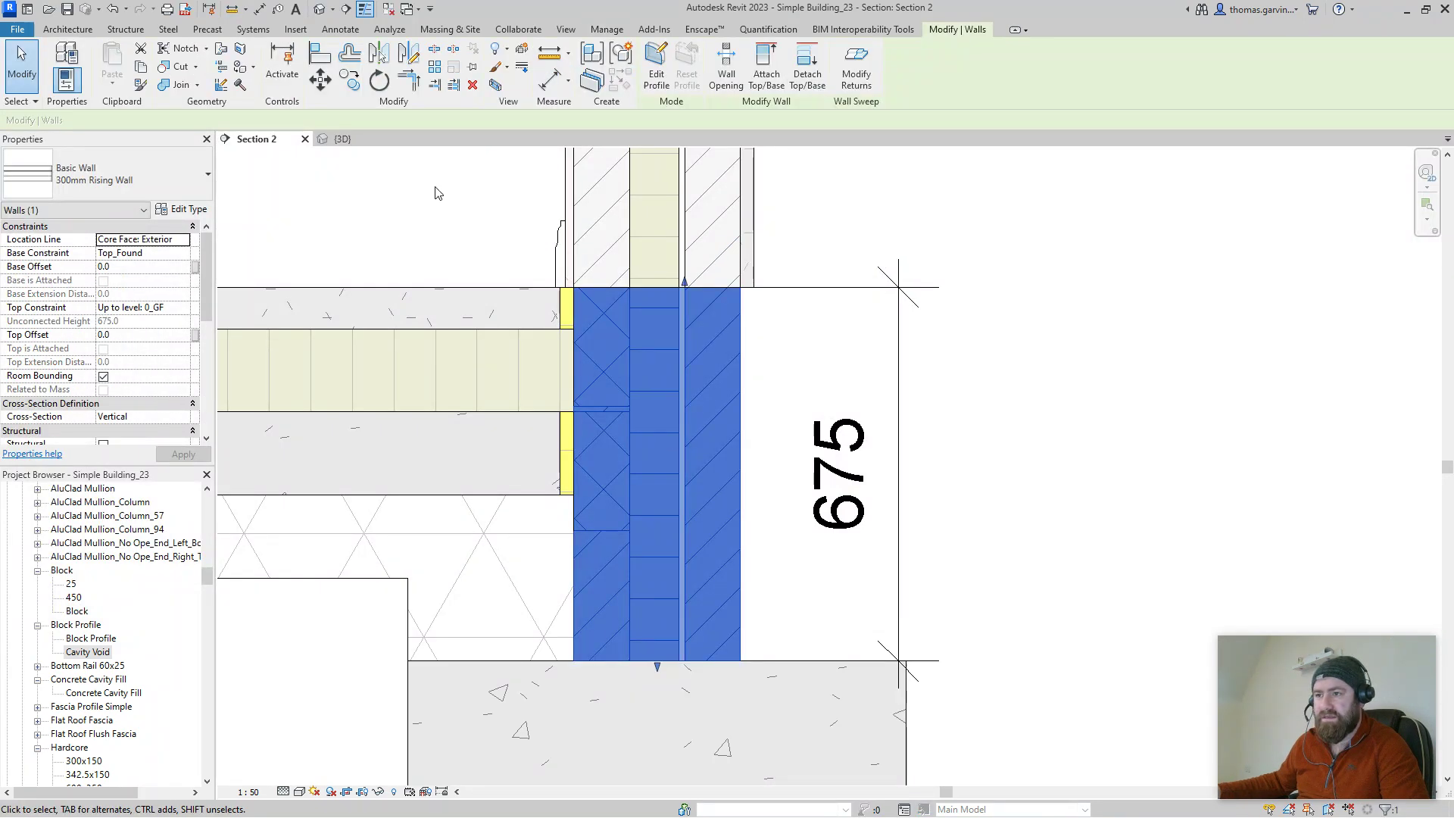
{"action": "left_click", "coordinate": [180, 209]}
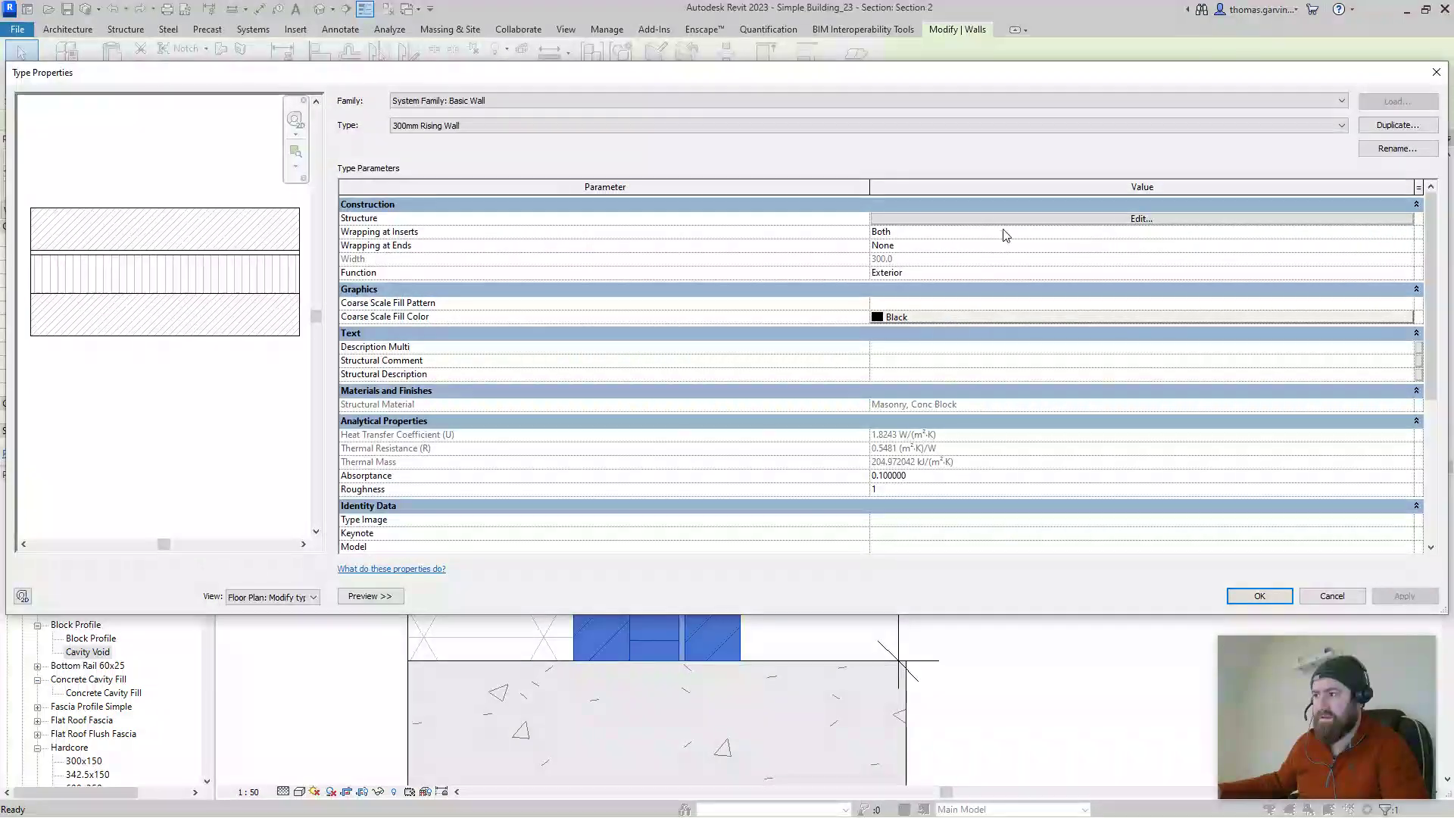
{"action": "left_click", "coordinate": [292, 597]}
{"action": "left_click", "coordinate": [273, 627]}
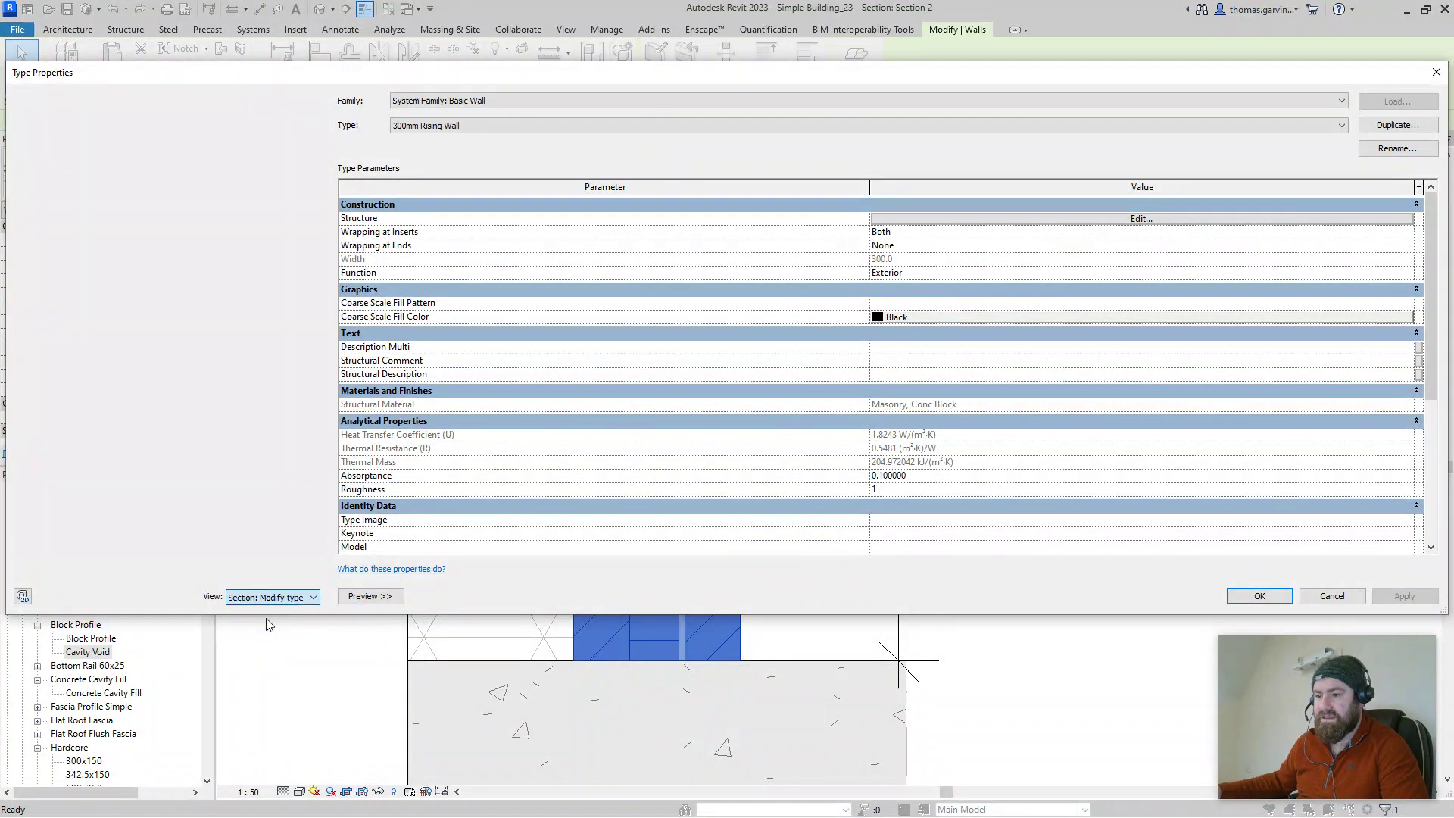
{"action": "middle_click_drag", "start_coordinate": [185, 510], "coordinate": [189, 328]}
{"action": "scroll", "coordinate": [174, 318], "scroll_direction": "up", "scroll_amount": 3}
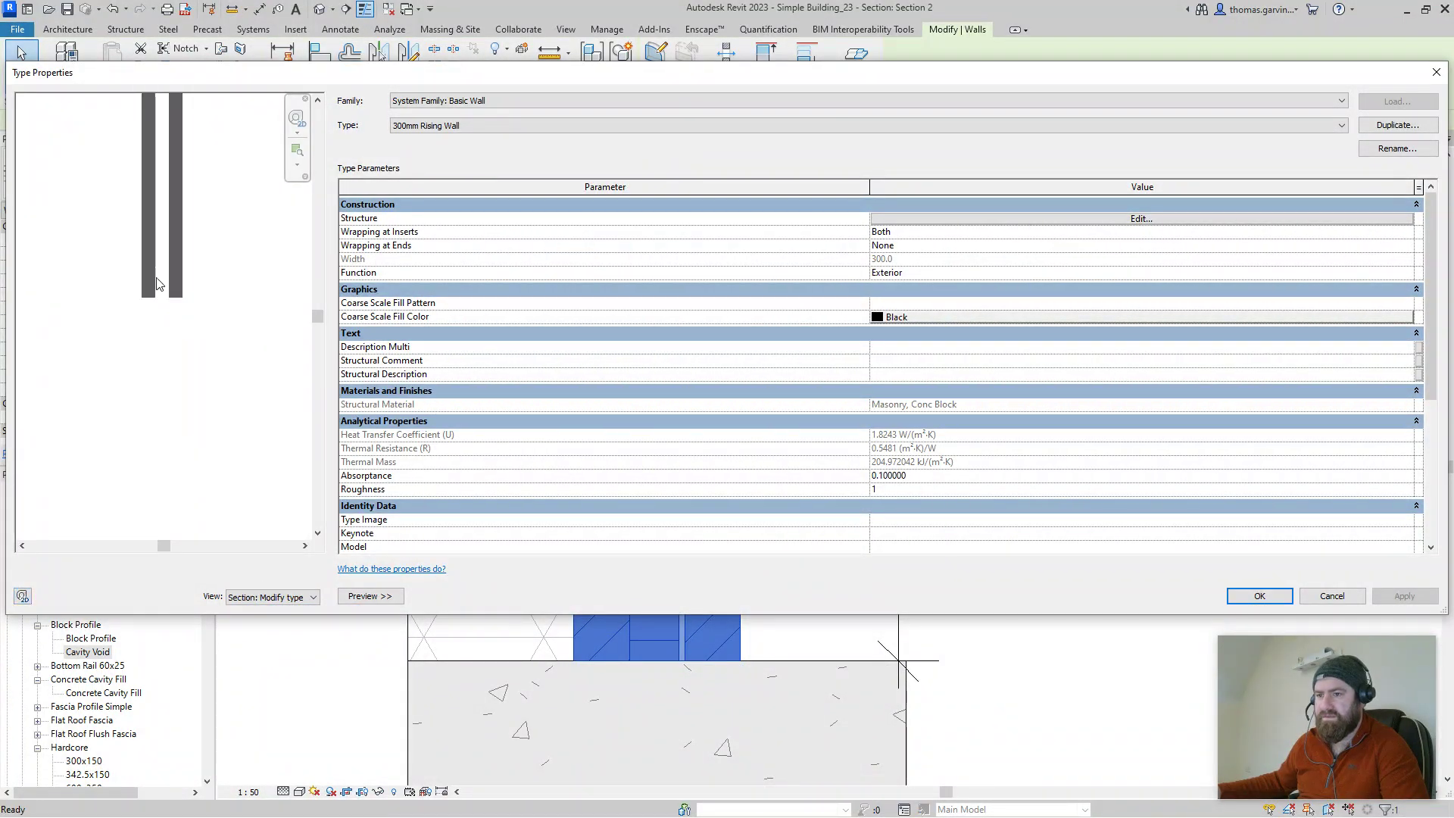
{"action": "scroll", "coordinate": [151, 458], "scroll_direction": "down", "scroll_amount": 3}
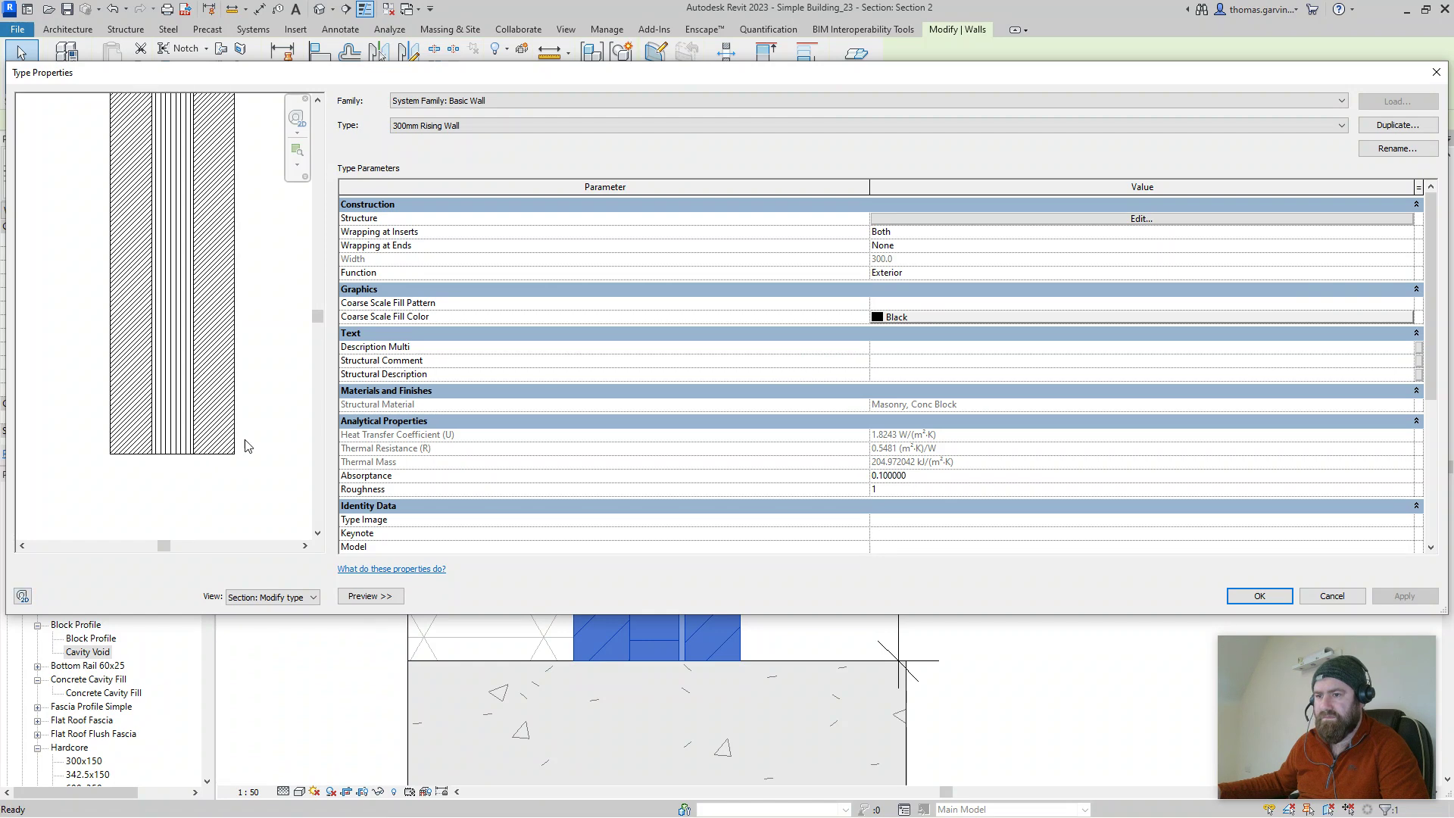
{"action": "left_click", "coordinate": [1158, 218]}
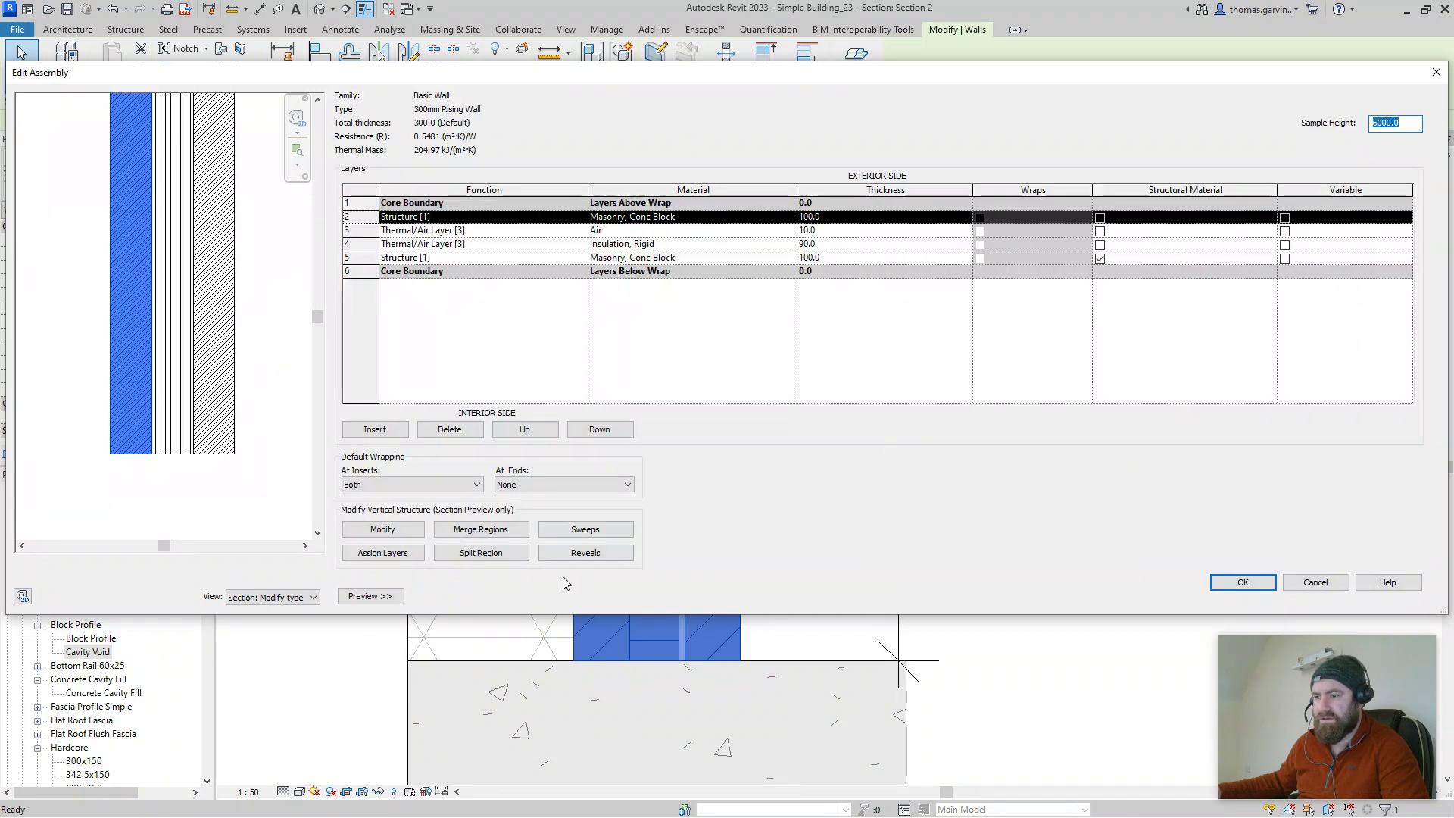
Step: Add a new interior-side reveal using the Block Profile : Cavity Void profile
{"action": "left_click", "coordinate": [584, 556]}
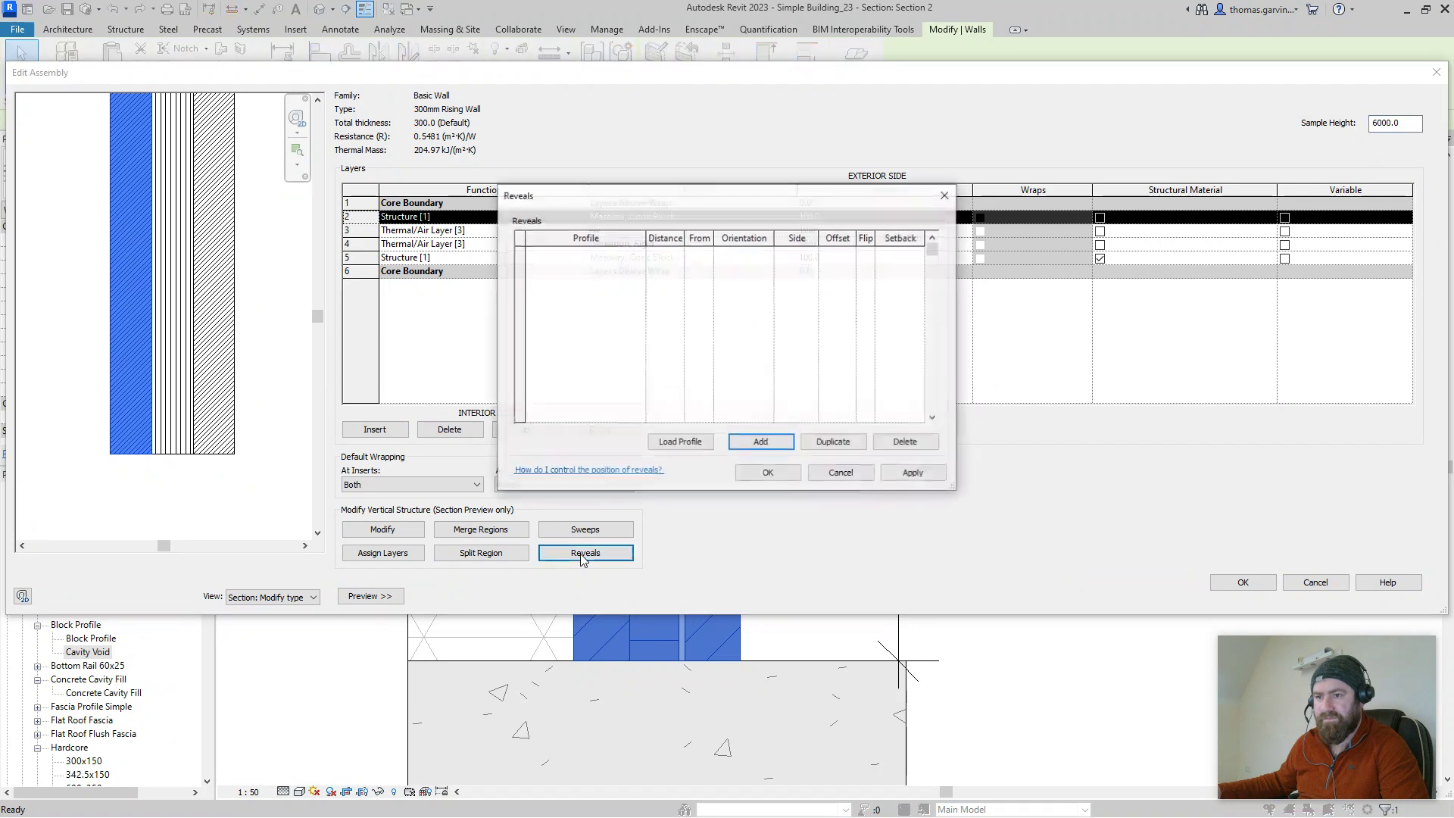
{"action": "left_click", "coordinate": [760, 442]}
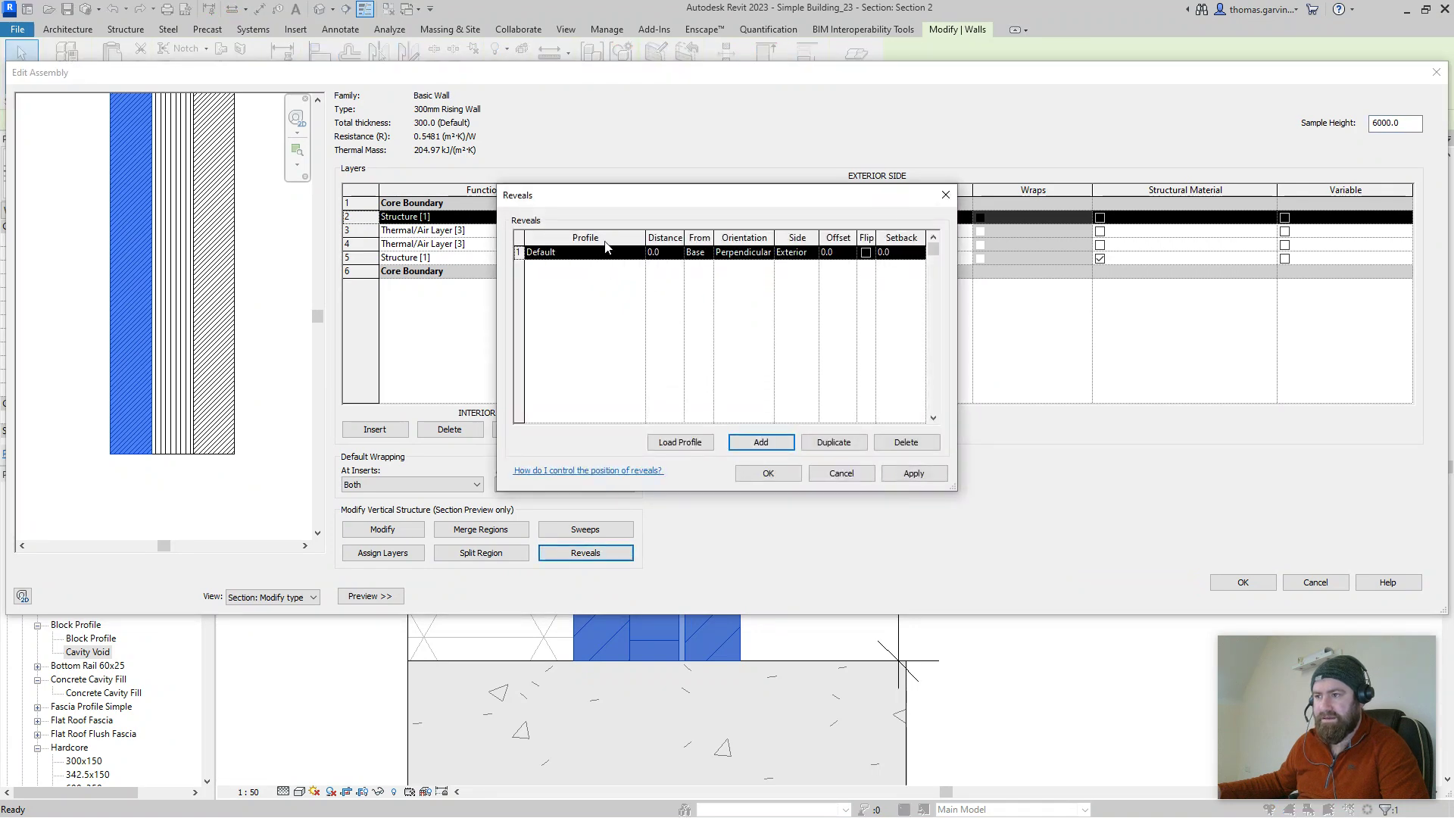
{"action": "left_click", "coordinate": [638, 252]}
{"action": "left_click", "coordinate": [638, 252]}
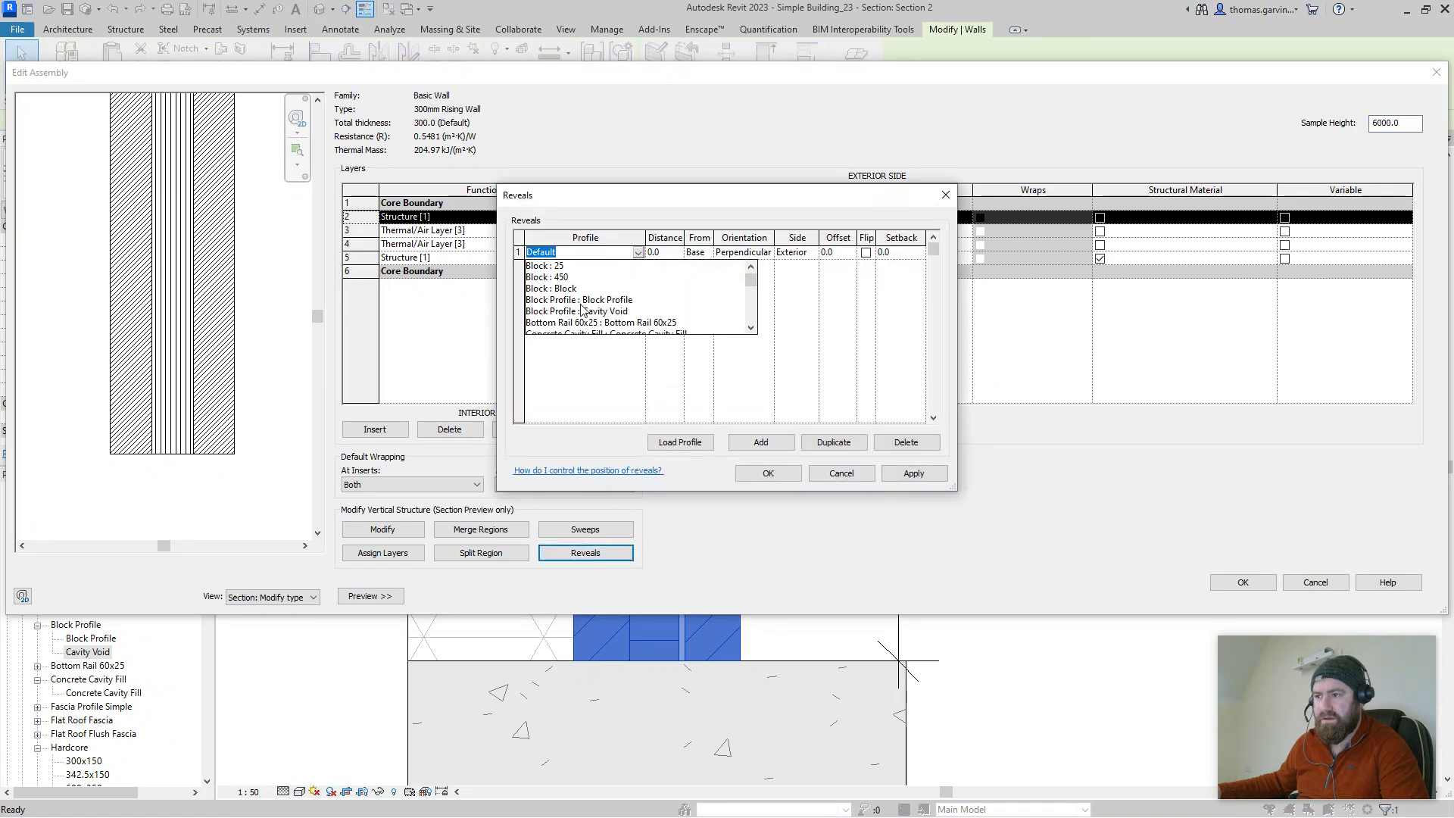
{"action": "left_click", "coordinate": [591, 312]}
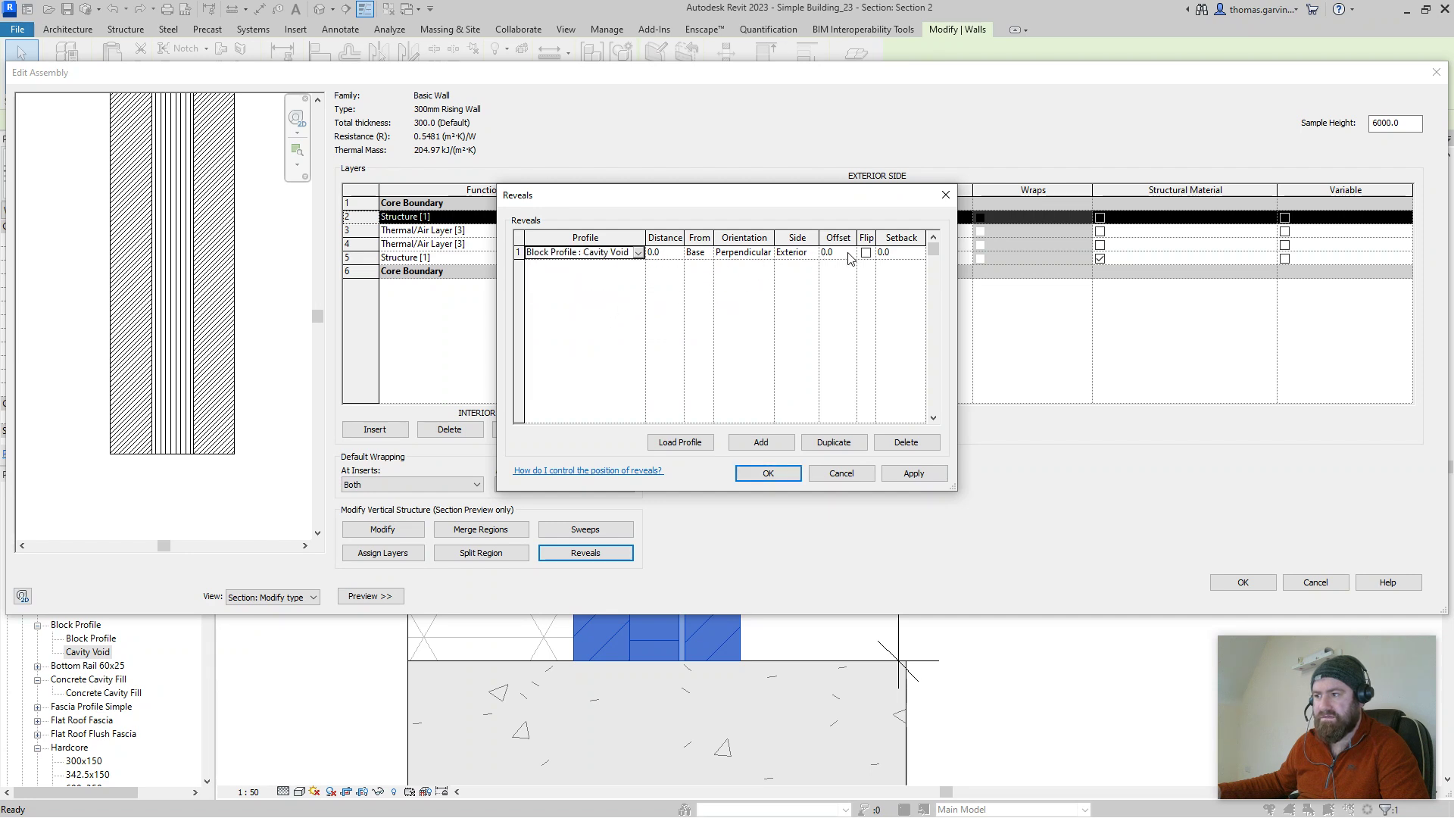
{"action": "left_click", "coordinate": [795, 253]}
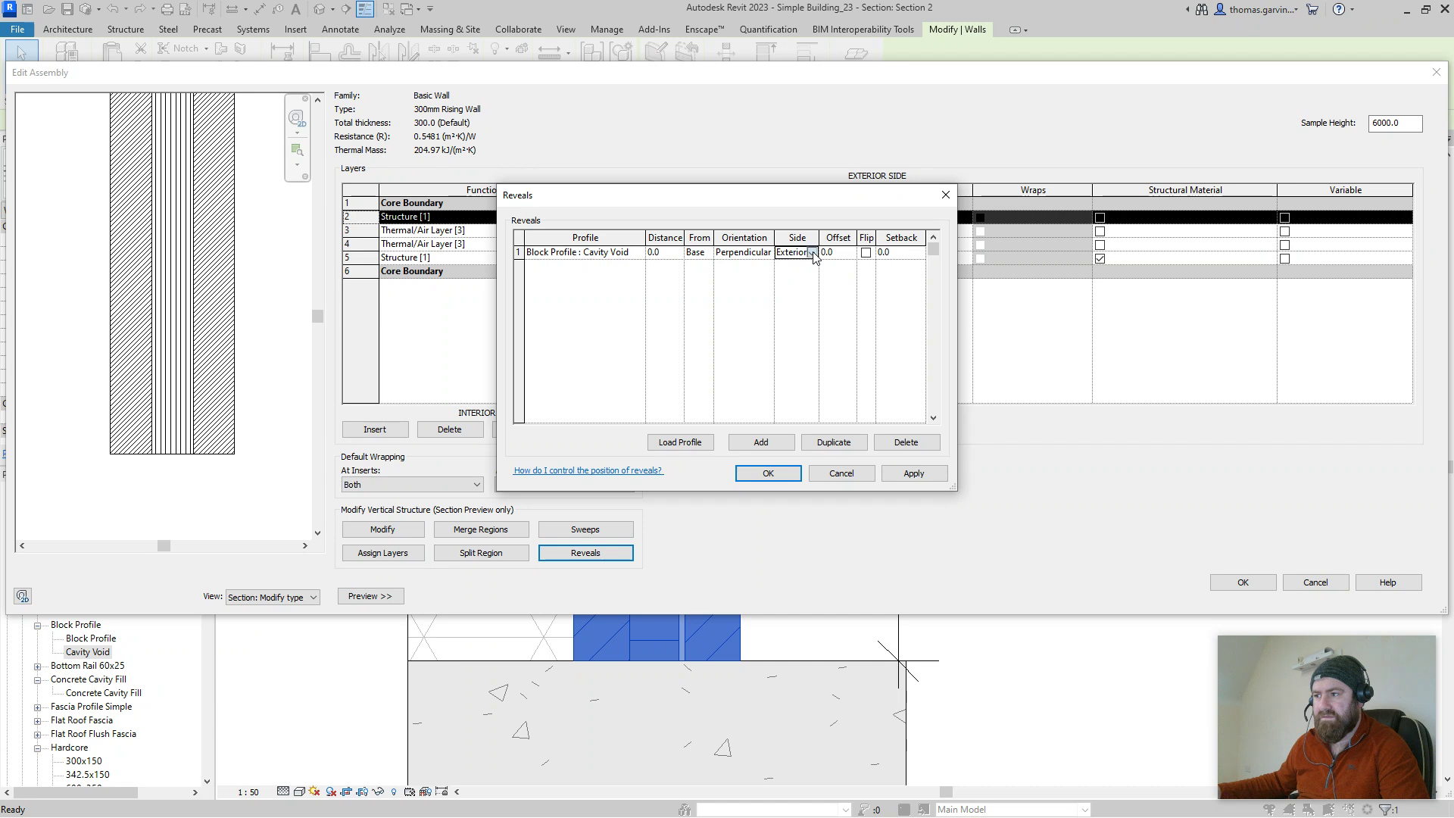
{"action": "left_click", "coordinate": [812, 252]}
{"action": "left_click", "coordinate": [791, 279]}
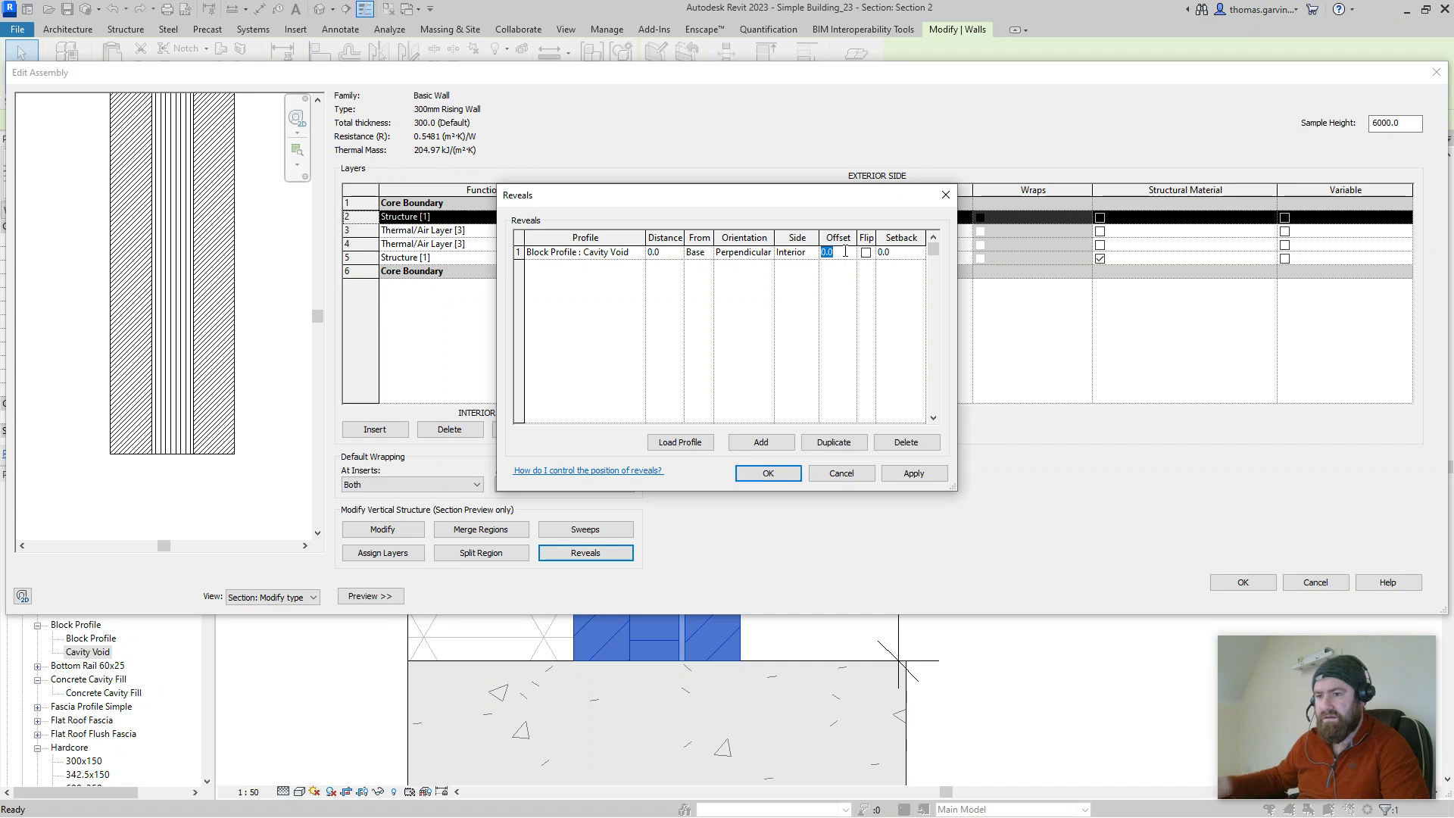
Step: Give the reveal Offset 200 and Distance 440 from the base, then confirm
{"action": "left_click", "coordinate": [845, 252]}
{"action": "type", "text": "100"}
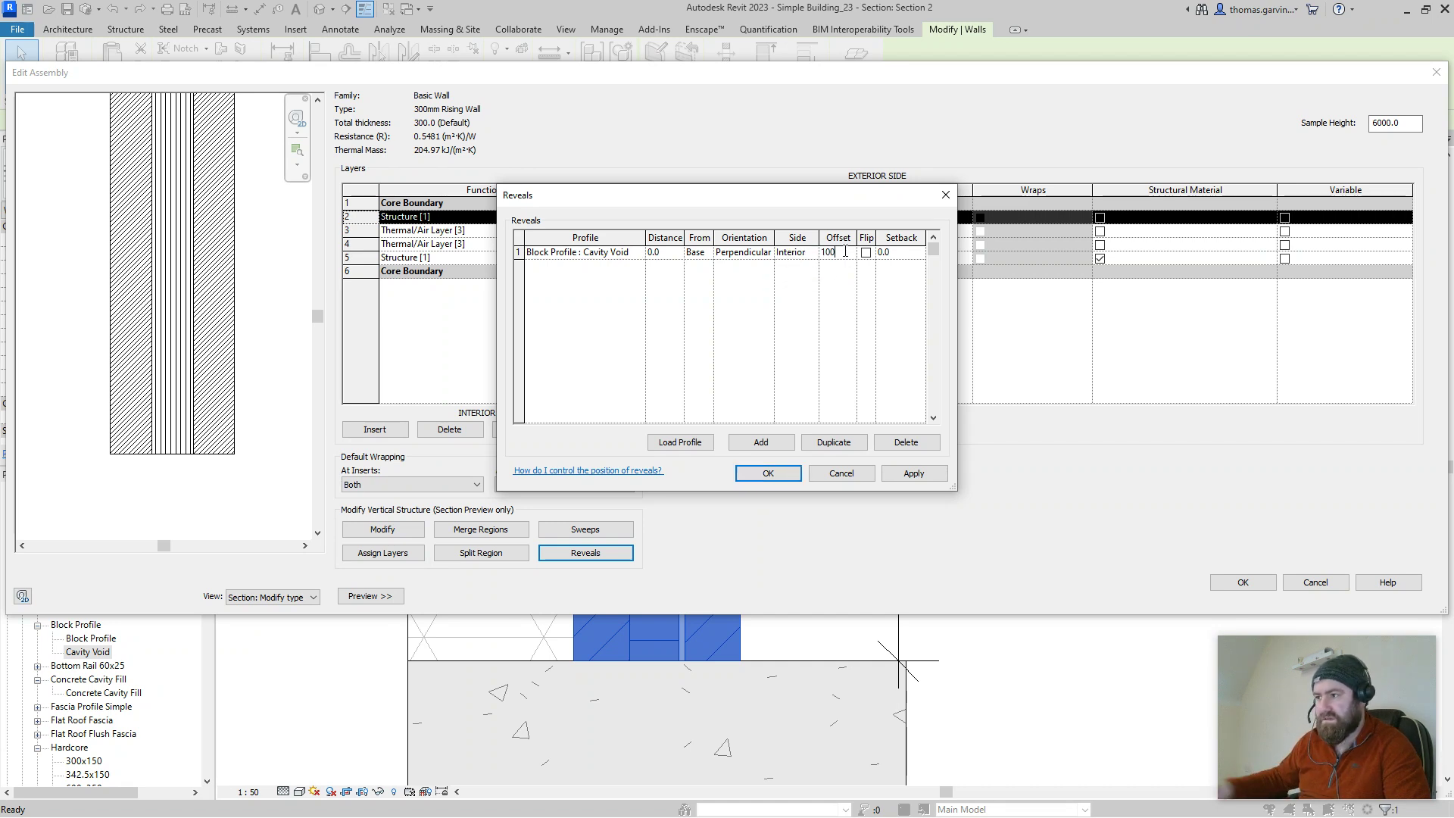
{"action": "left_click", "coordinate": [929, 477]}
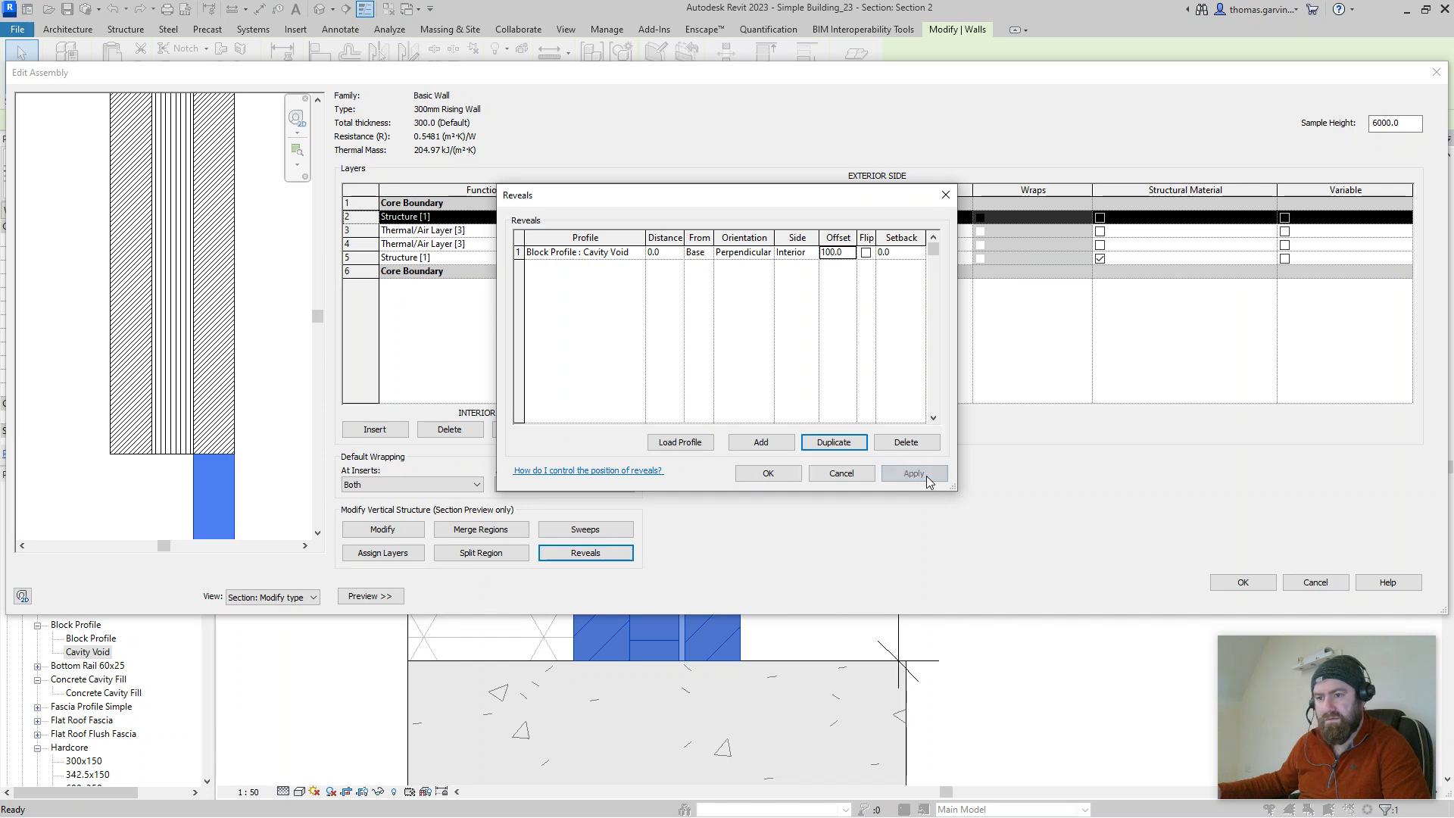
{"action": "left_click", "coordinate": [848, 256]}
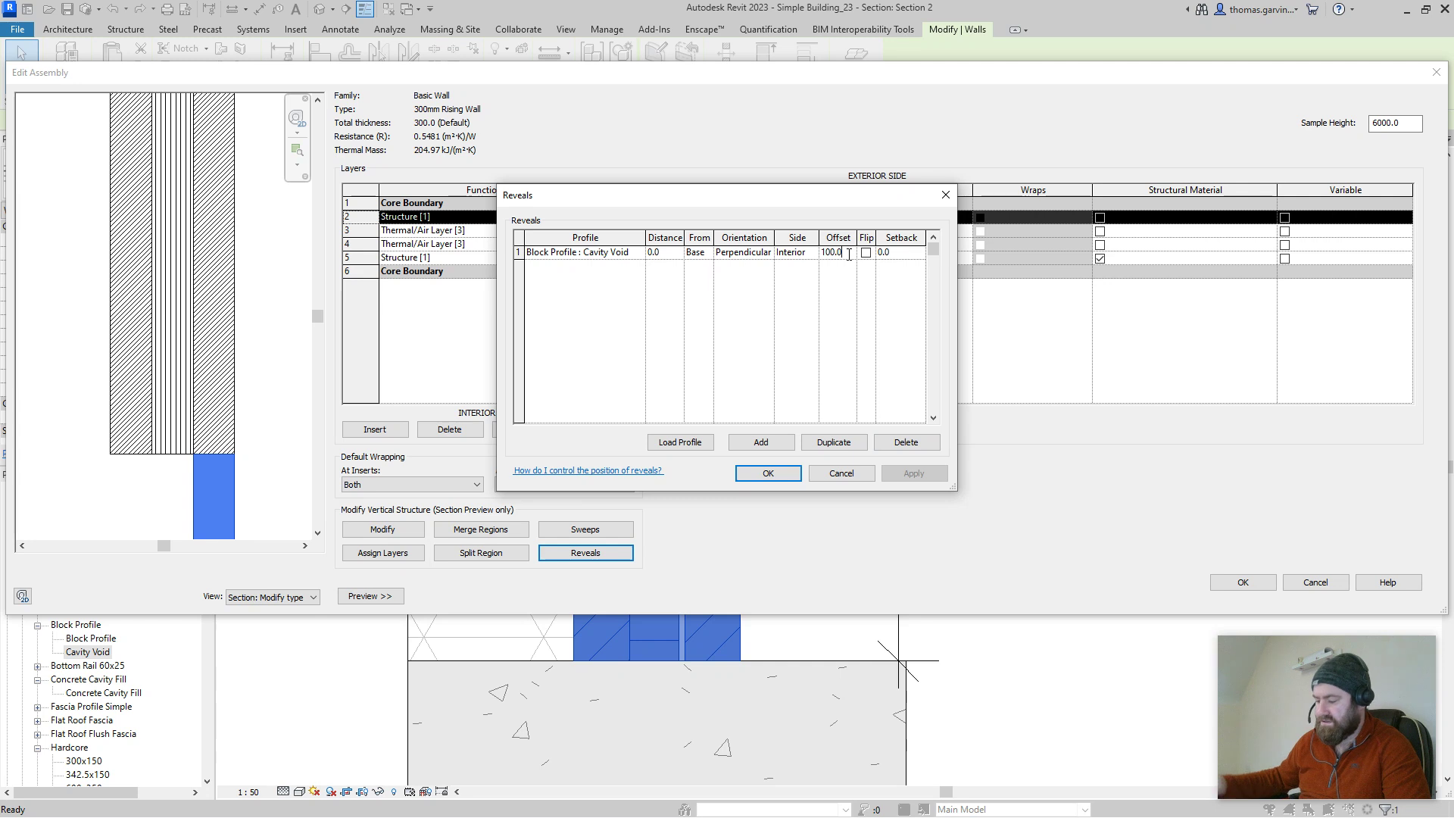
{"action": "double_click", "coordinate": [849, 254]}
{"action": "type", "text": "200"}
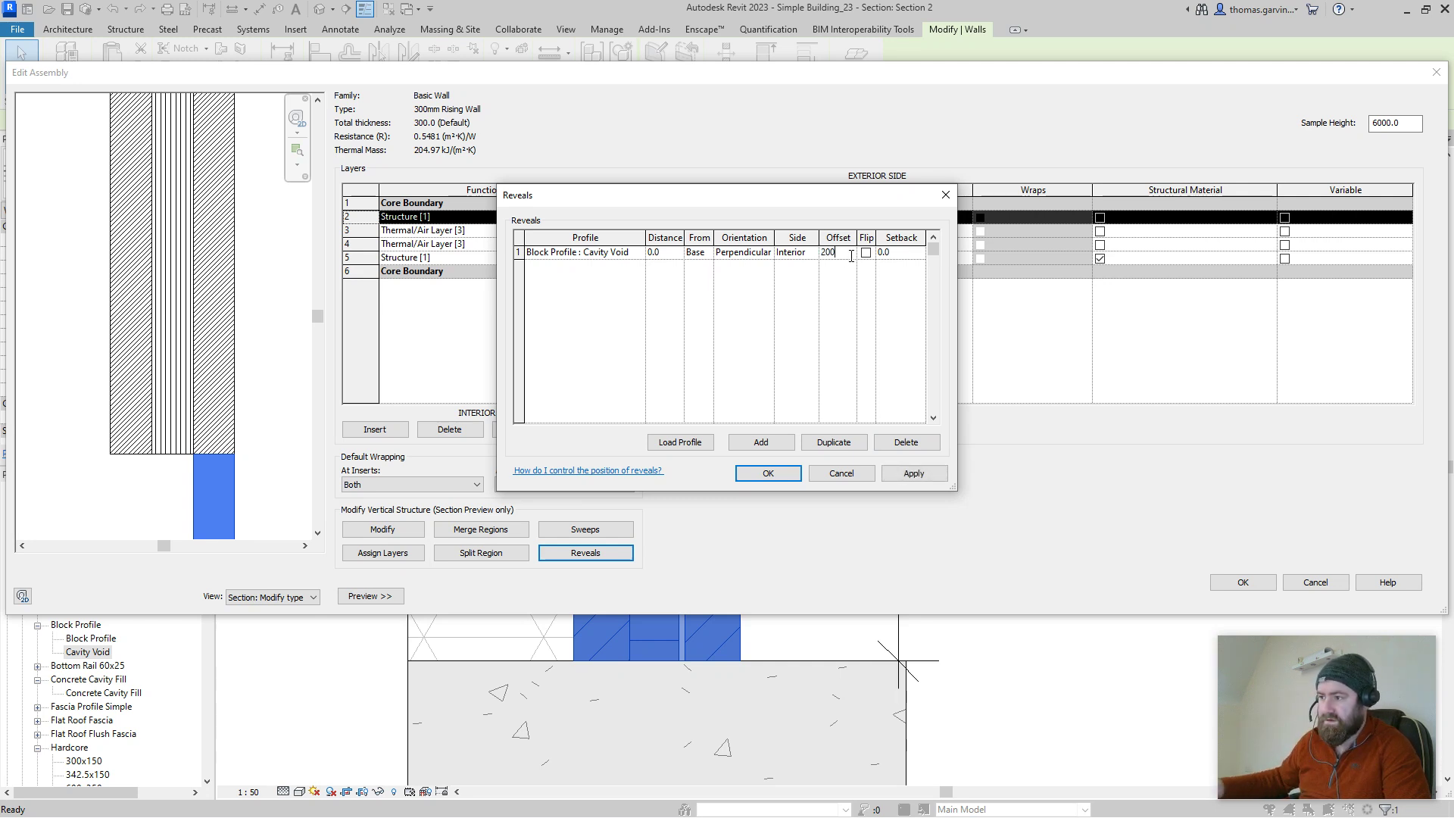
{"action": "left_click", "coordinate": [920, 477]}
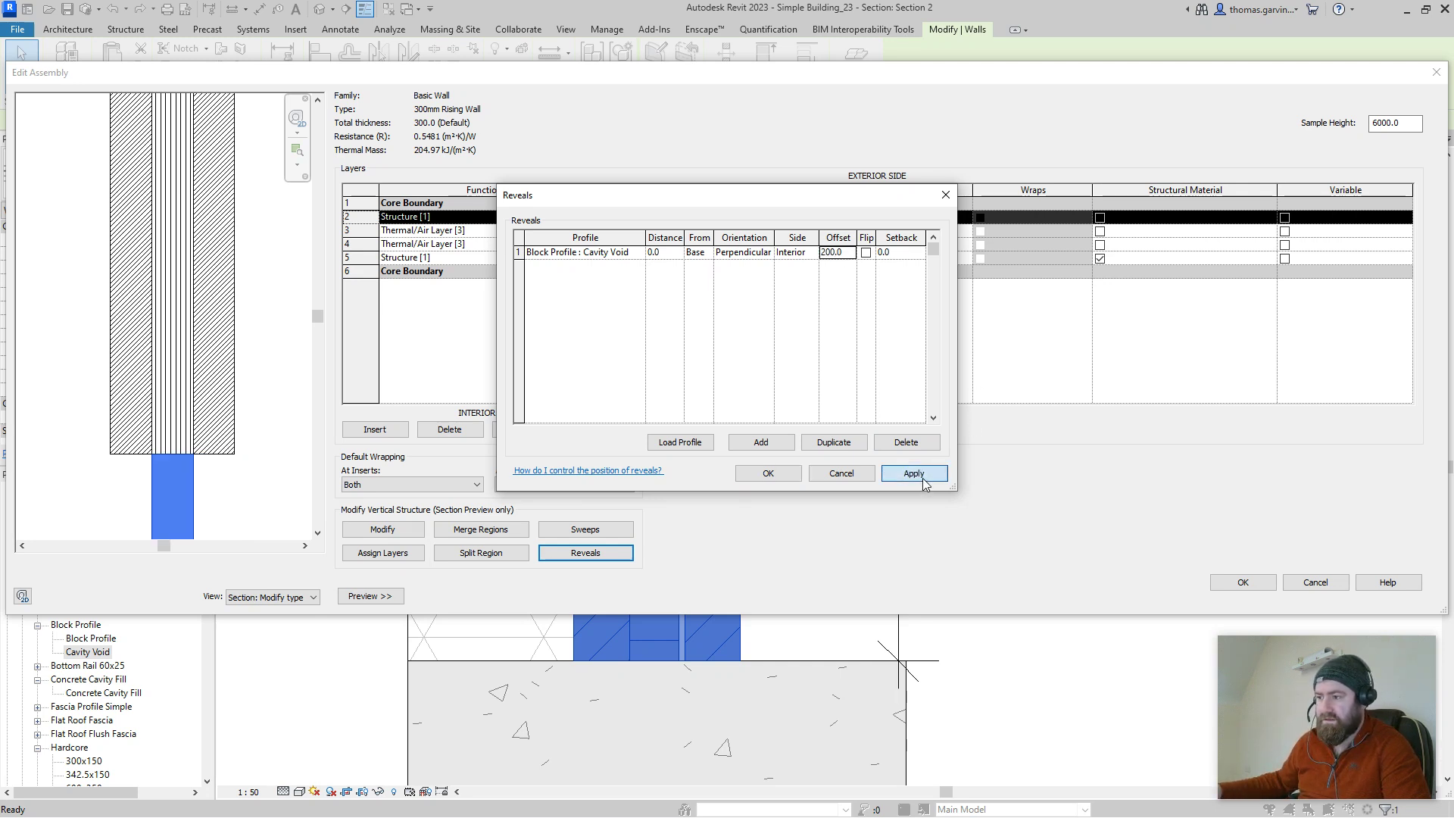
{"action": "double_click", "coordinate": [904, 253]}
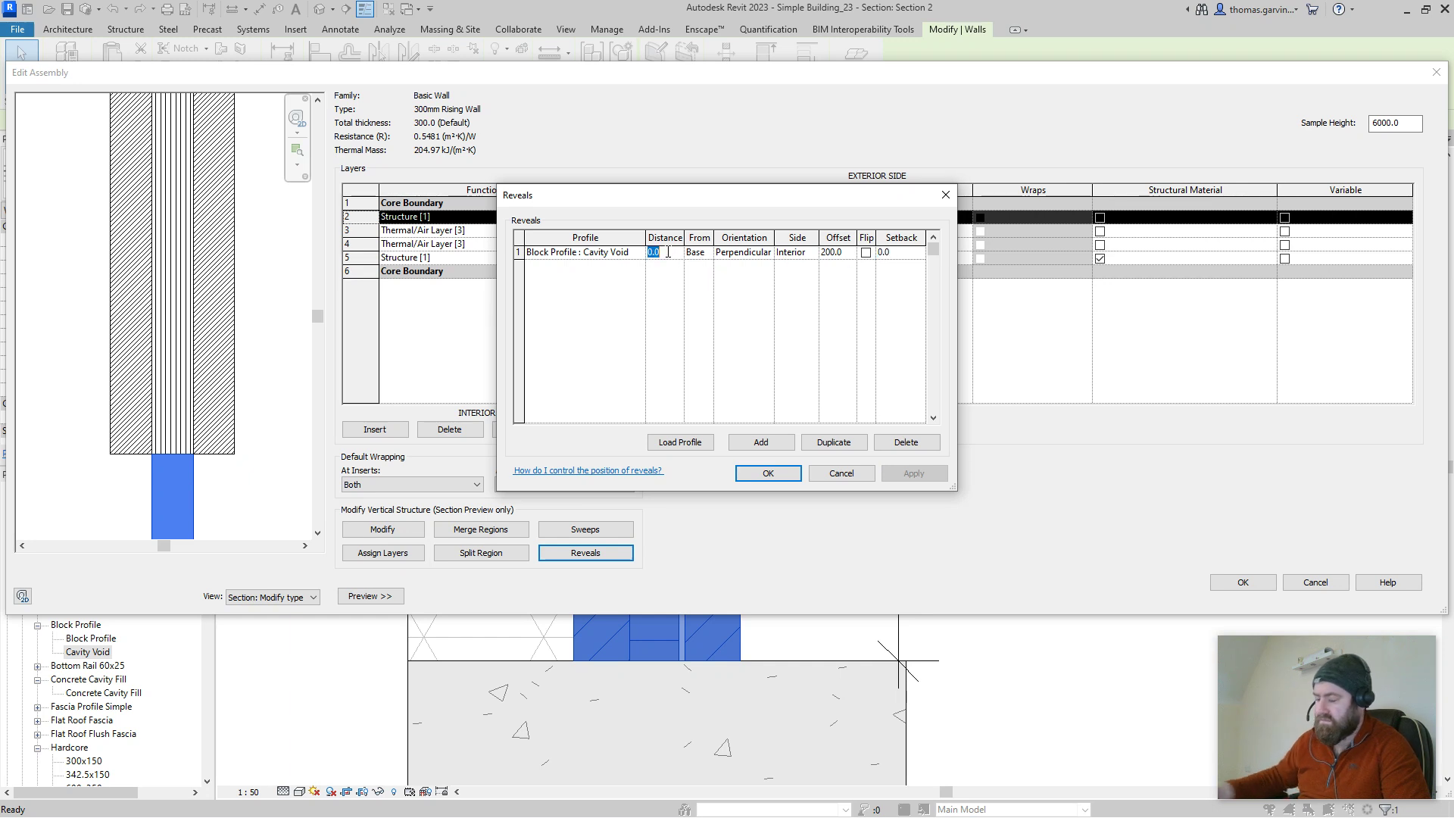
{"action": "type", "text": "440"}
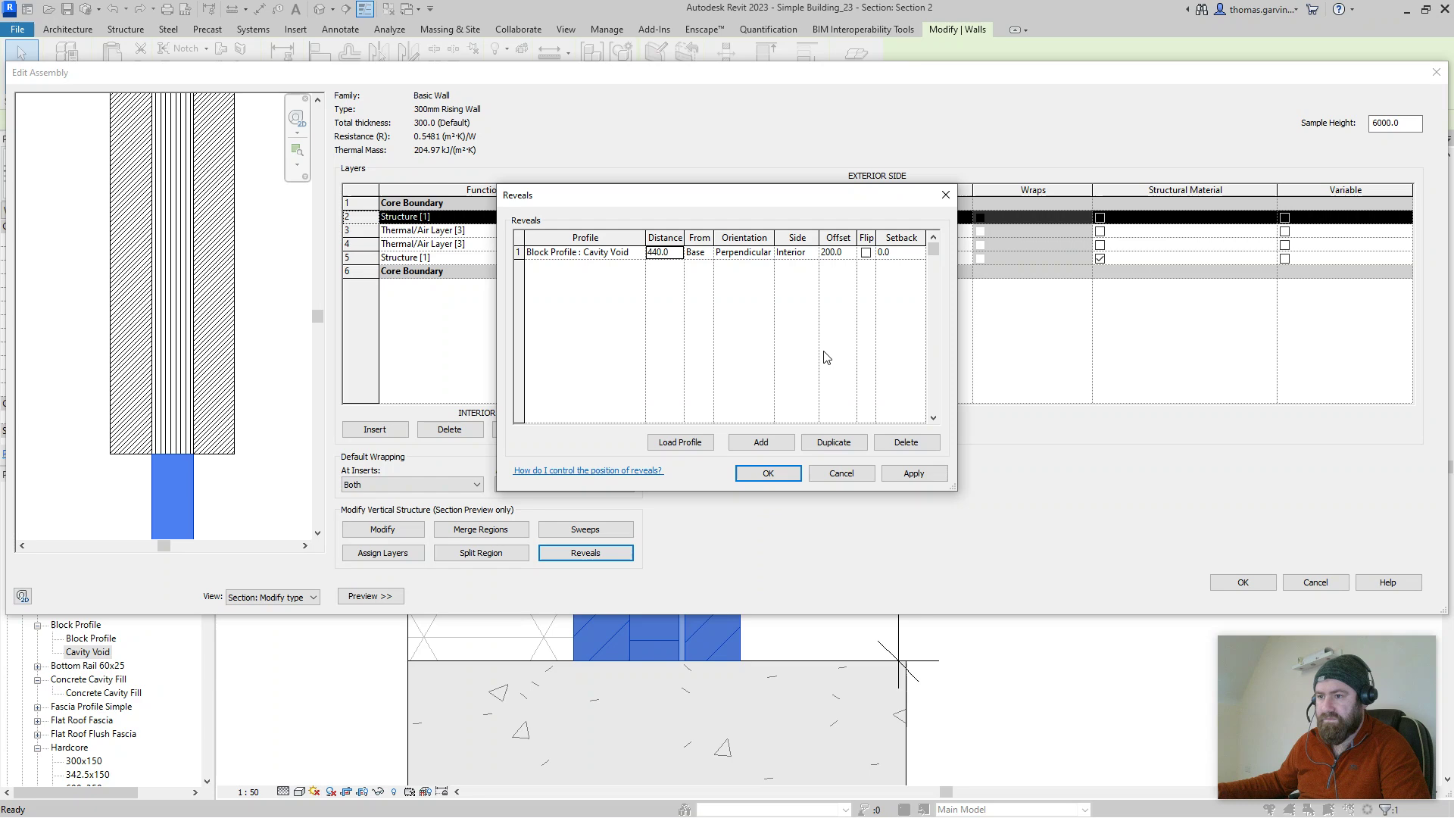
{"action": "left_click", "coordinate": [913, 474]}
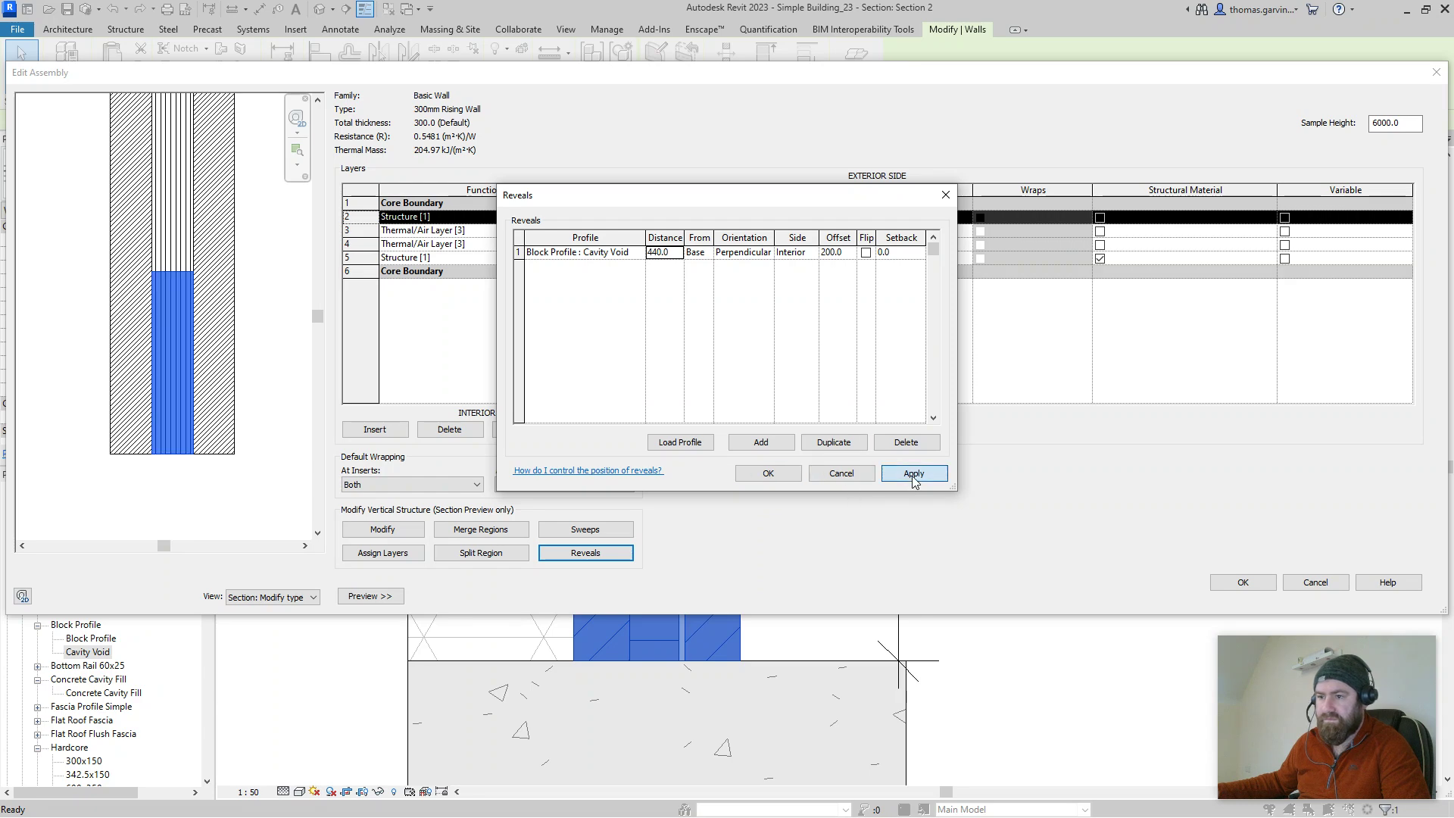
{"action": "left_click", "coordinate": [768, 474]}
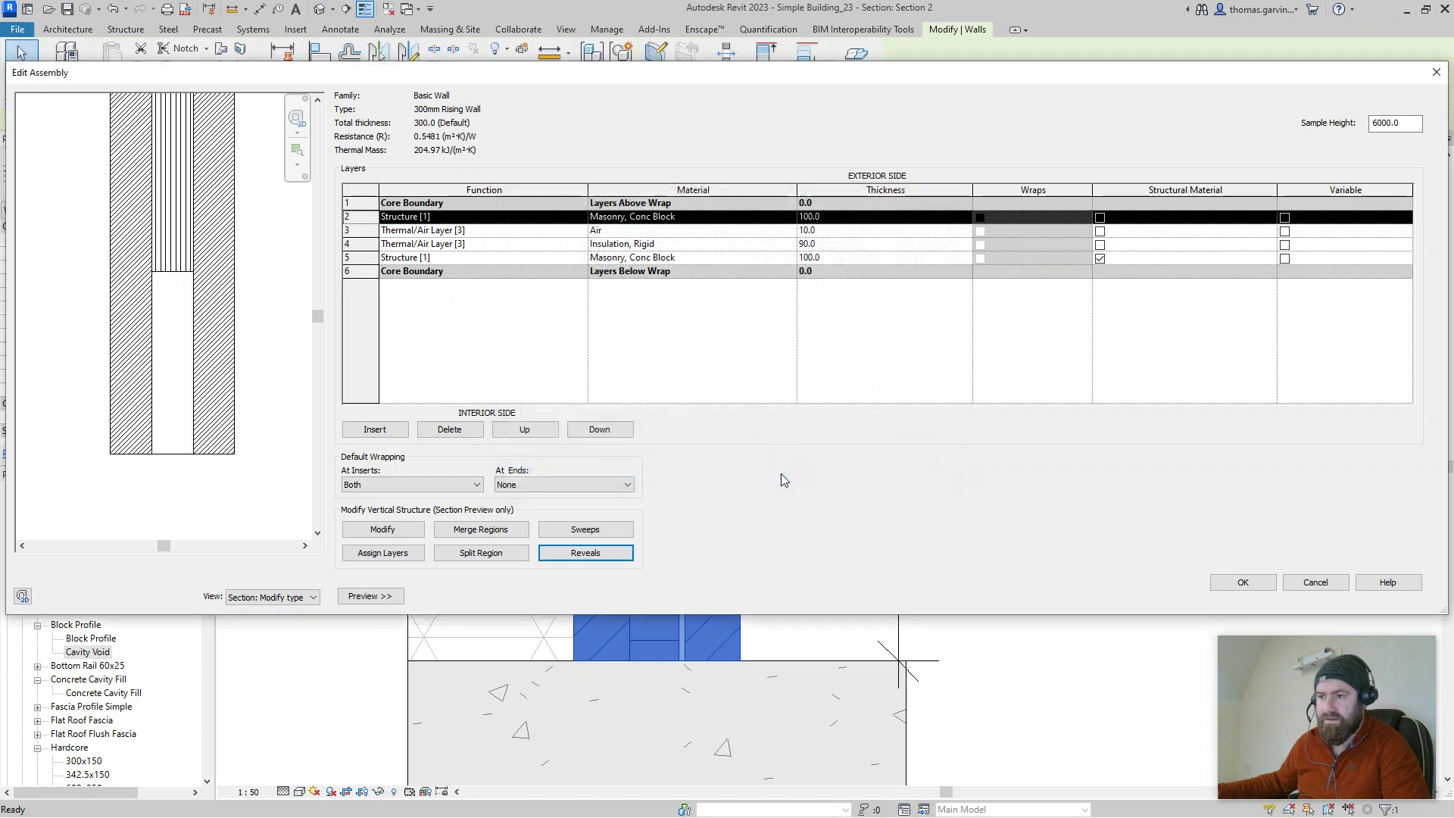
Step: Save the rising wall type edits and check the cavity void in {3D} and Section 2
{"action": "left_click", "coordinate": [1248, 587]}
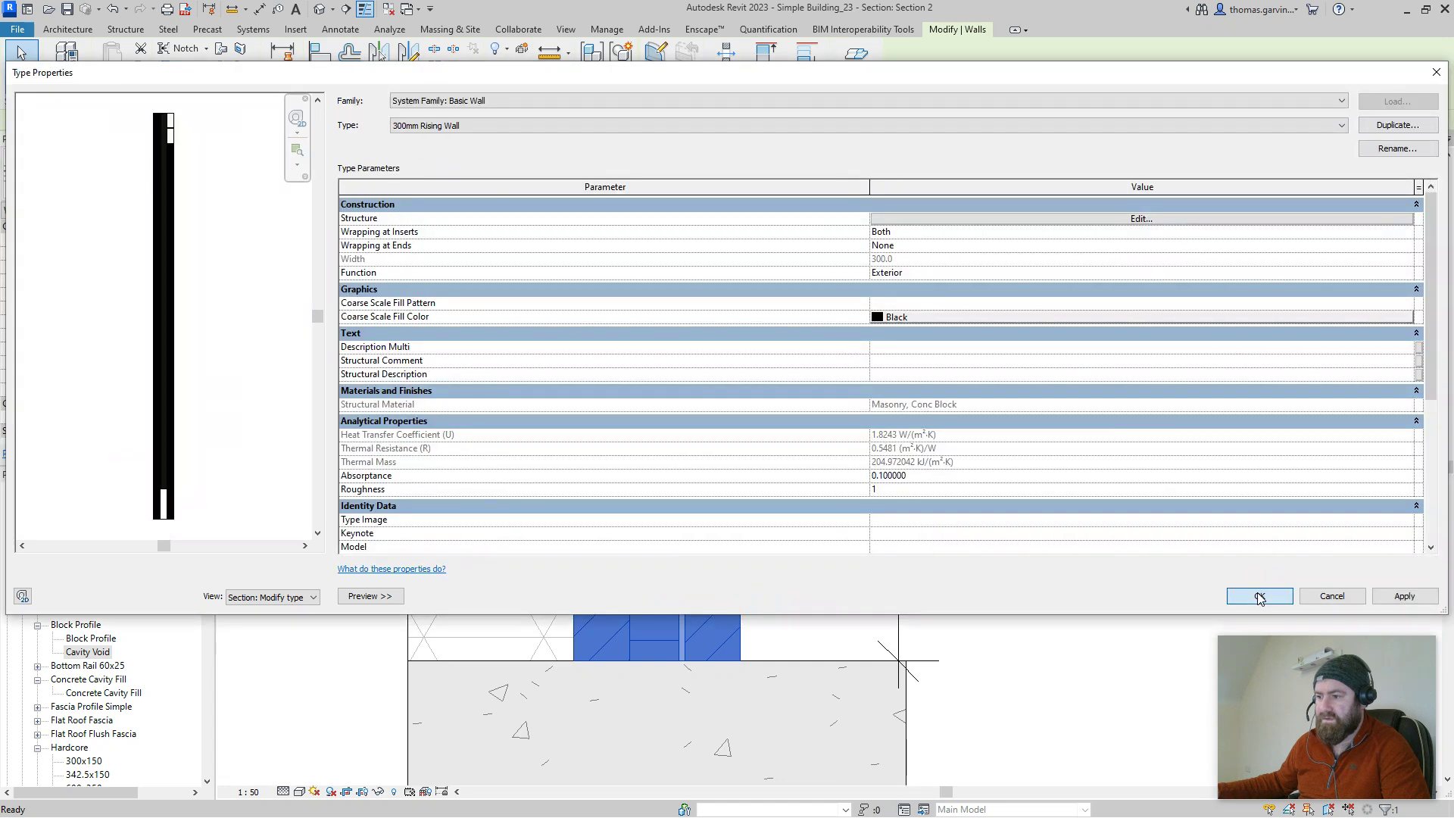
{"action": "left_click", "coordinate": [1259, 598]}
{"action": "key", "text": "Escape"}
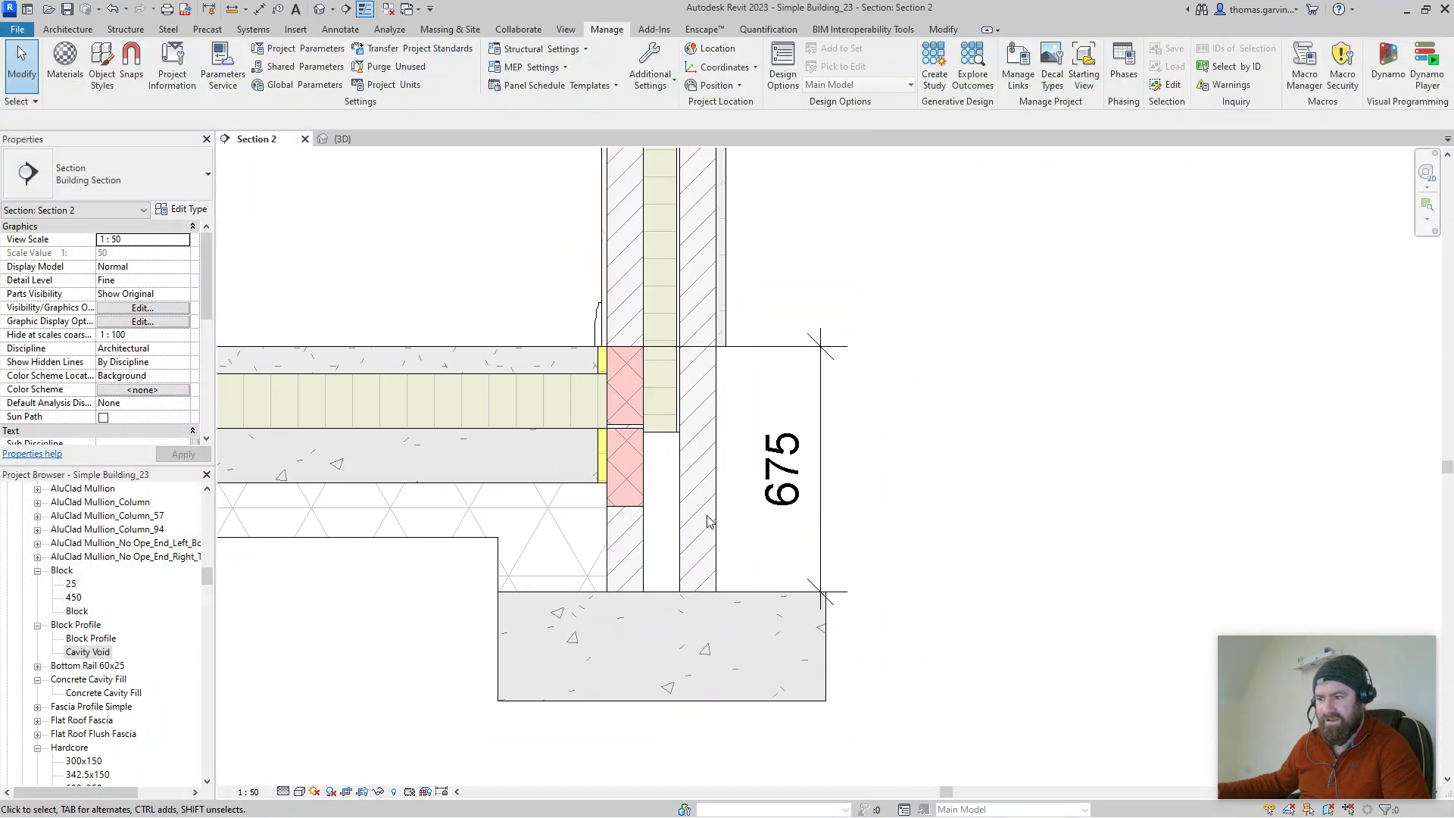
{"action": "left_click", "coordinate": [342, 139]}
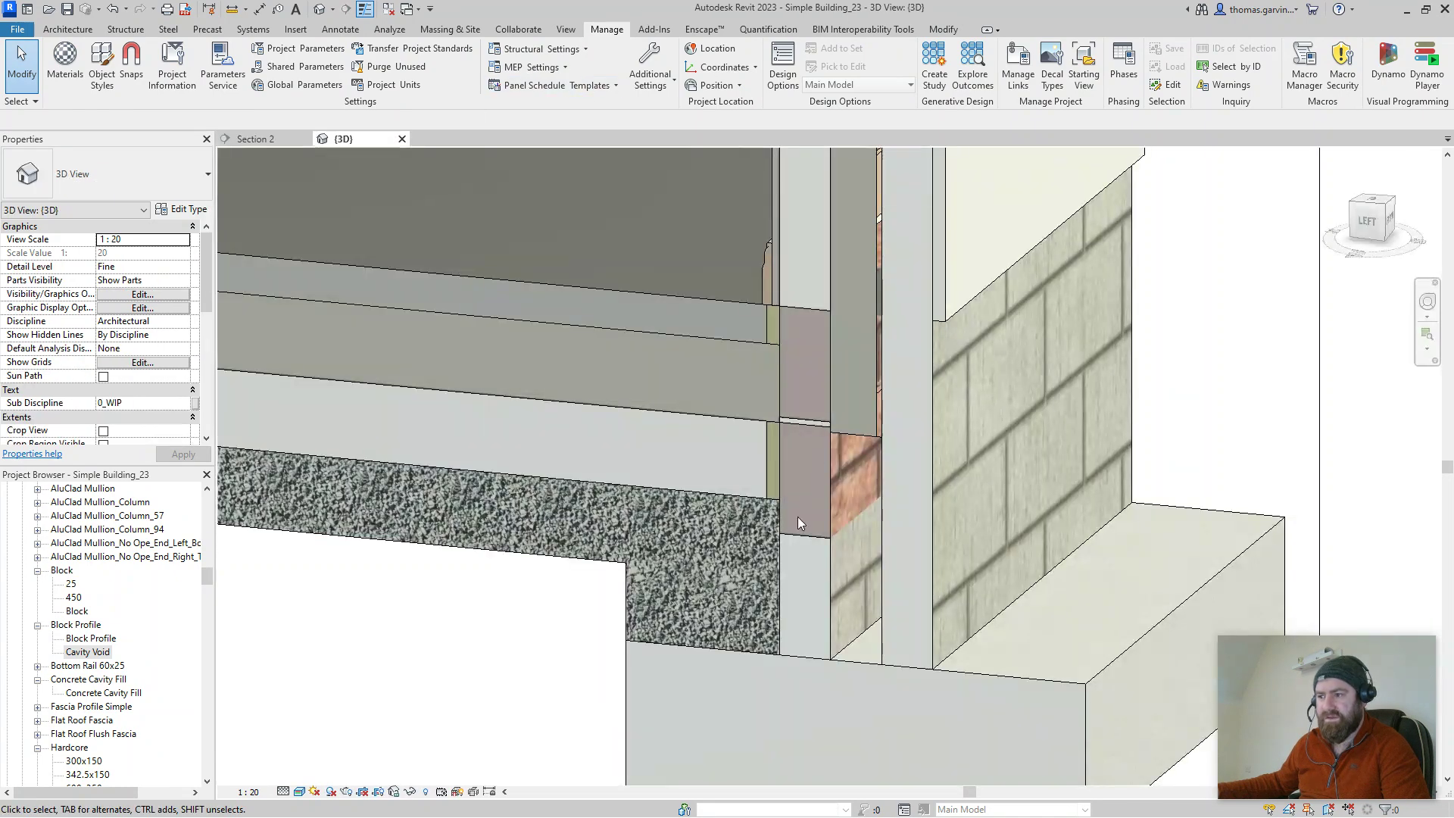
{"action": "left_click", "coordinate": [258, 139]}
{"action": "scroll", "coordinate": [662, 553], "scroll_direction": "up", "scroll_amount": 2}
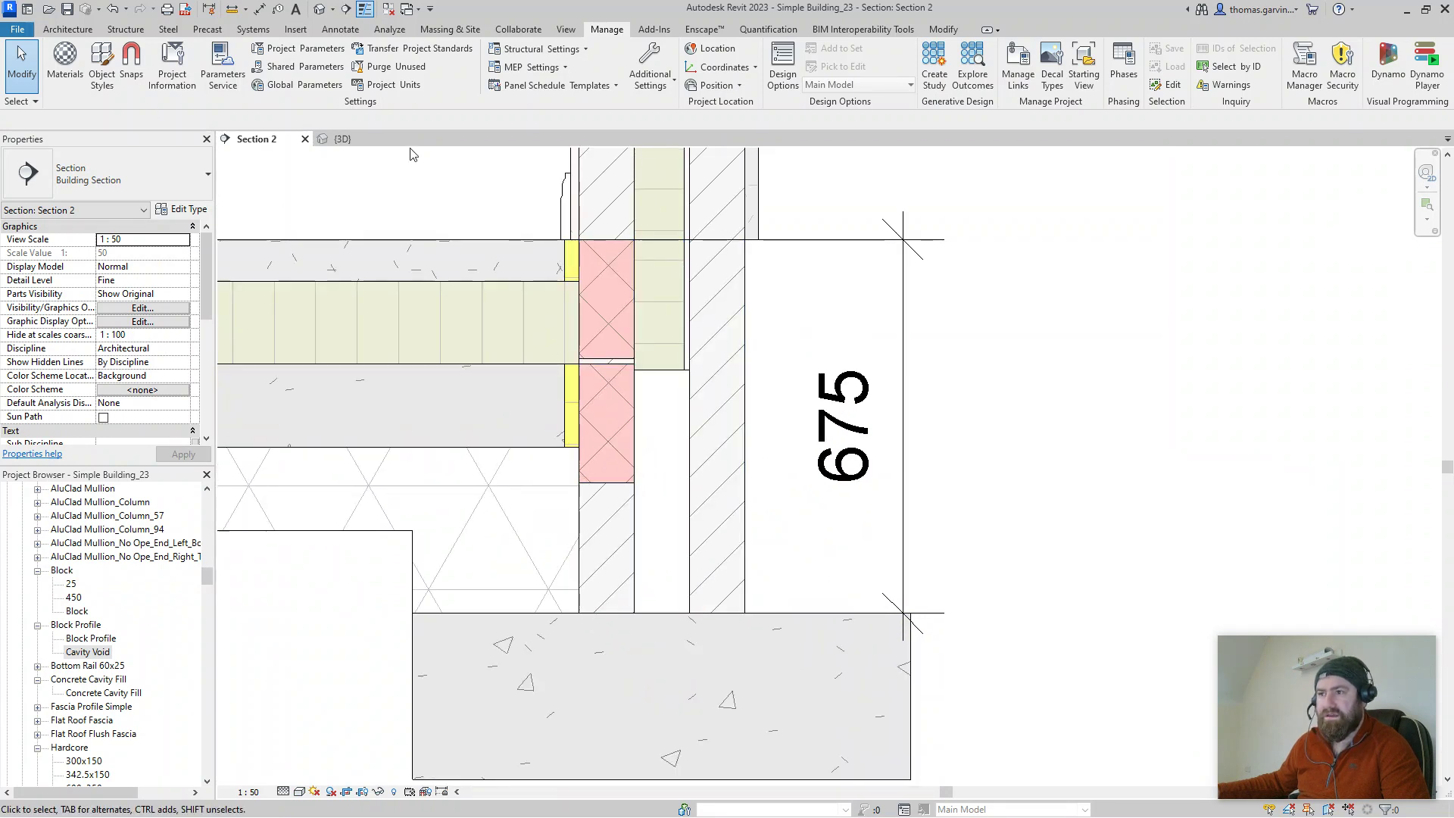
Step: Create a new family from the Metric Profile.rft template
{"action": "left_click", "coordinate": [17, 30]}
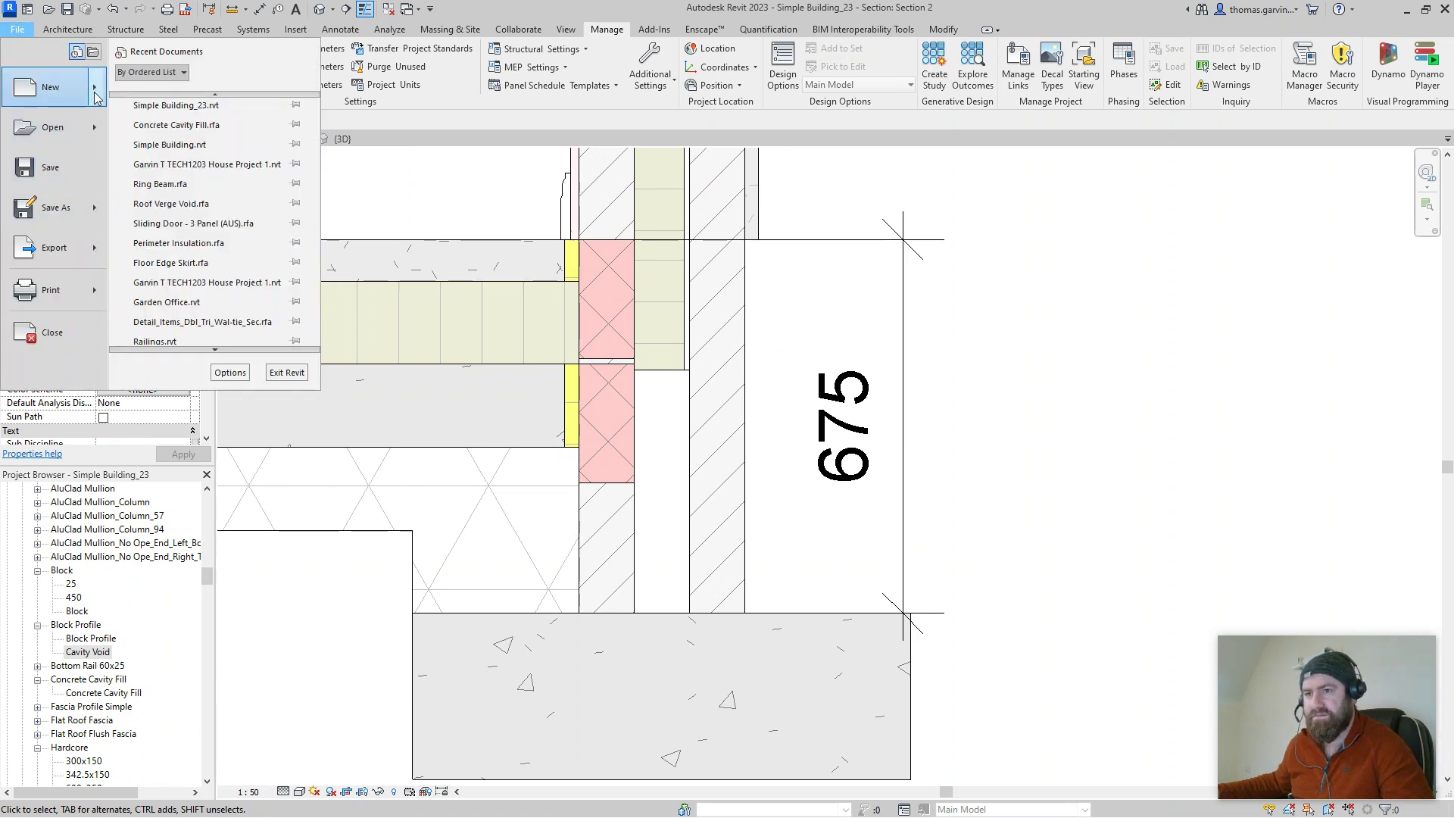
{"action": "mouse_move", "coordinate": [96, 95]}
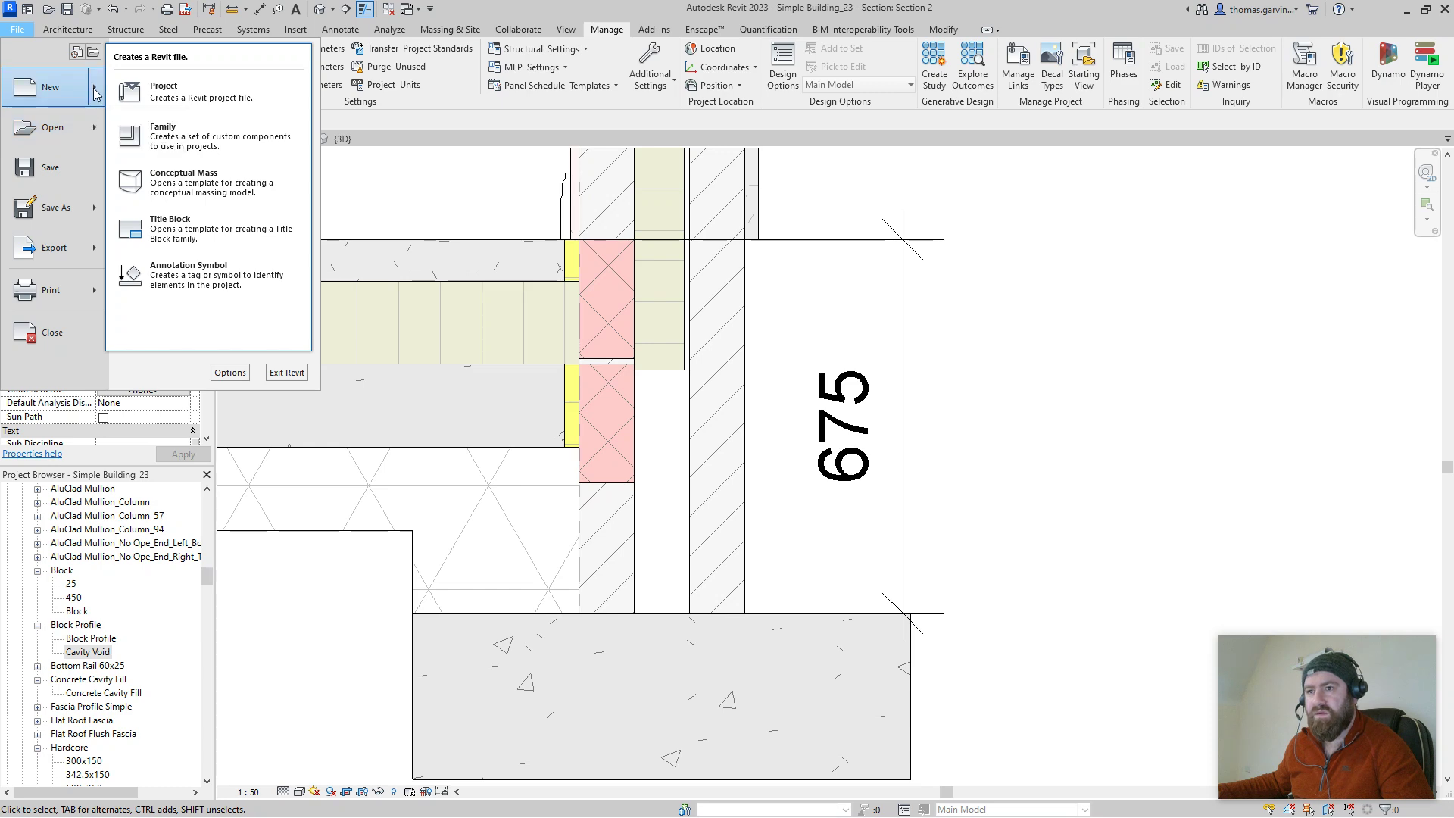
{"action": "left_click", "coordinate": [1201, 396]}
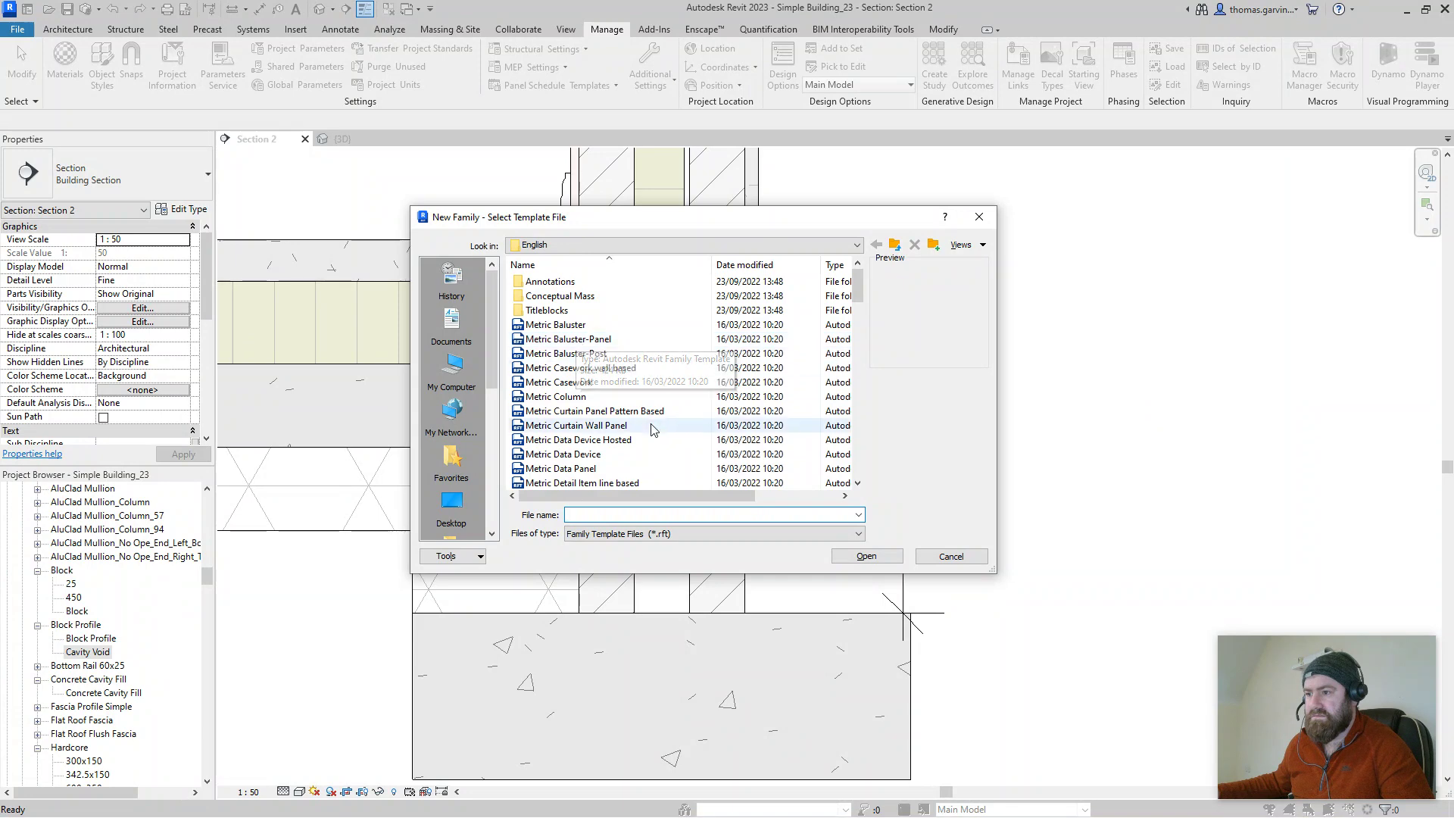
{"action": "scroll", "coordinate": [645, 445], "scroll_direction": "down", "scroll_amount": 7}
{"action": "scroll", "coordinate": [645, 445], "scroll_direction": "down", "scroll_amount": 5}
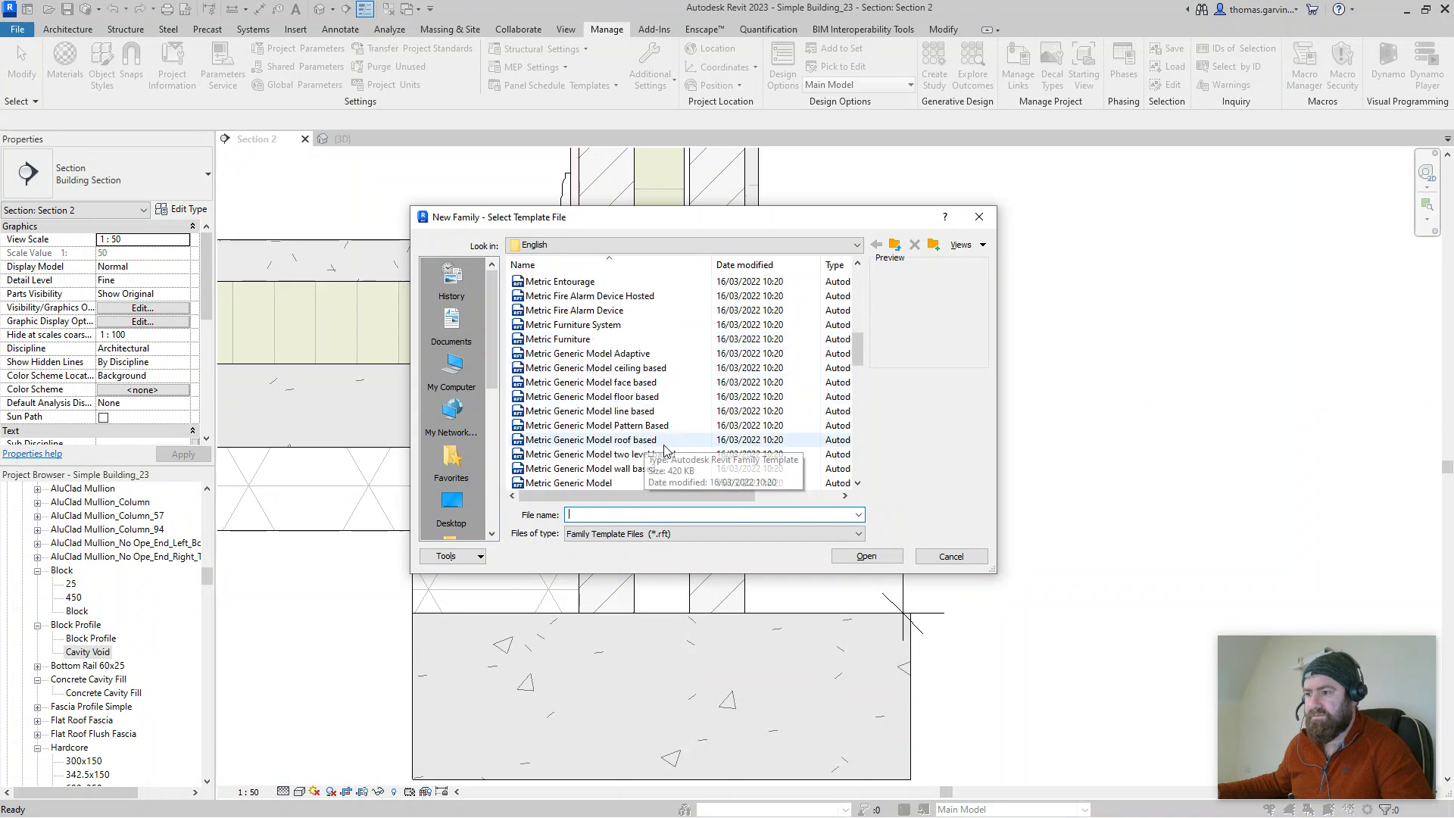
{"action": "scroll", "coordinate": [665, 454], "scroll_direction": "down", "scroll_amount": 1}
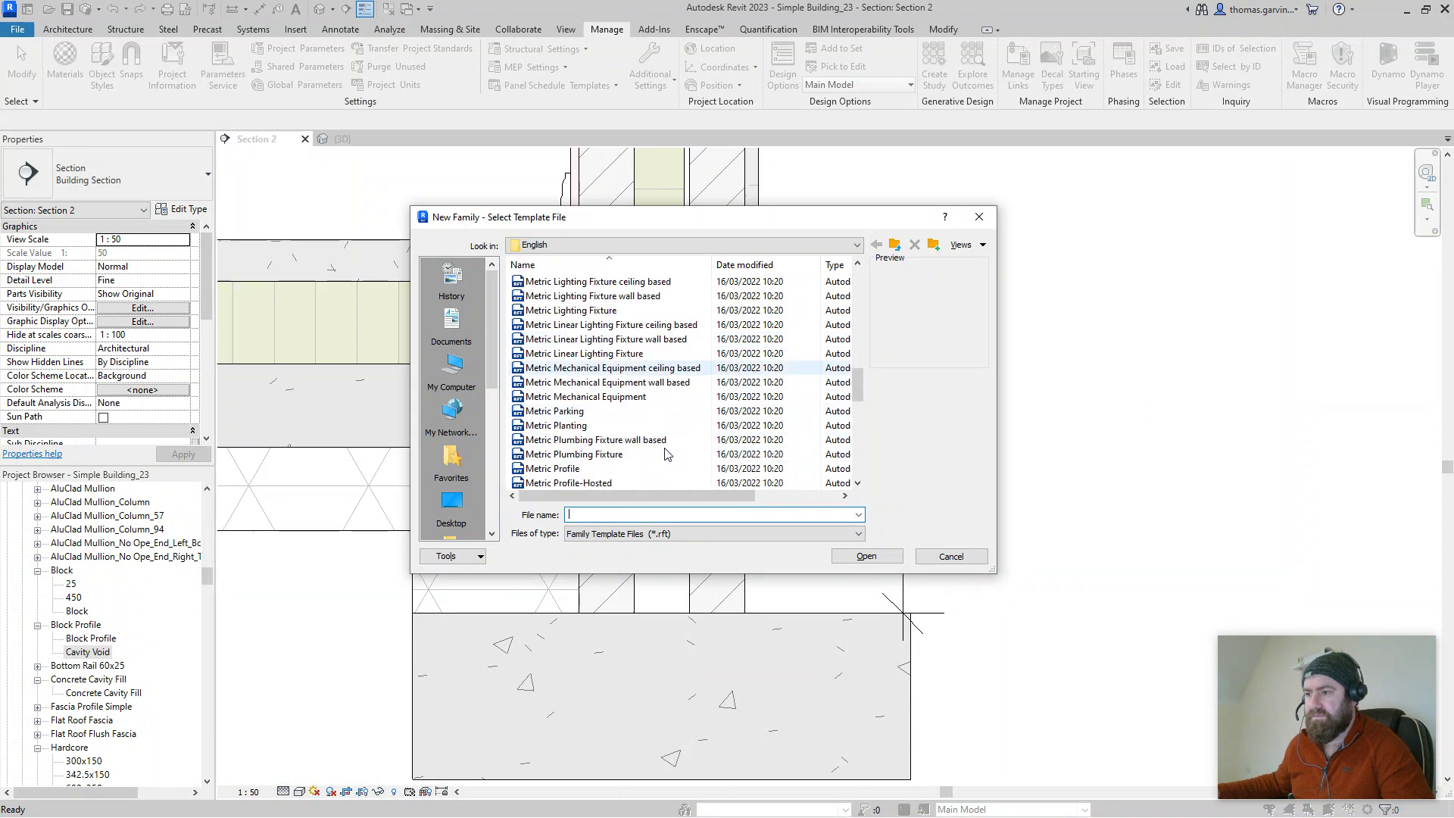
{"action": "left_click", "coordinate": [627, 470]}
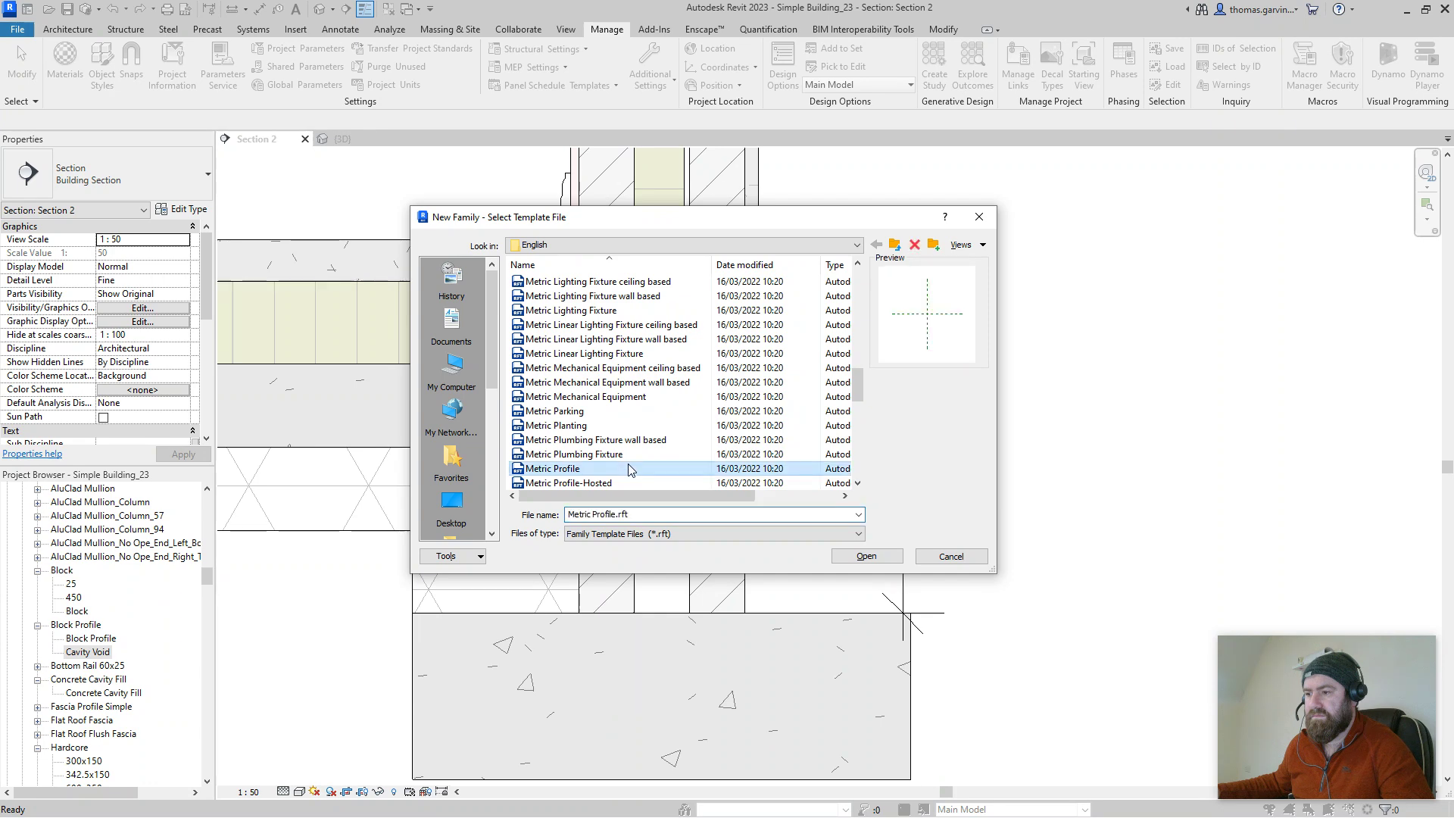
{"action": "left_click", "coordinate": [867, 557]}
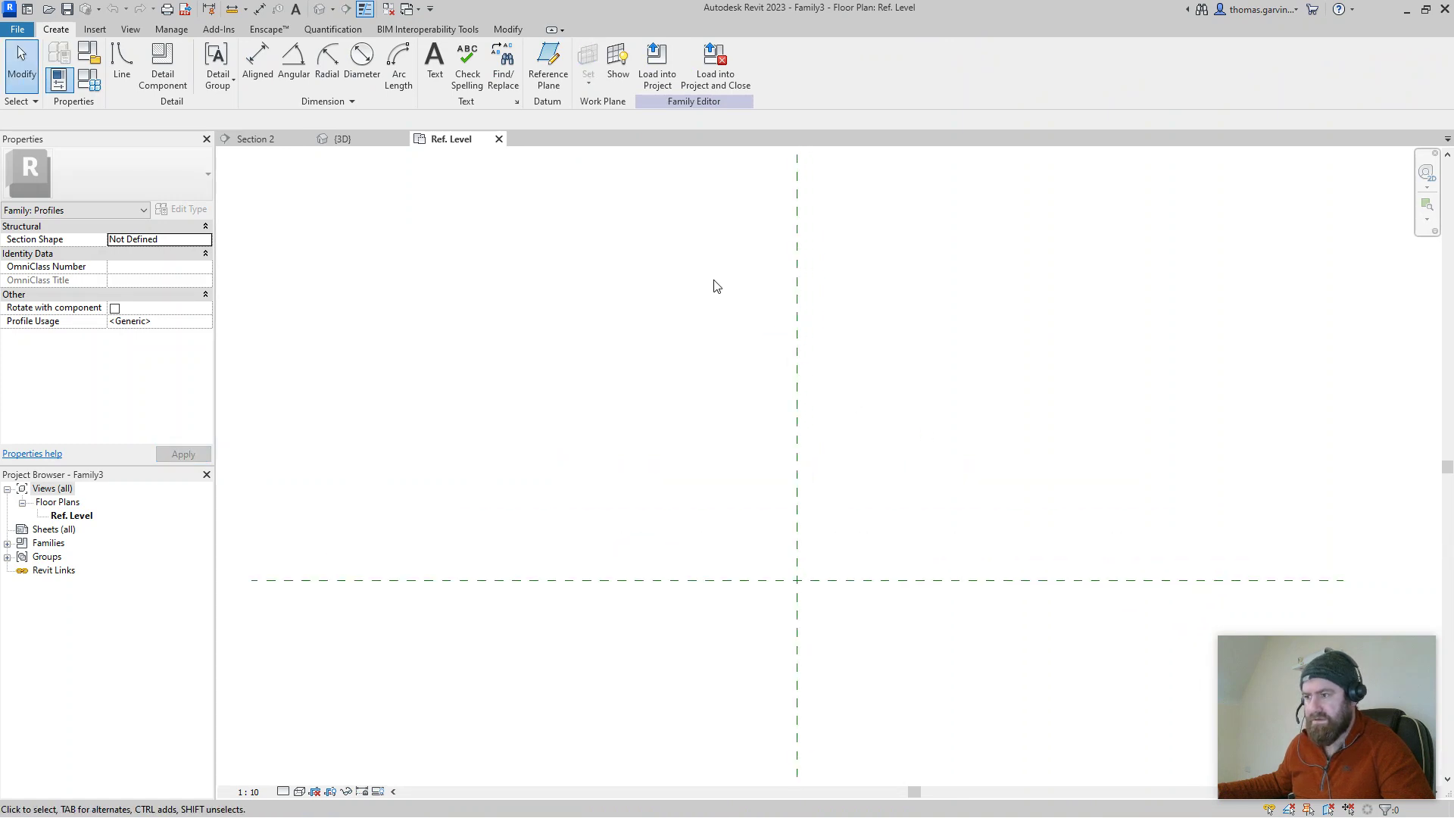
Step: Draw a horizontal reference plane above the origin and a vertical one left of centre
{"action": "left_click", "coordinate": [548, 64]}
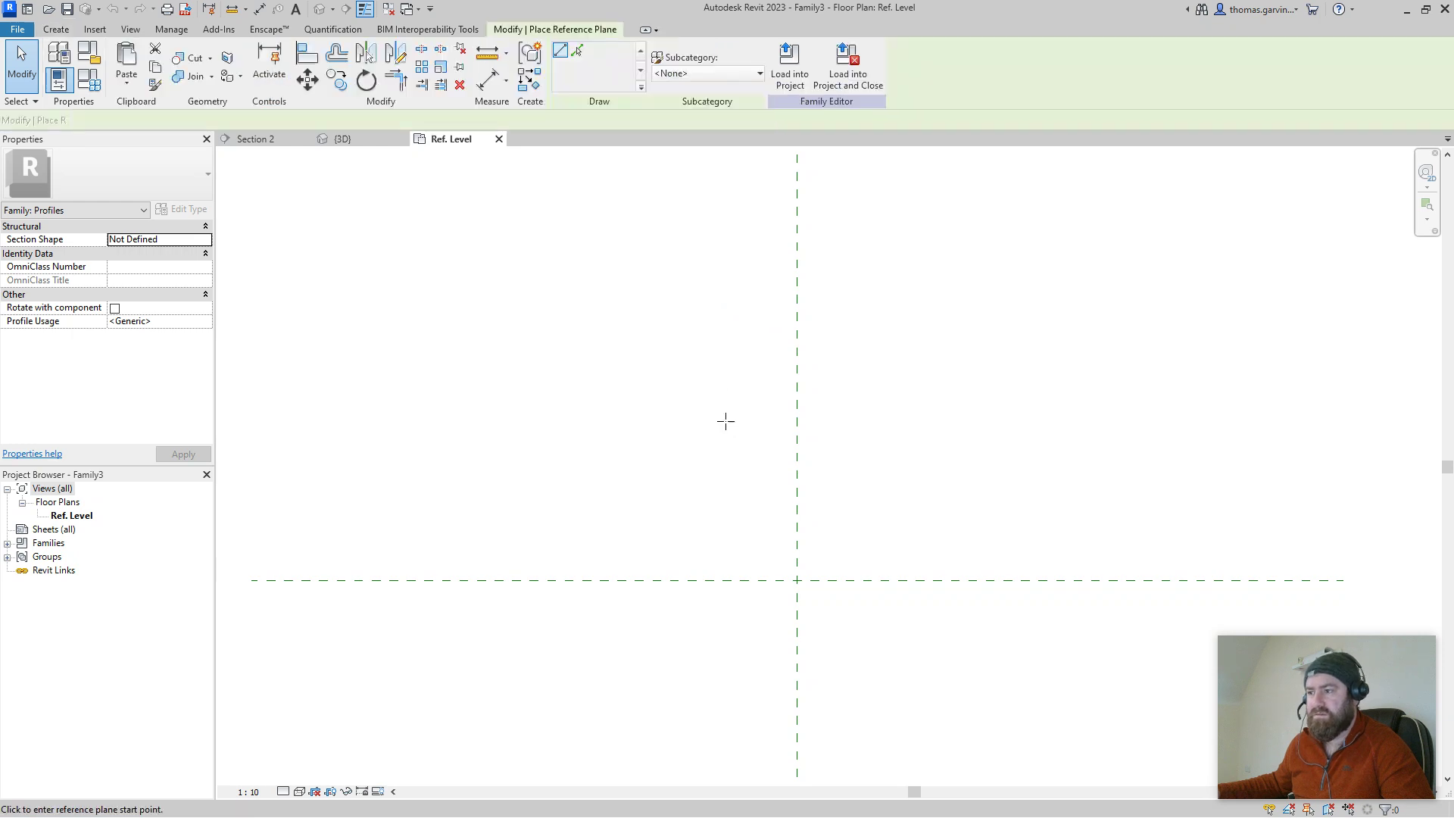
{"action": "left_click", "coordinate": [979, 386]}
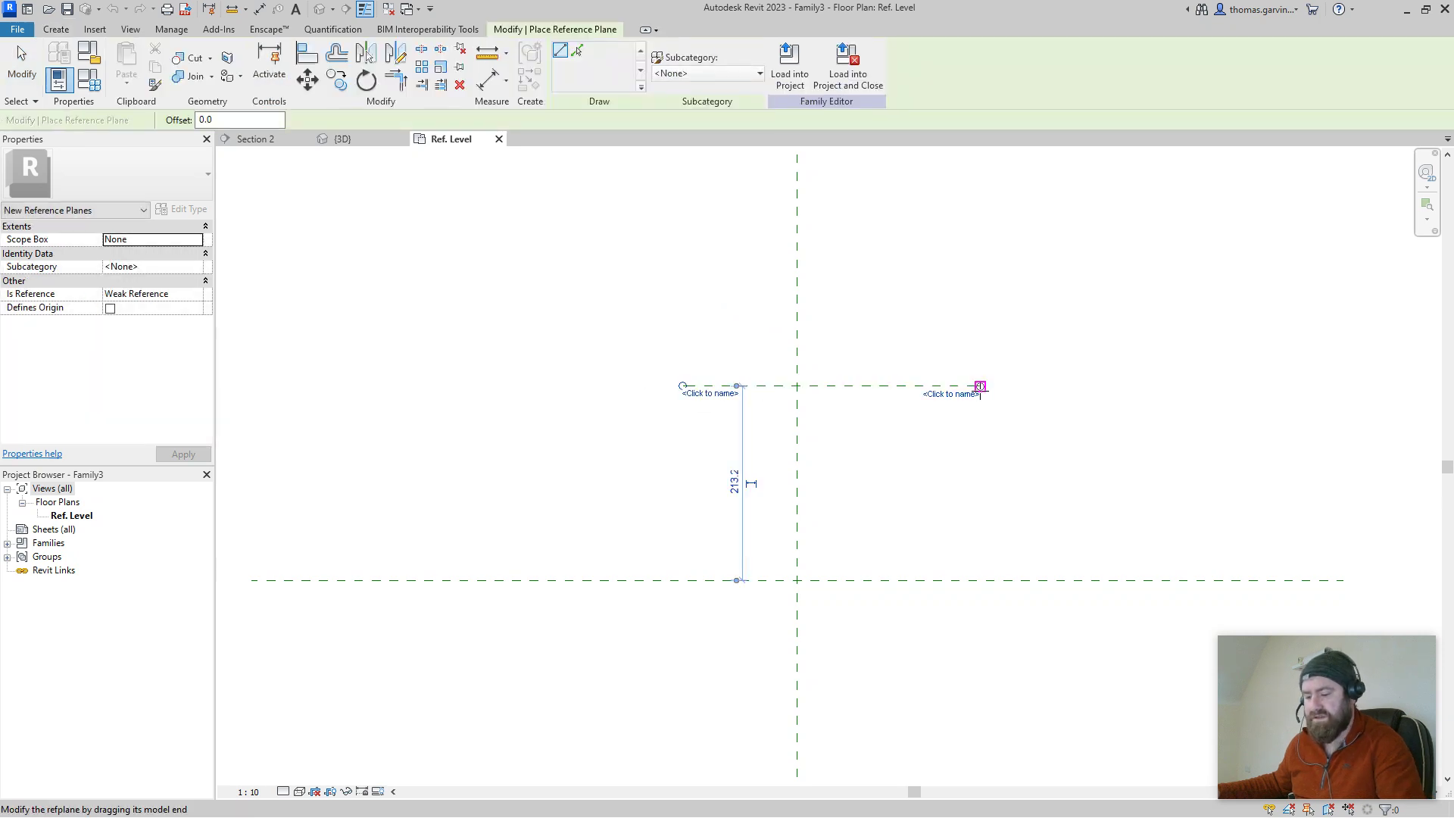
{"action": "key", "text": "Escape"}
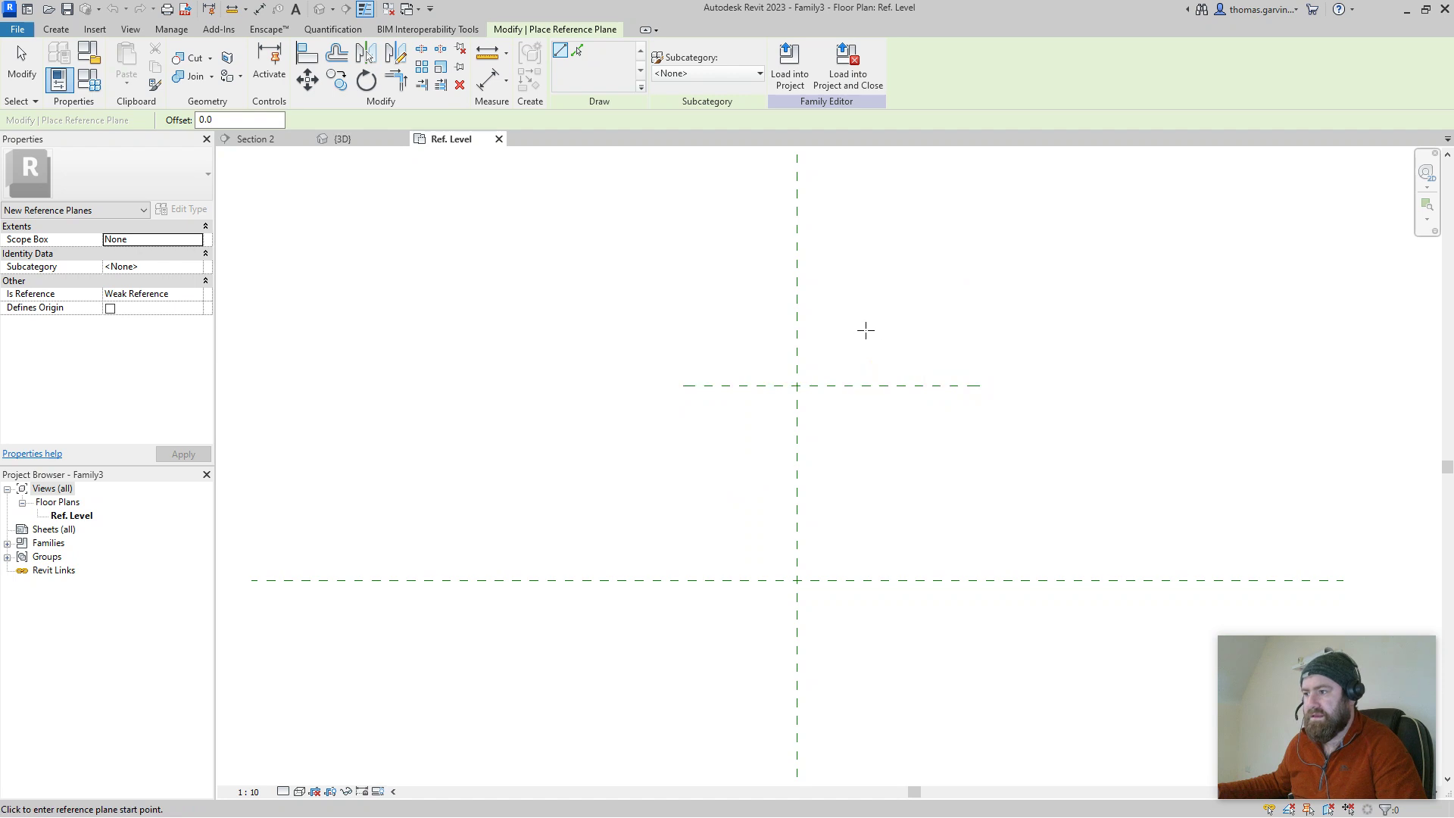
{"action": "left_click", "coordinate": [728, 334]}
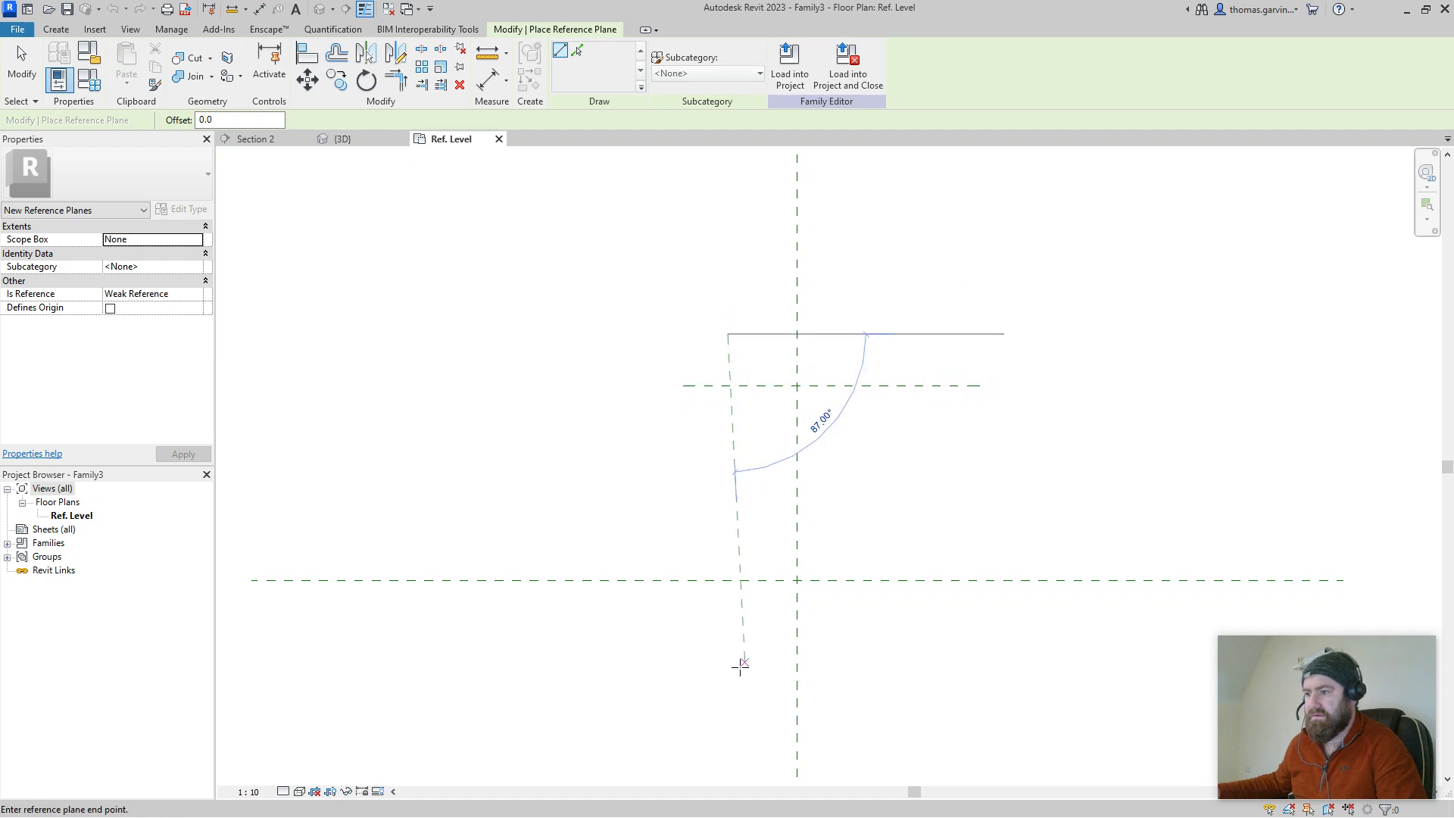
{"action": "left_click", "coordinate": [728, 675]}
{"action": "key", "text": "Escape"}
{"action": "key", "text": "Escape"}
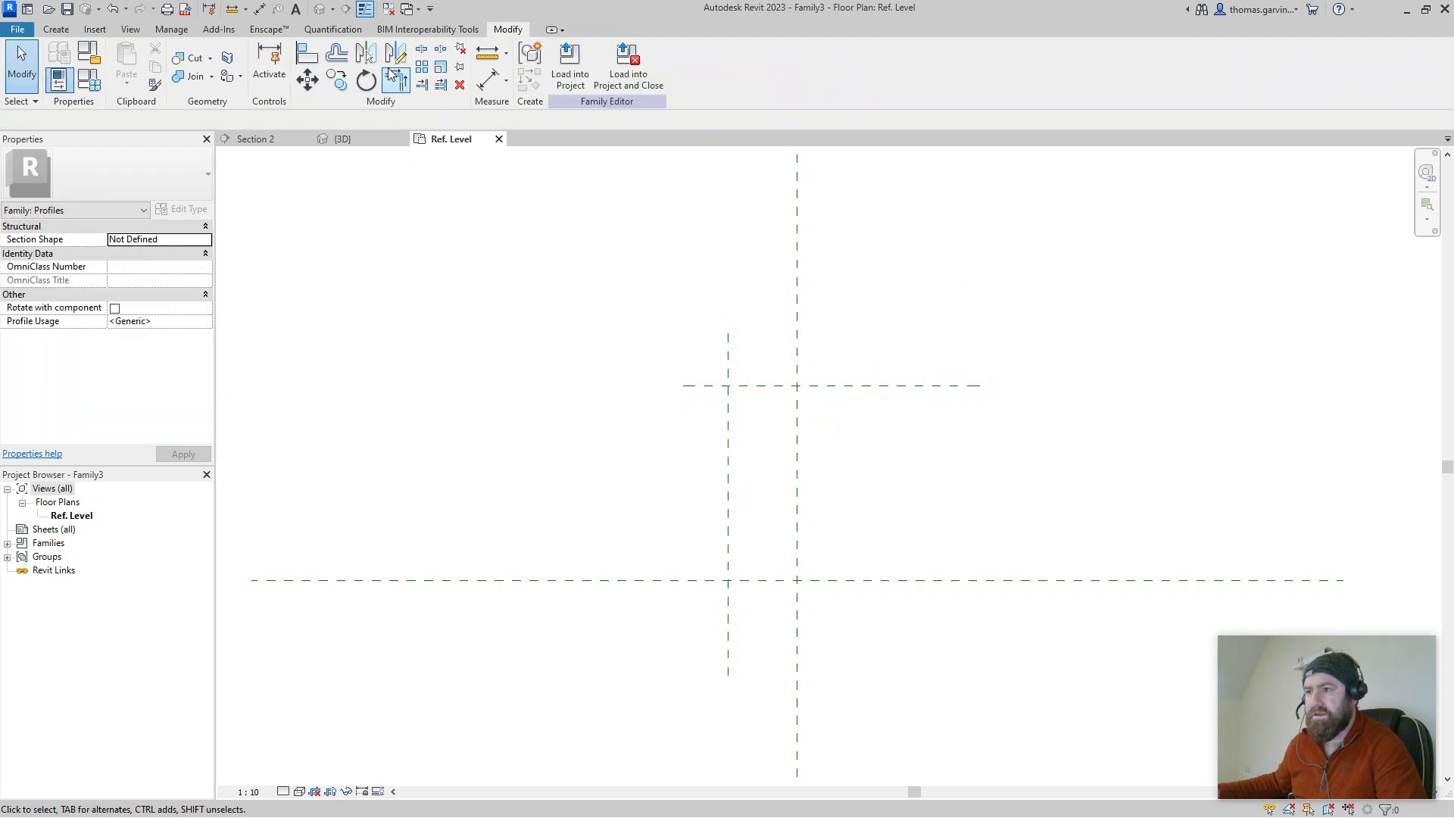
Step: Draw a short sloped line down-left from the upper plane intersection
{"action": "left_click", "coordinate": [56, 29]}
{"action": "left_click", "coordinate": [105, 66]}
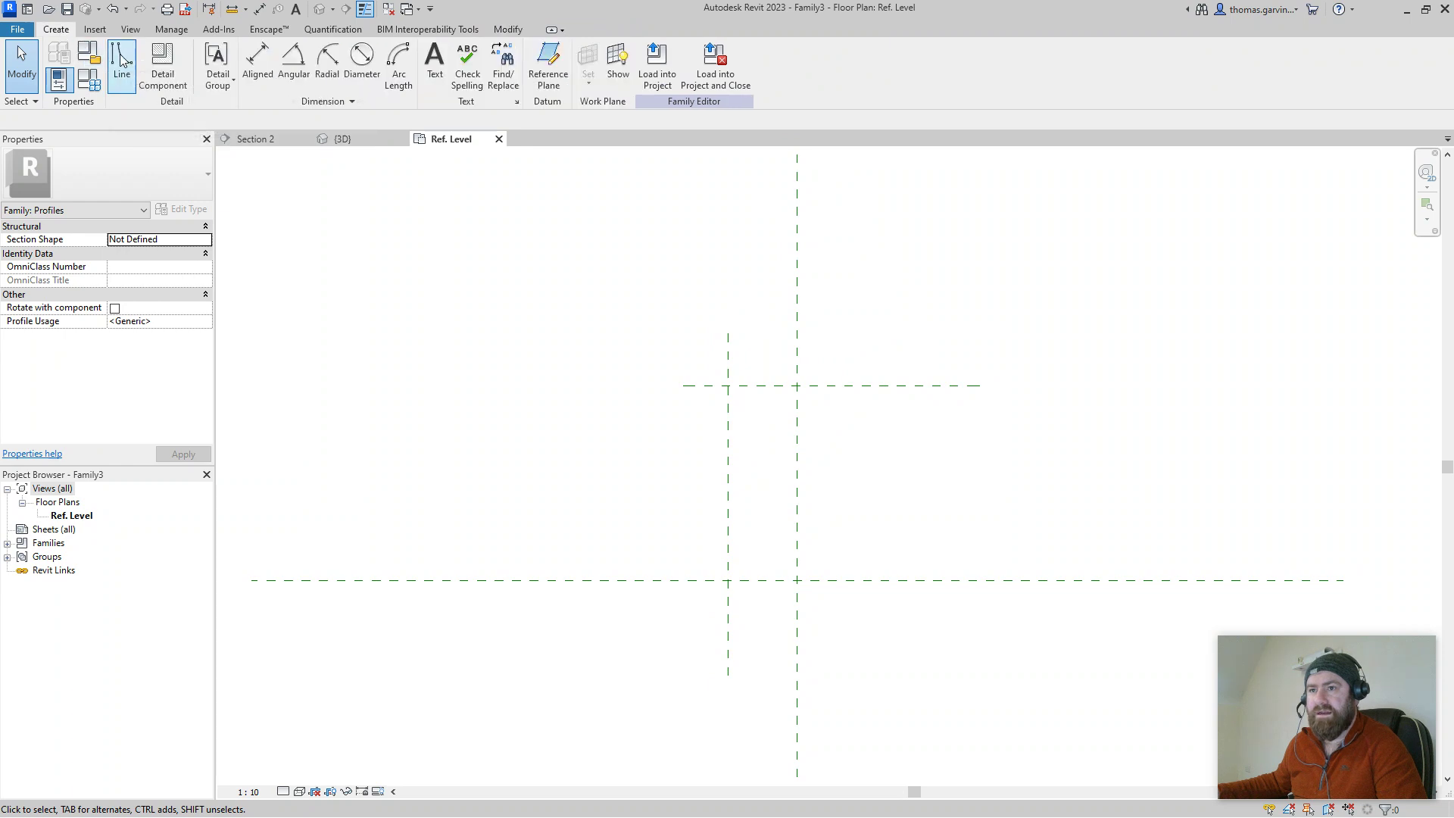
{"action": "left_click", "coordinate": [796, 386]}
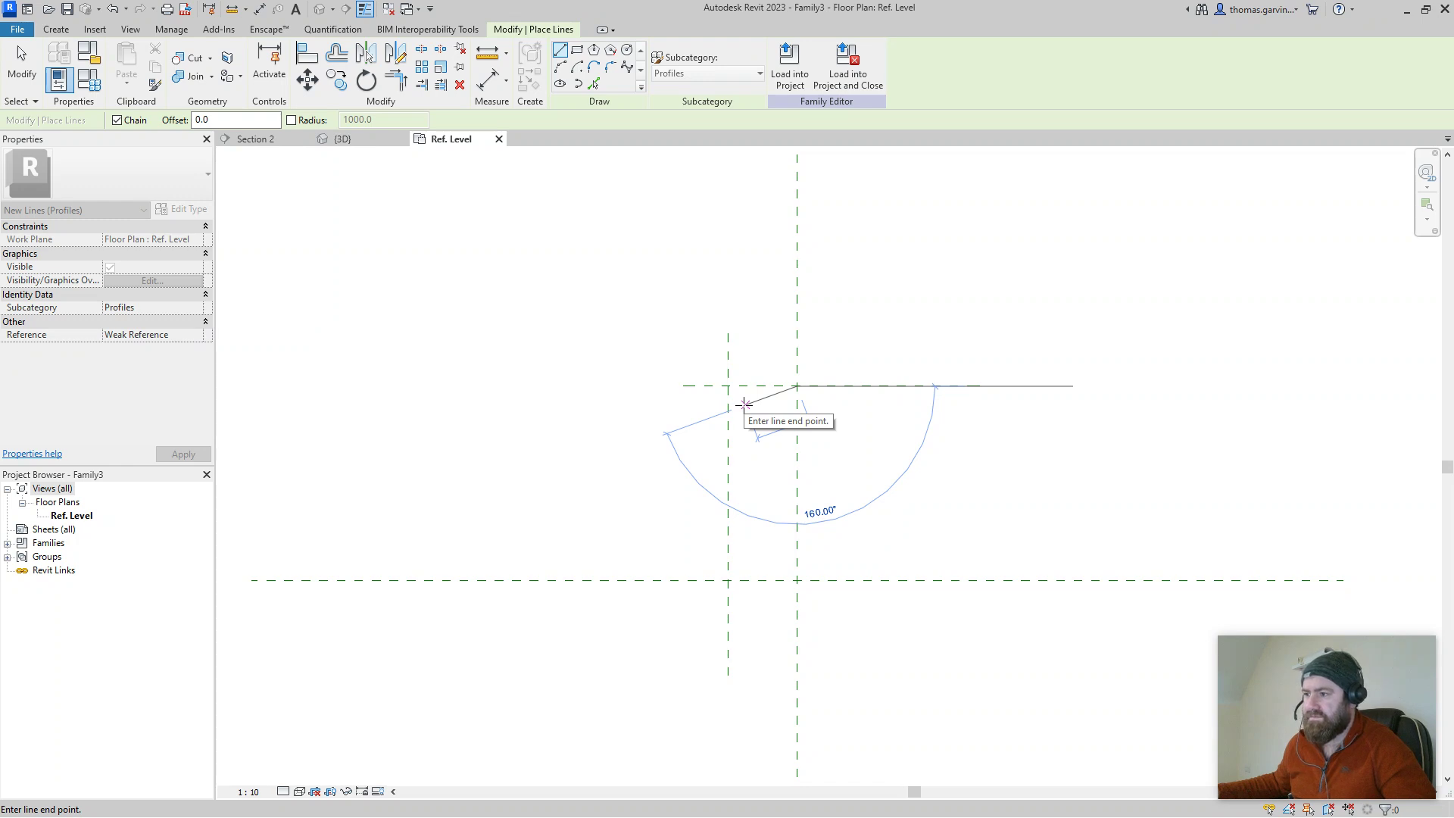
{"action": "left_click", "coordinate": [744, 405]}
{"action": "key", "text": "Escape"}
{"action": "key", "text": "Escape"}
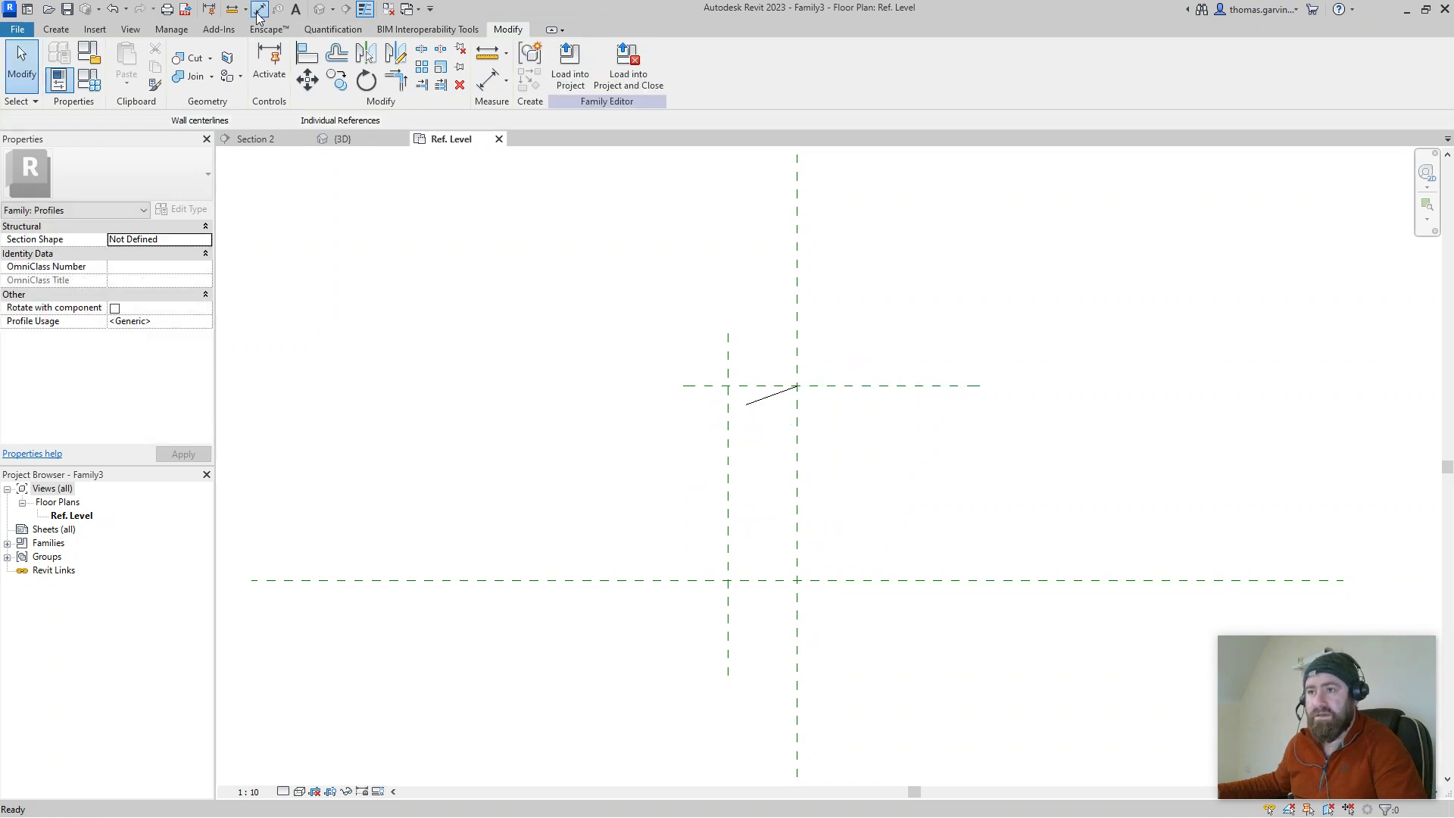
Step: Add a 20° angular dimension between the horizontal reference plane and the sloped line
{"action": "left_click", "coordinate": [258, 13]}
{"action": "left_click", "coordinate": [604, 64]}
{"action": "scroll", "coordinate": [750, 389], "scroll_direction": "up", "scroll_amount": 2}
{"action": "left_click", "coordinate": [752, 389]}
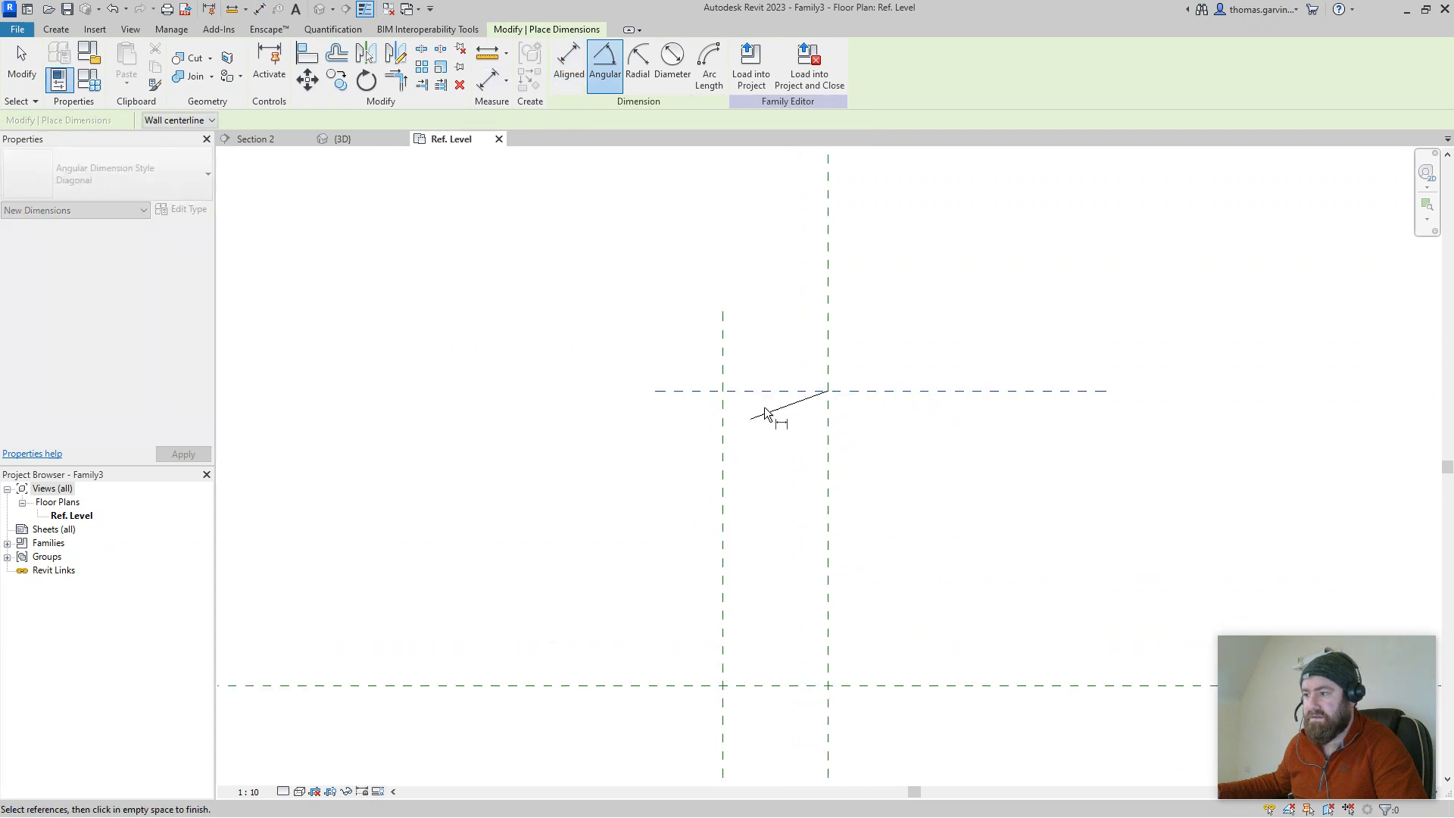
{"action": "left_click", "coordinate": [765, 413]}
{"action": "left_click", "coordinate": [545, 450]}
{"action": "key", "text": "Escape"}
{"action": "key", "text": "Escape"}
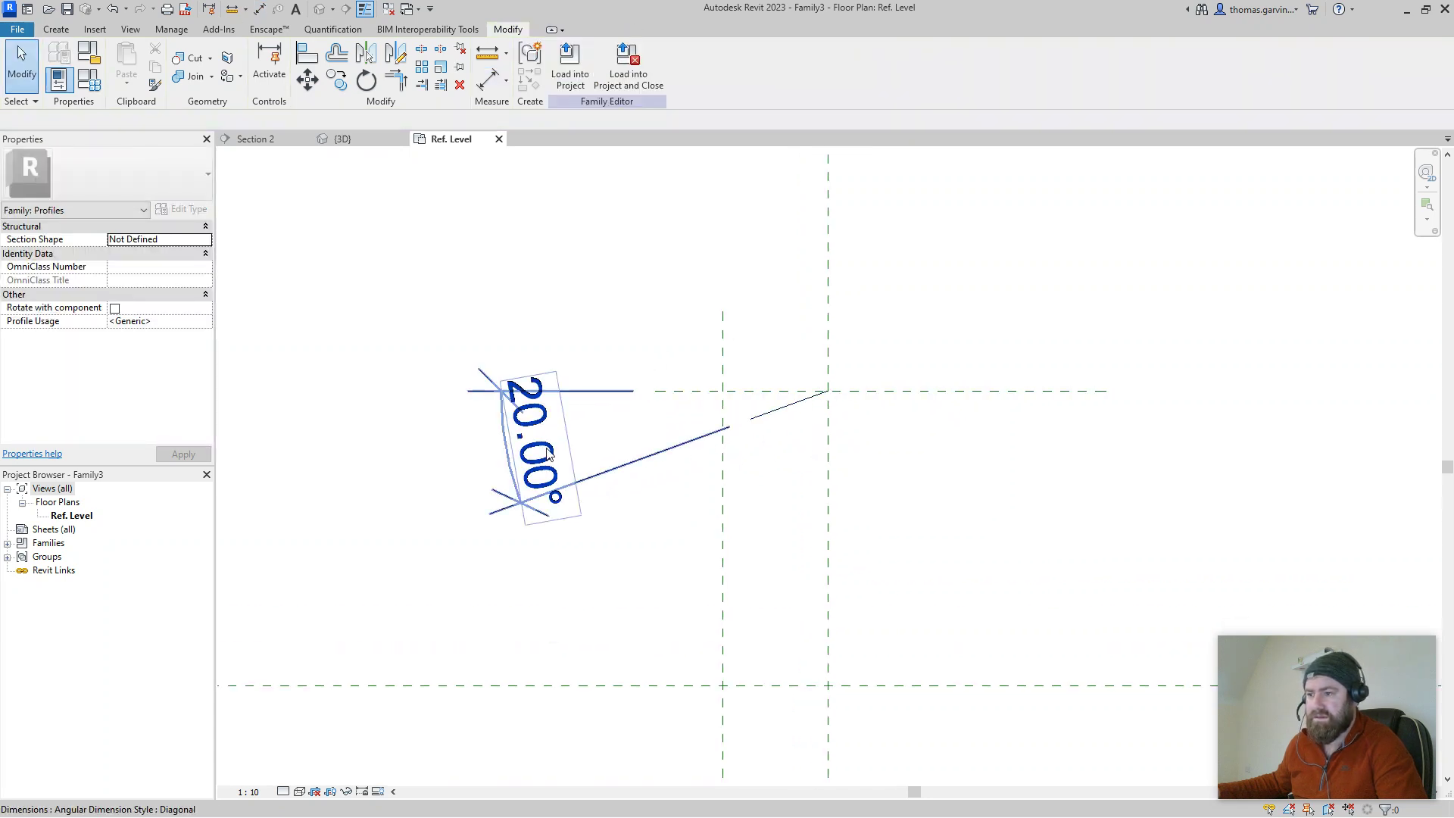
Step: Label the angle dimension with a new type parameter 'Angle' and set it to 15°
{"action": "left_click", "coordinate": [549, 453]}
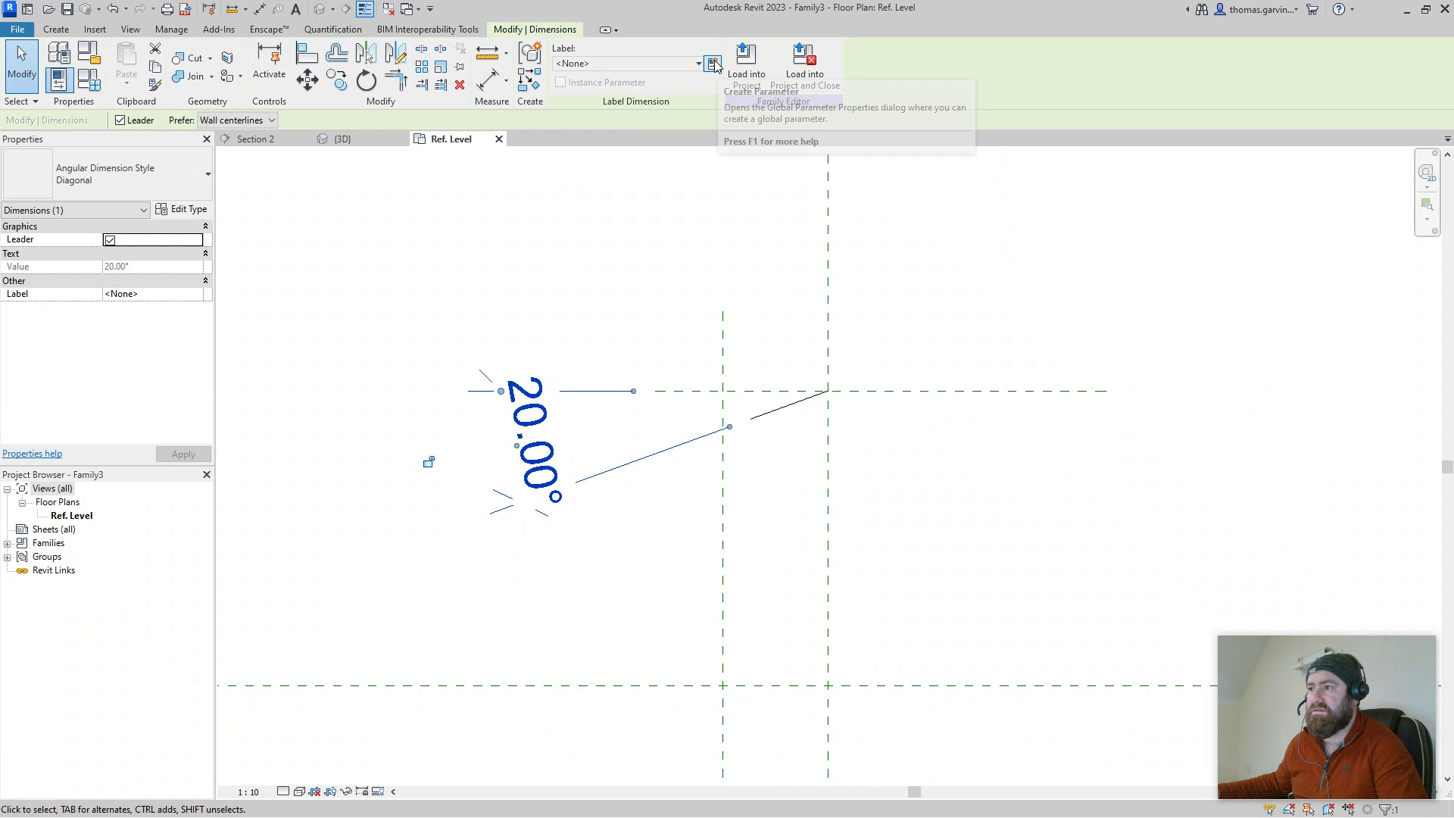
{"action": "left_click", "coordinate": [711, 63]}
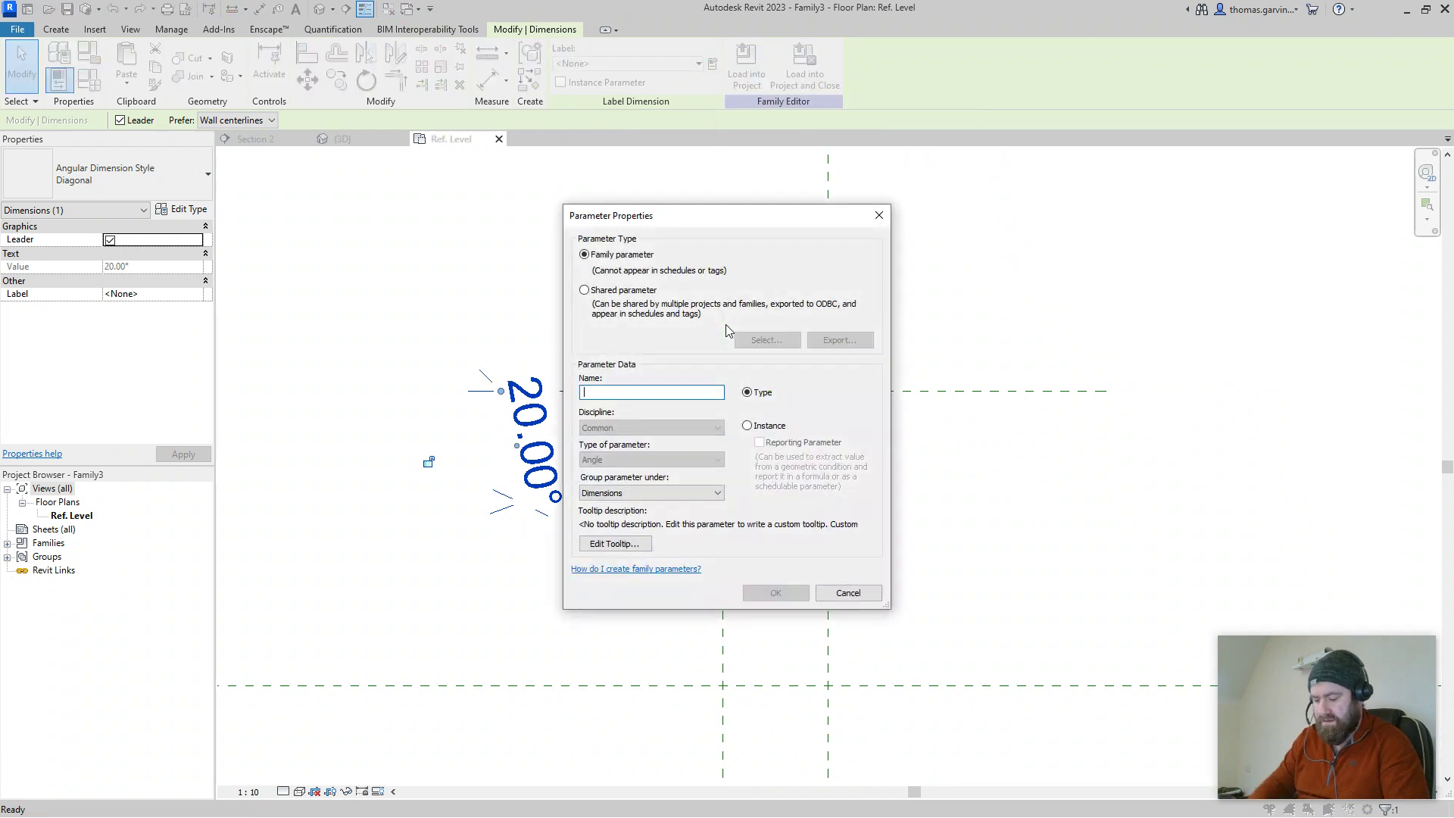
{"action": "type", "text": "Angle"}
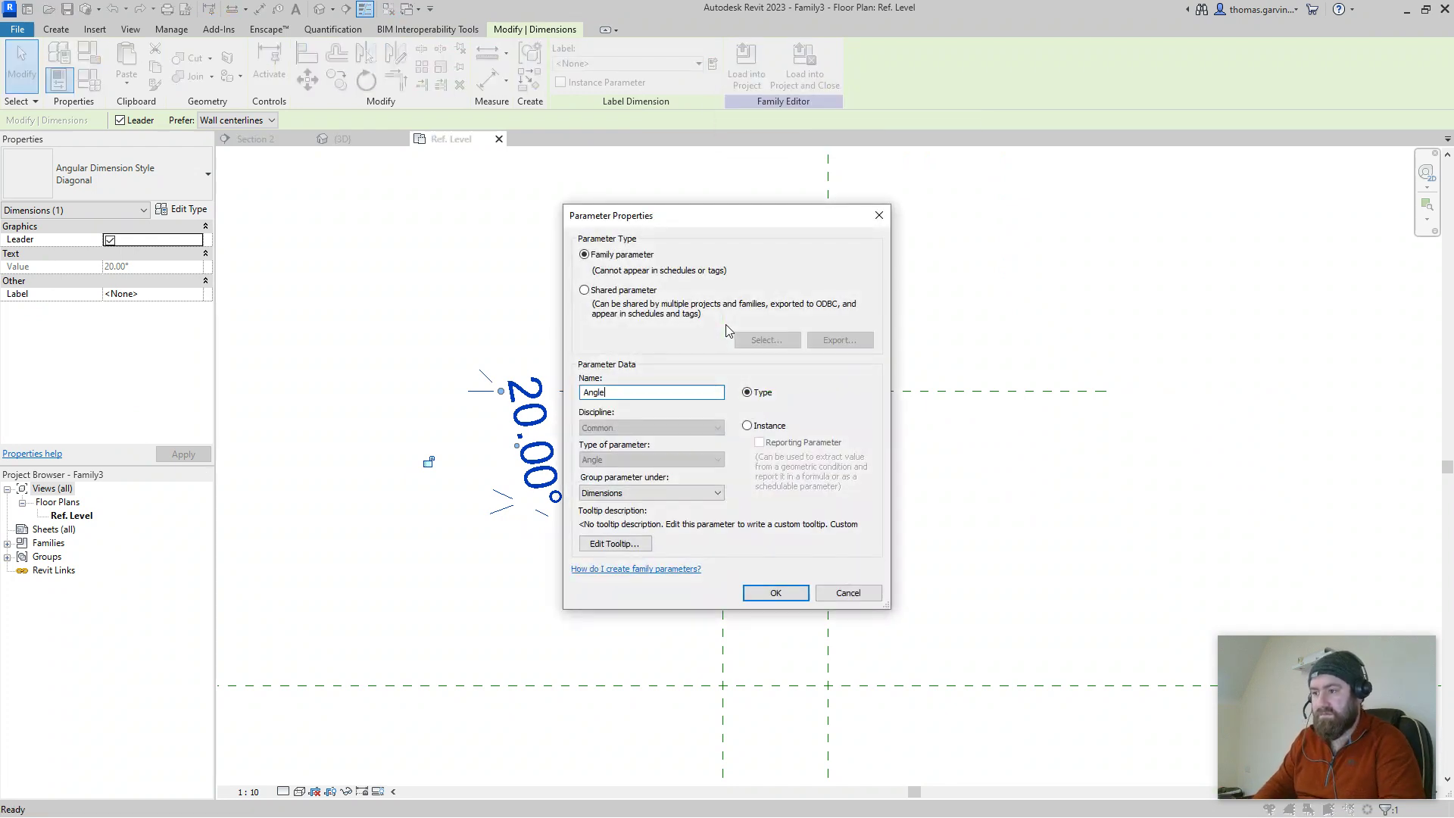
{"action": "left_click", "coordinate": [780, 594]}
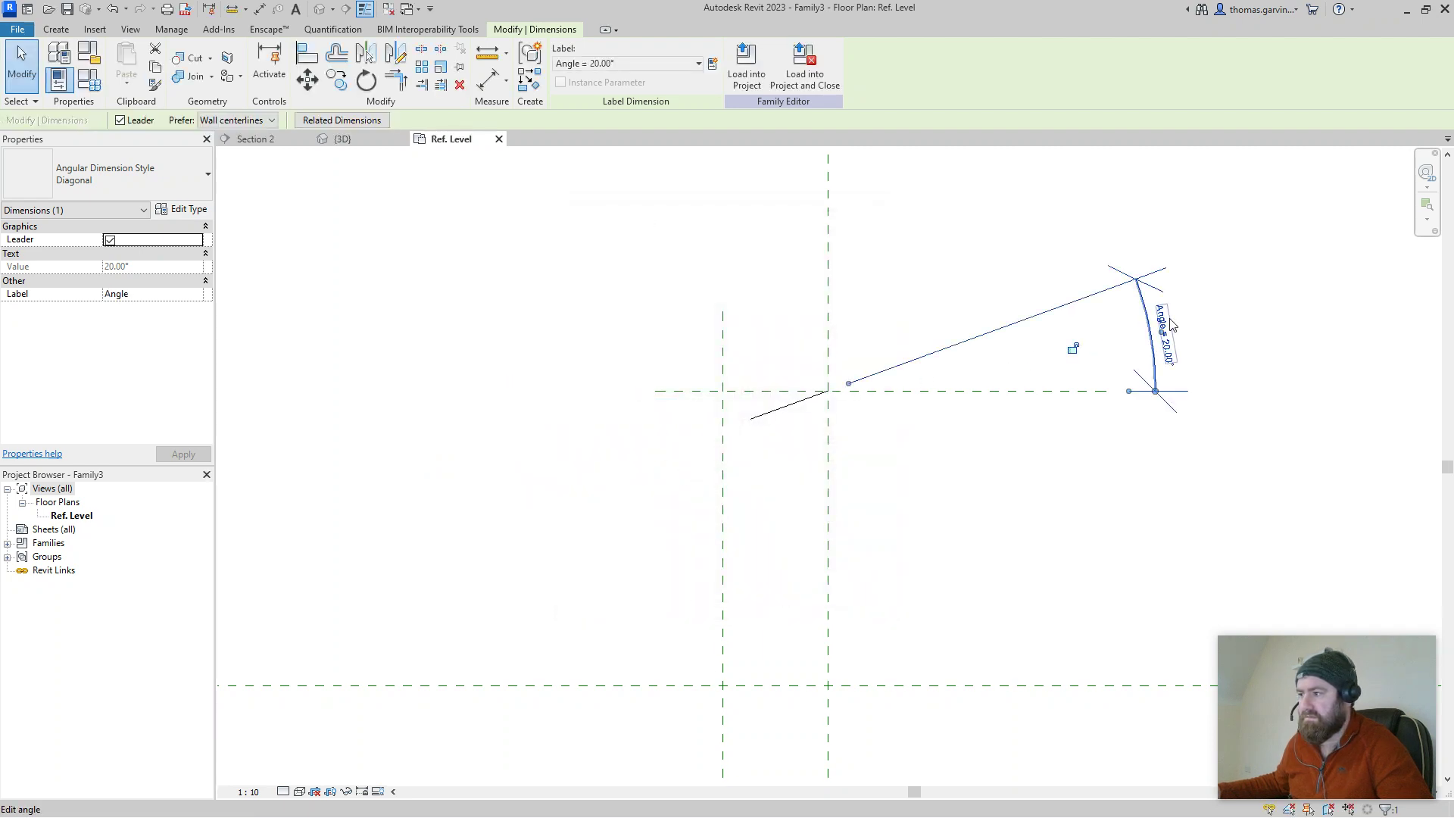
{"action": "left_click", "coordinate": [1172, 324]}
{"action": "type", "text": "15"}
{"action": "key", "text": "Return"}
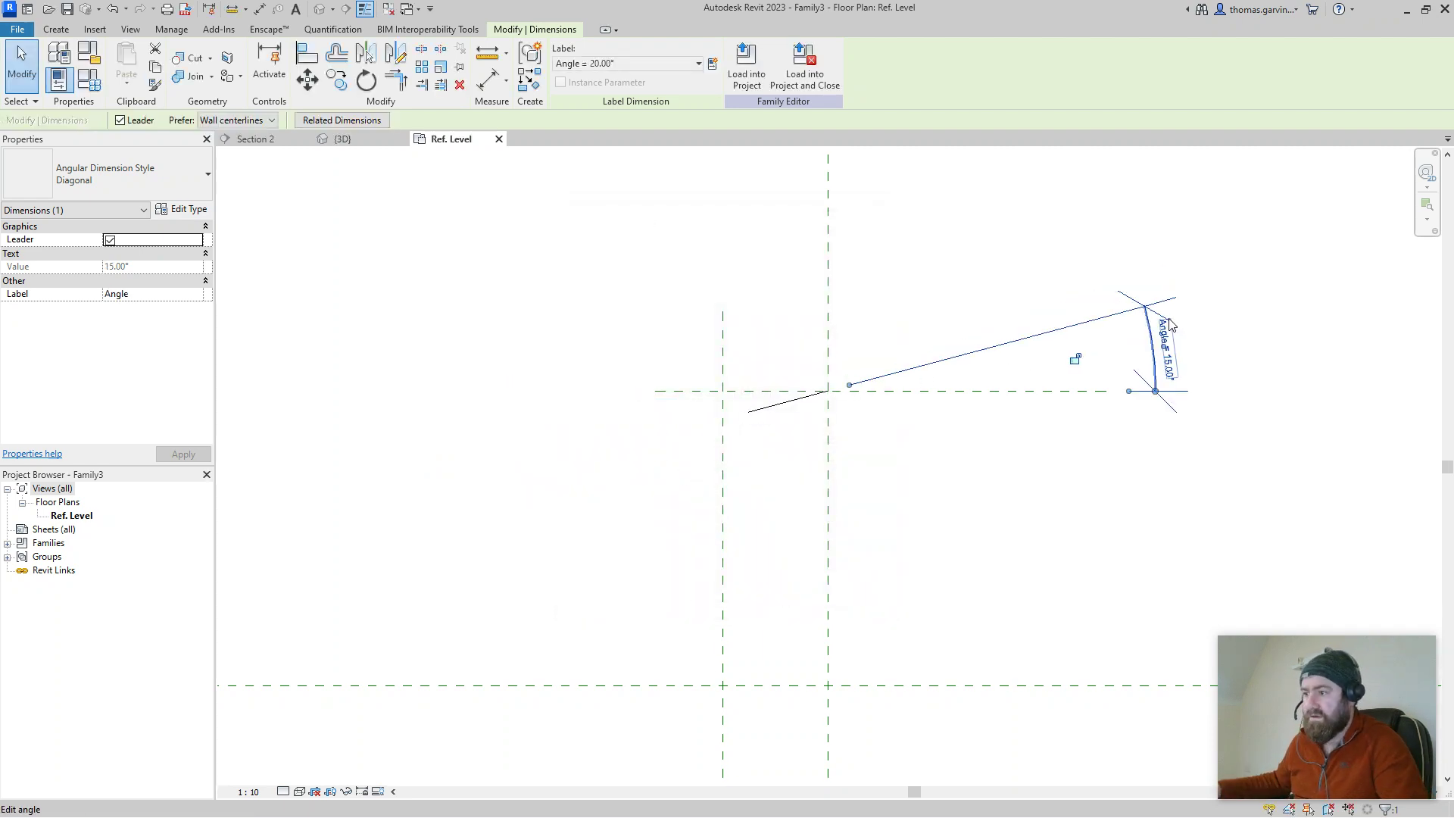
Step: Pick profile lines along the left vertical, centre vertical and base reference planes
{"action": "key", "text": "Escape"}
{"action": "left_click", "coordinate": [56, 29]}
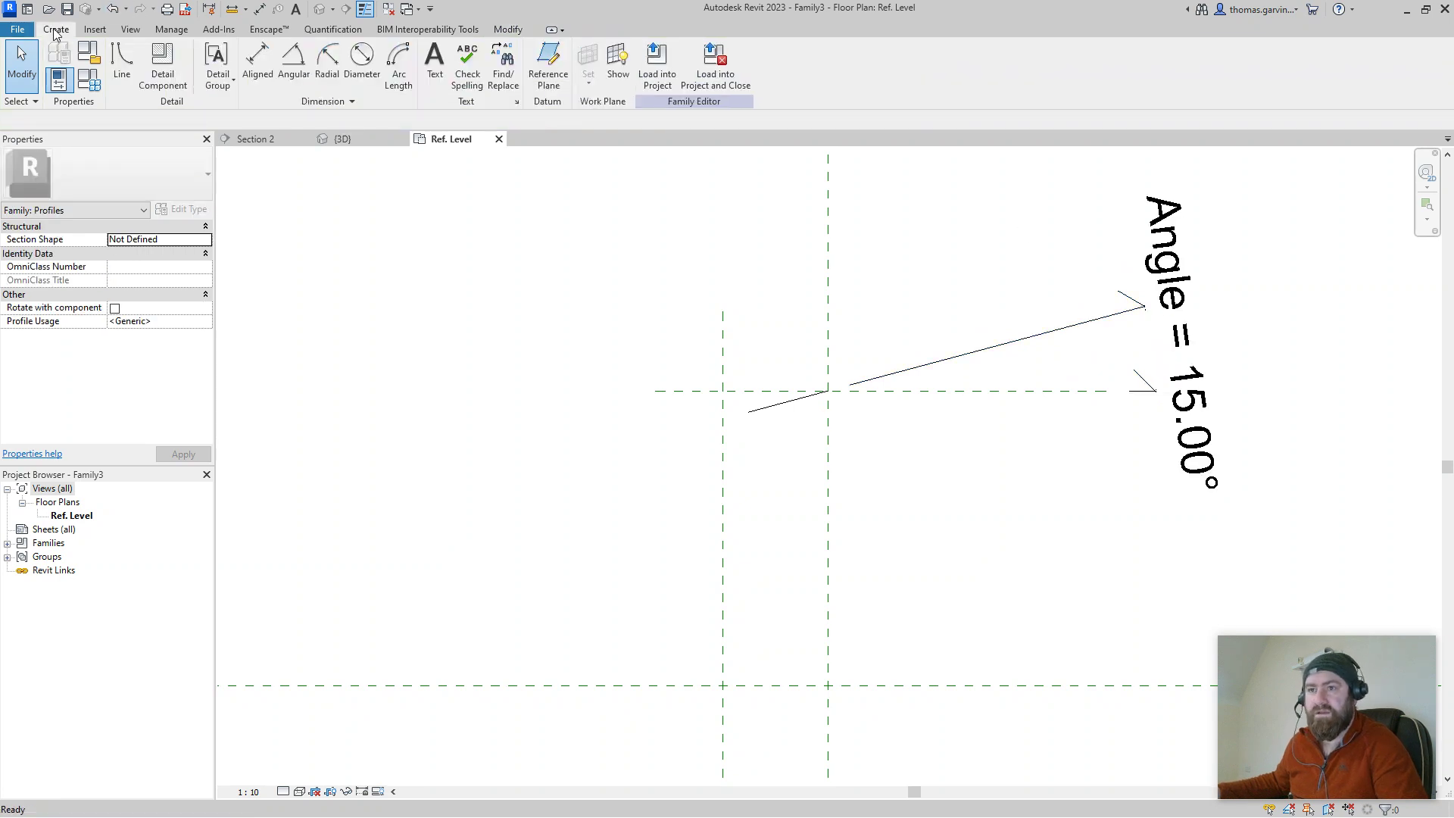
{"action": "left_click", "coordinate": [121, 64]}
{"action": "left_click", "coordinate": [594, 84]}
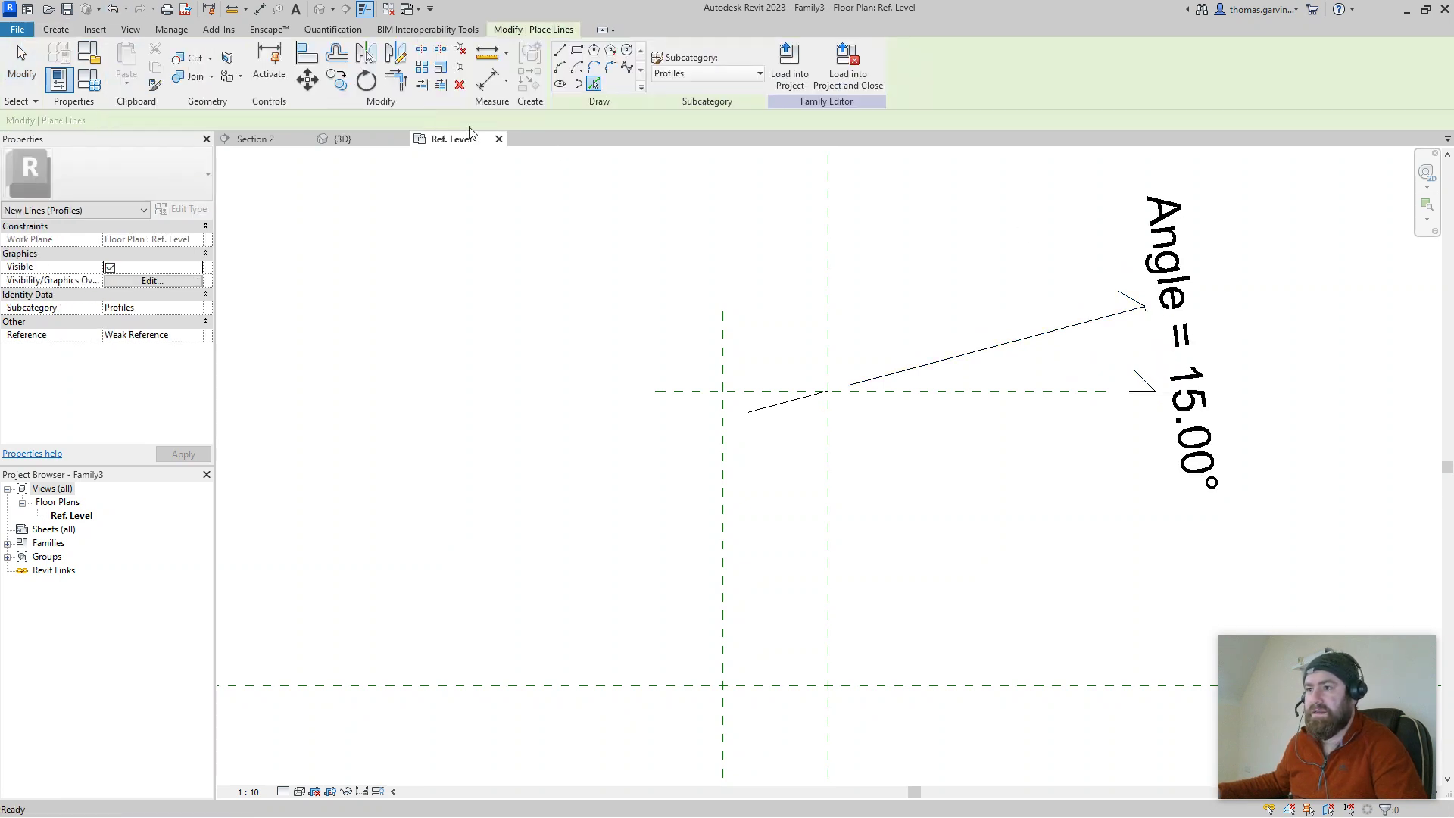
{"action": "left_click", "coordinate": [722, 543]}
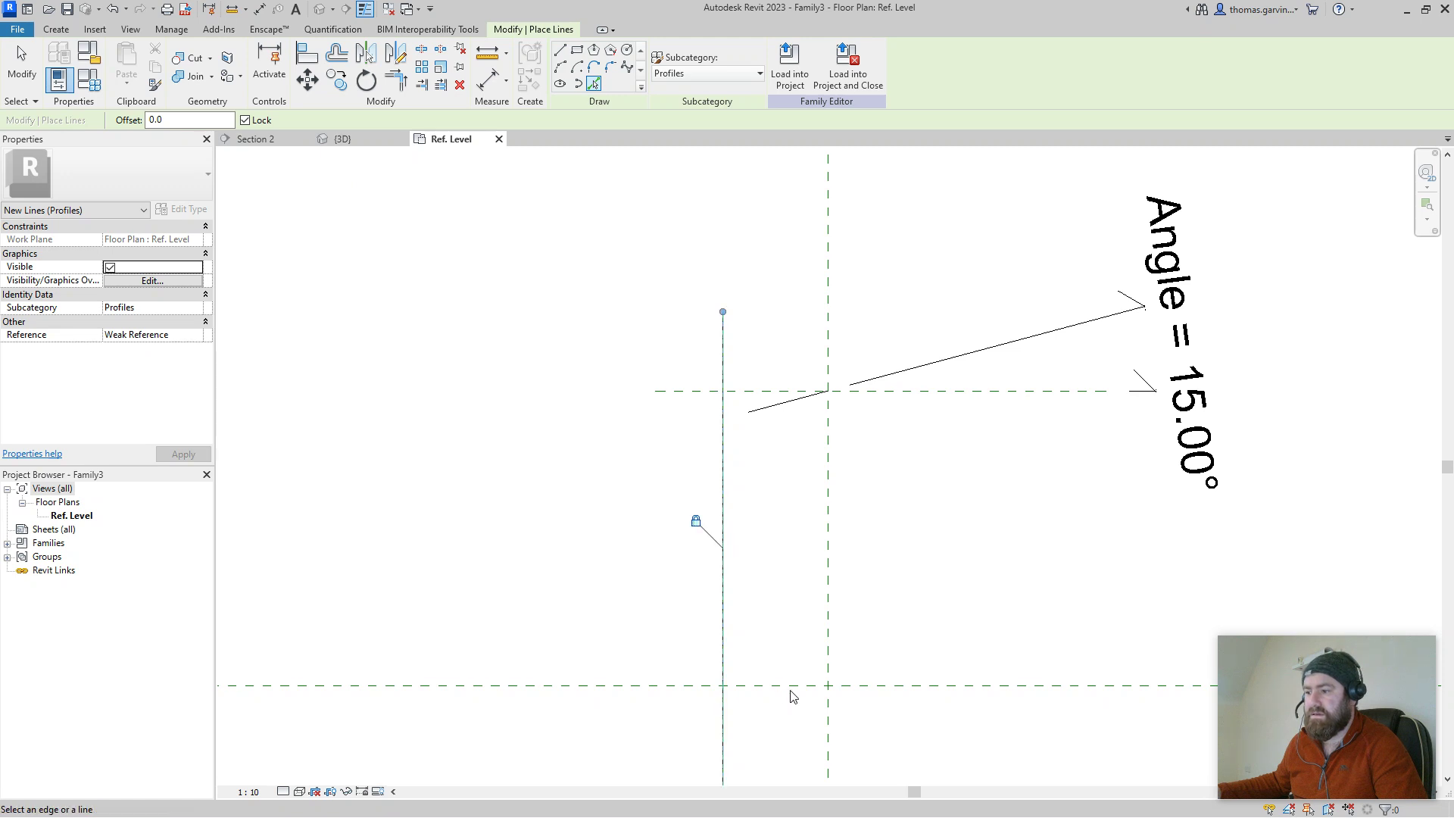
{"action": "left_click", "coordinate": [829, 686]}
{"action": "left_click", "coordinate": [828, 465]}
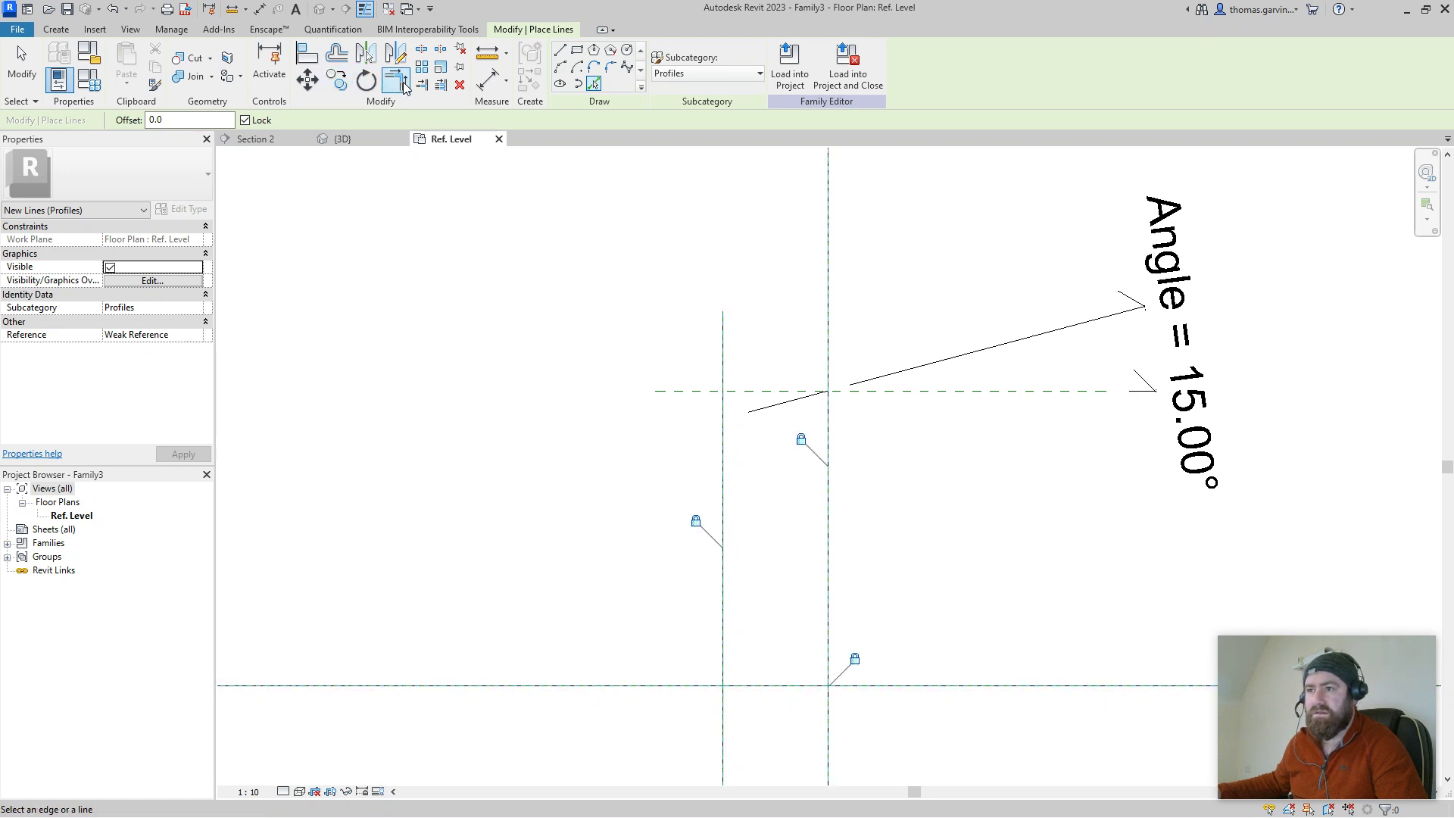
Step: Trim the sloped, side and bottom lines into four closed corners
{"action": "left_click", "coordinate": [395, 80]}
{"action": "left_click", "coordinate": [742, 410]}
{"action": "left_click", "coordinate": [720, 445]}
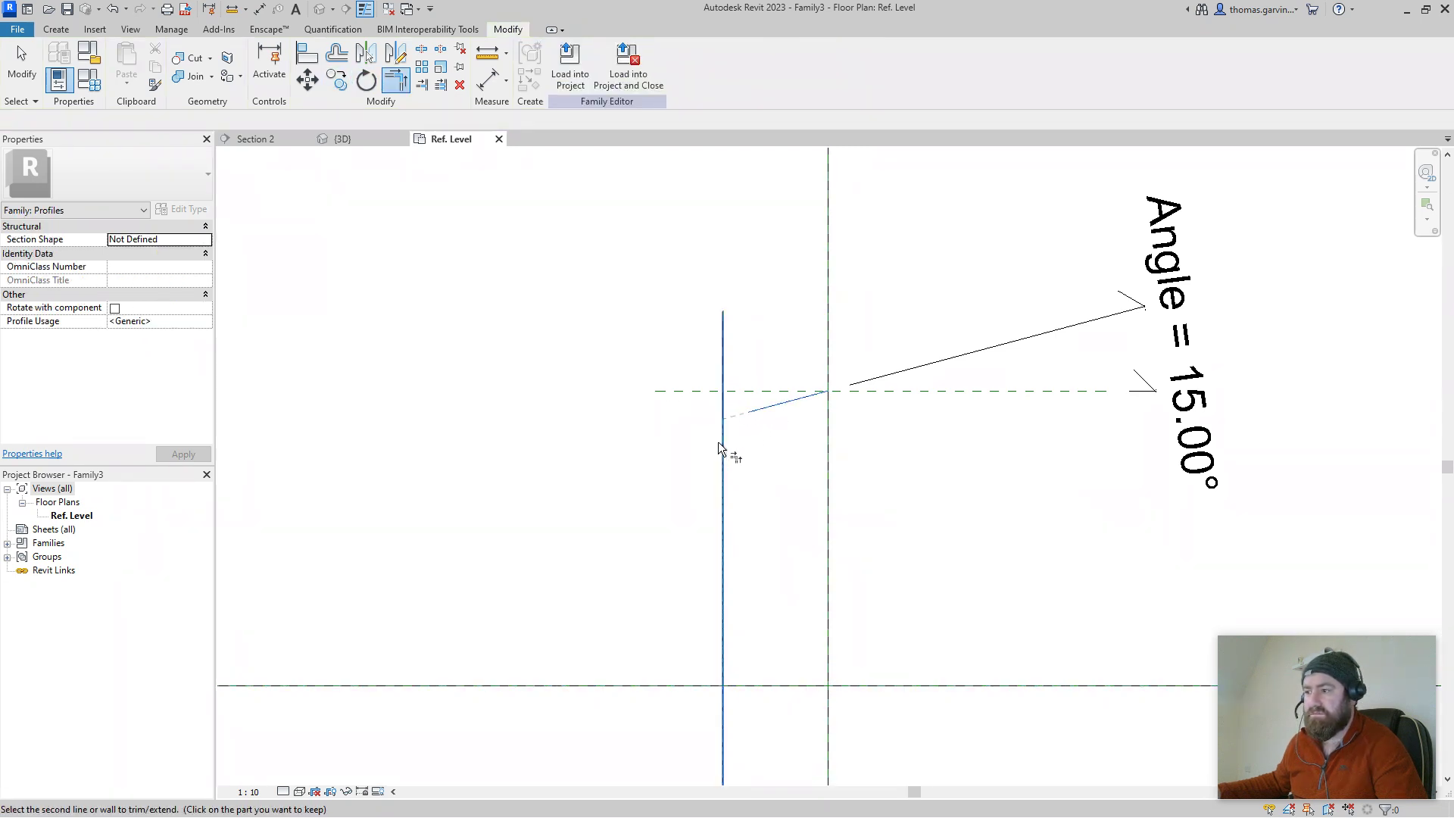
{"action": "left_click", "coordinate": [774, 401]}
{"action": "left_click", "coordinate": [832, 454]}
{"action": "left_click", "coordinate": [820, 680]}
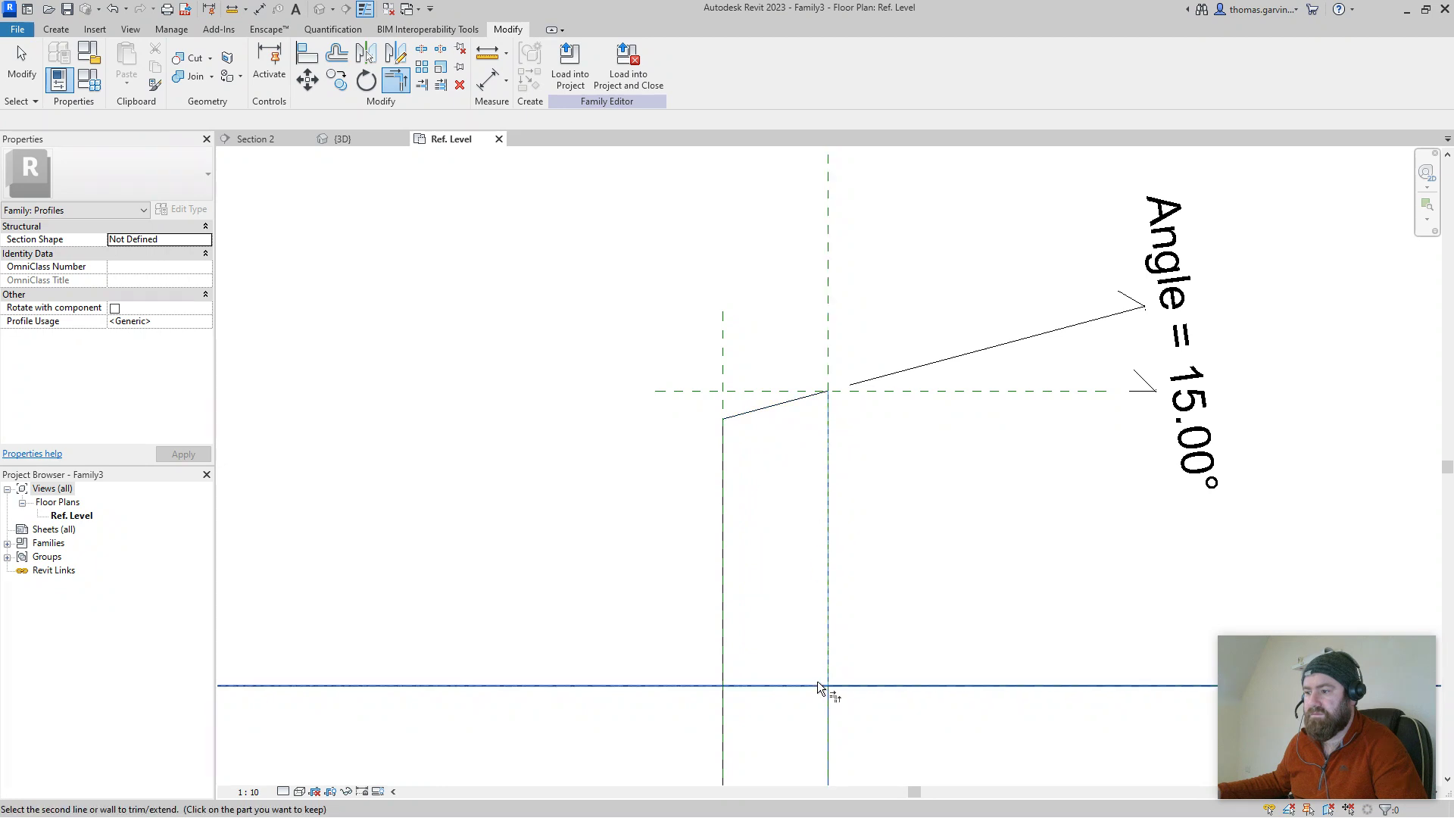
{"action": "left_click", "coordinate": [821, 687]}
{"action": "left_click", "coordinate": [785, 686]}
{"action": "left_click", "coordinate": [721, 655]}
{"action": "scroll", "coordinate": [780, 625], "scroll_direction": "down", "scroll_amount": 3}
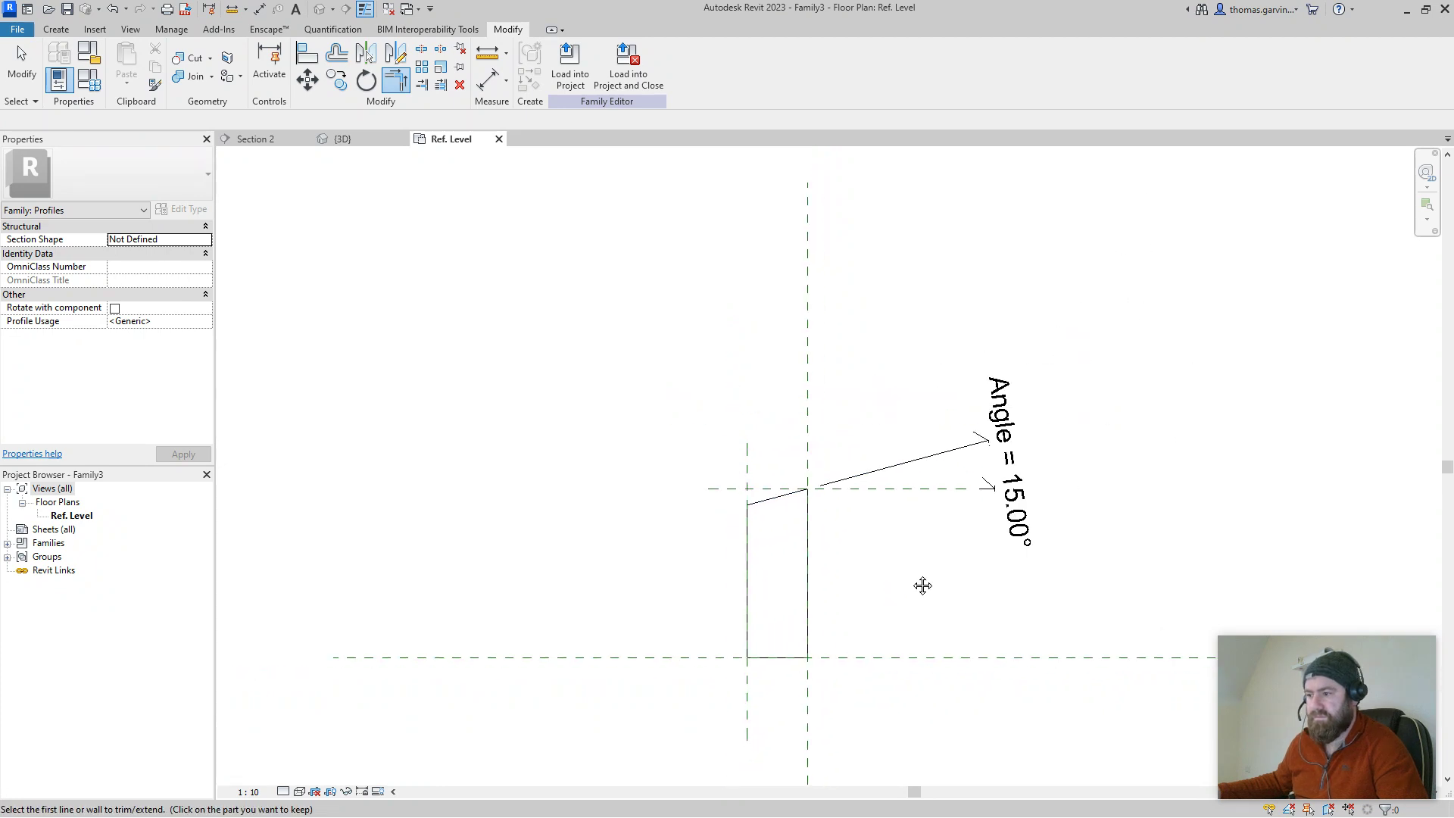
{"action": "key", "text": "Escape"}
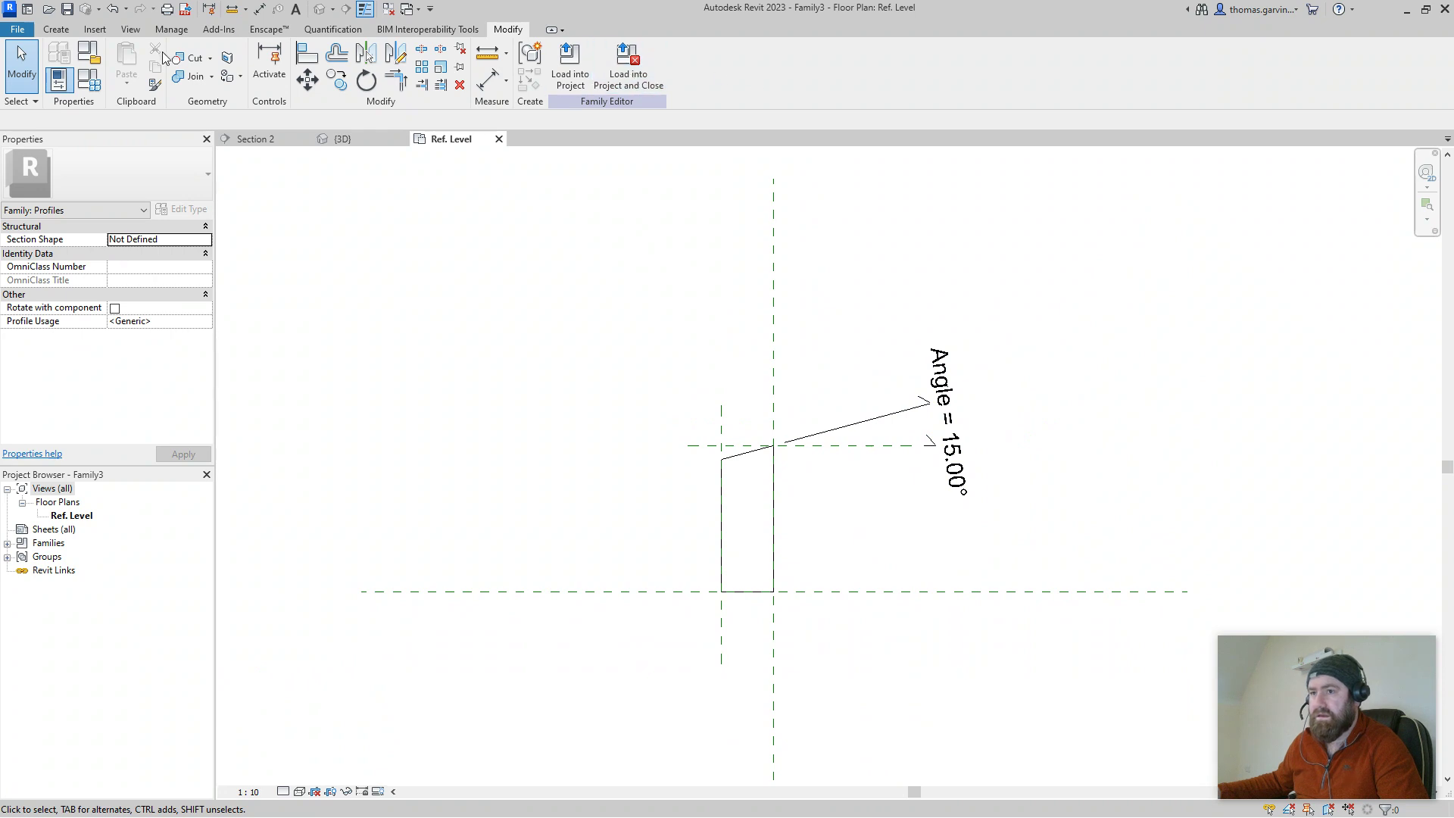
Step: Save the profile family as 'Cavity Fill' in the Walls folder
{"action": "left_click", "coordinate": [16, 29]}
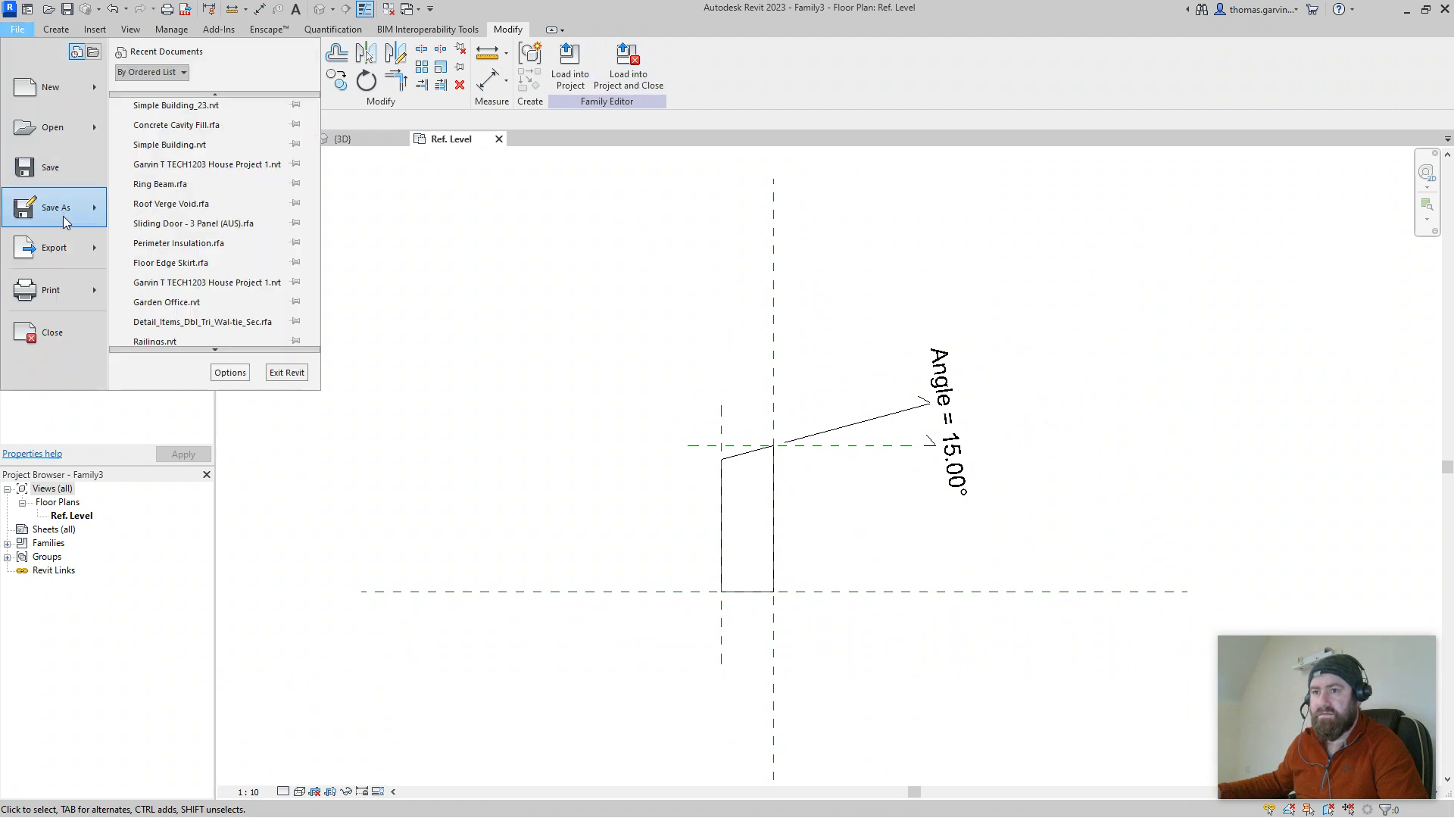
{"action": "left_click", "coordinate": [384, 239]}
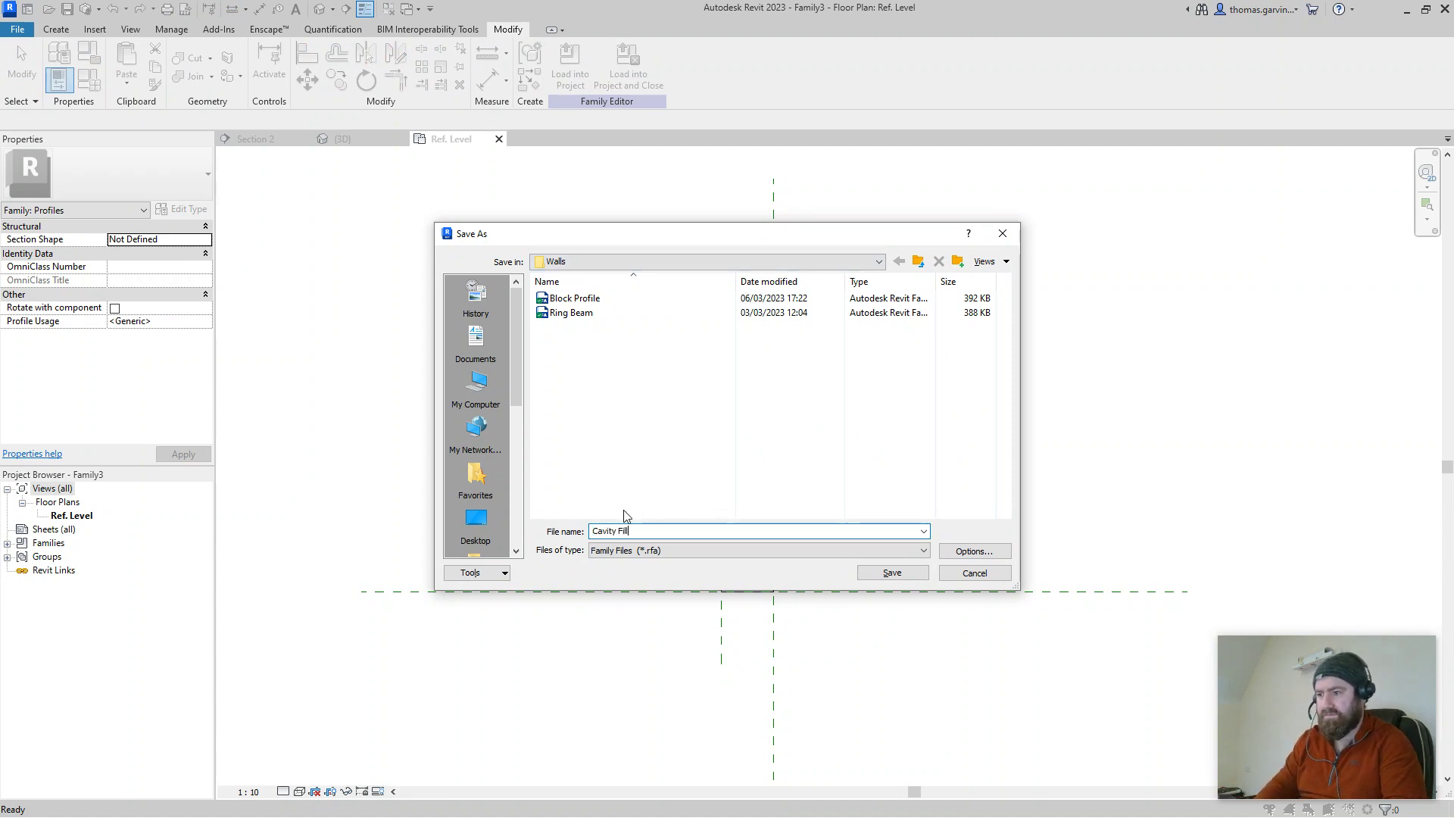
{"action": "left_click", "coordinate": [892, 572]}
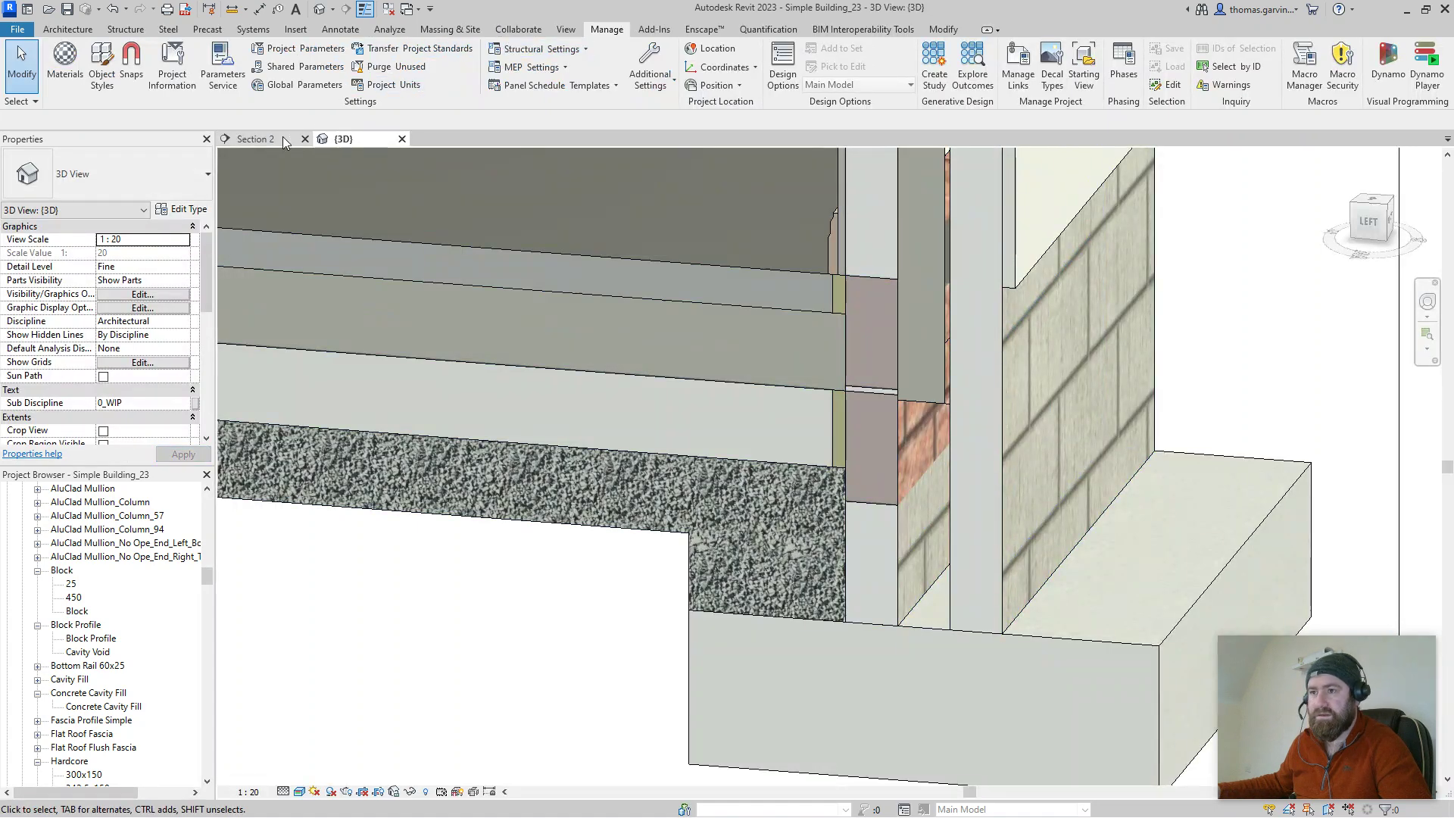
Step: From Section 2, open the 300mm Rising Wall type's Wall Sweeps, showing two Block Profile sweeps
{"action": "left_click", "coordinate": [272, 139]}
{"action": "left_click", "coordinate": [666, 406]}
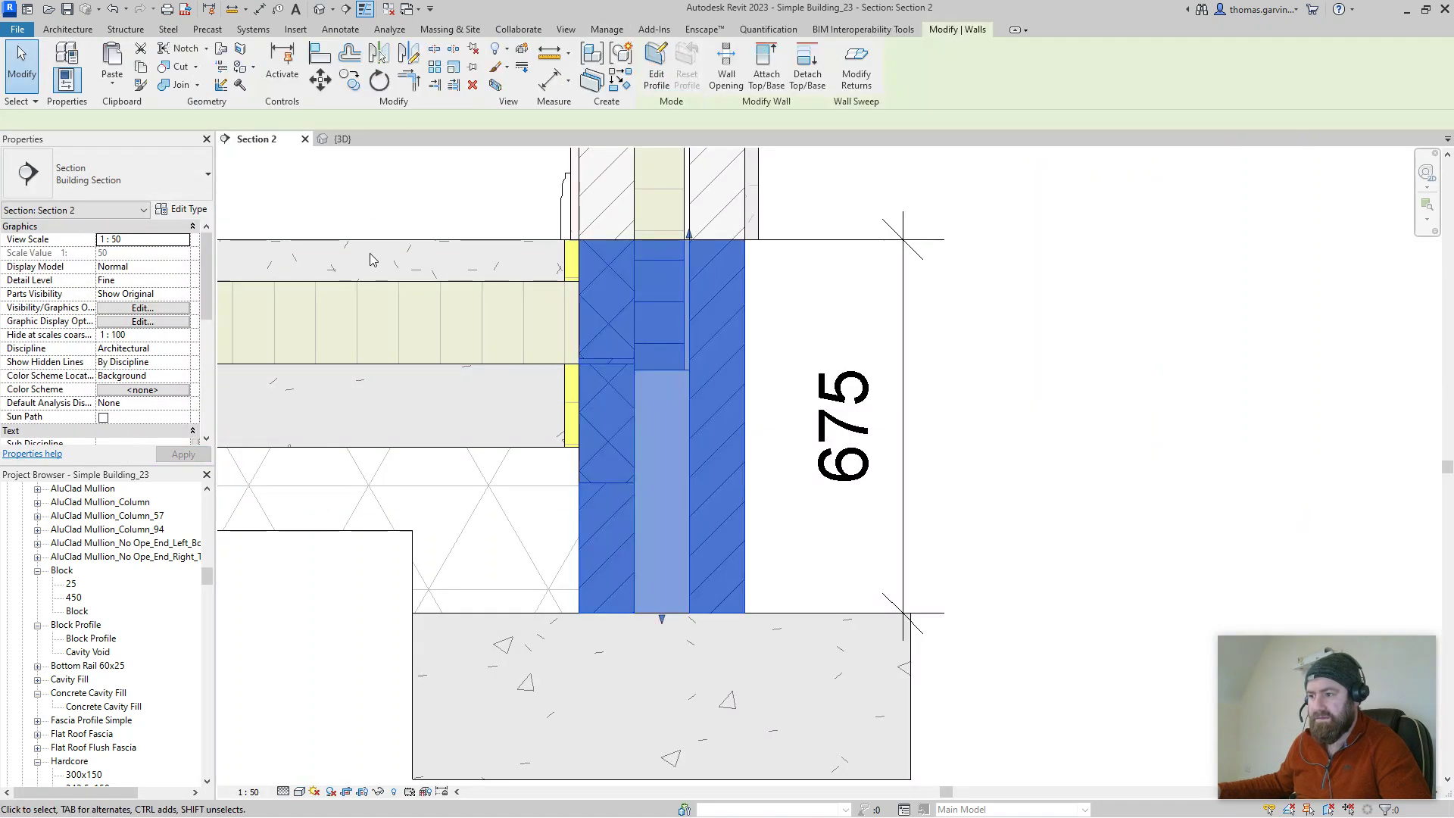
{"action": "left_click", "coordinate": [189, 209]}
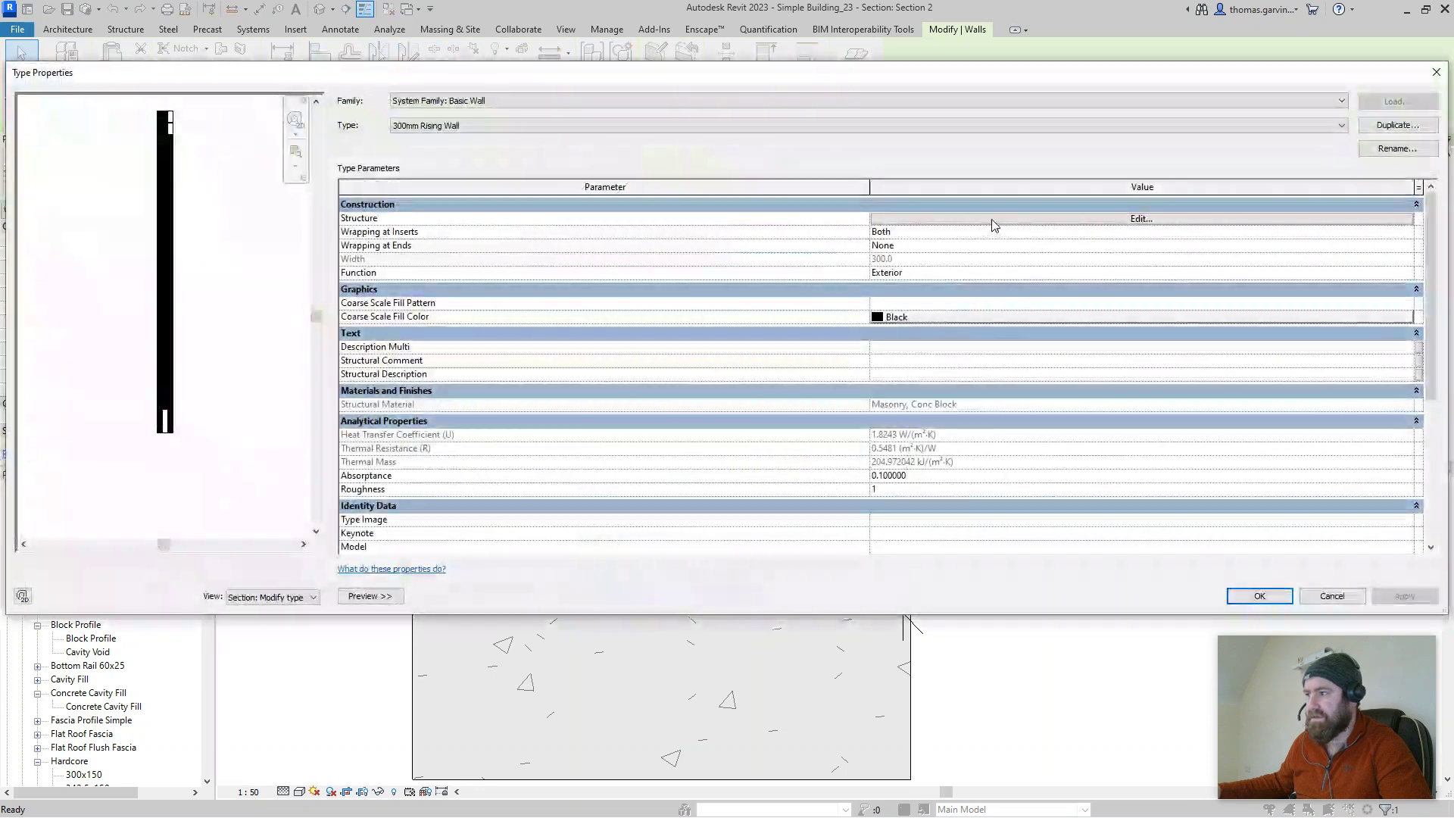
{"action": "left_click", "coordinate": [989, 223]}
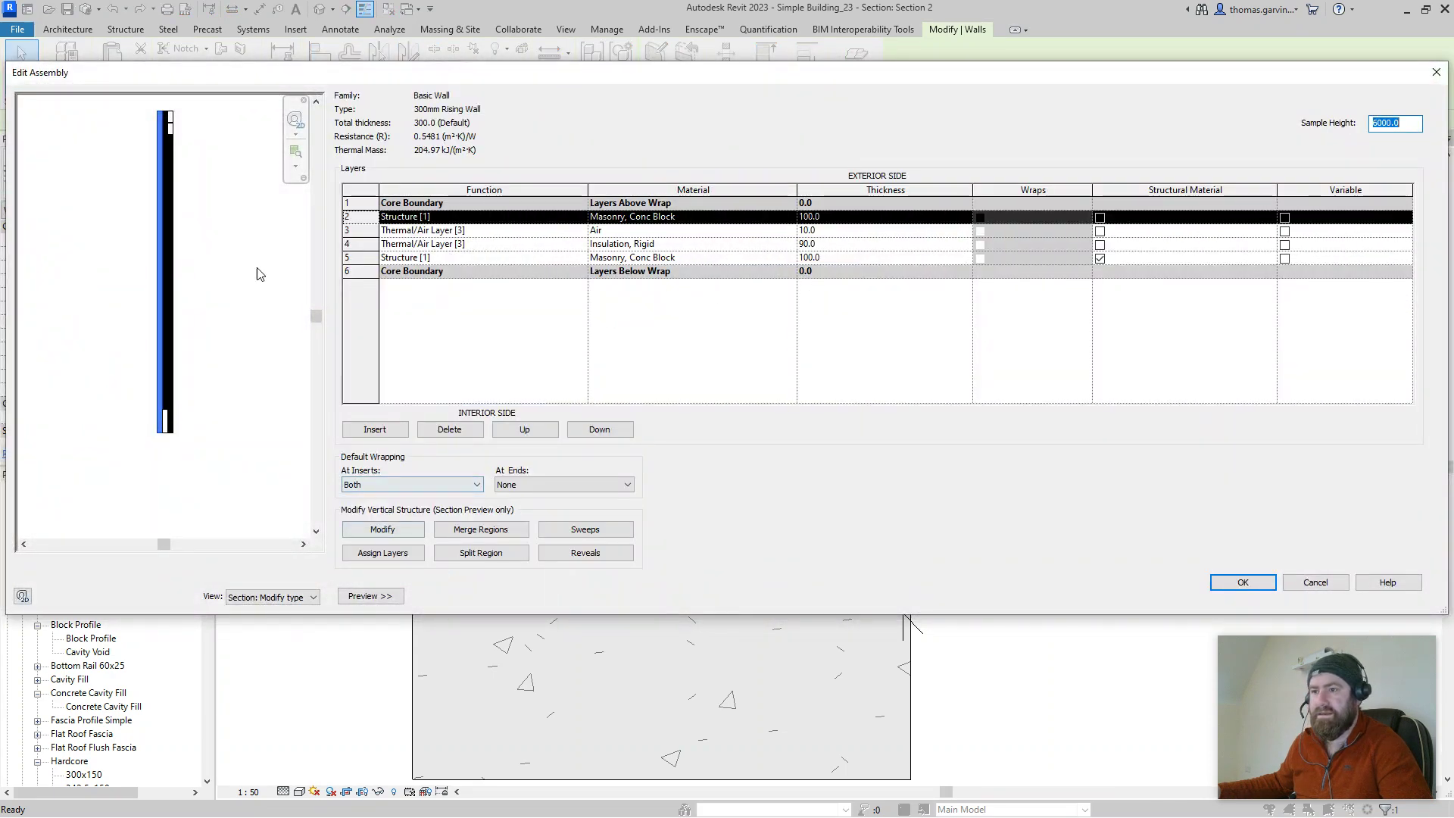
{"action": "scroll", "coordinate": [174, 439], "scroll_direction": "up", "scroll_amount": 4}
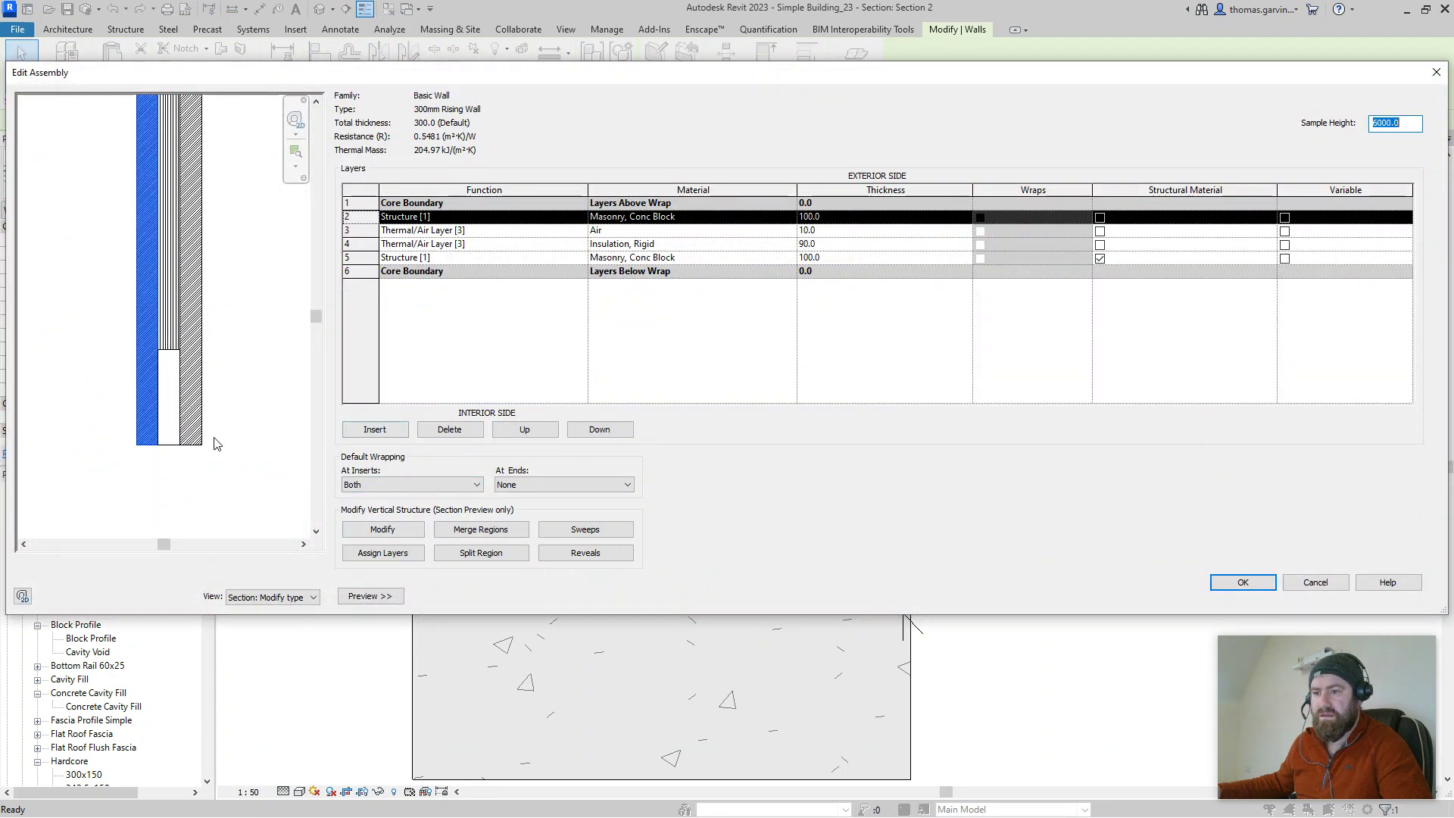
{"action": "scroll", "coordinate": [214, 443], "scroll_direction": "up", "scroll_amount": 2}
{"action": "left_click", "coordinate": [585, 528]}
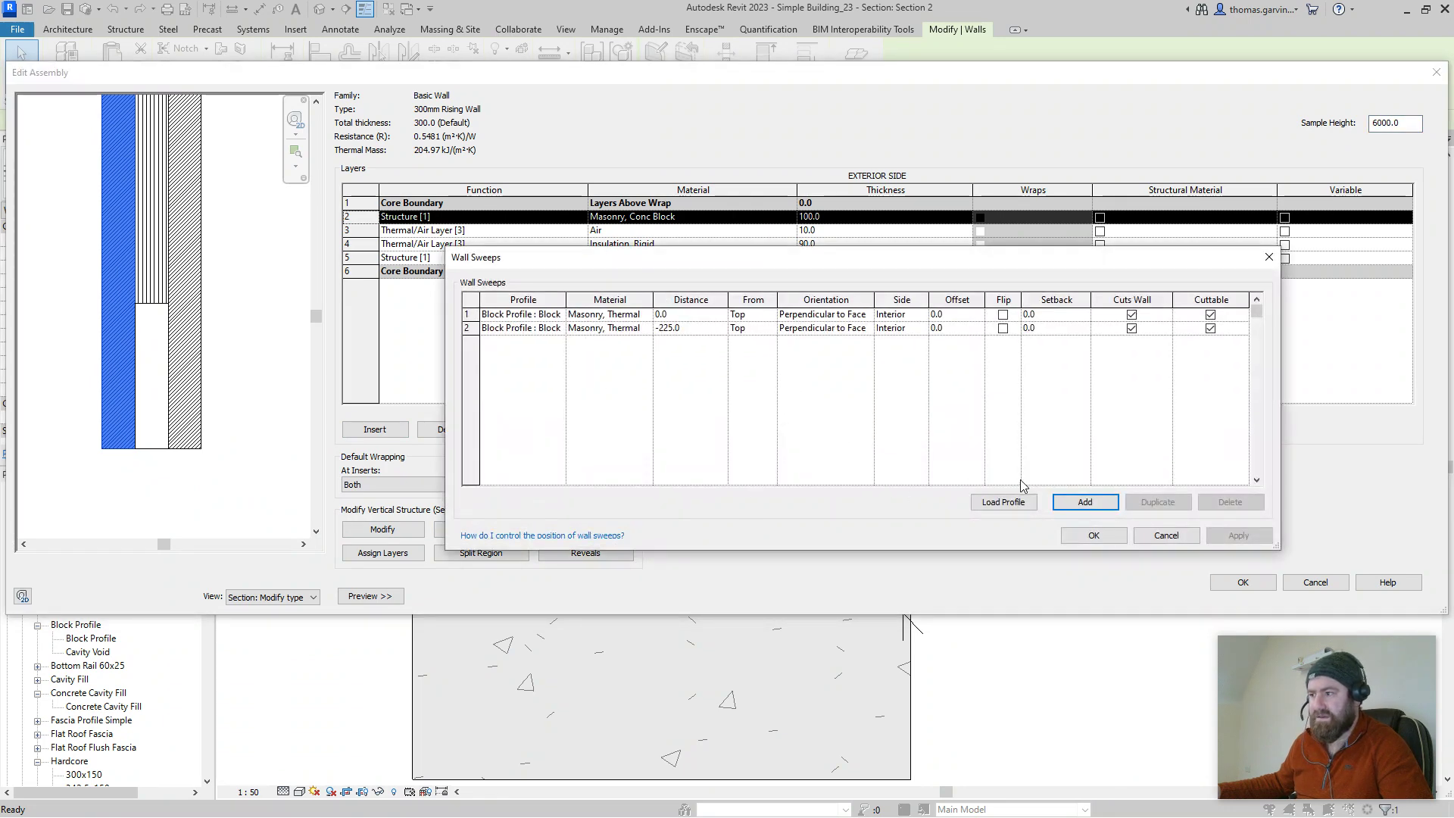
Step: Add sweep row 3 with the Cavity Fill profile and Concrete, Cast-in-Place - C35 material
{"action": "left_click", "coordinate": [1084, 502]}
{"action": "left_click", "coordinate": [560, 342]}
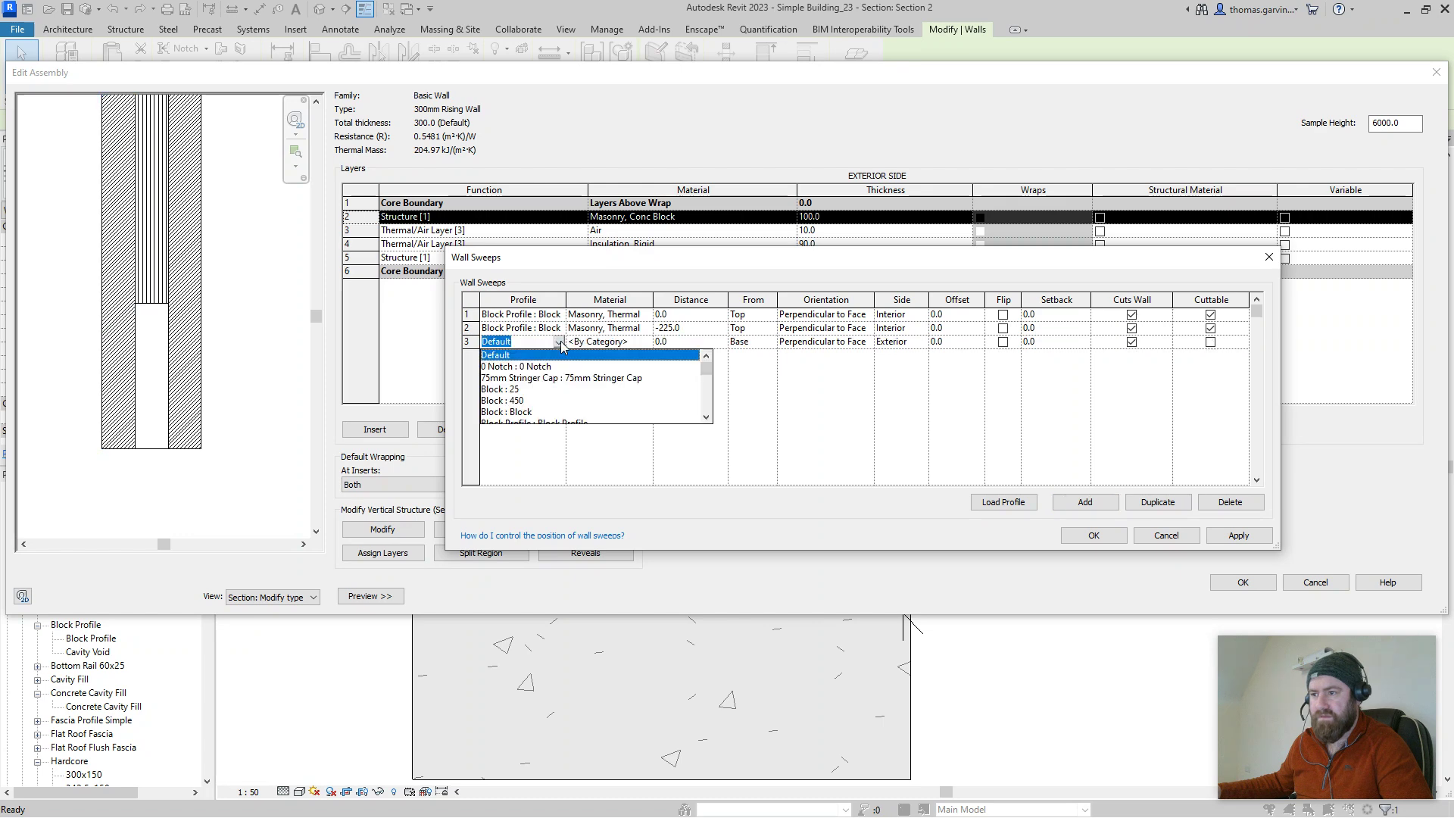
{"action": "scroll", "coordinate": [548, 378], "scroll_direction": "down", "scroll_amount": 2}
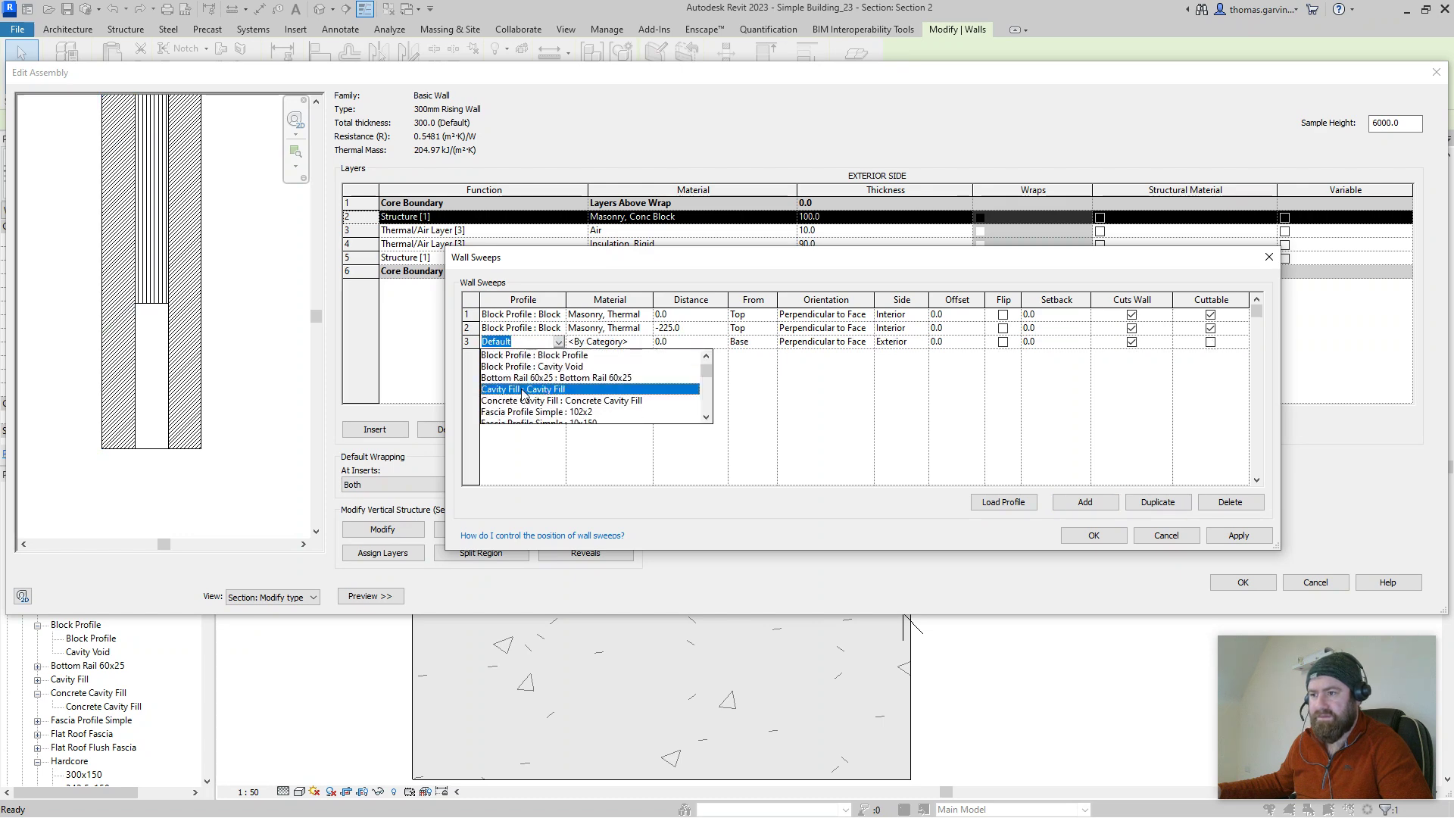
{"action": "left_click", "coordinate": [551, 389]}
{"action": "left_click", "coordinate": [648, 345]}
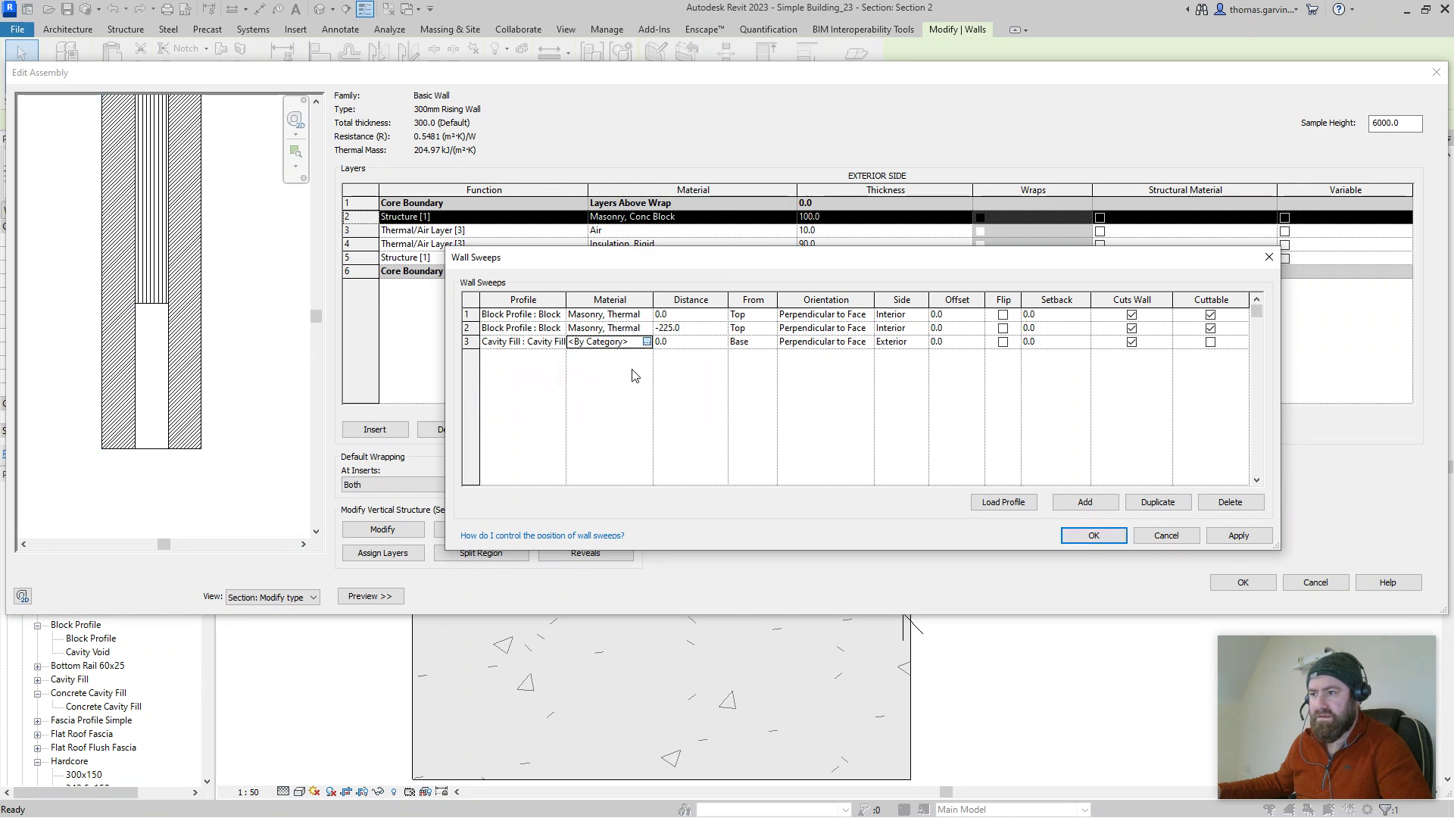
{"action": "type", "text": "c"}
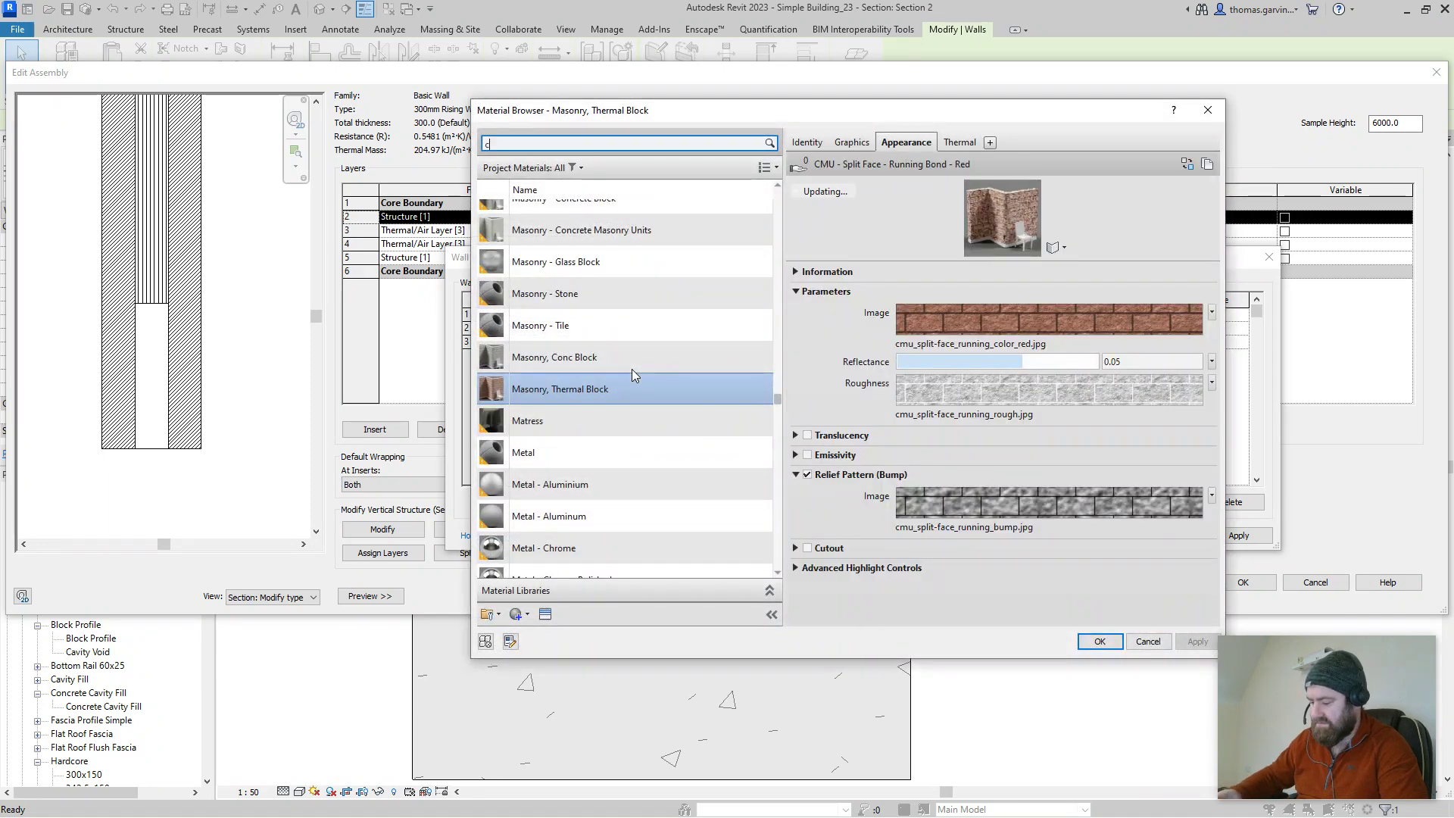
{"action": "type", "text": "35"}
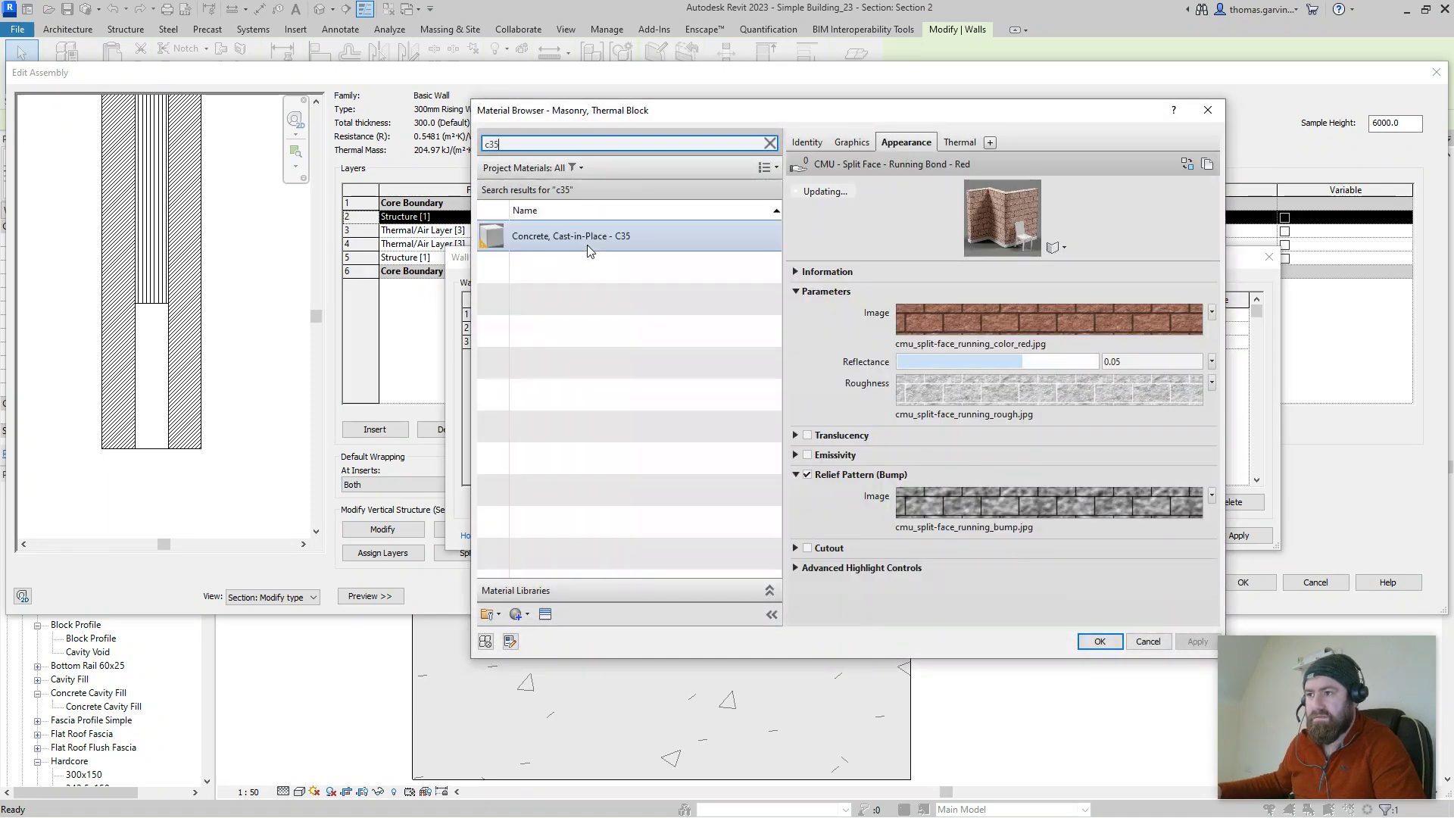
{"action": "left_click", "coordinate": [588, 246]}
{"action": "left_click", "coordinate": [1100, 641]}
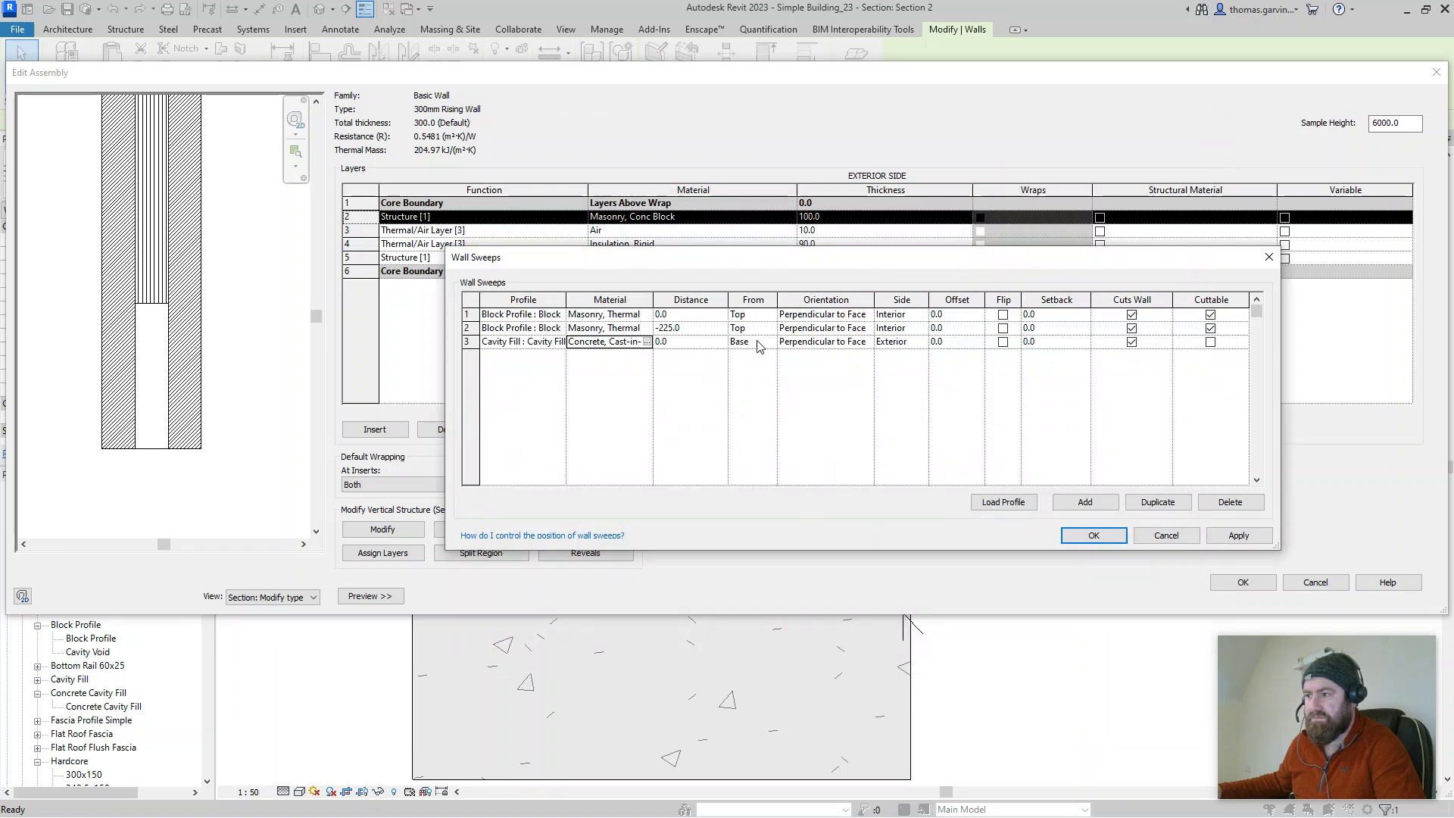
Step: Preview the new sweep at distance 100, then reset its distance to 0
{"action": "left_click", "coordinate": [1246, 536]}
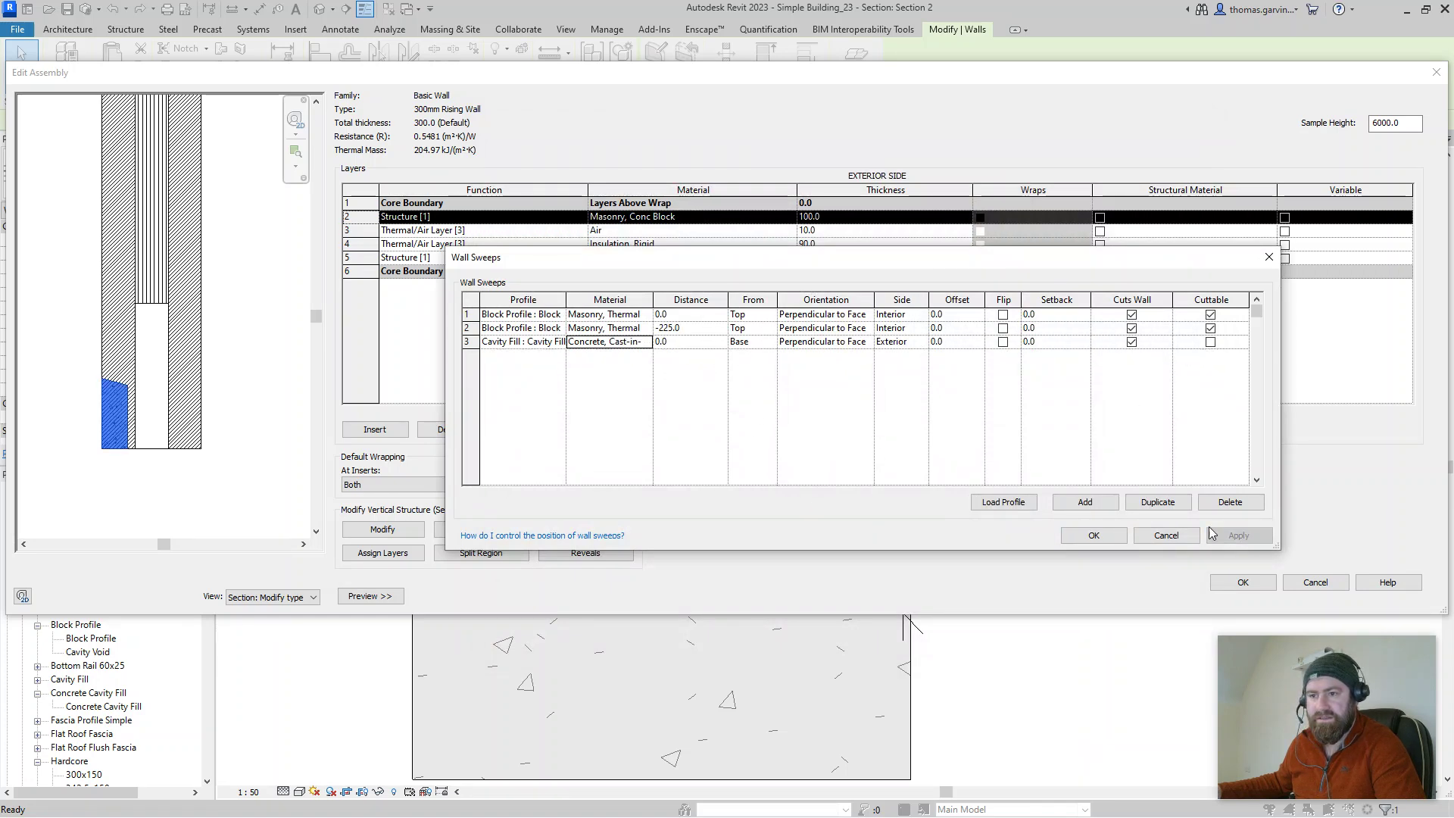
{"action": "left_click", "coordinate": [704, 342]}
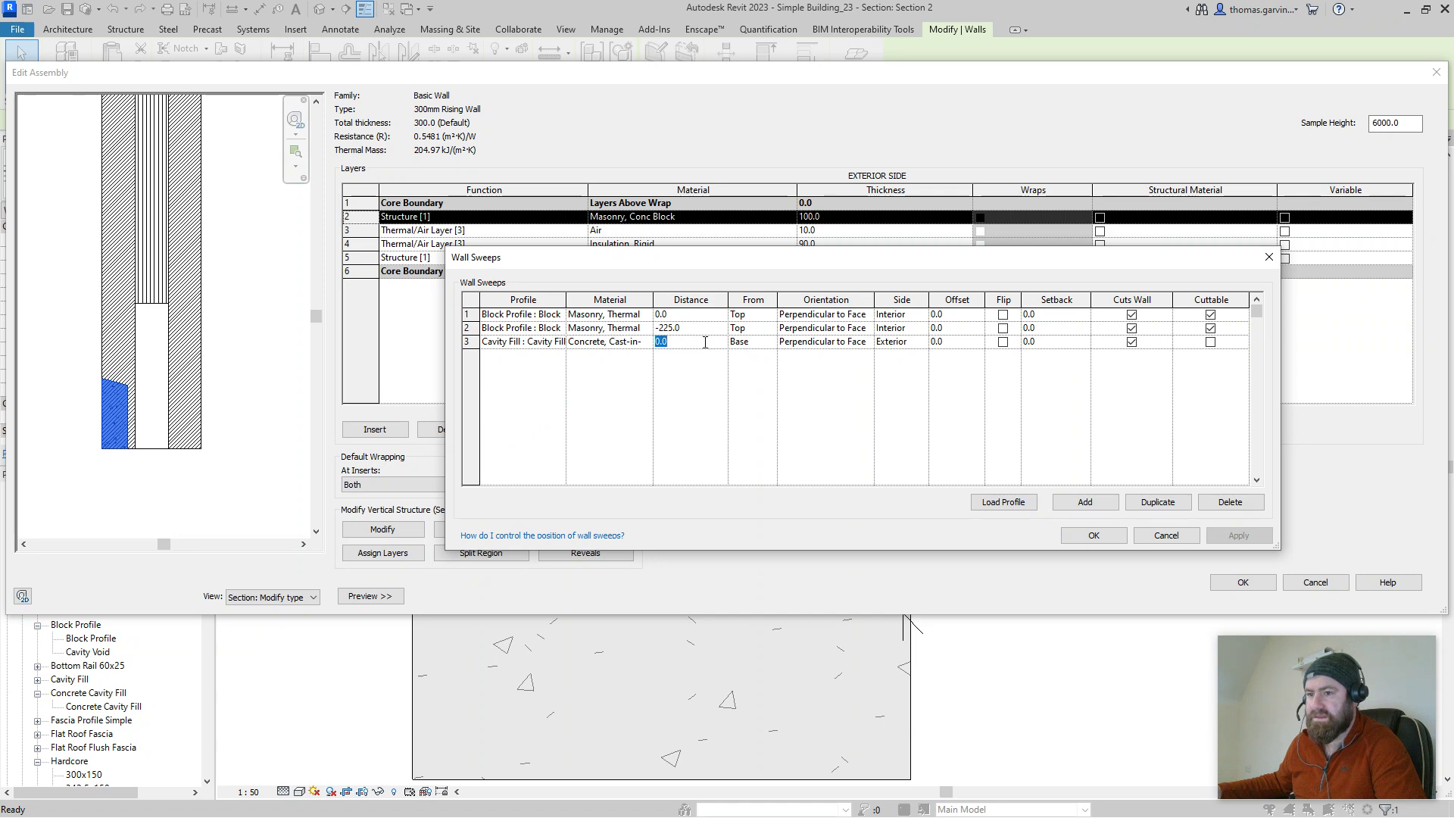
{"action": "type", "text": "100"}
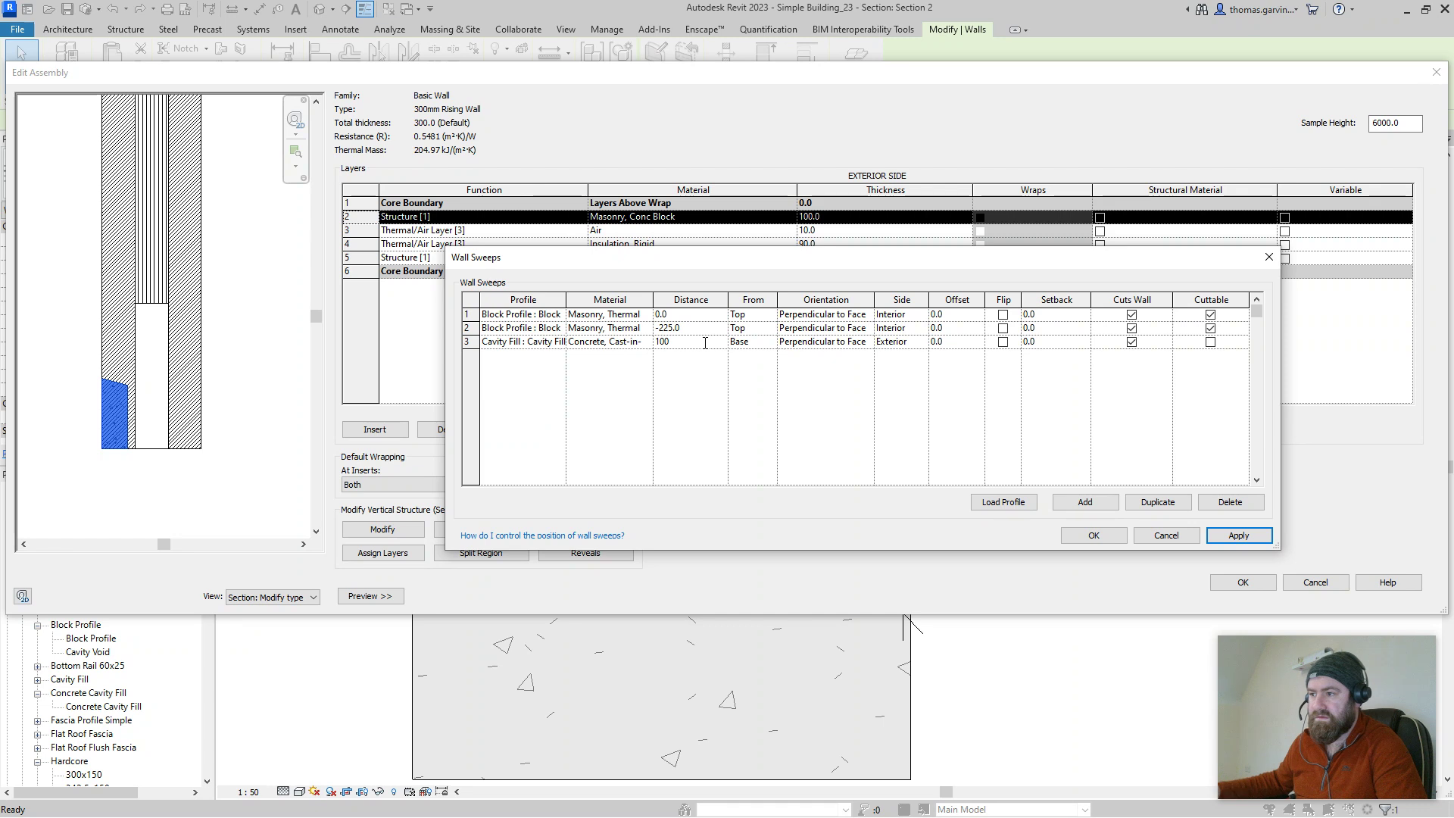
{"action": "left_click", "coordinate": [1236, 537]}
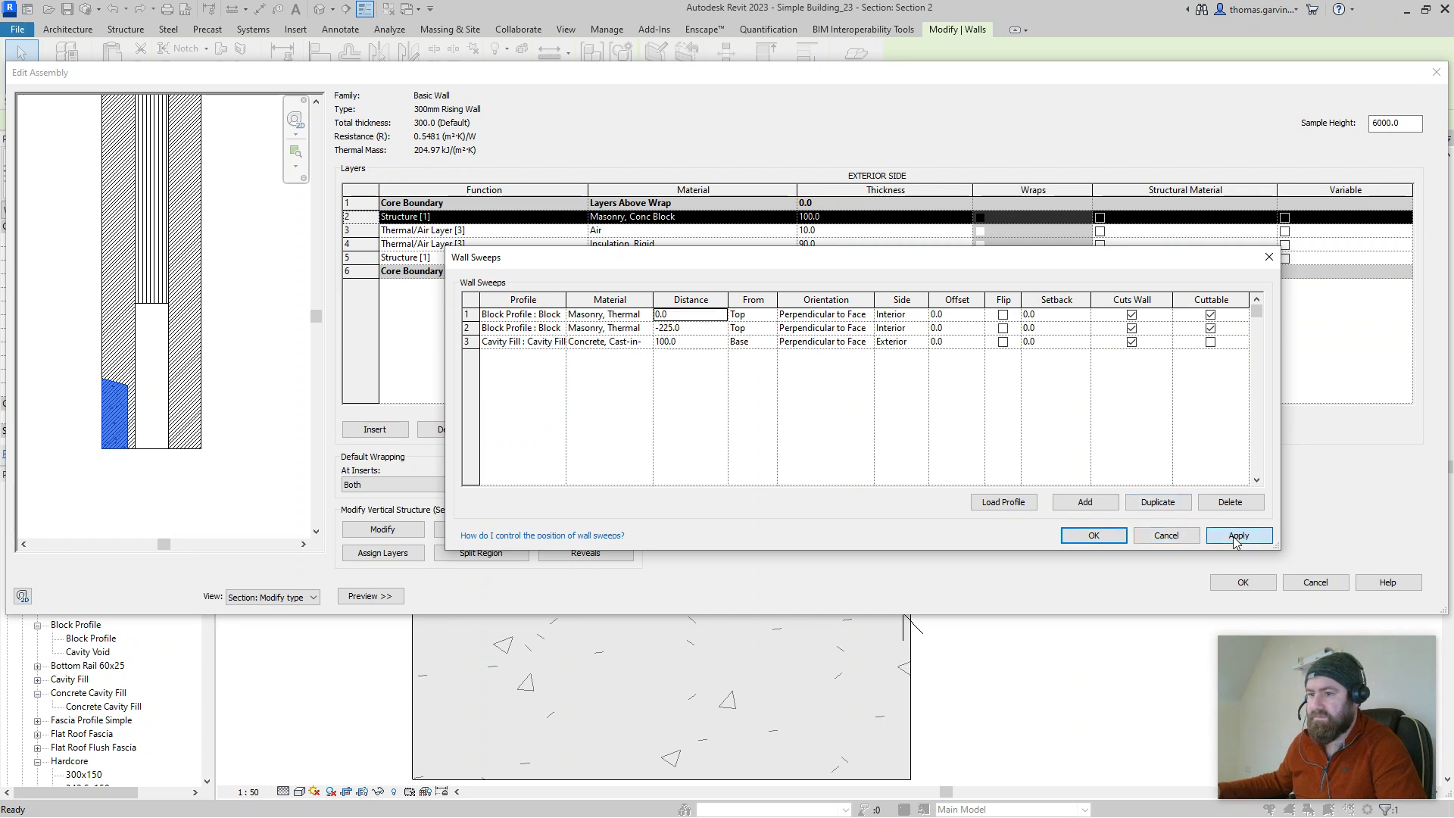
{"action": "left_click", "coordinate": [703, 344]}
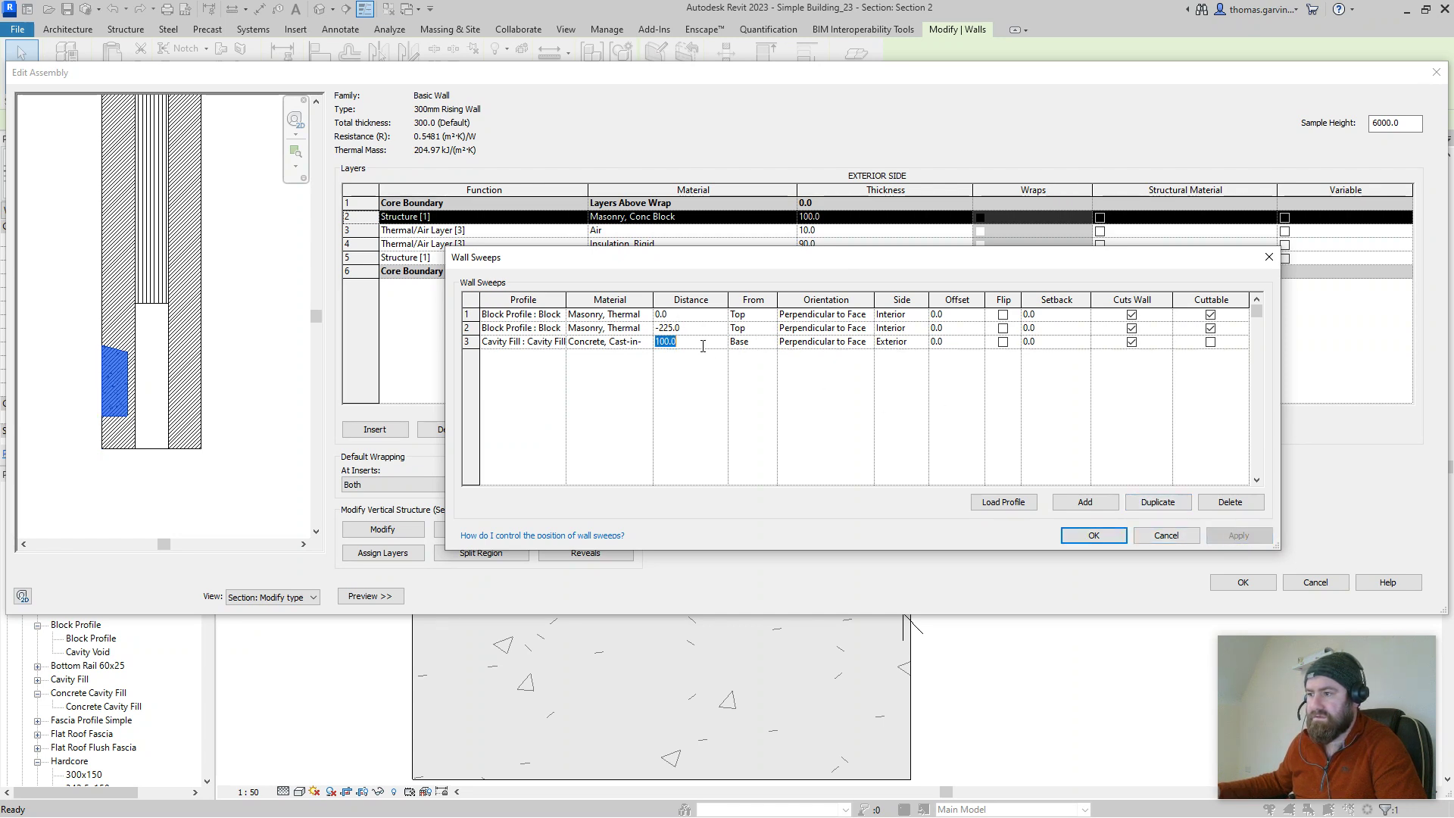
{"action": "type", "text": "0"}
{"action": "key", "text": "Tab"}
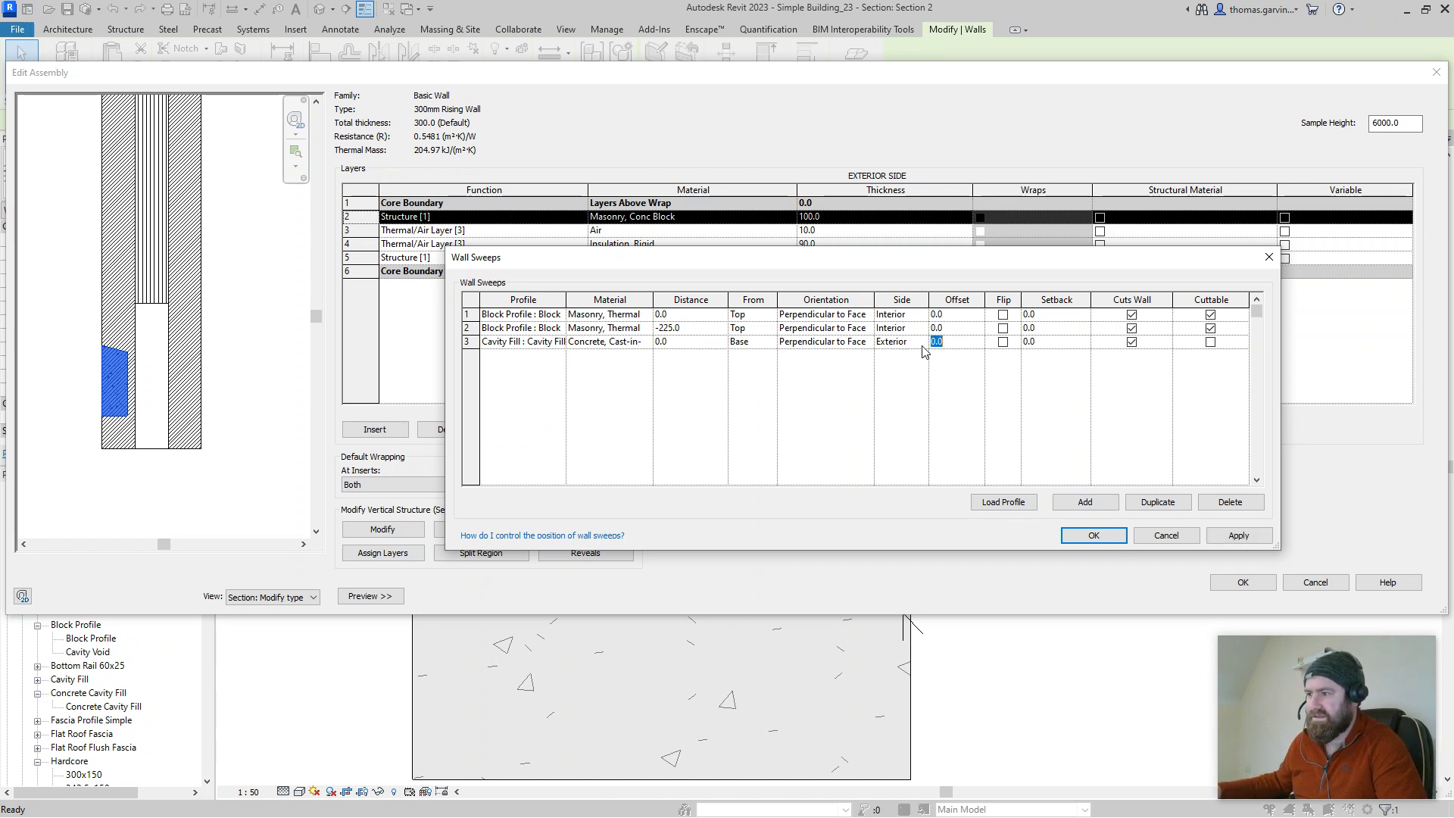
Step: Place the Cavity Fill sweep on the Interior side with a -100 offset and confirm
{"action": "left_click", "coordinate": [922, 345]}
{"action": "left_click", "coordinate": [891, 366]}
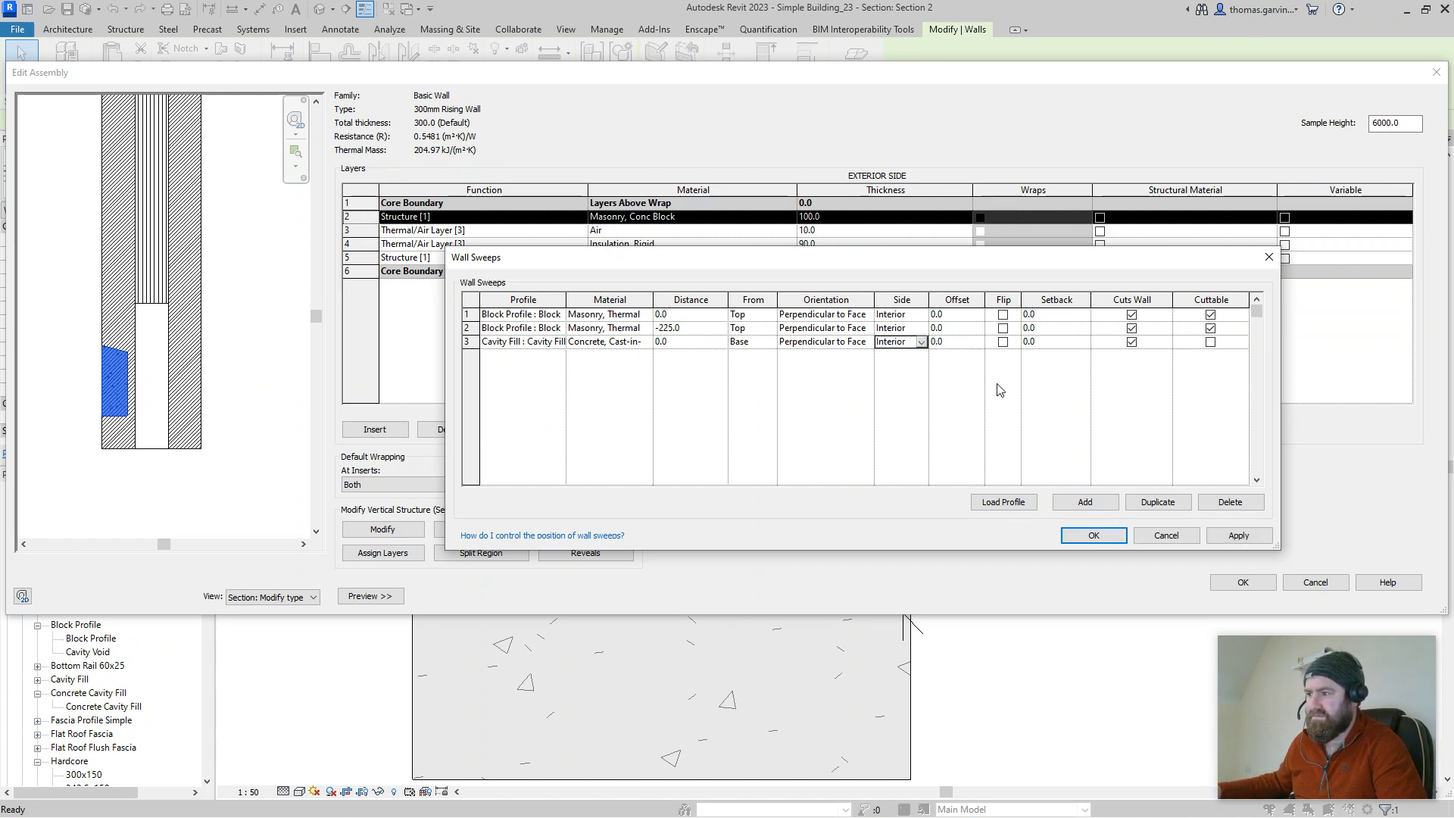
{"action": "left_click", "coordinate": [1238, 536]}
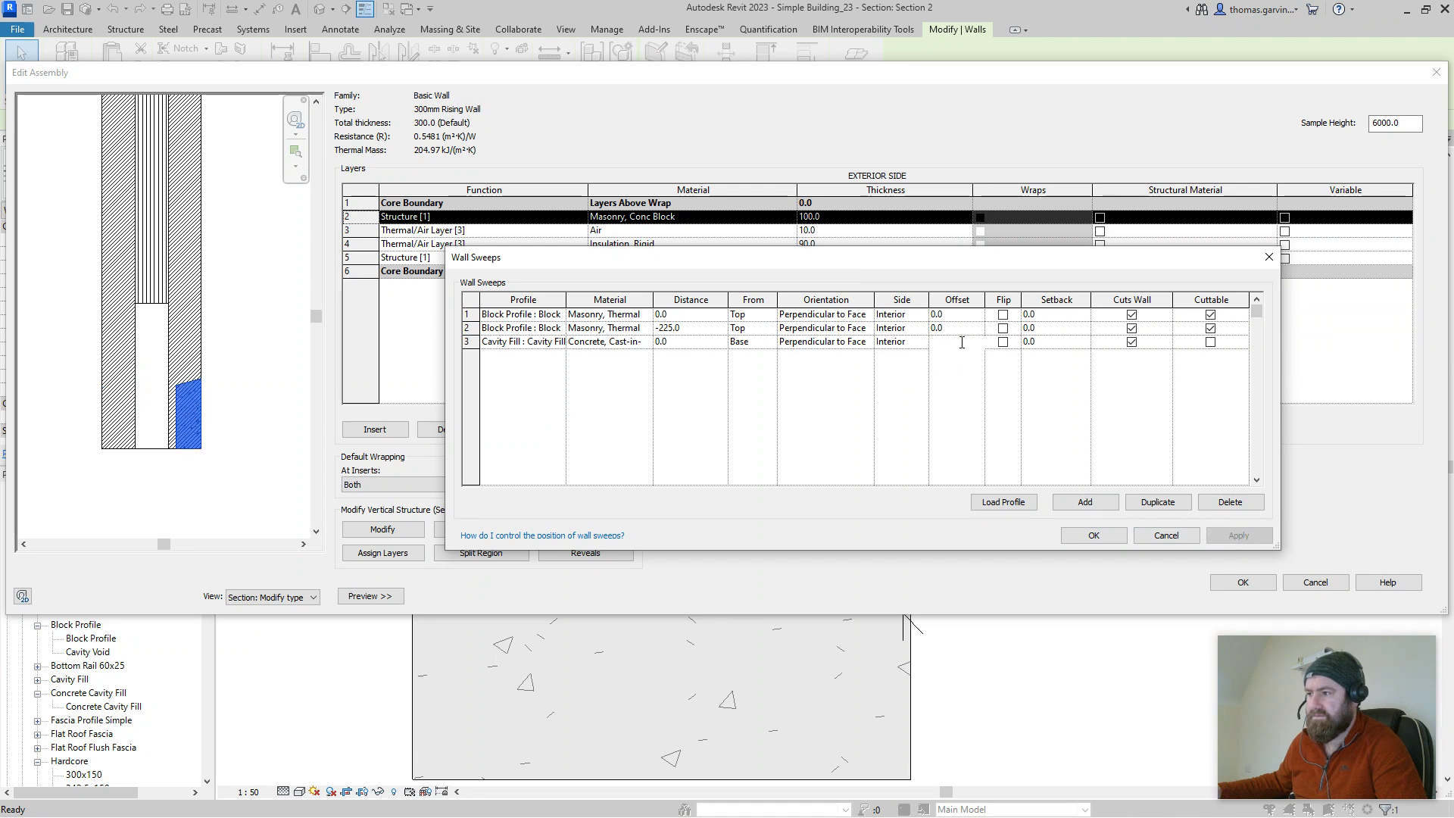
{"action": "type", "text": "100"}
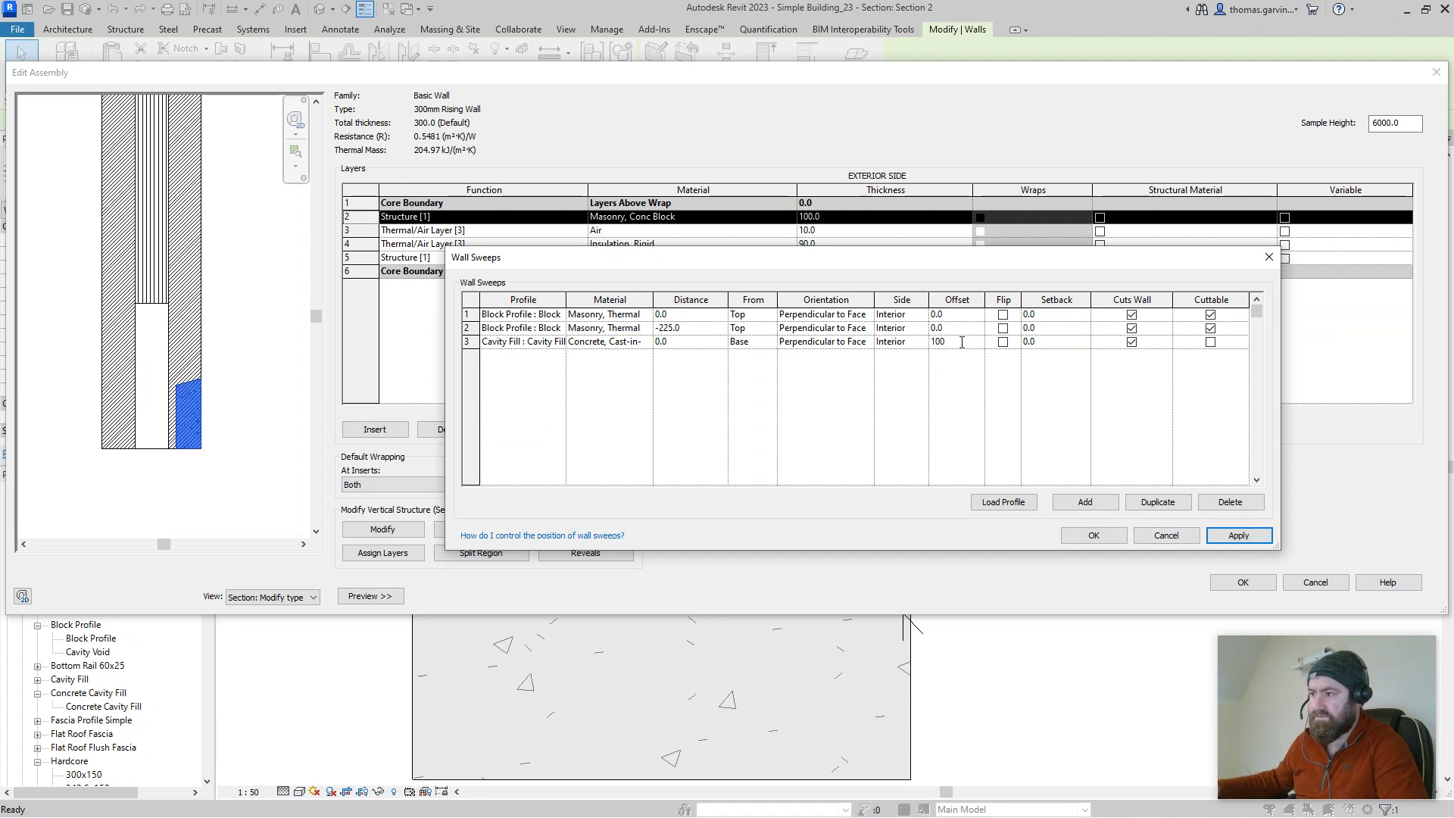
{"action": "left_click", "coordinate": [1239, 536]}
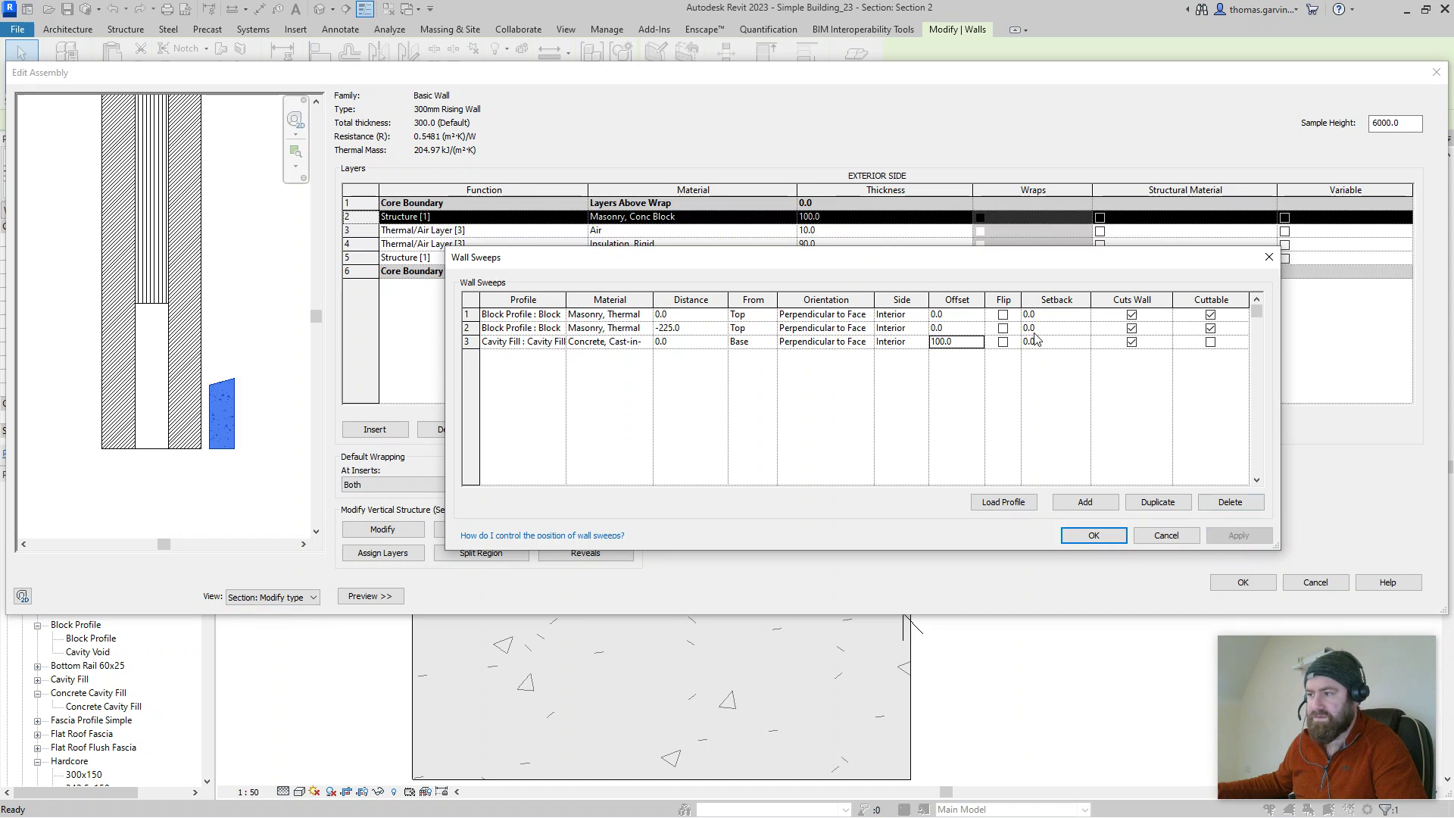
{"action": "left_click", "coordinate": [955, 341]}
{"action": "type", "text": "-100"}
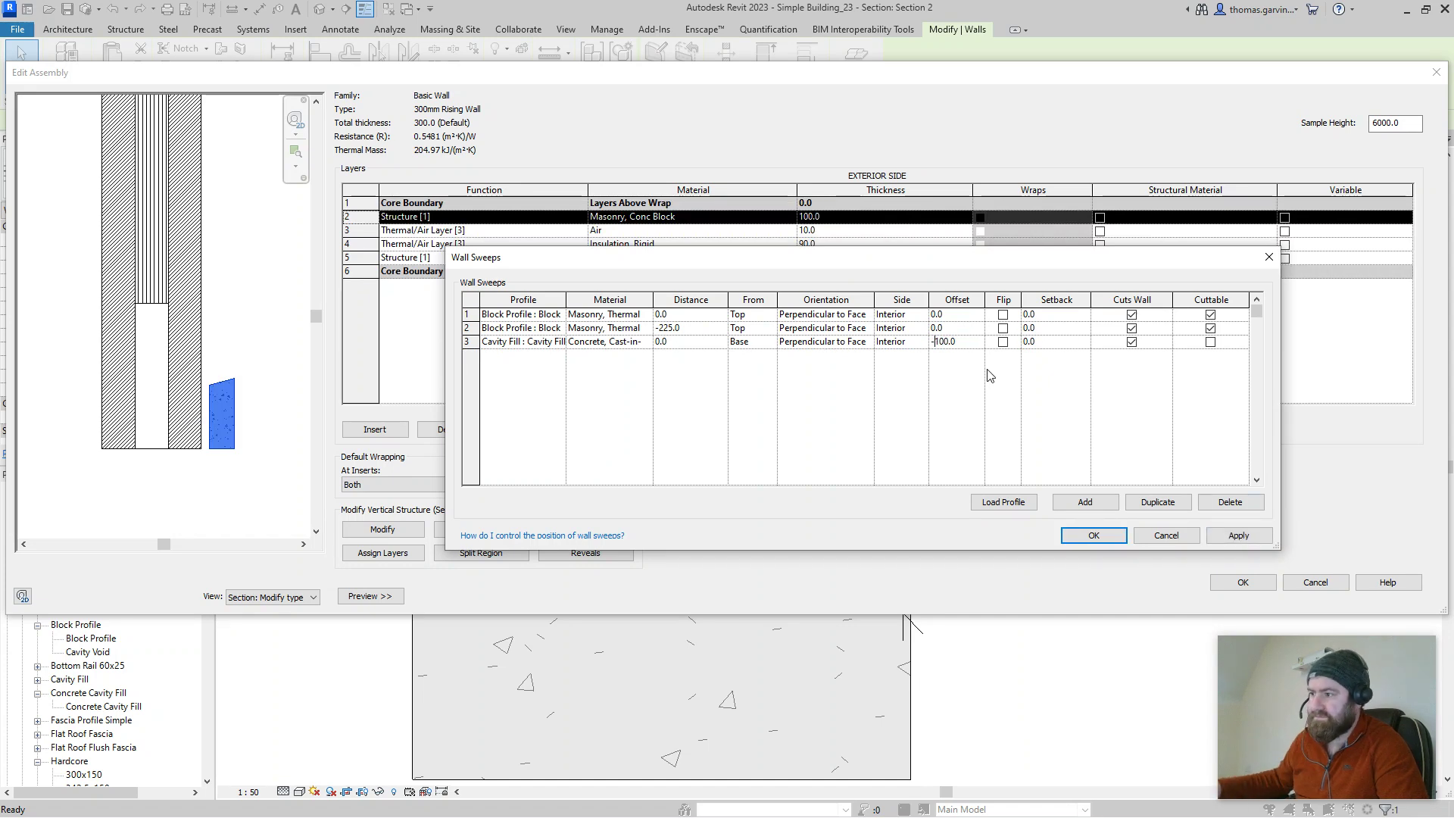
{"action": "left_click", "coordinate": [1239, 535]}
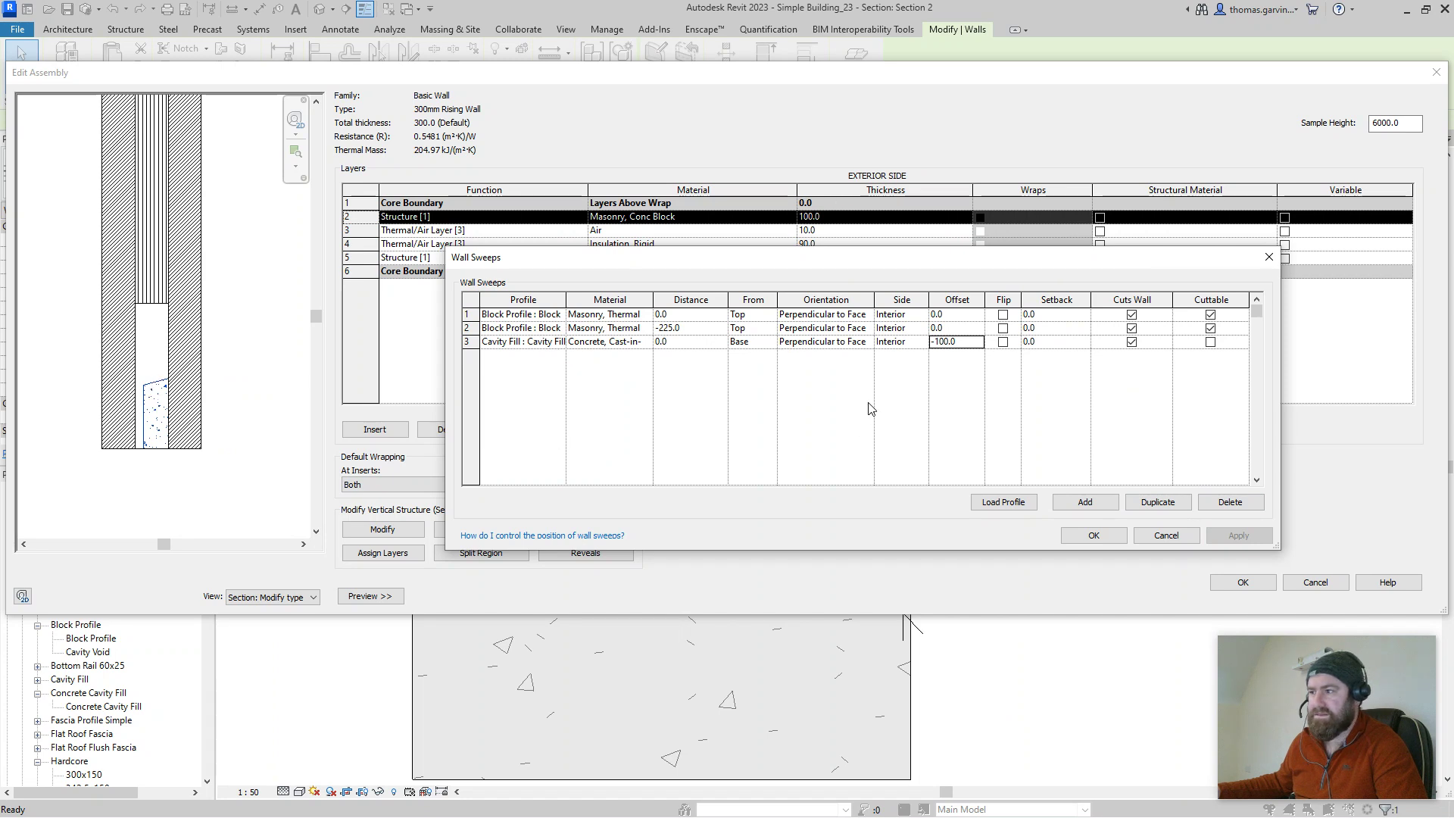
{"action": "left_click", "coordinate": [1093, 535]}
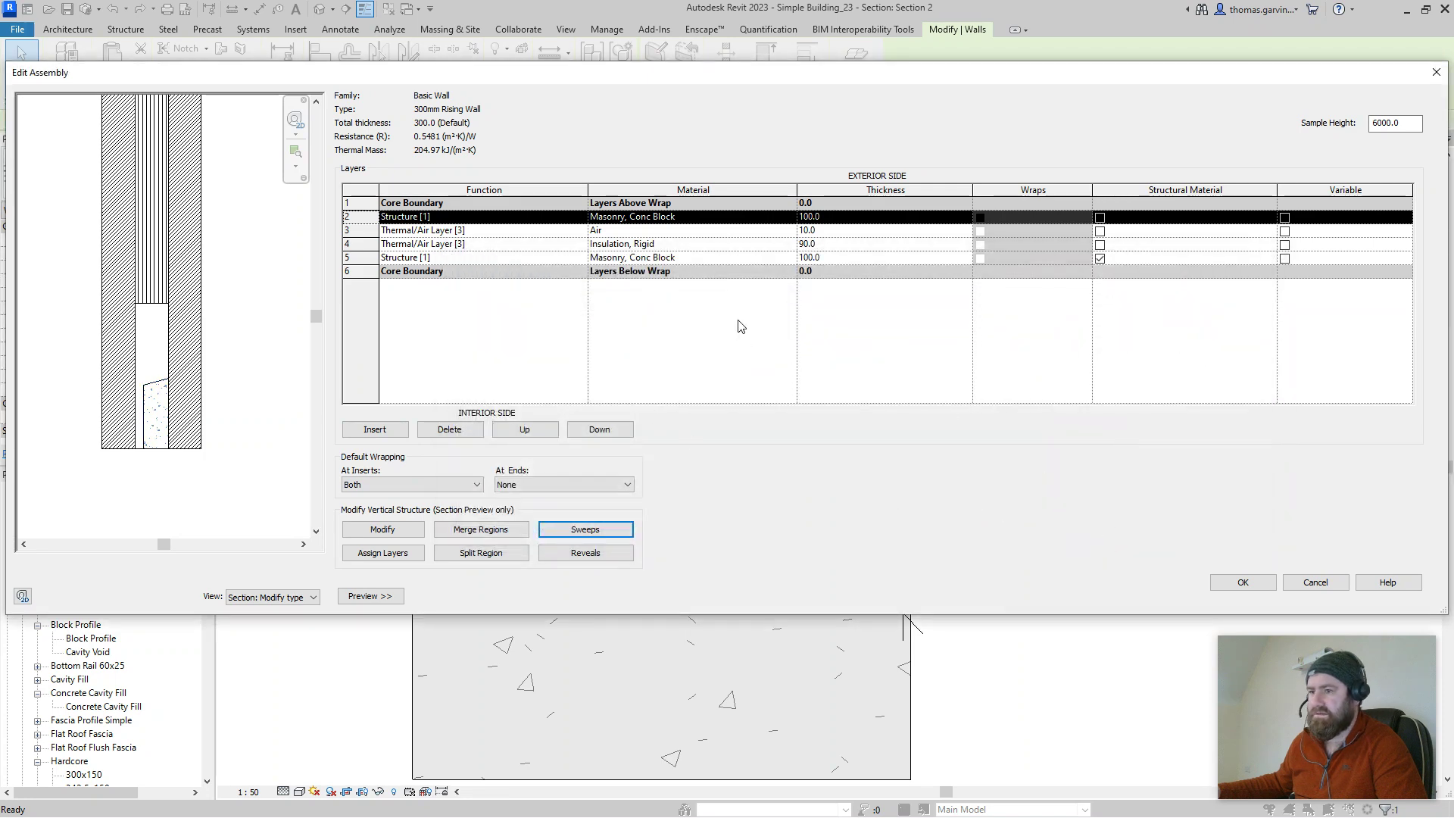
Step: Confirm the wall assembly and type changes, then open Concrete Cavity Fill for editing
{"action": "left_click", "coordinate": [1244, 581]}
{"action": "left_click", "coordinate": [1253, 596]}
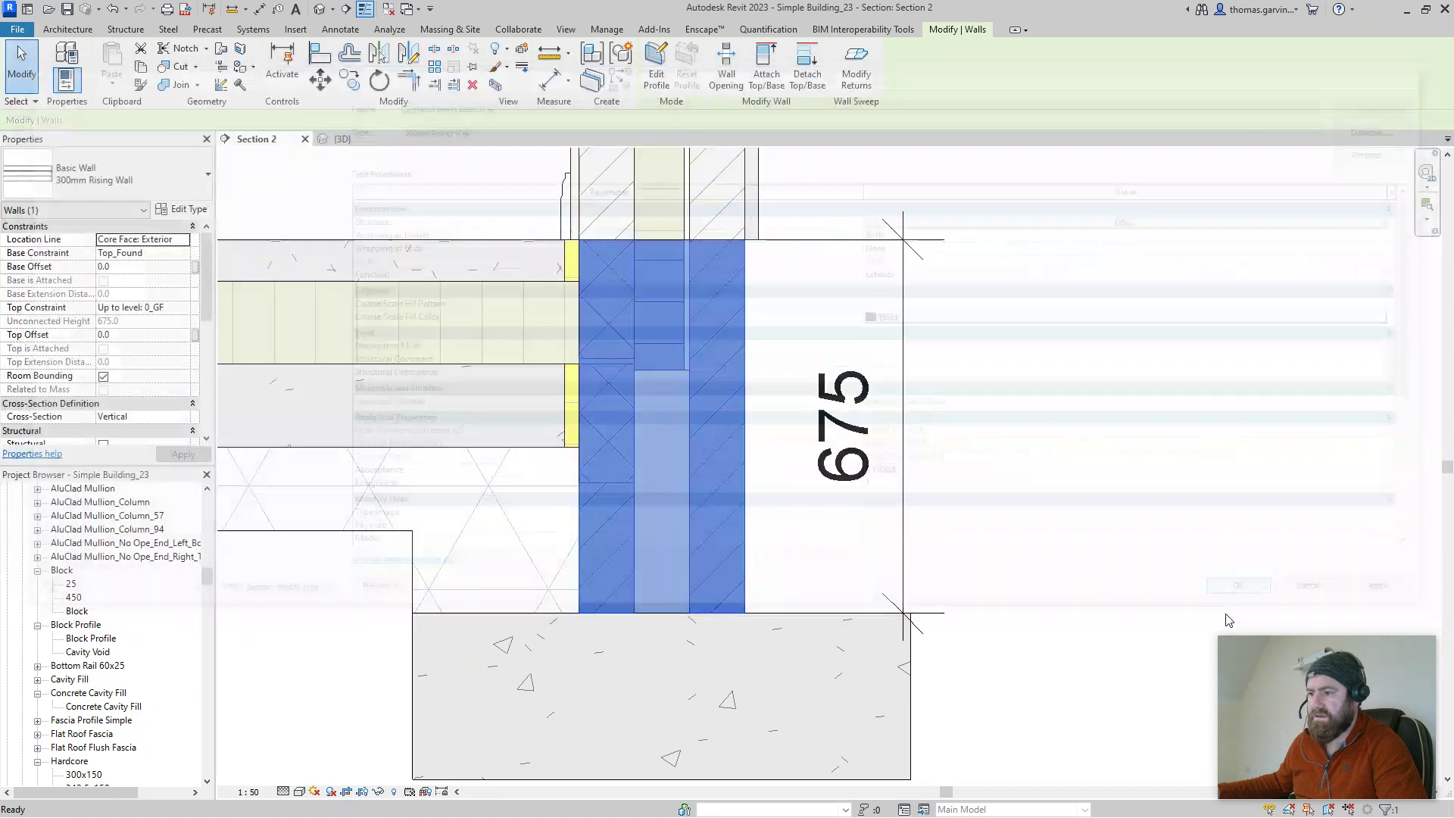
{"action": "scroll", "coordinate": [43, 640], "scroll_direction": "down", "scroll_amount": 1}
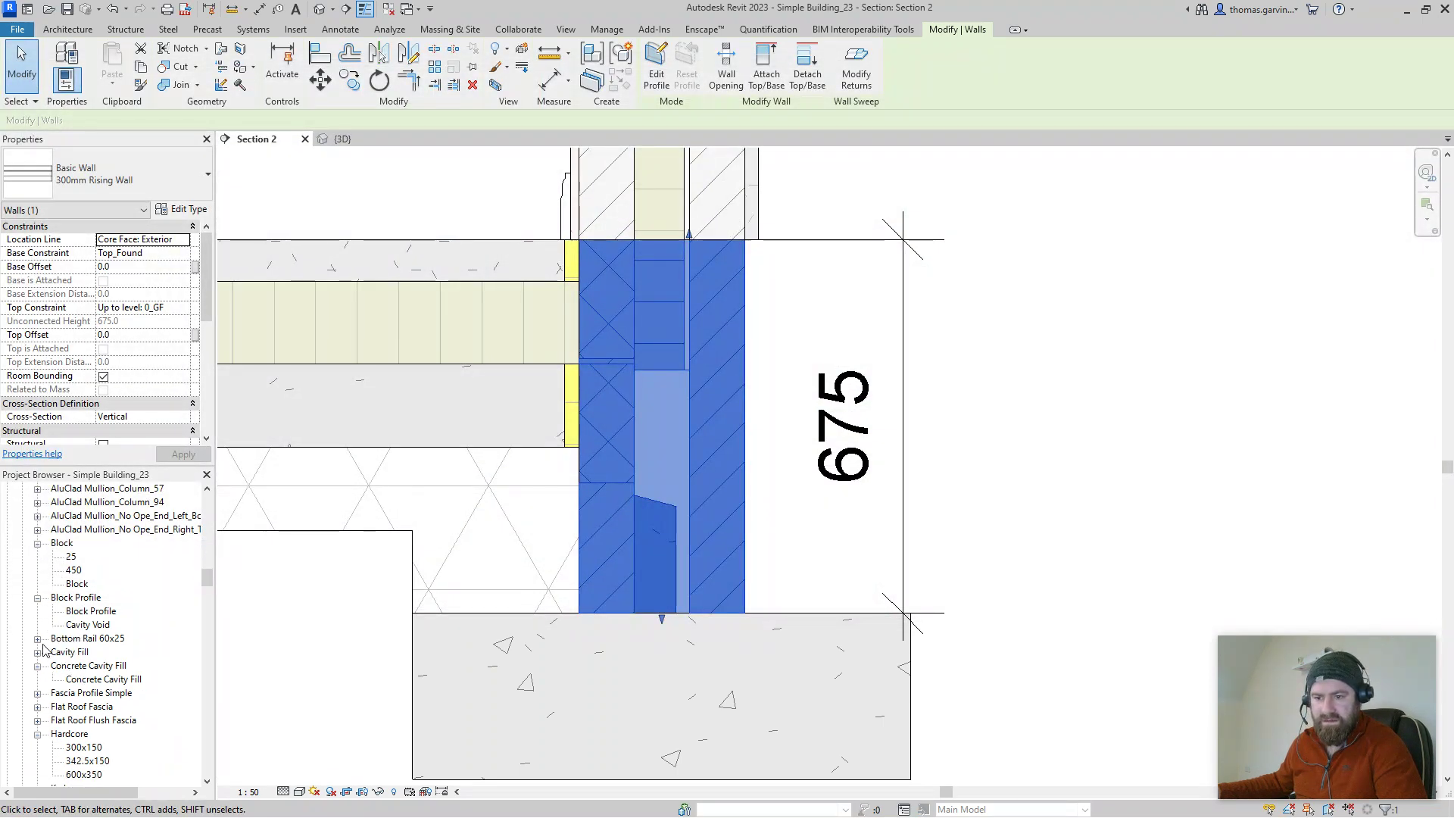
{"action": "left_click", "coordinate": [102, 679]}
{"action": "left_click", "coordinate": [91, 666]}
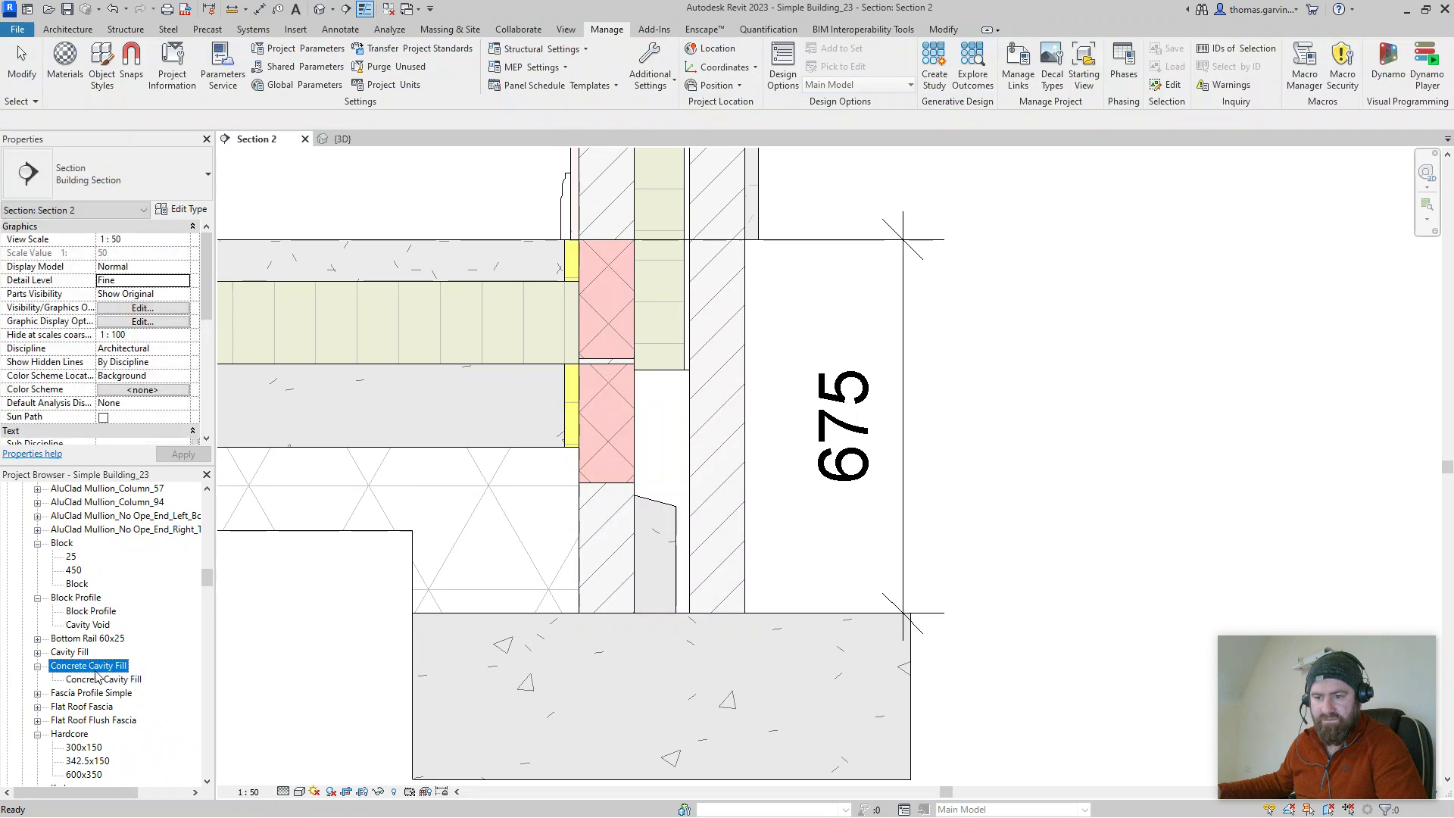
{"action": "right_click", "coordinate": [96, 666]}
{"action": "left_click", "coordinate": [187, 535]}
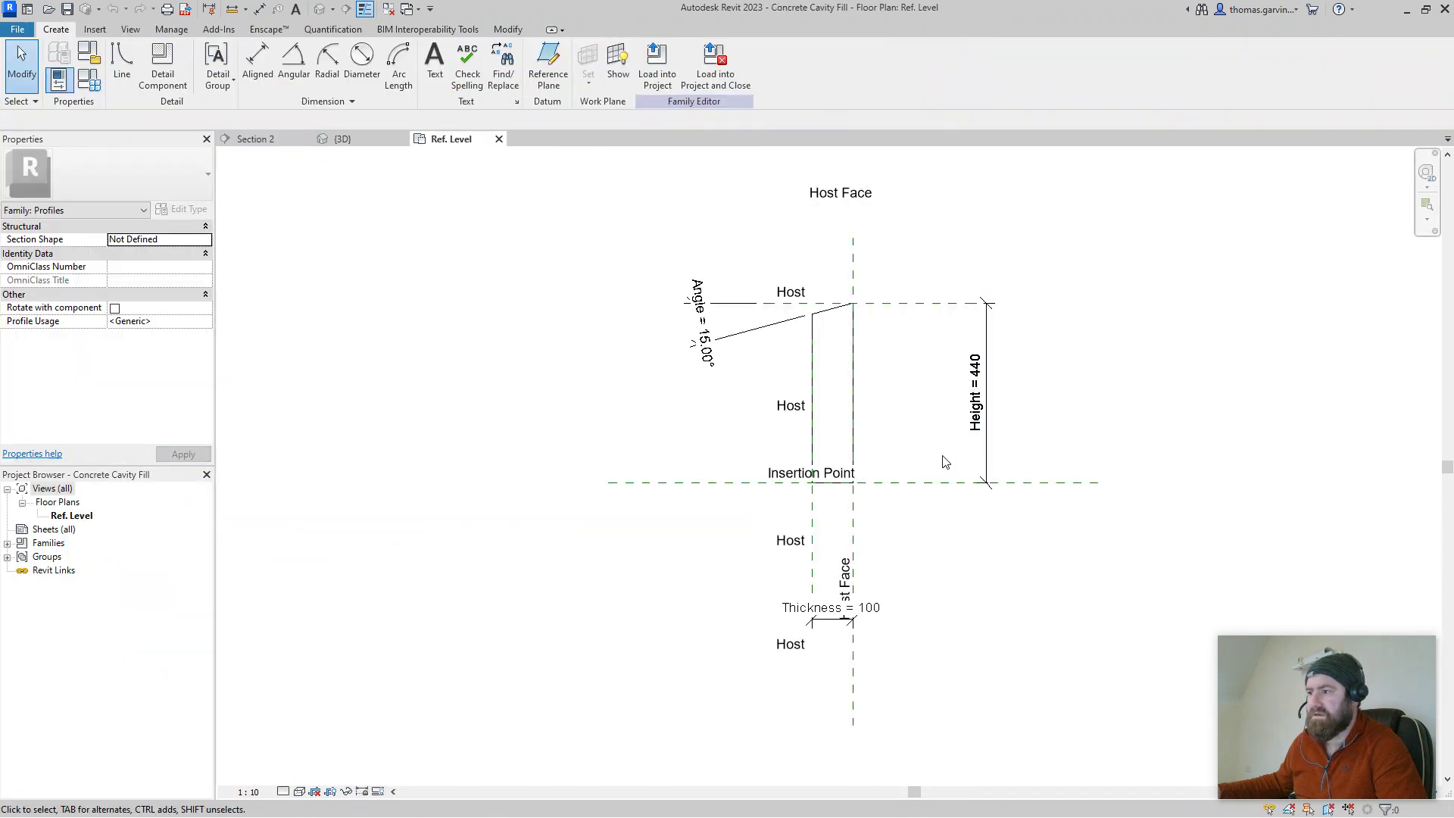
Step: Check the Height = 440 dimension's label options and leave it unchanged
{"action": "scroll", "coordinate": [972, 433], "scroll_direction": "up", "scroll_amount": 1}
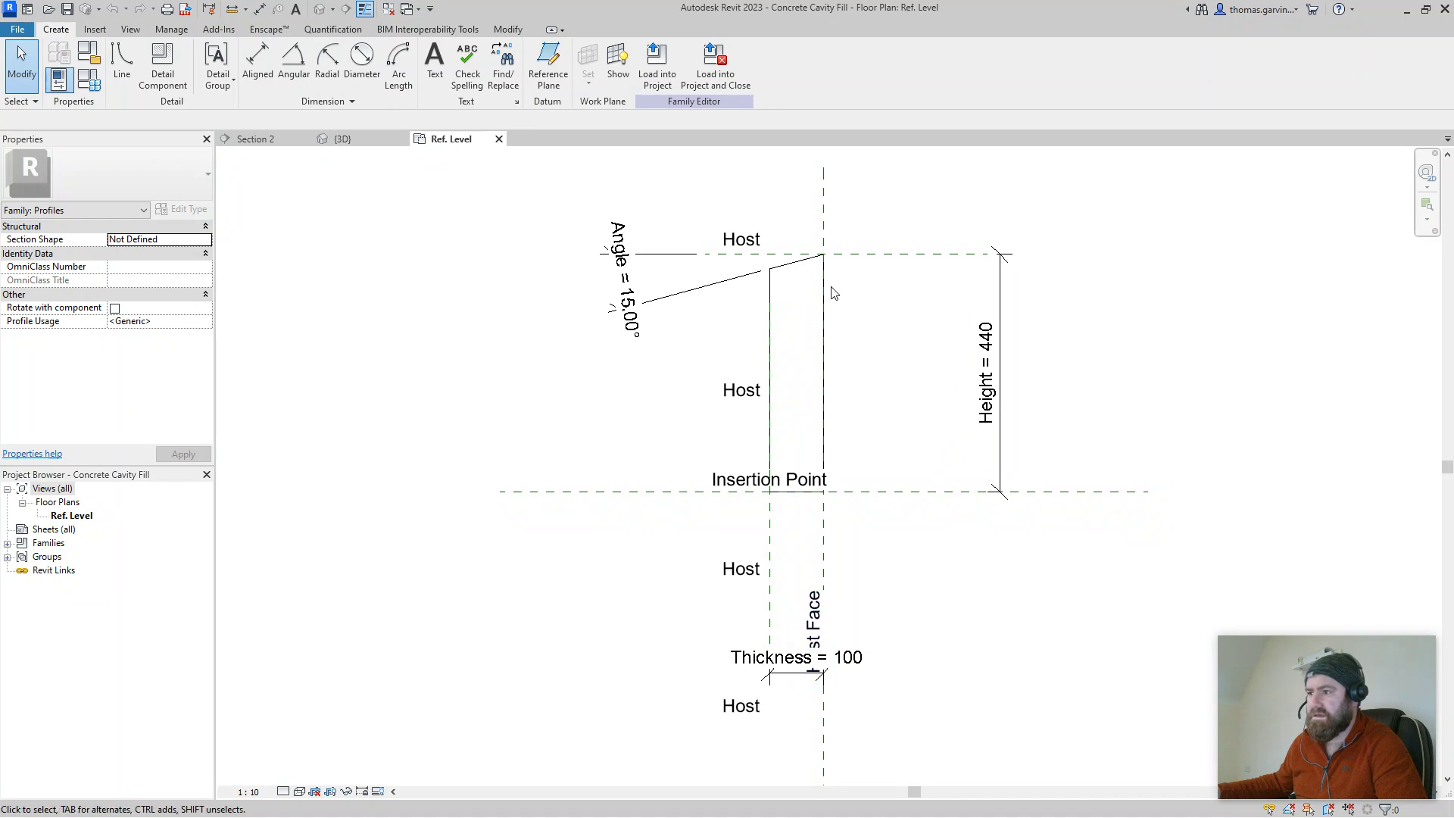
{"action": "left_click", "coordinate": [1008, 281]}
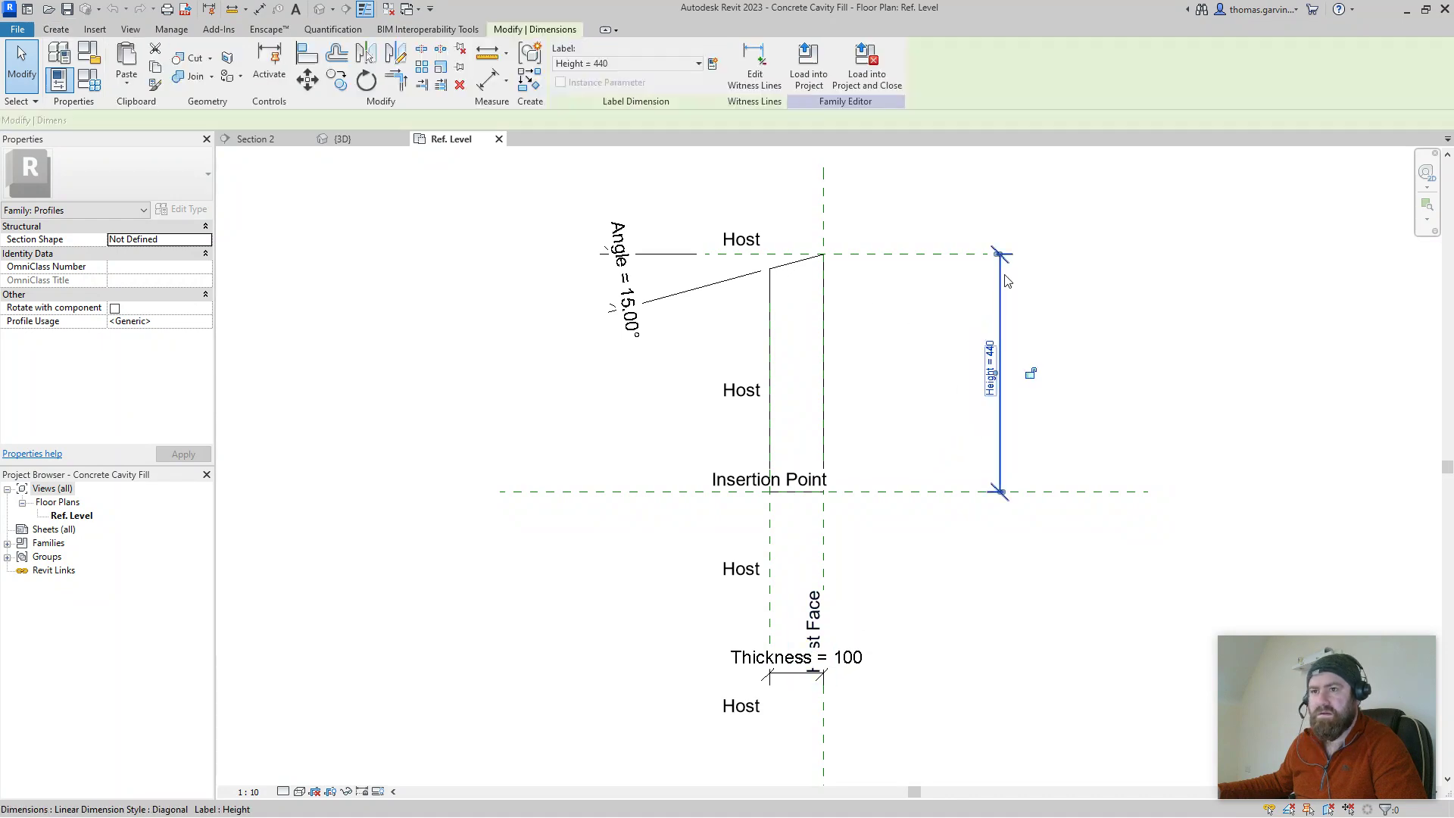
{"action": "left_click", "coordinate": [671, 64]}
{"action": "left_click", "coordinate": [671, 63]}
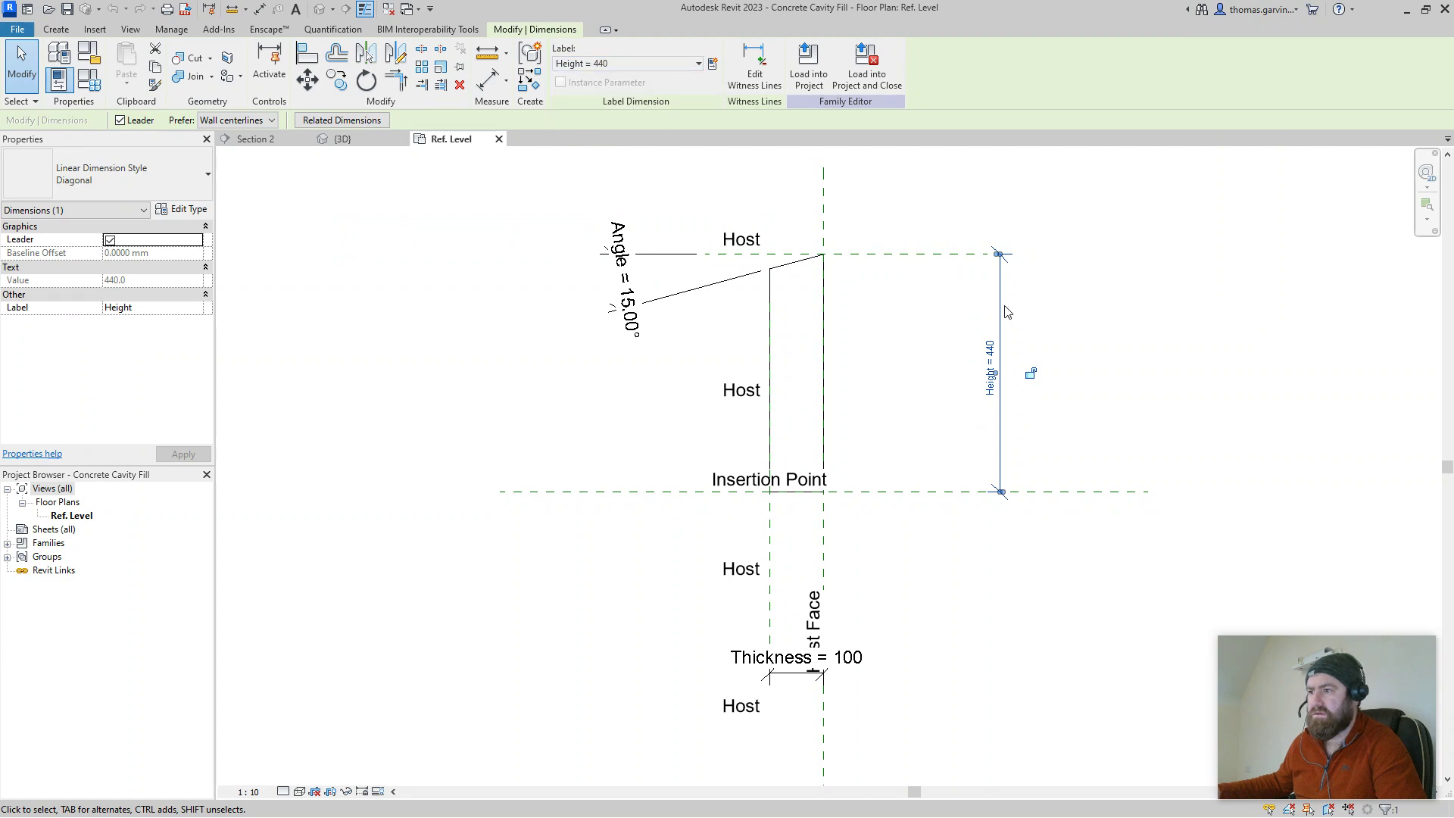
{"action": "key", "text": "Escape"}
Step: Back in Section 2, inspect the Cavity Fill profile type's properties and call up its family actions
{"action": "left_click", "coordinate": [255, 138]}
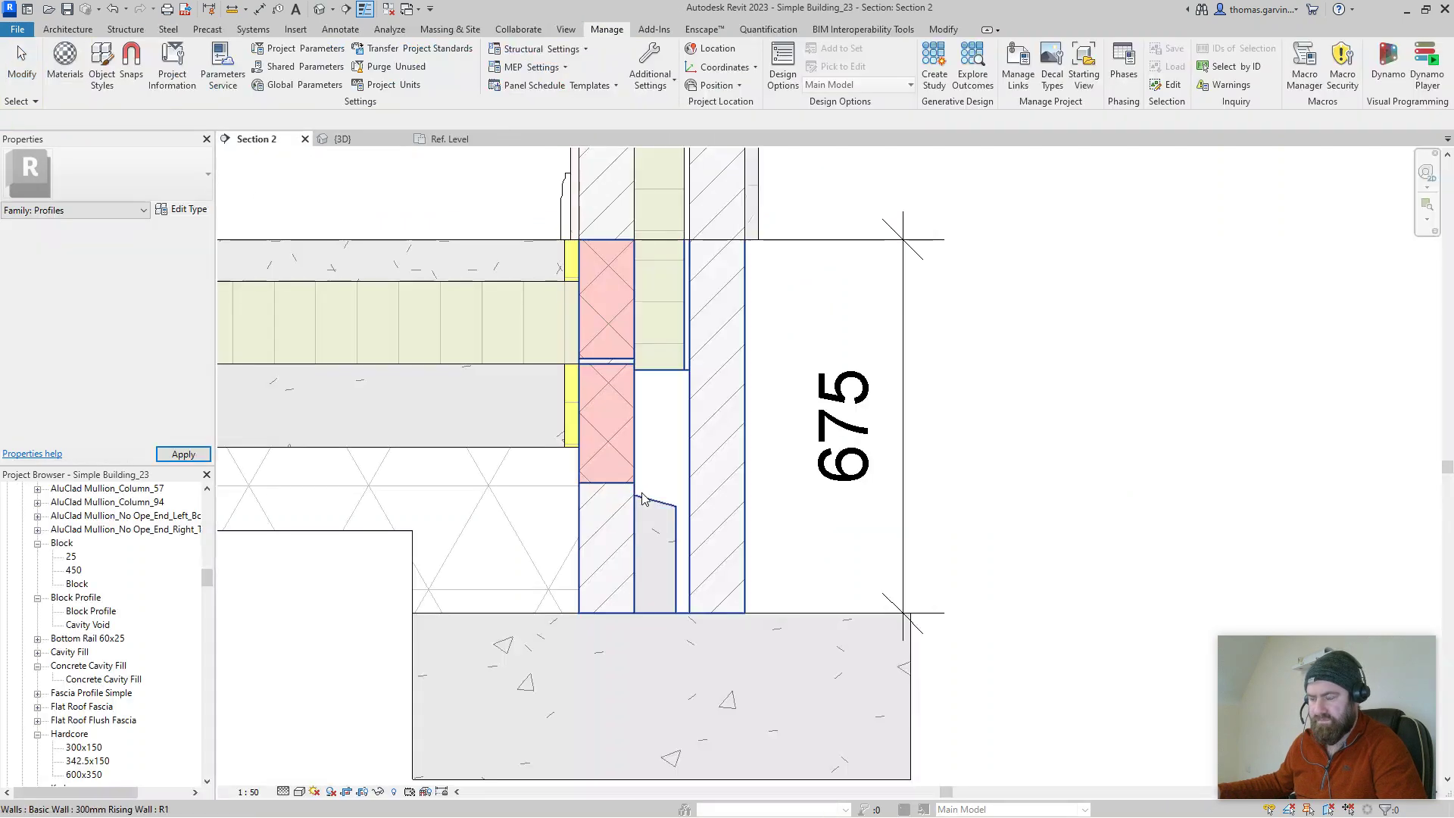
{"action": "left_click", "coordinate": [104, 679]}
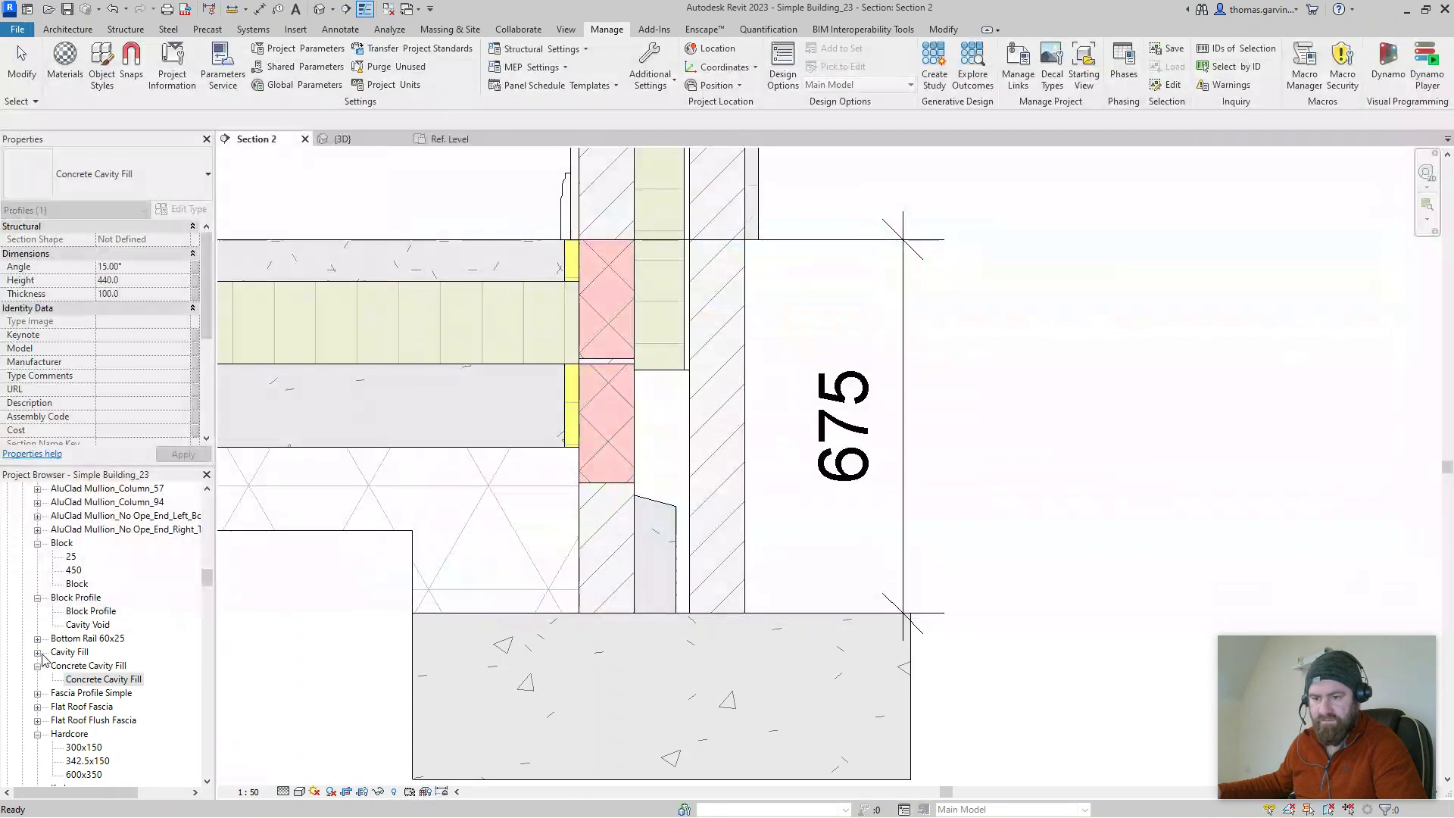
{"action": "left_click", "coordinate": [37, 652]}
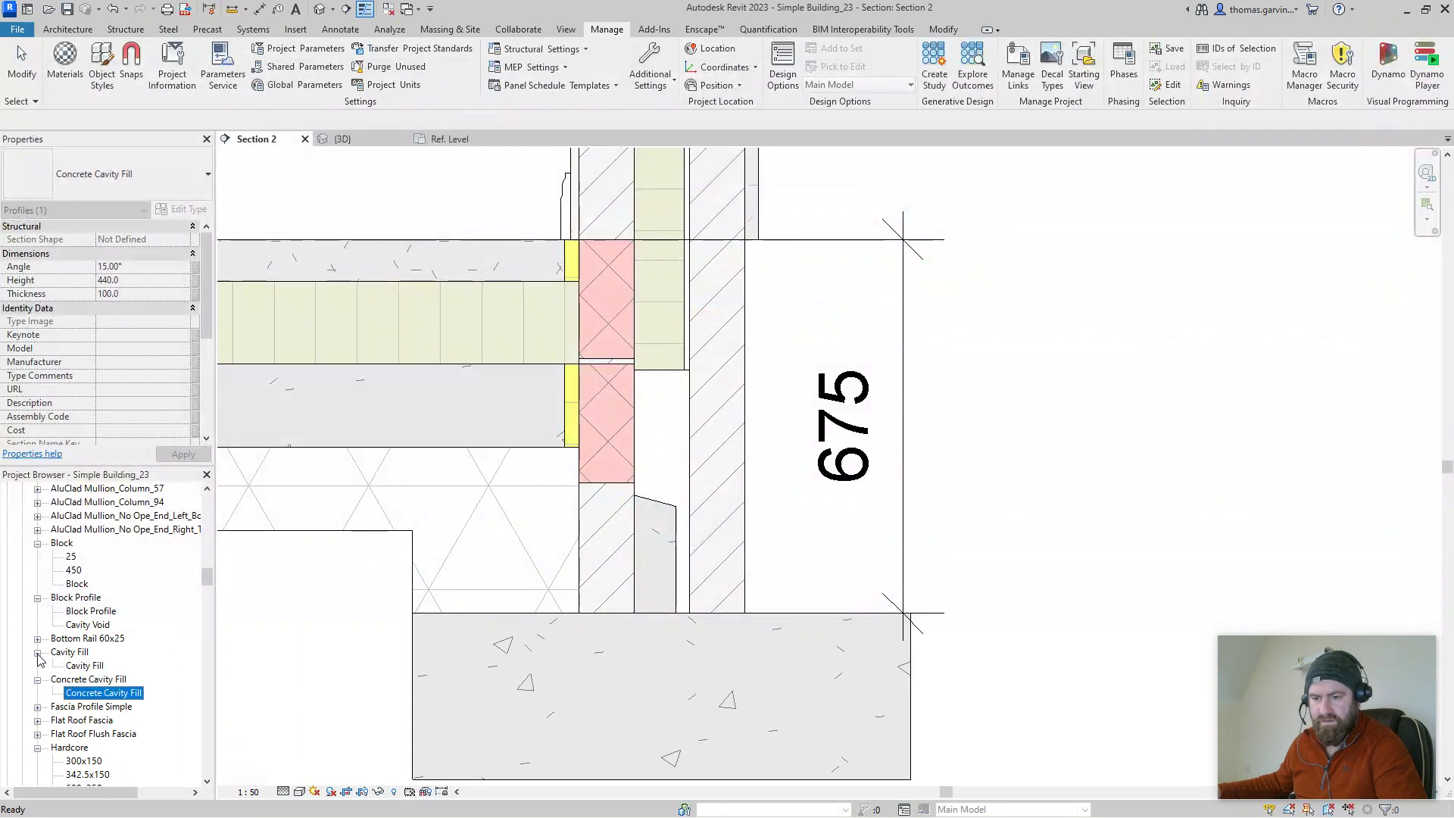
{"action": "double_click", "coordinate": [84, 665]}
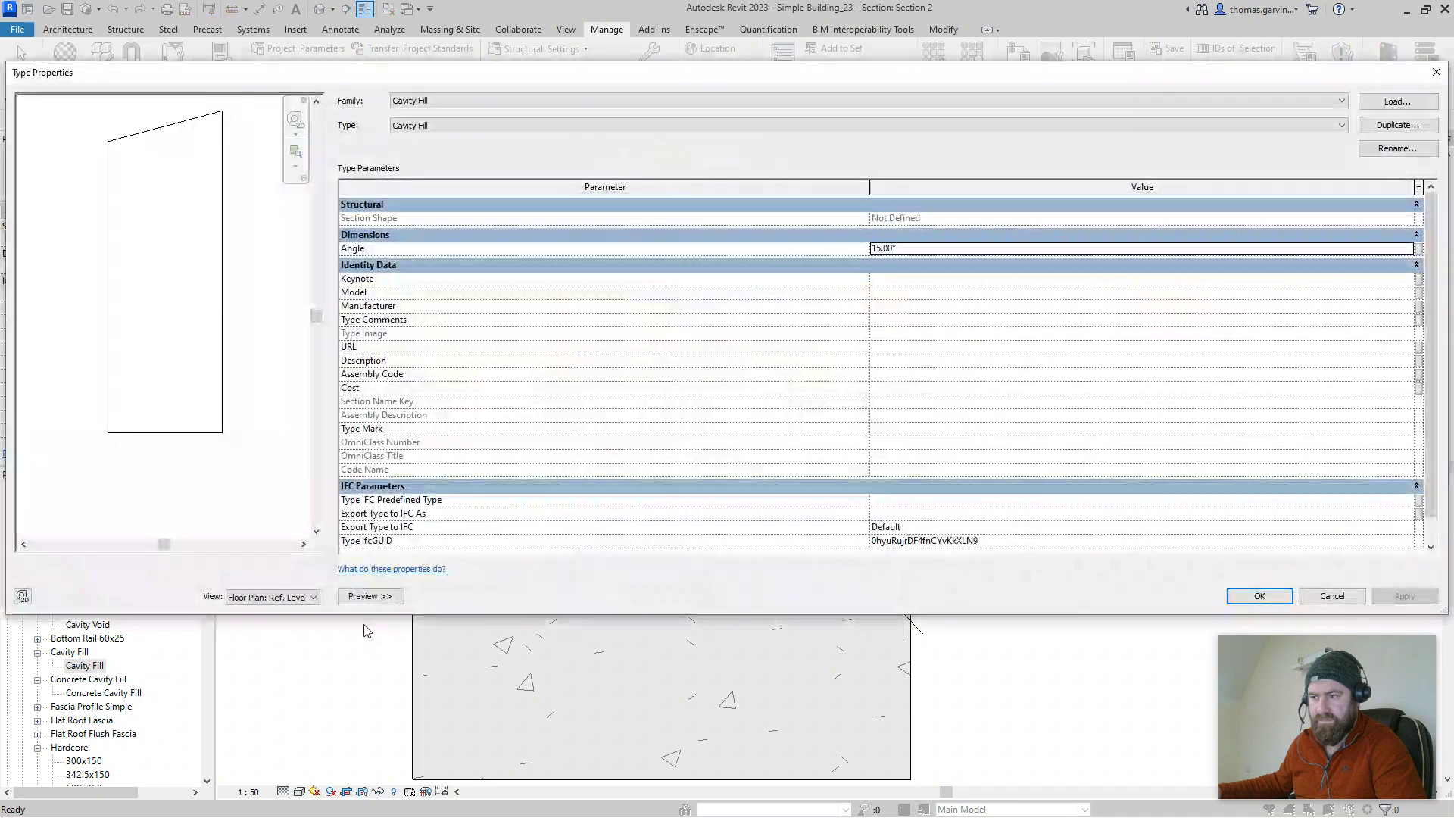
{"action": "key", "text": "Escape"}
{"action": "left_click", "coordinate": [70, 664]}
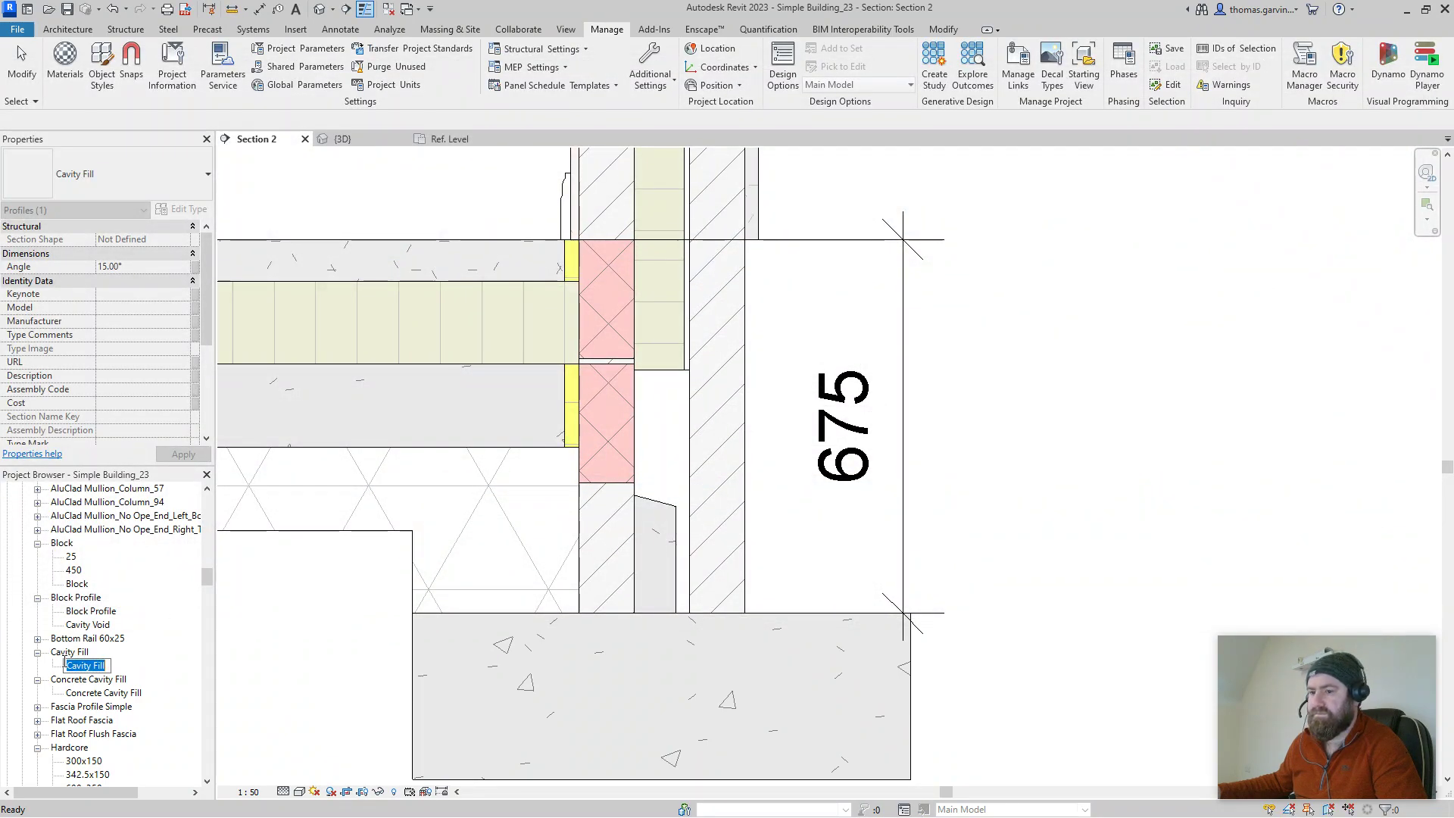
{"action": "left_click", "coordinate": [173, 654]}
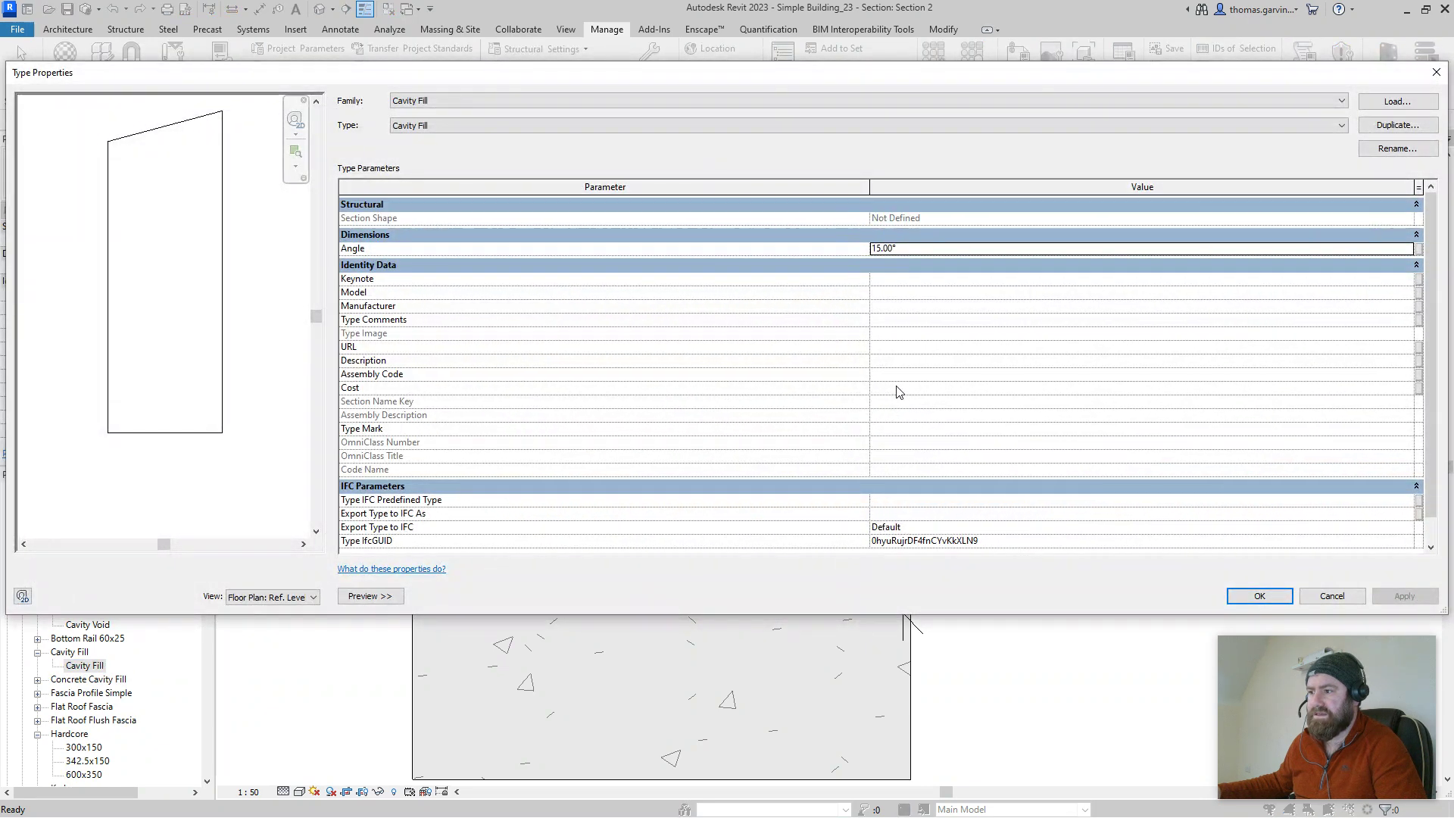
{"action": "key", "text": "Escape"}
{"action": "left_click", "coordinate": [71, 652]}
{"action": "right_click", "coordinate": [70, 658]}
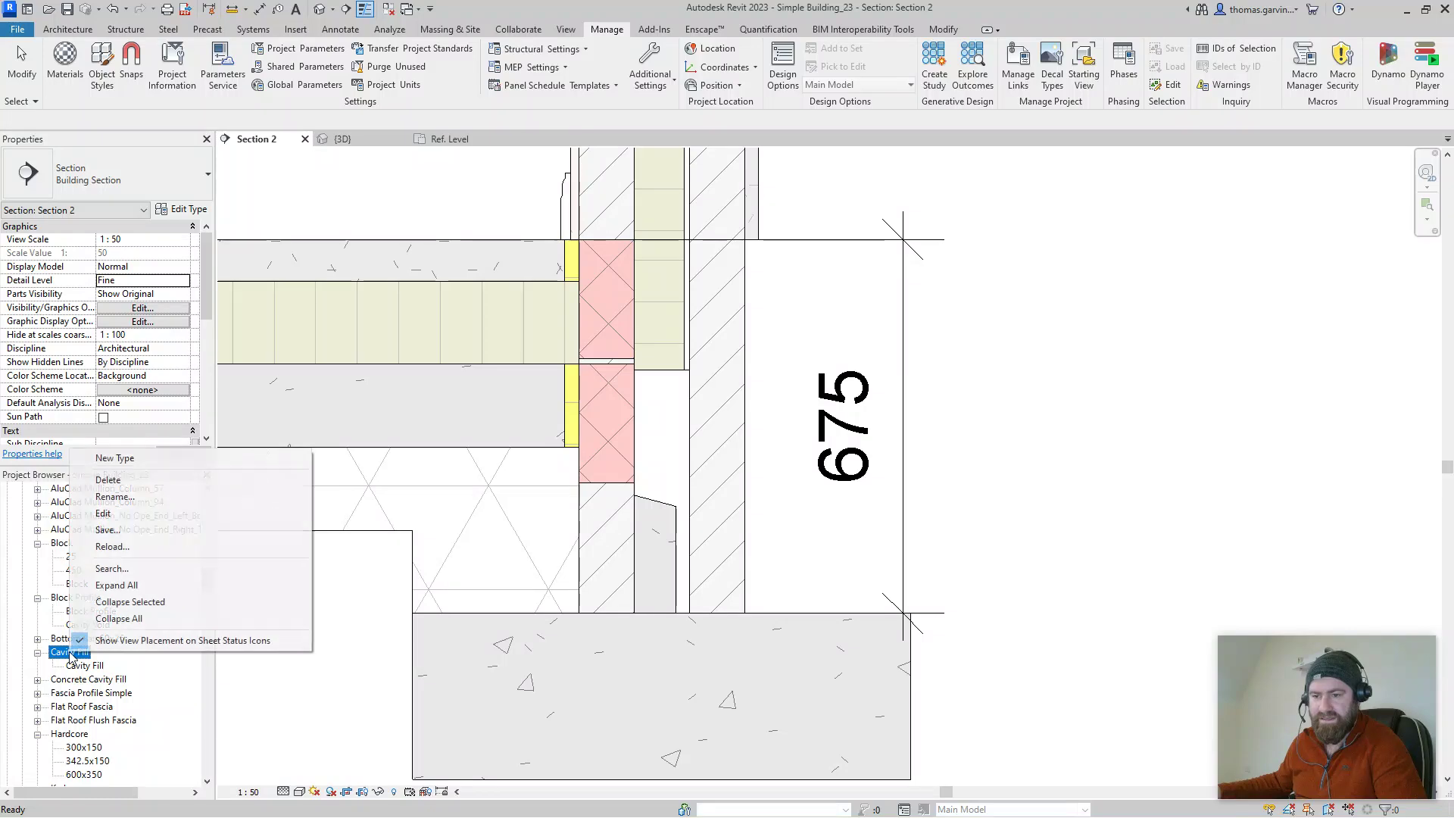
Step: Edit the Cavity Fill family and add aligned height (213) and thickness (76) dimensions
{"action": "left_click", "coordinate": [162, 509]}
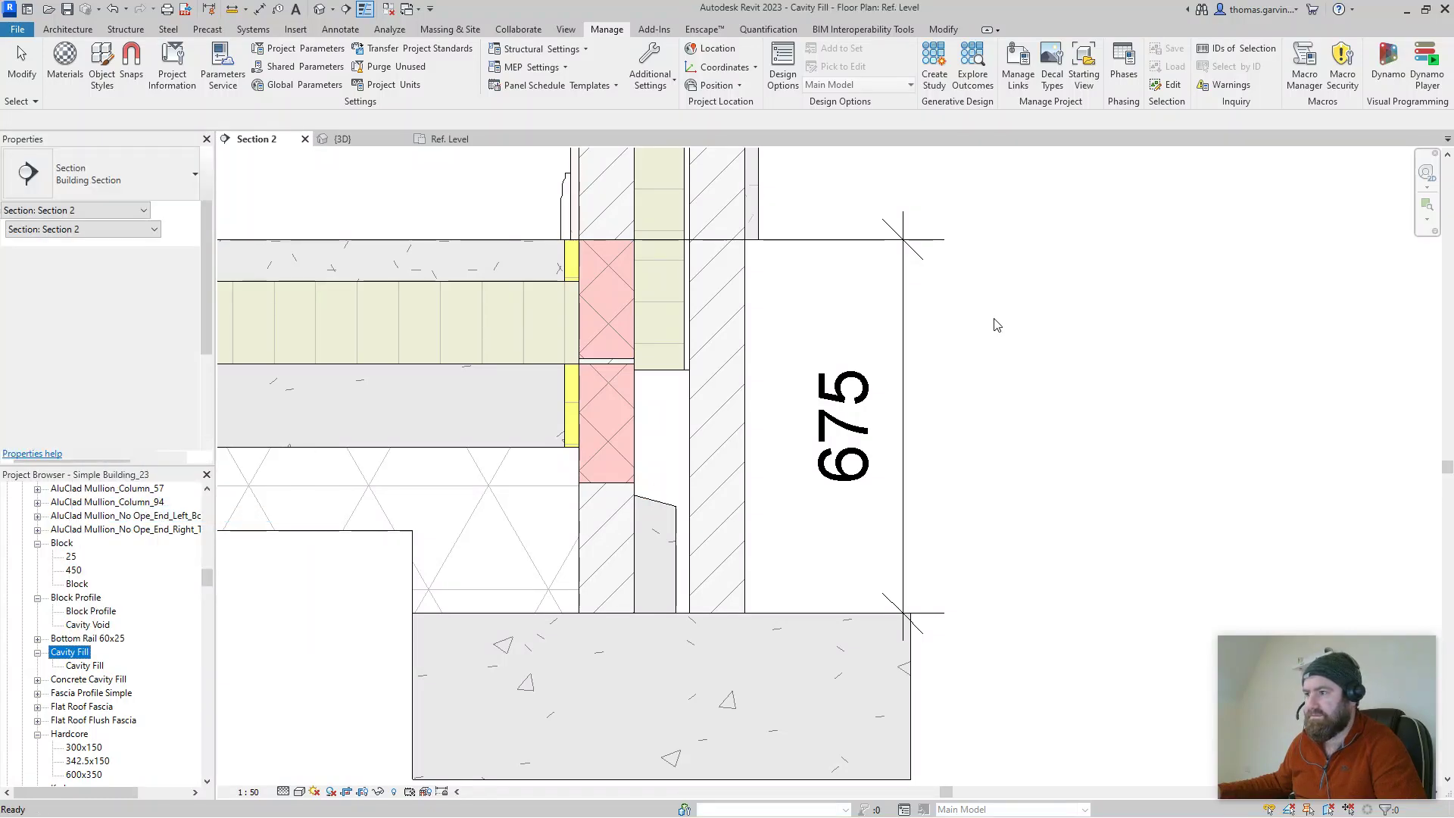
{"action": "scroll", "coordinate": [826, 424], "scroll_direction": "up", "scroll_amount": 2}
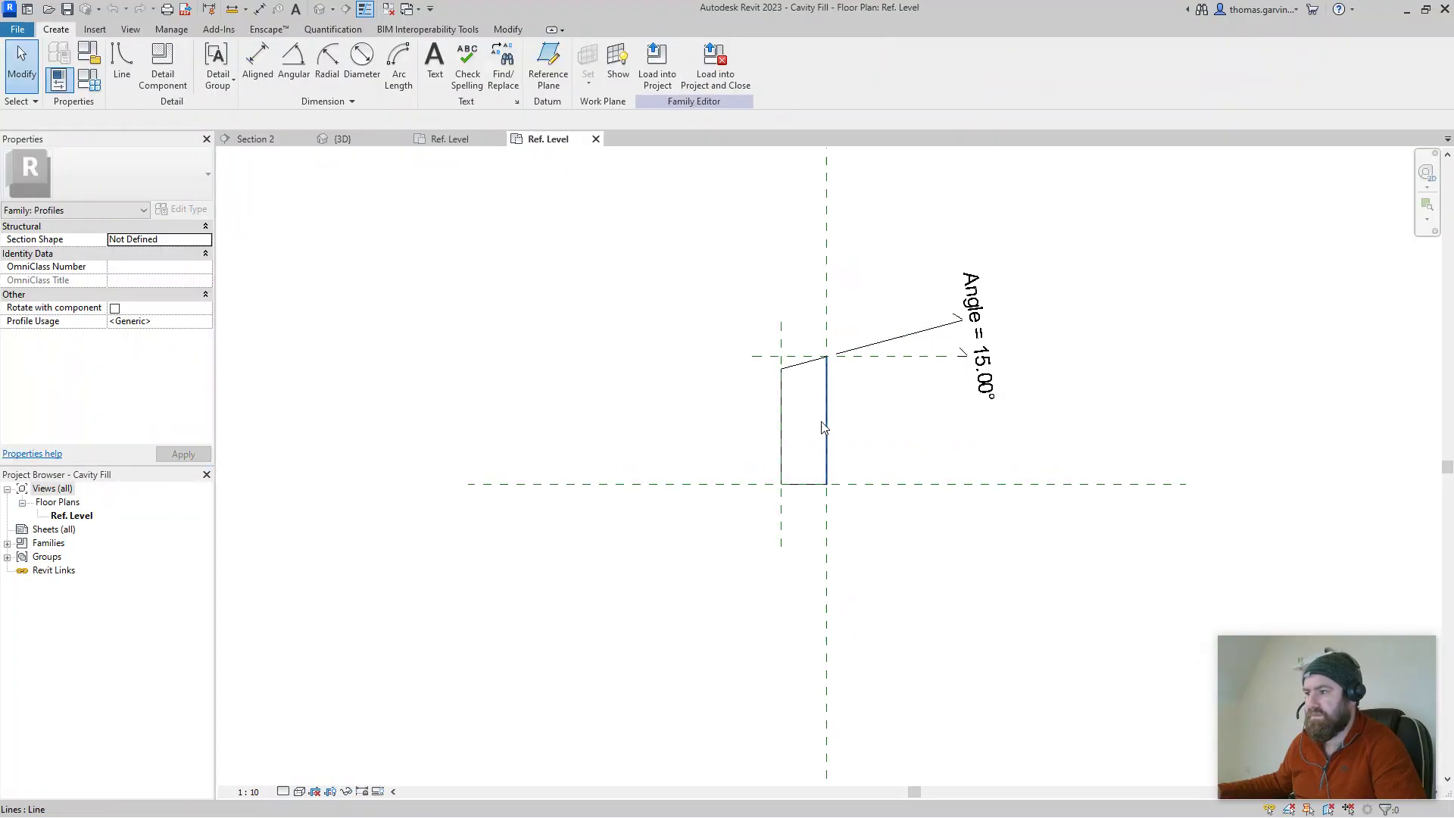
{"action": "left_click", "coordinate": [259, 8]}
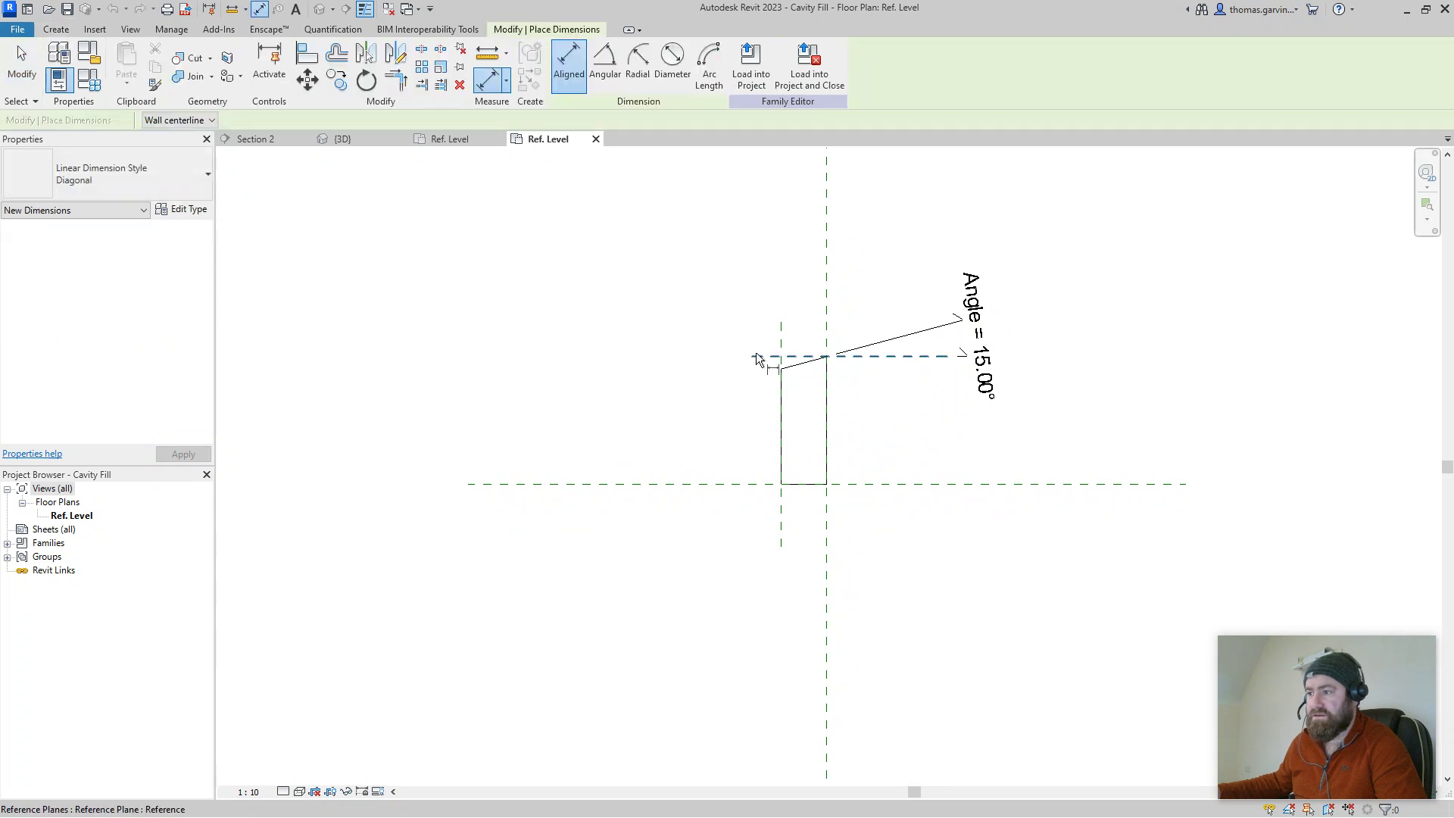
{"action": "left_click", "coordinate": [756, 354]}
{"action": "left_click", "coordinate": [727, 481]}
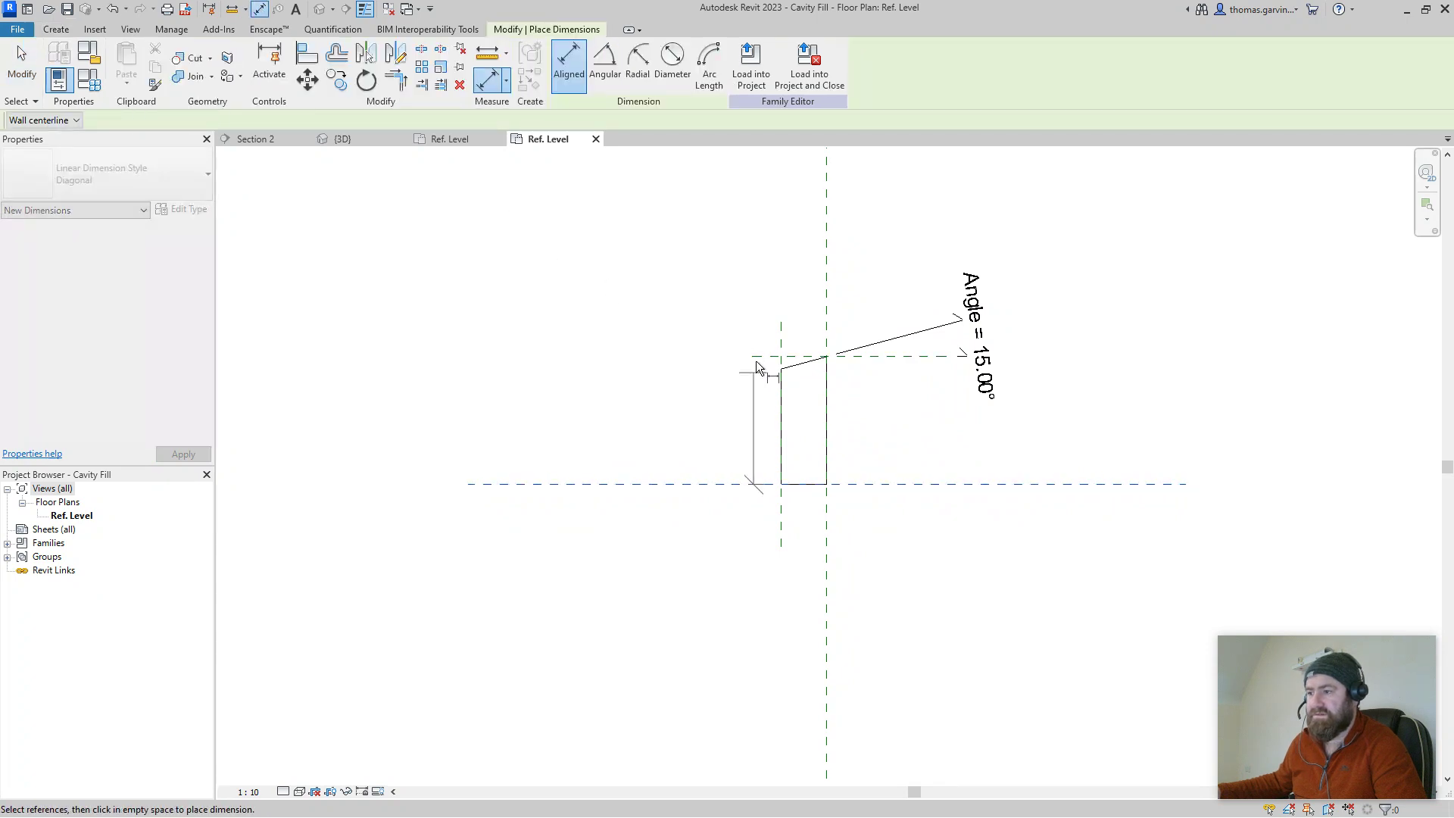
{"action": "left_click", "coordinate": [580, 362]}
{"action": "left_click", "coordinate": [781, 523]}
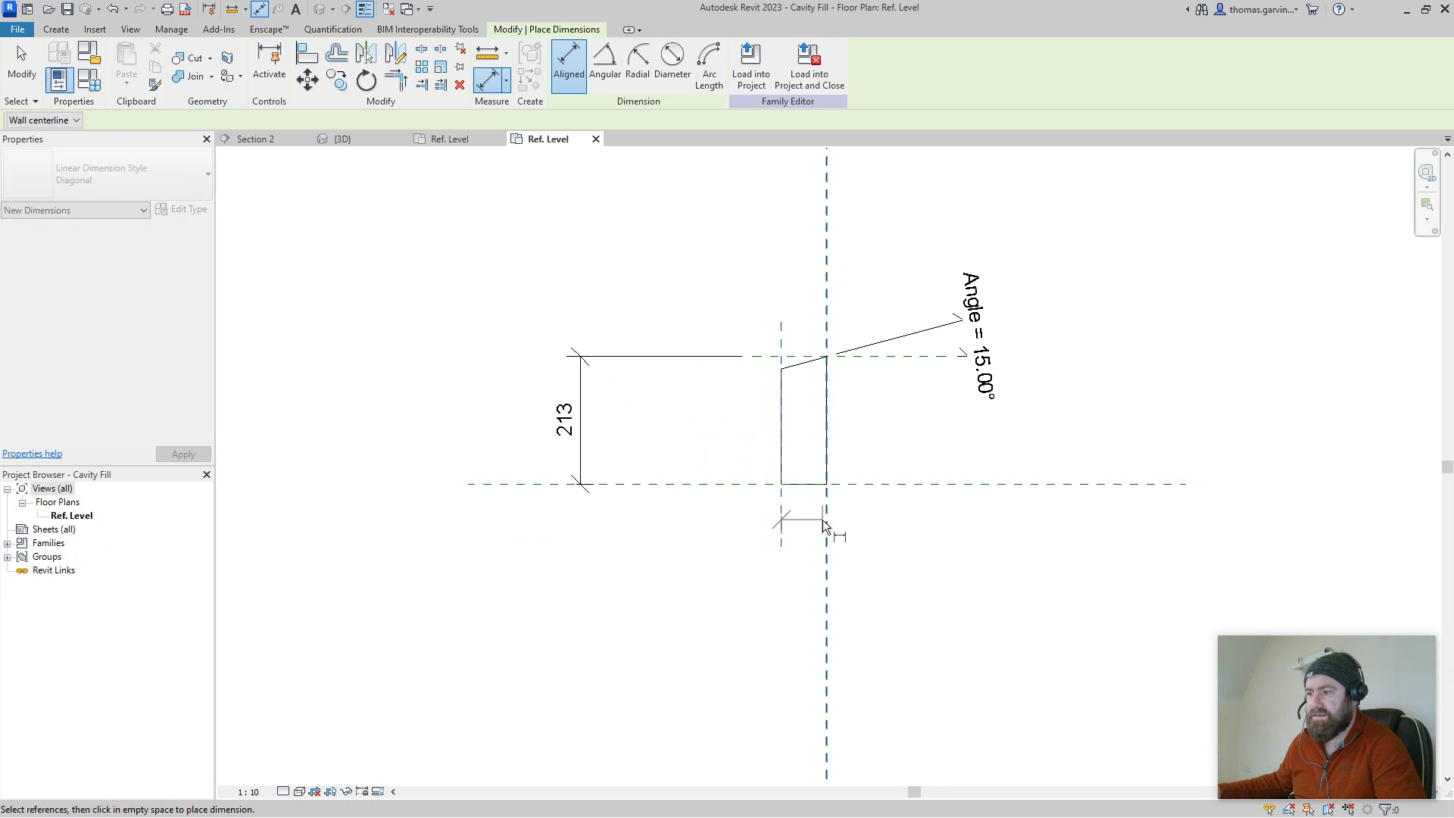
{"action": "left_click", "coordinate": [825, 520]}
{"action": "left_click", "coordinate": [796, 628]}
{"action": "key", "text": "Escape"}
{"action": "key", "text": "Escape"}
Step: Label the dimensions with new Thickness and Height parameters
{"action": "left_click", "coordinate": [801, 616]}
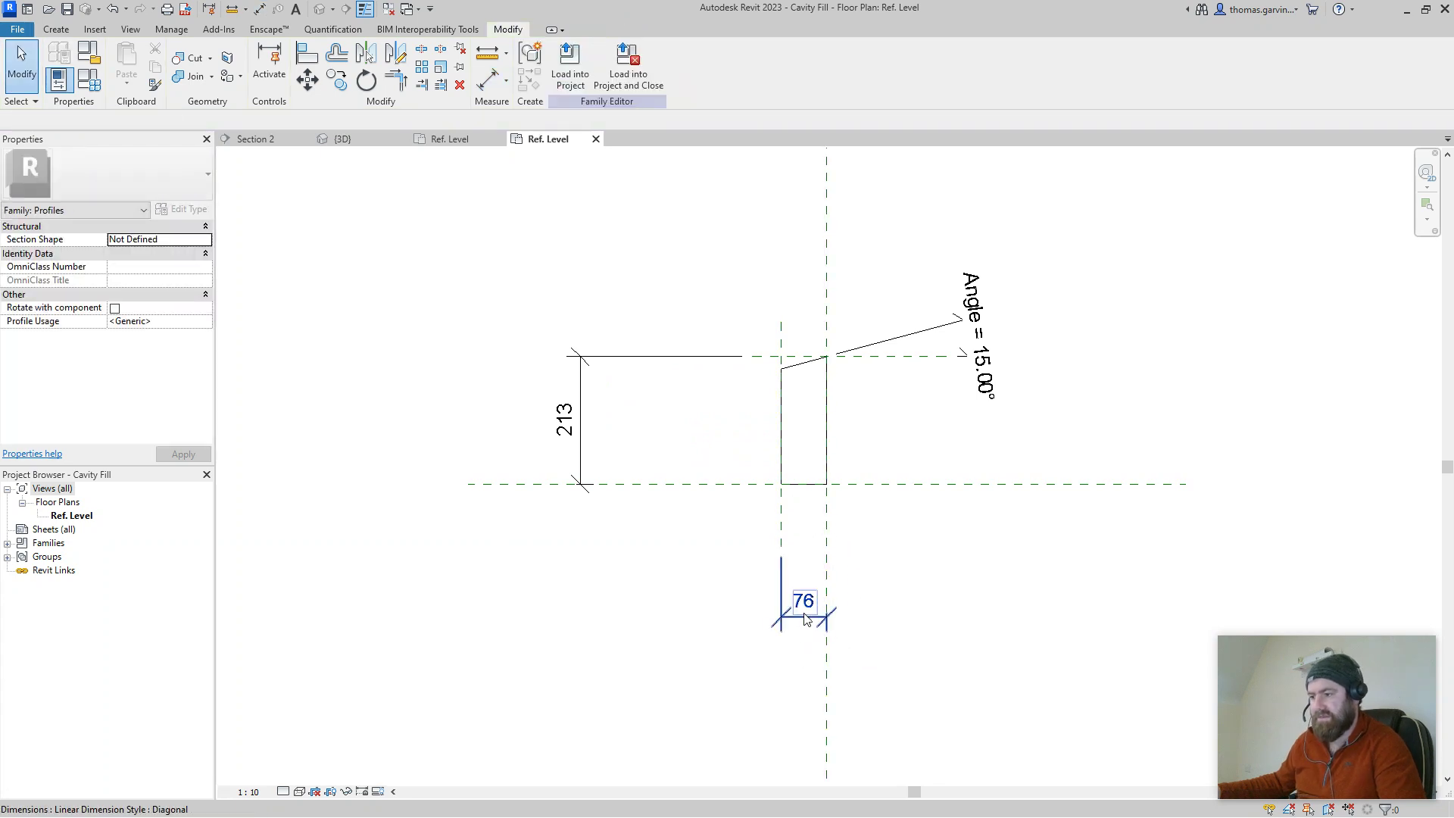
{"action": "left_click", "coordinate": [711, 64]}
{"action": "type", "text": "T"}
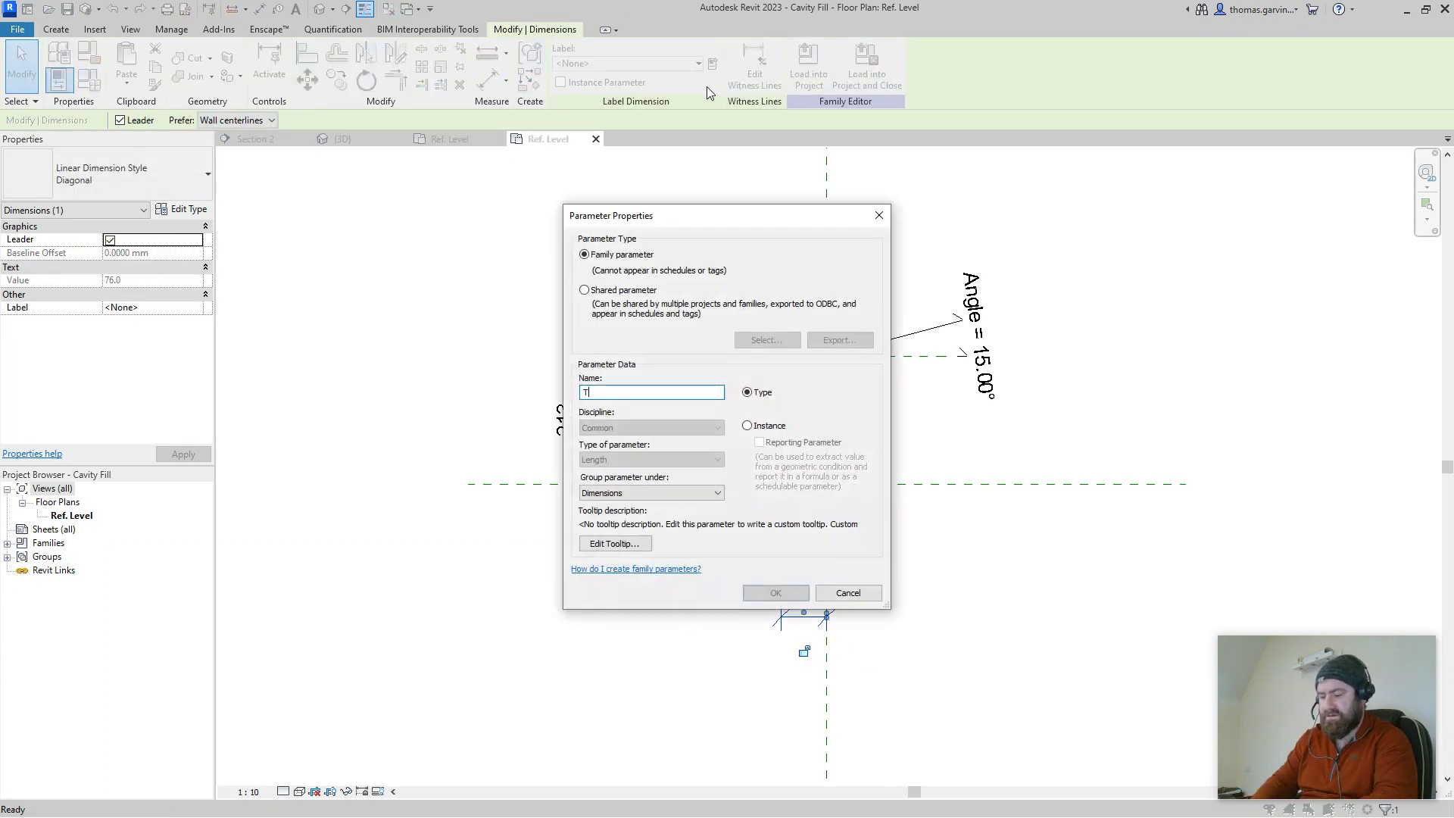
{"action": "type", "text": "hickness"}
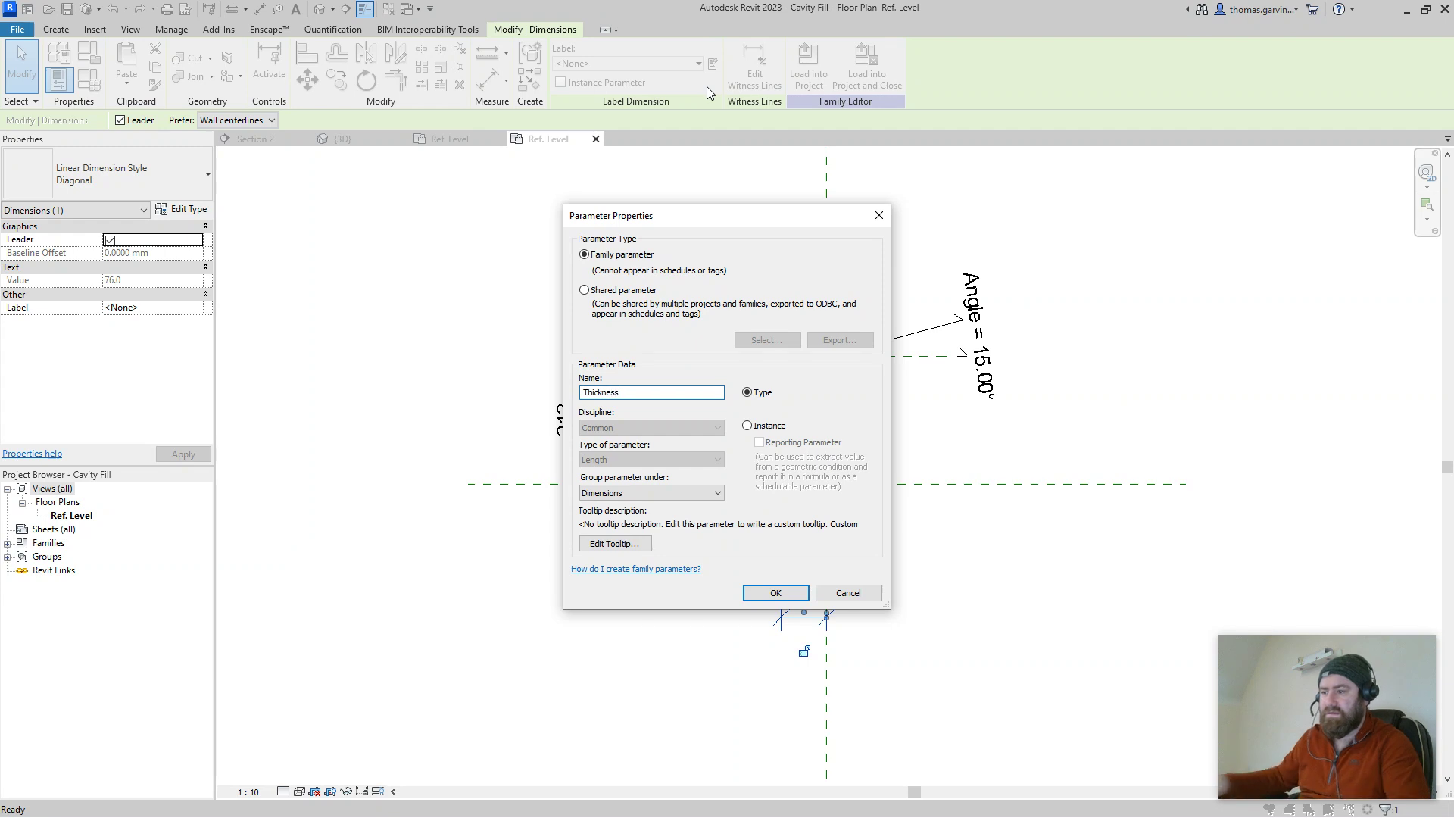
{"action": "left_click", "coordinate": [776, 593]}
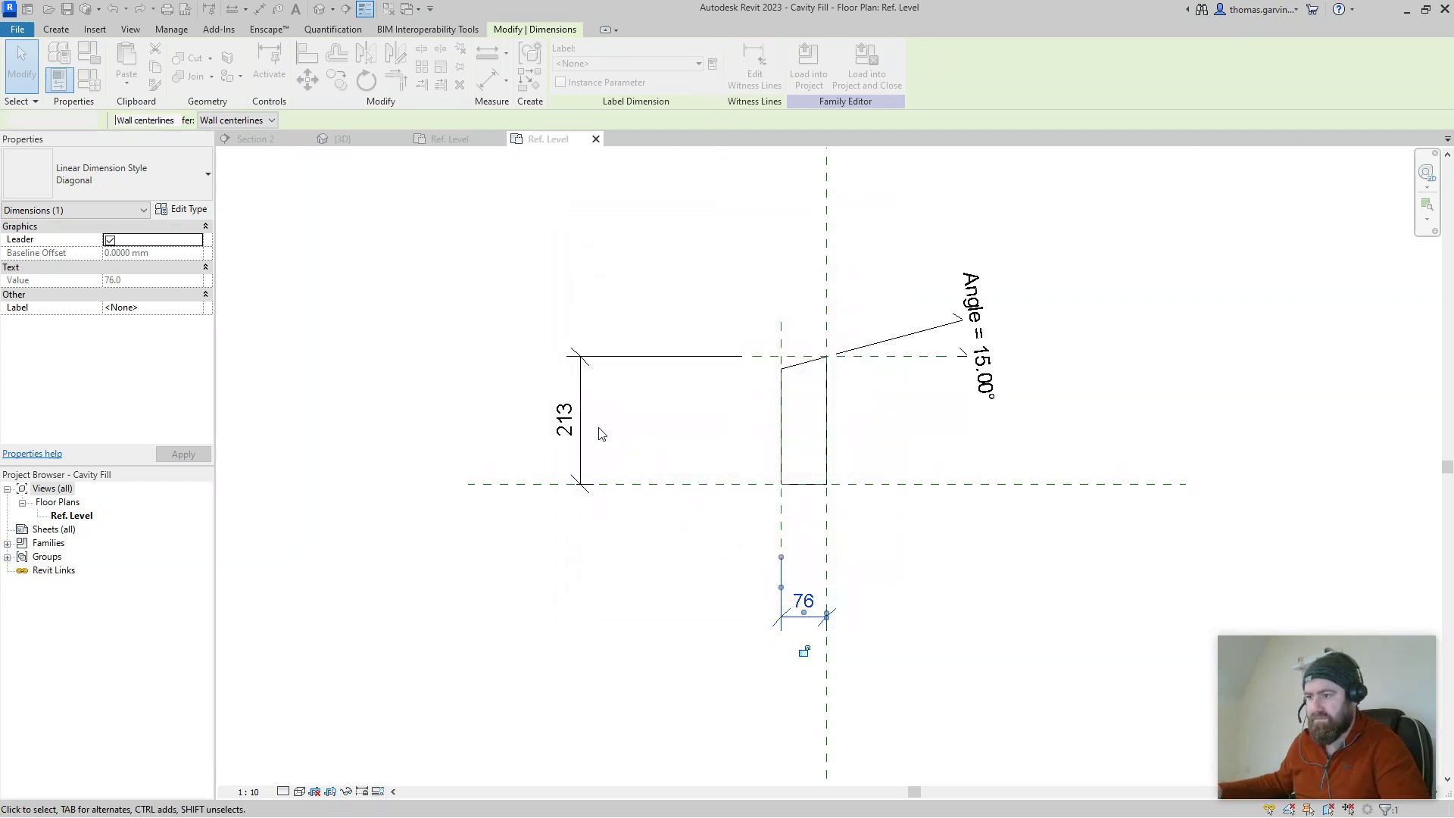
{"action": "left_click", "coordinate": [598, 425]}
{"action": "left_click", "coordinate": [714, 65]}
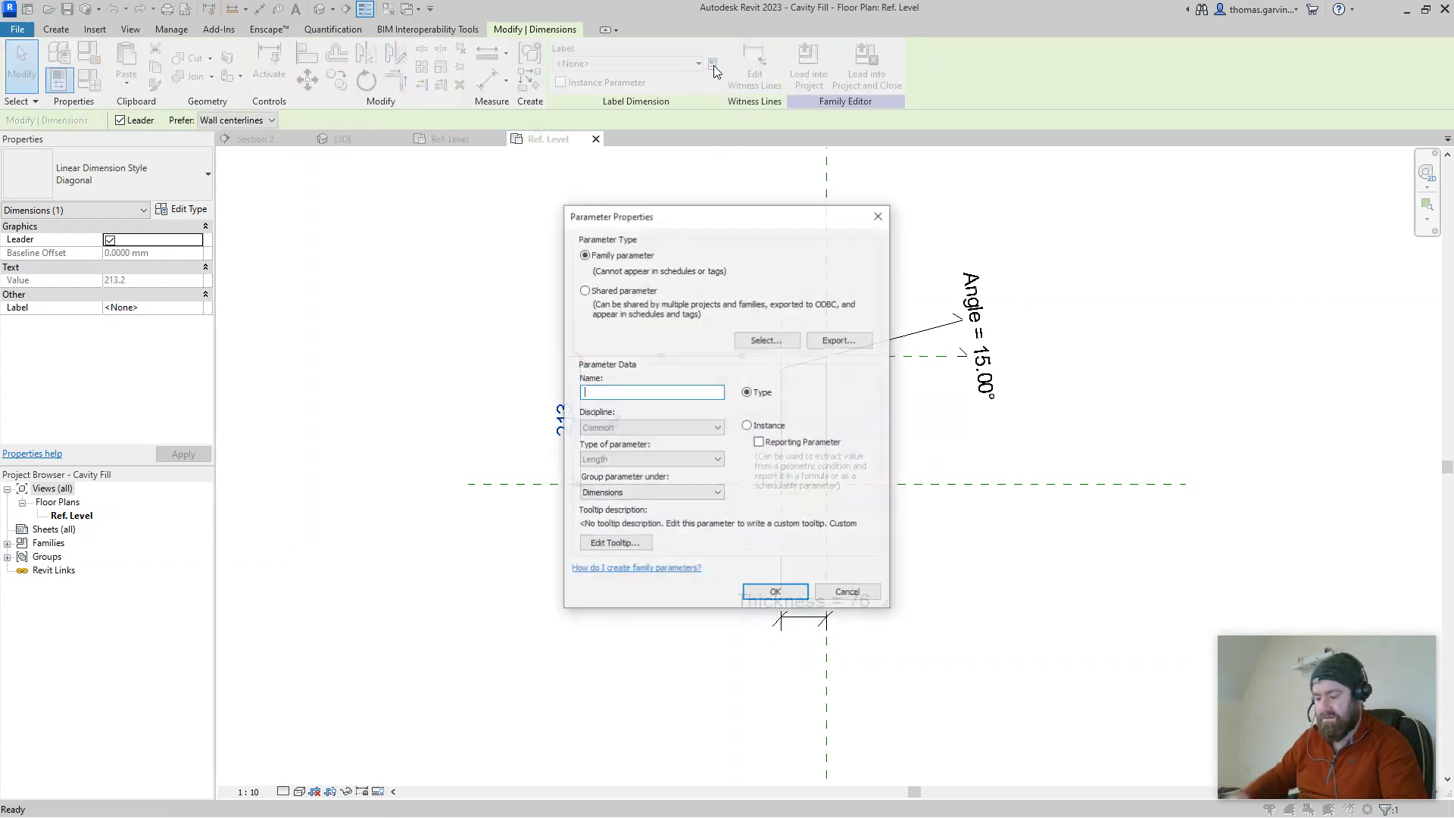
{"action": "type", "text": "Height"}
{"action": "key", "text": "Return"}
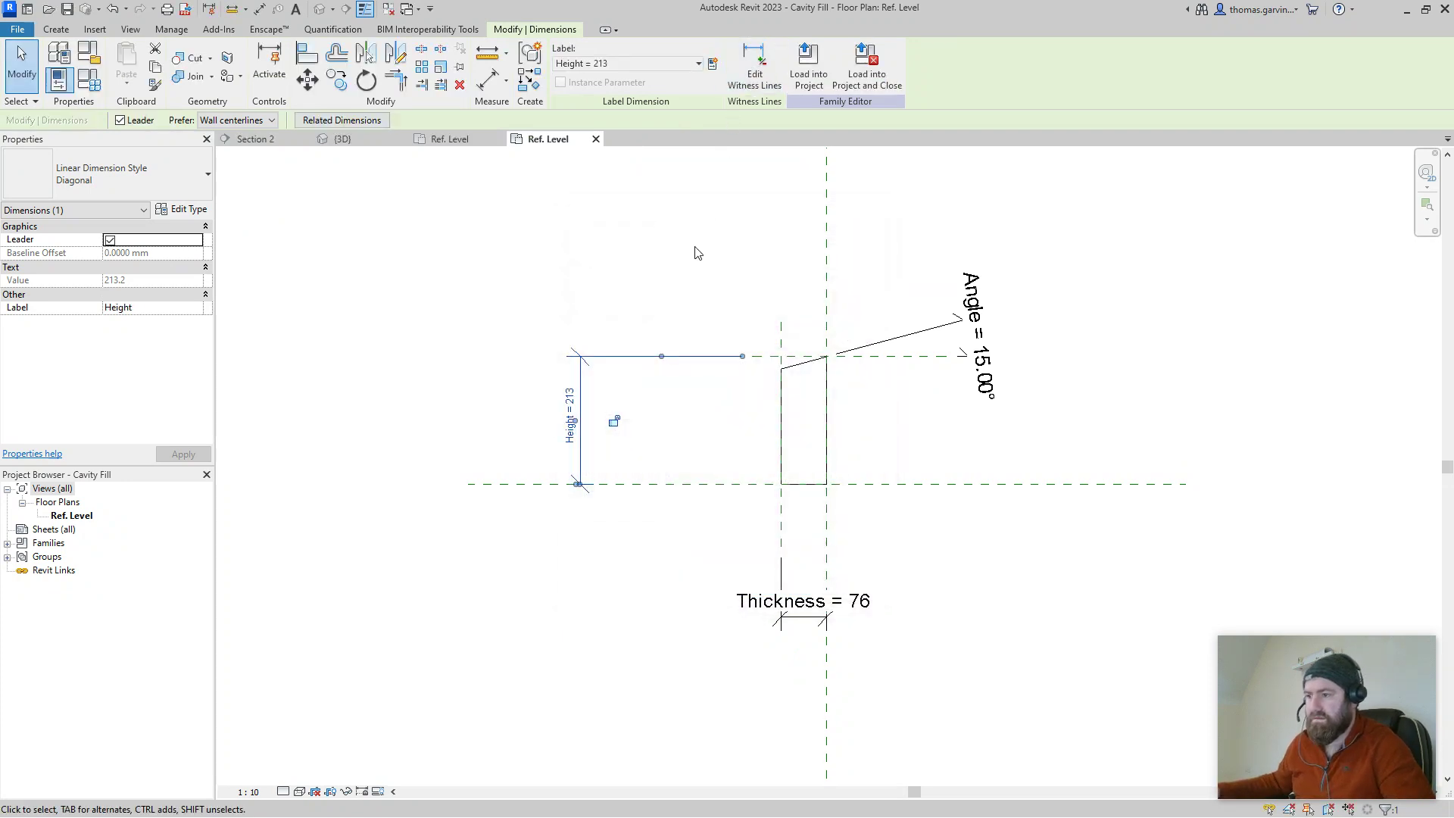
Step: Set Height to 440 and Thickness to 100, then load the family into the project
{"action": "left_click", "coordinate": [611, 420]}
{"action": "type", "text": "4"}
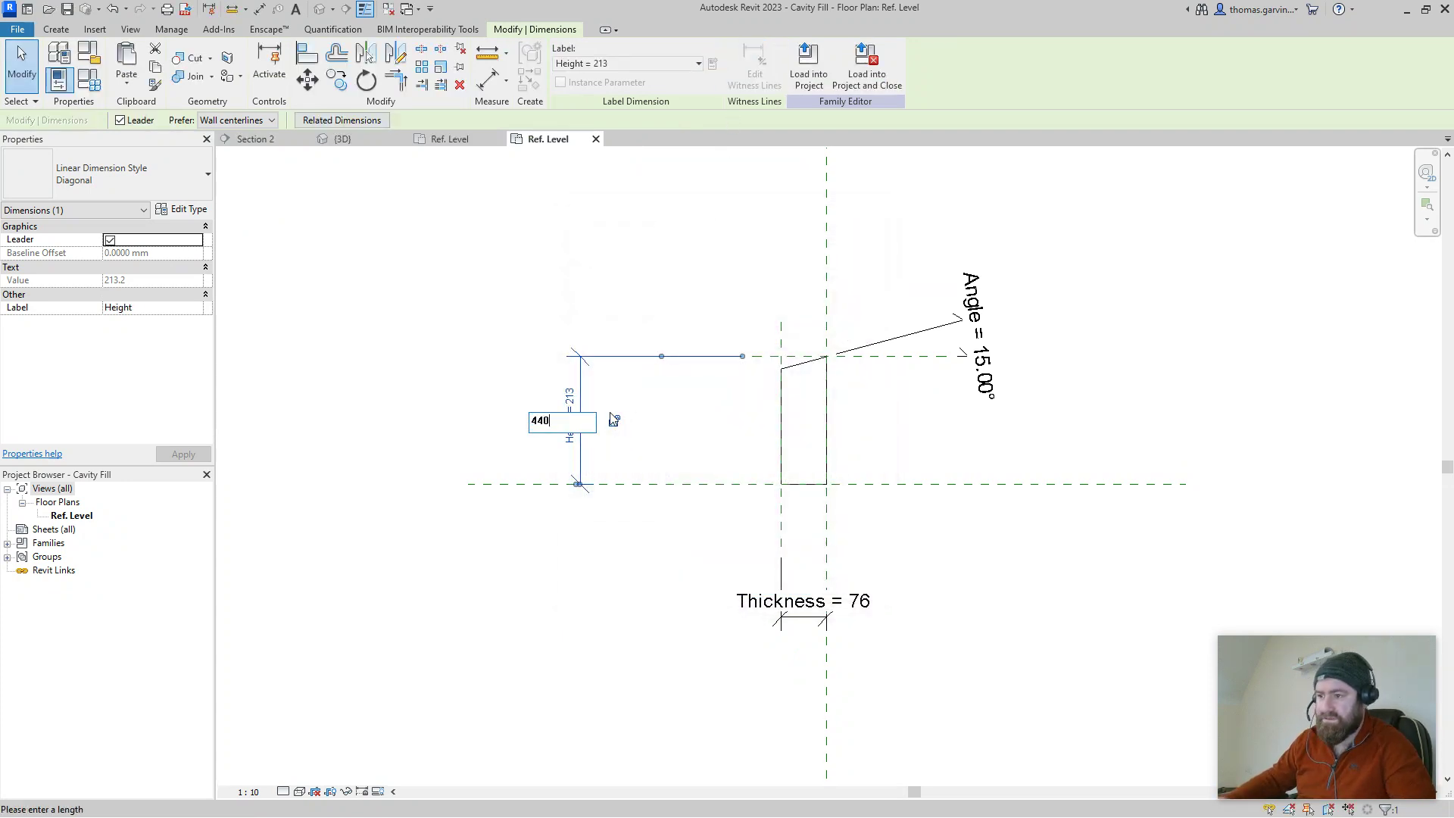
{"action": "type", "text": "40"}
{"action": "key", "text": "Return"}
{"action": "left_click", "coordinate": [863, 604]}
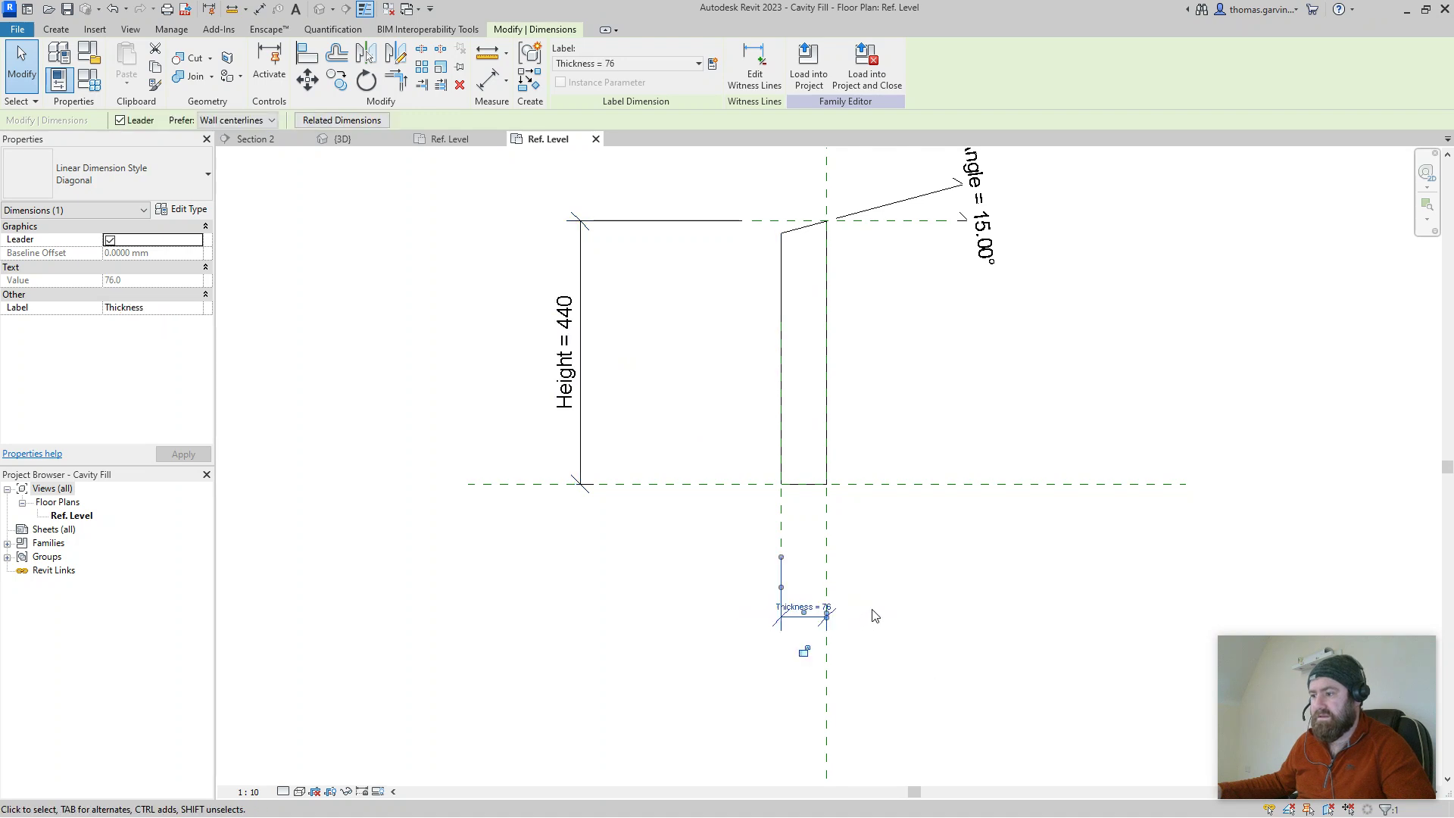
{"action": "left_click", "coordinate": [823, 610]}
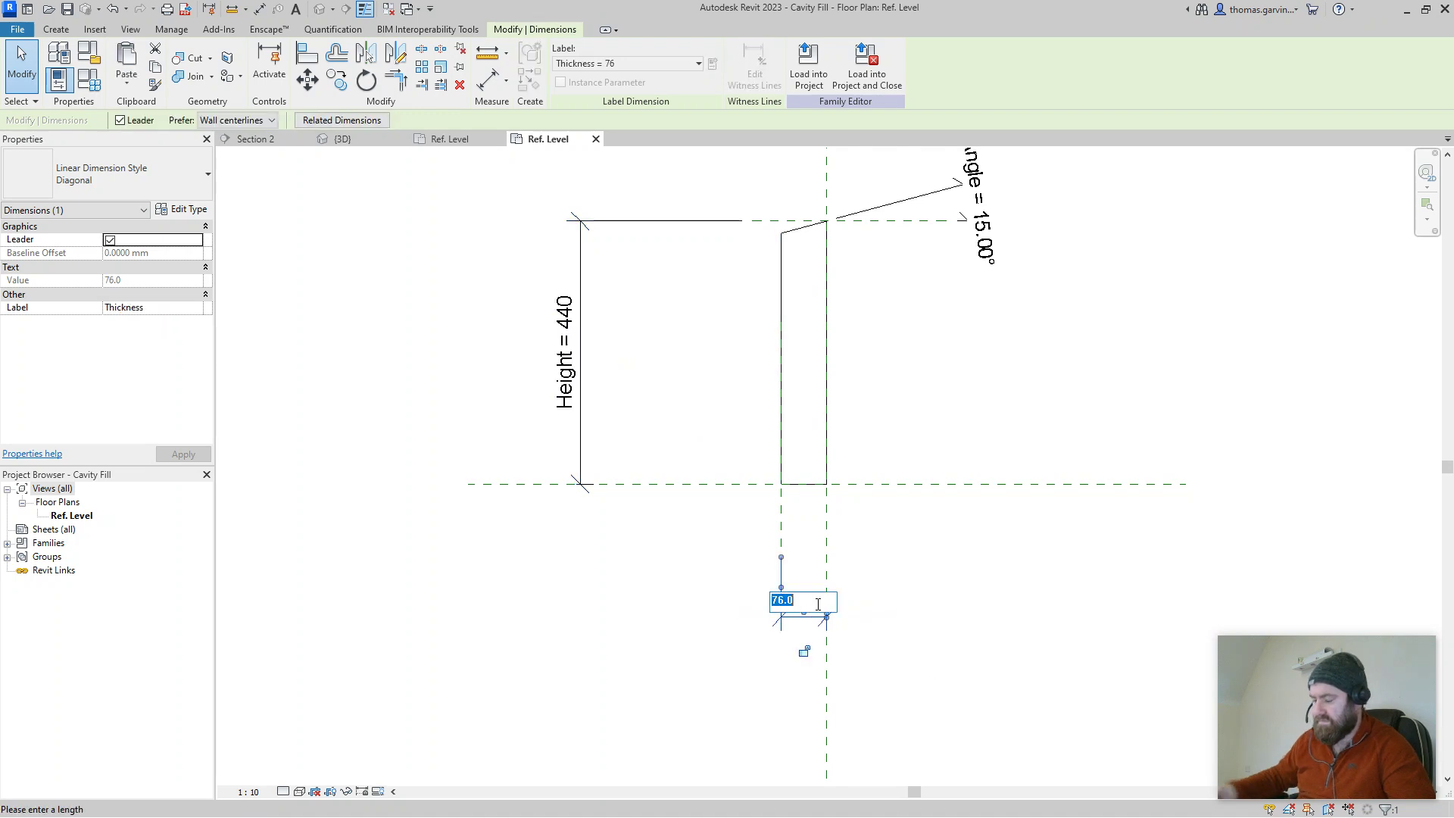
{"action": "type", "text": "100"}
{"action": "key", "text": "Return"}
{"action": "key", "text": "Escape"}
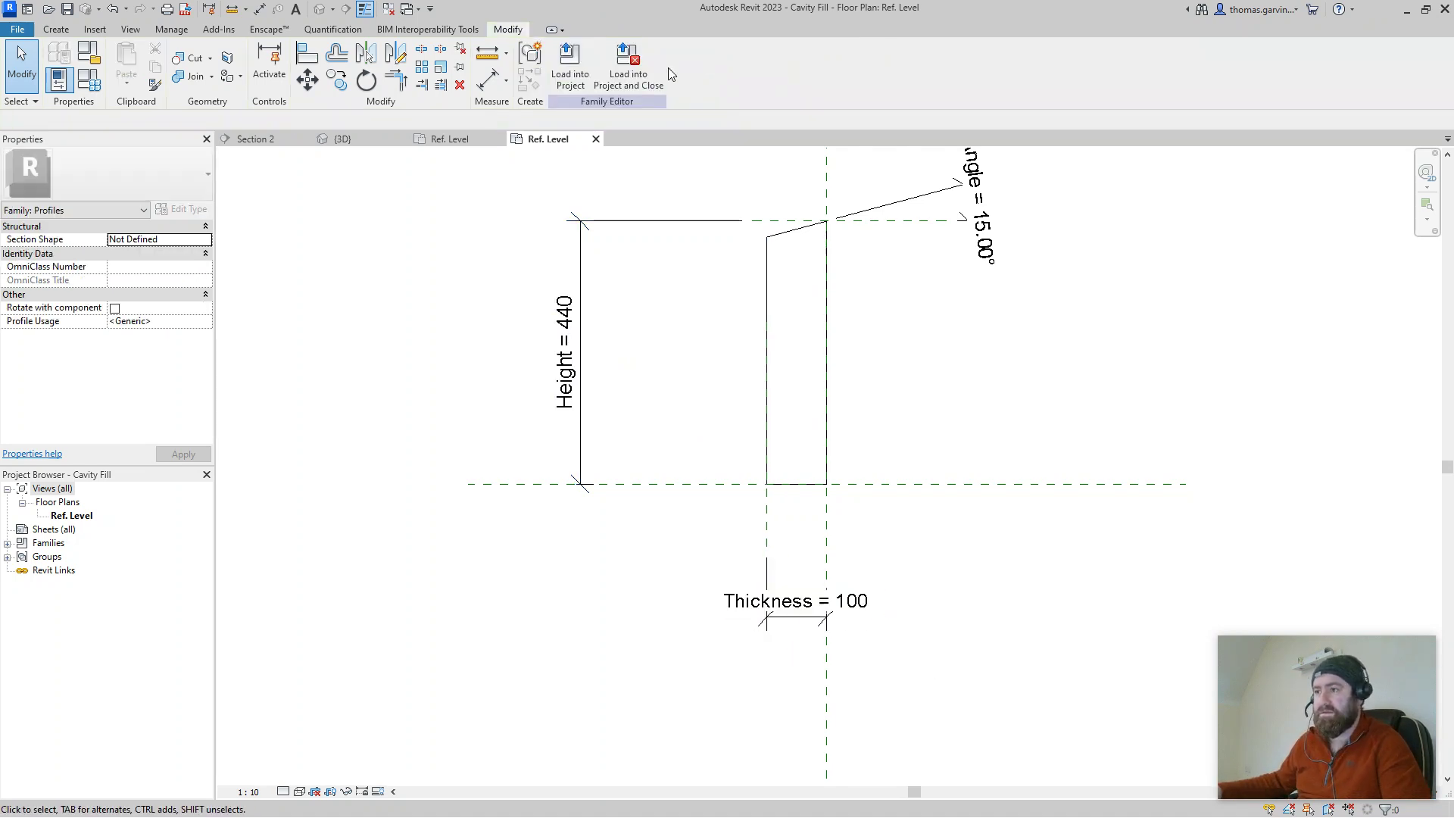
{"action": "left_click", "coordinate": [644, 65]}
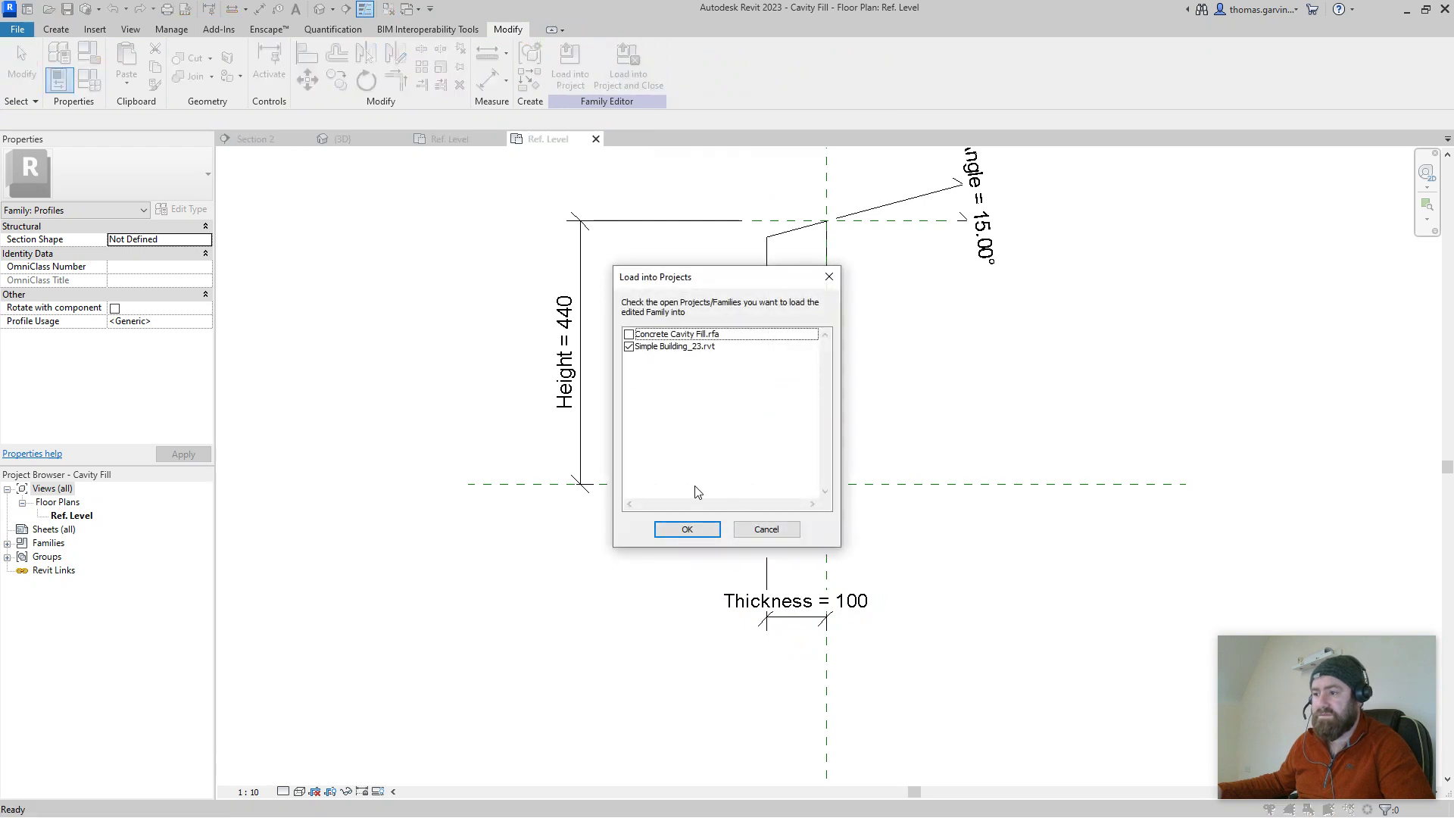
Step: Load into Simple Building_23, saving over Cavity Fill.rfa and replacing the existing family version
{"action": "left_click", "coordinate": [700, 532]}
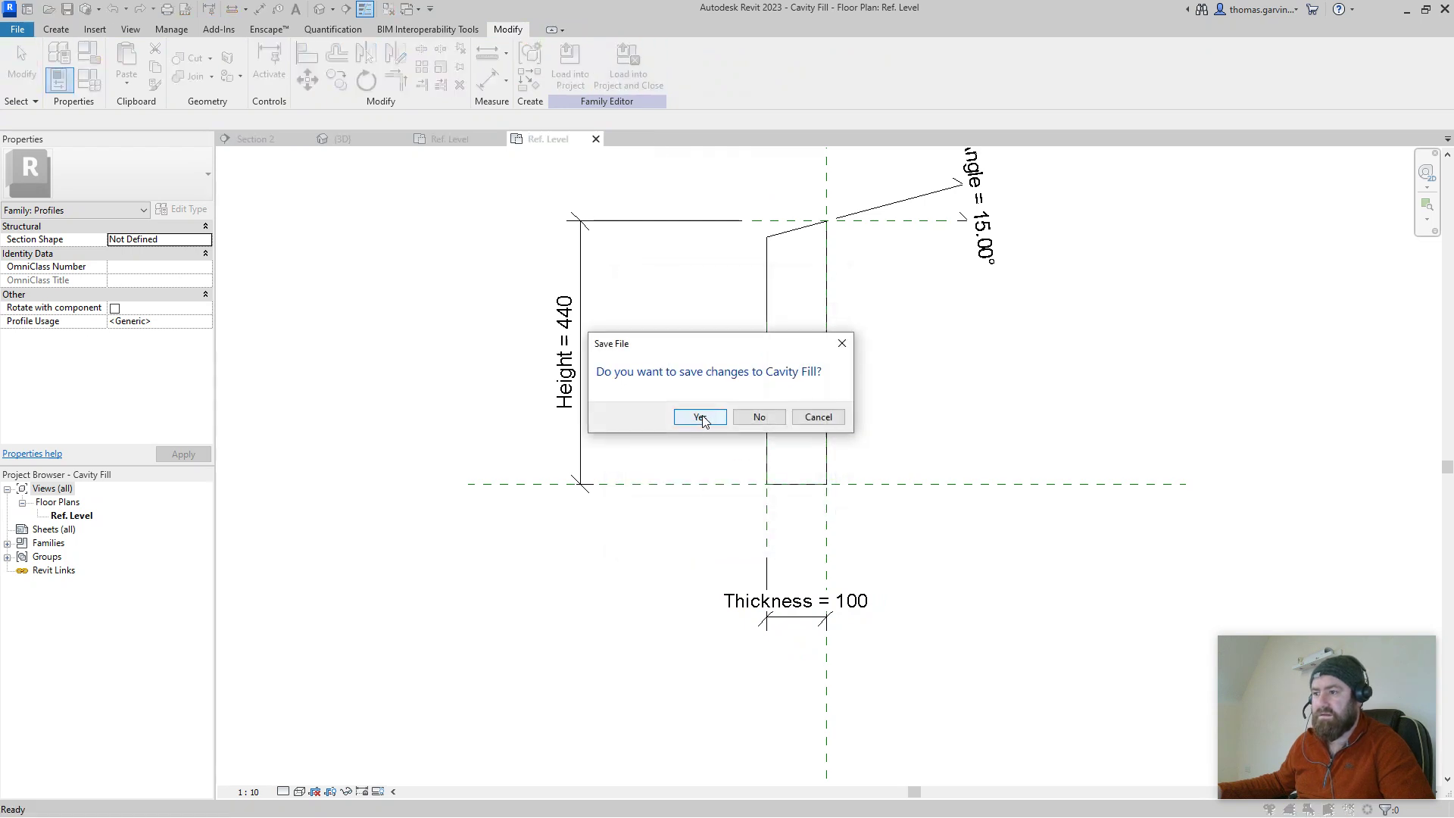
{"action": "left_click", "coordinate": [700, 417]}
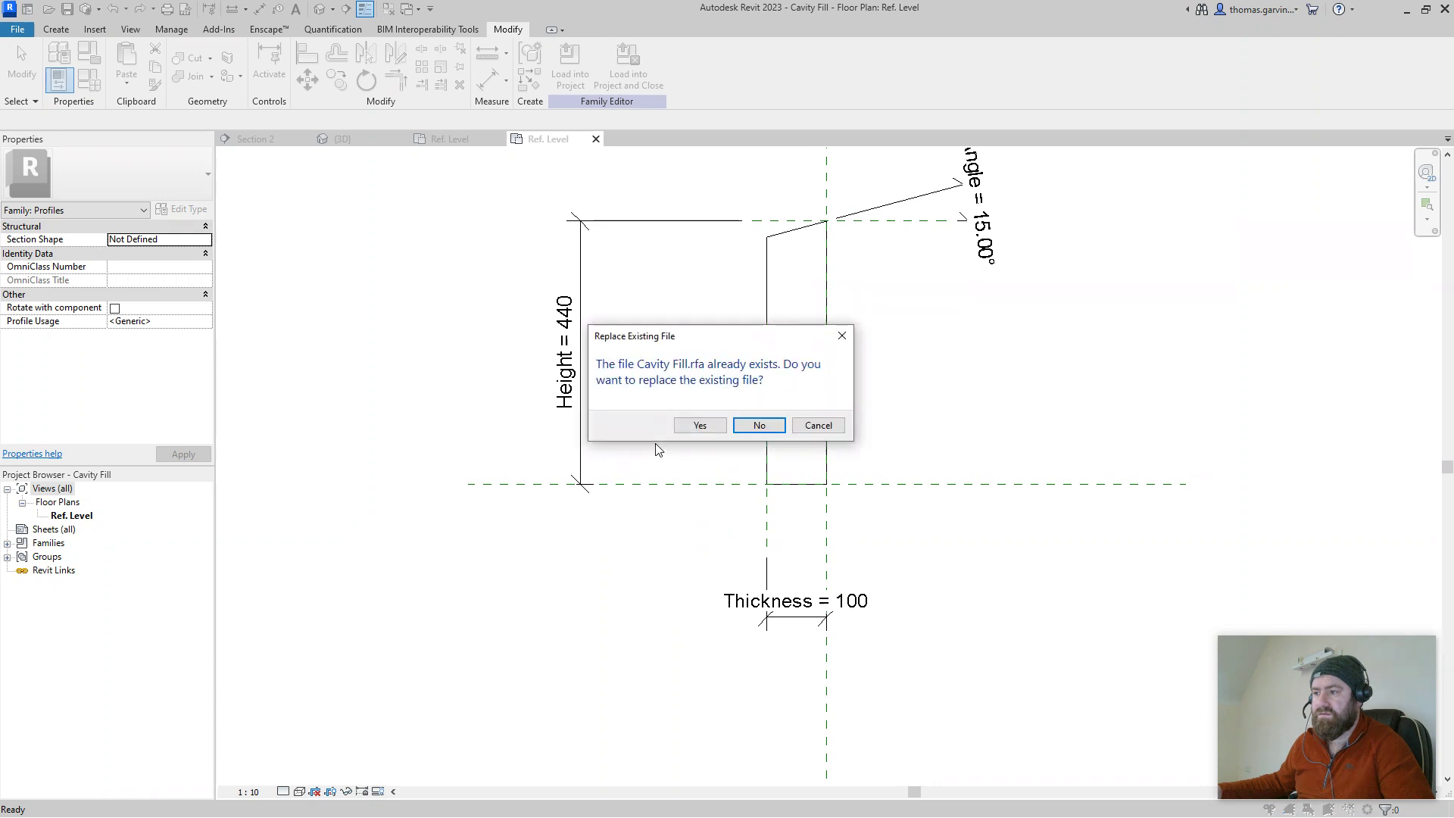
{"action": "left_click", "coordinate": [706, 427]}
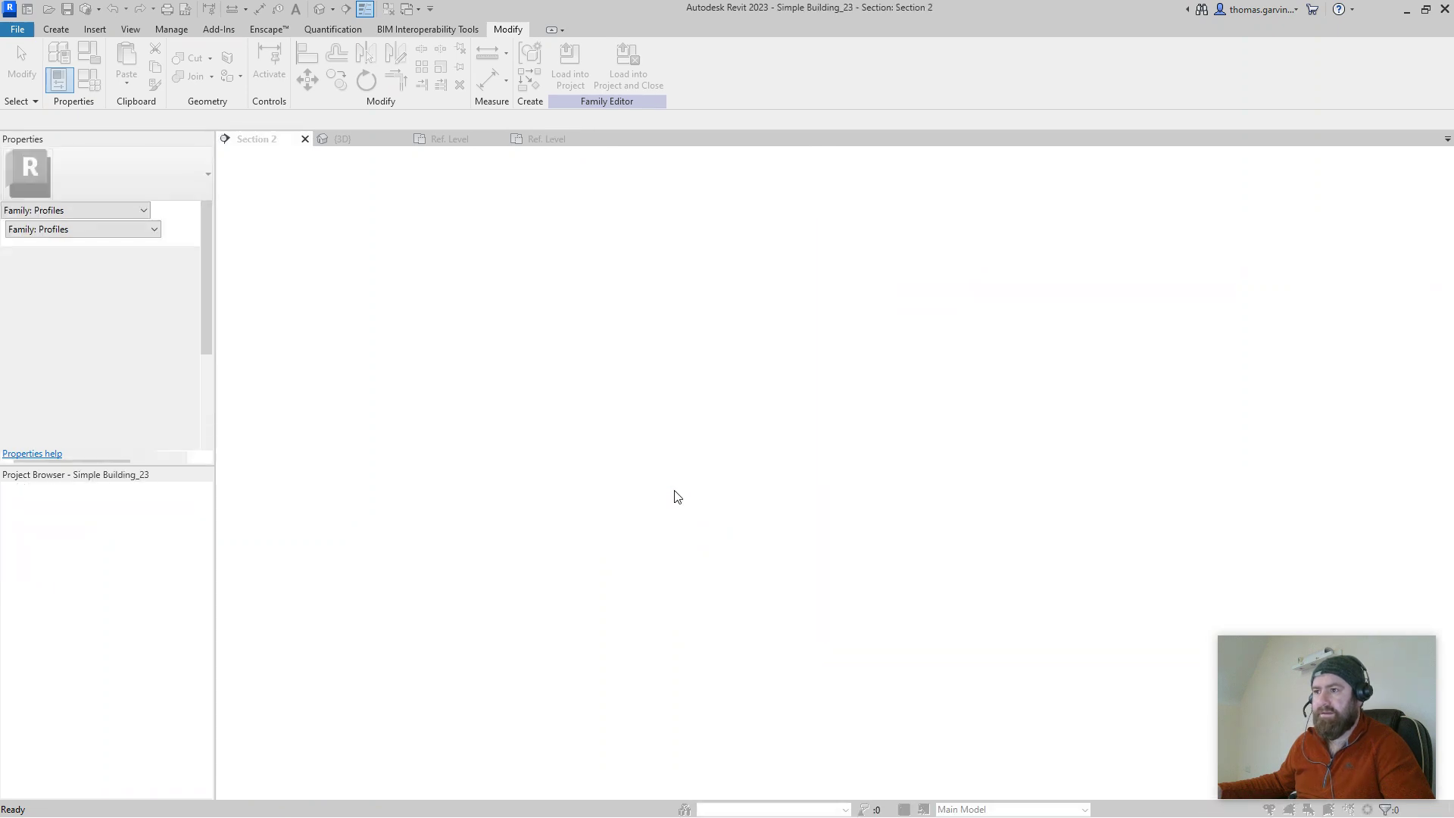
{"action": "left_click", "coordinate": [719, 411]}
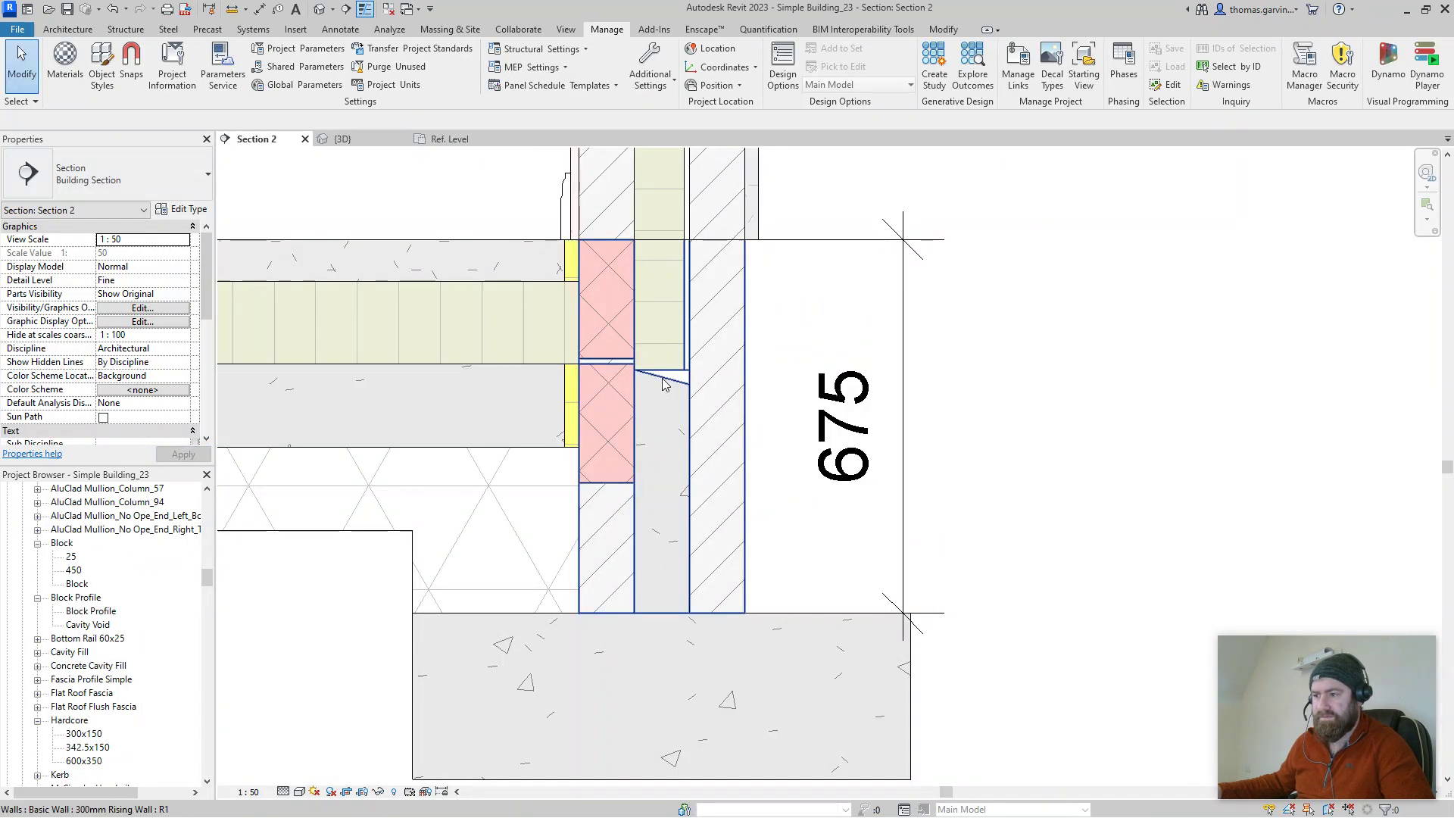
Step: Zoom out Section 2 and select the Cavity Void profile type in the Project Browser to check its size
{"action": "scroll", "coordinate": [1014, 464], "scroll_direction": "down", "scroll_amount": 2}
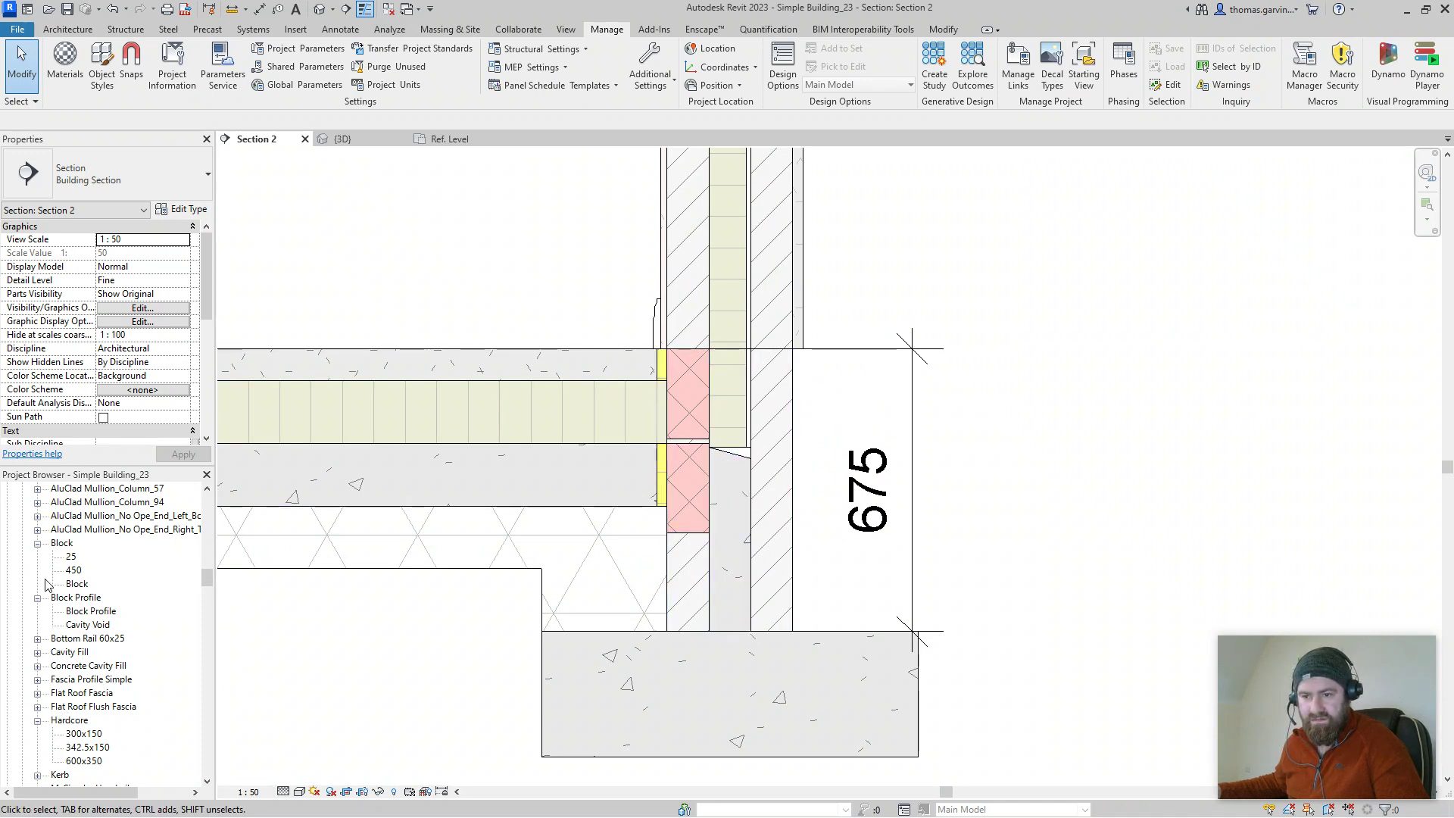
{"action": "left_click", "coordinate": [86, 625]}
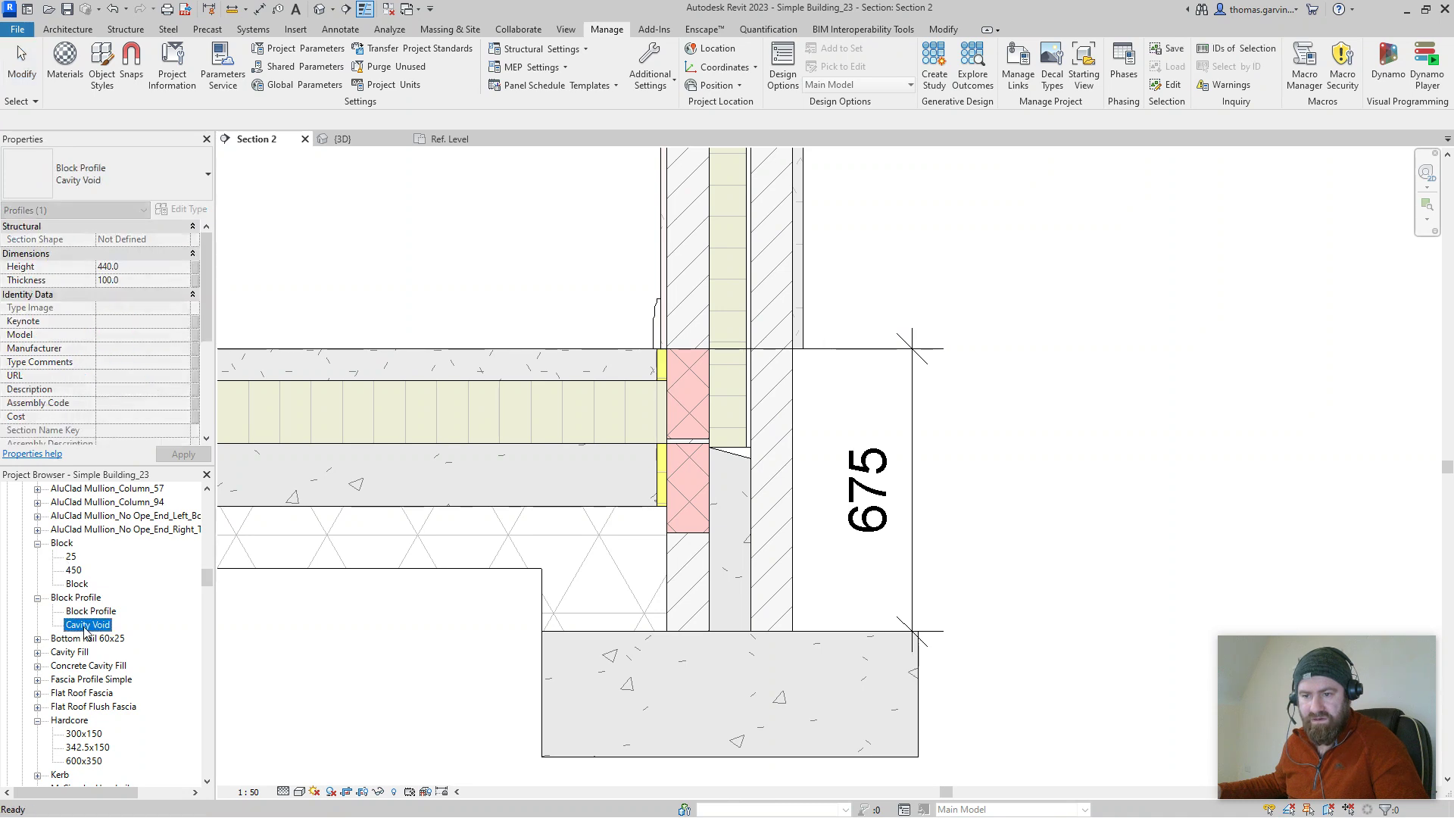
{"action": "left_click", "coordinate": [37, 543]}
Step: Duplicate the Block Profile type and name the copy Render
{"action": "left_click", "coordinate": [91, 572]}
{"action": "right_click", "coordinate": [91, 572]}
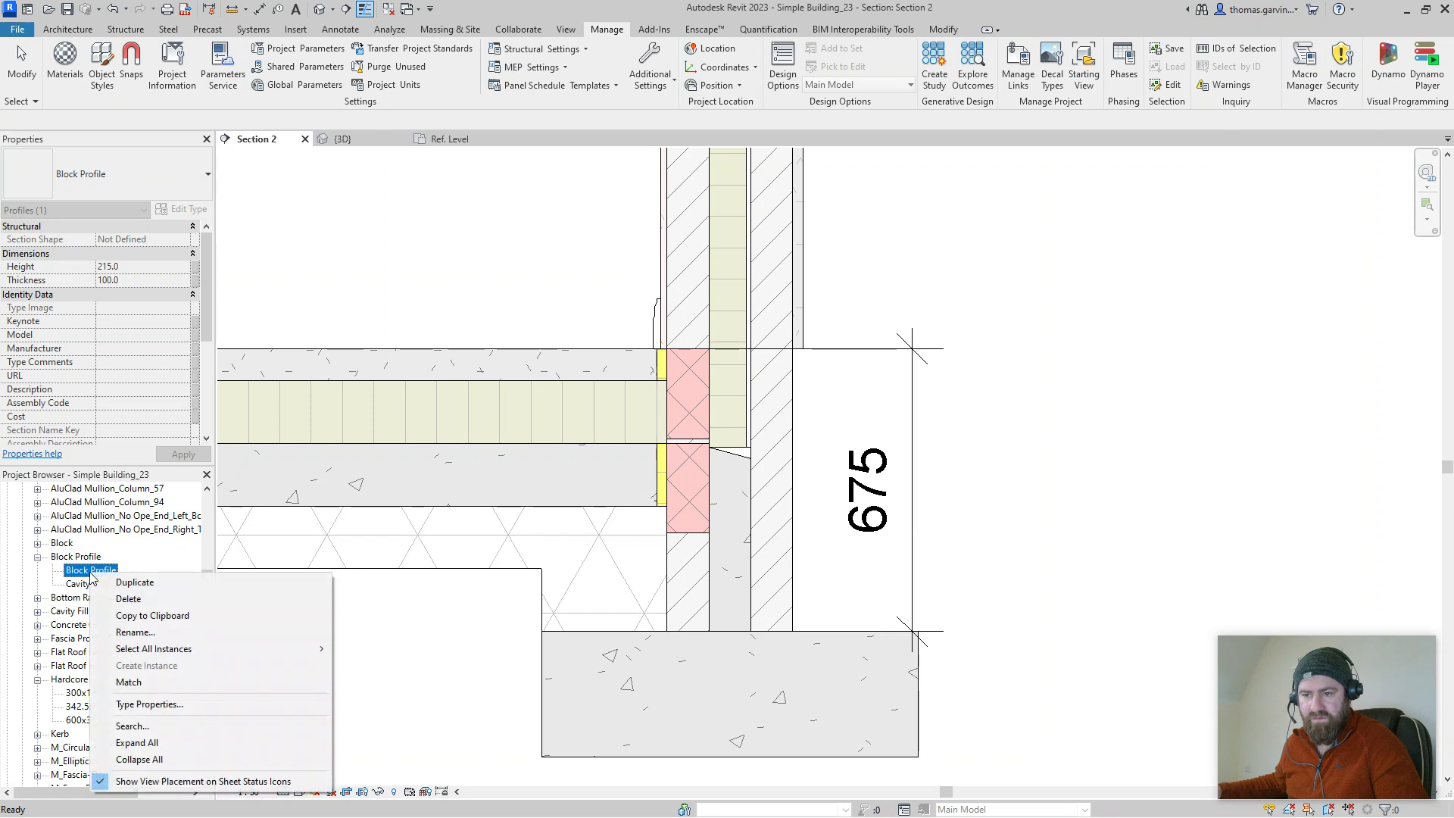
{"action": "left_click", "coordinate": [135, 582]}
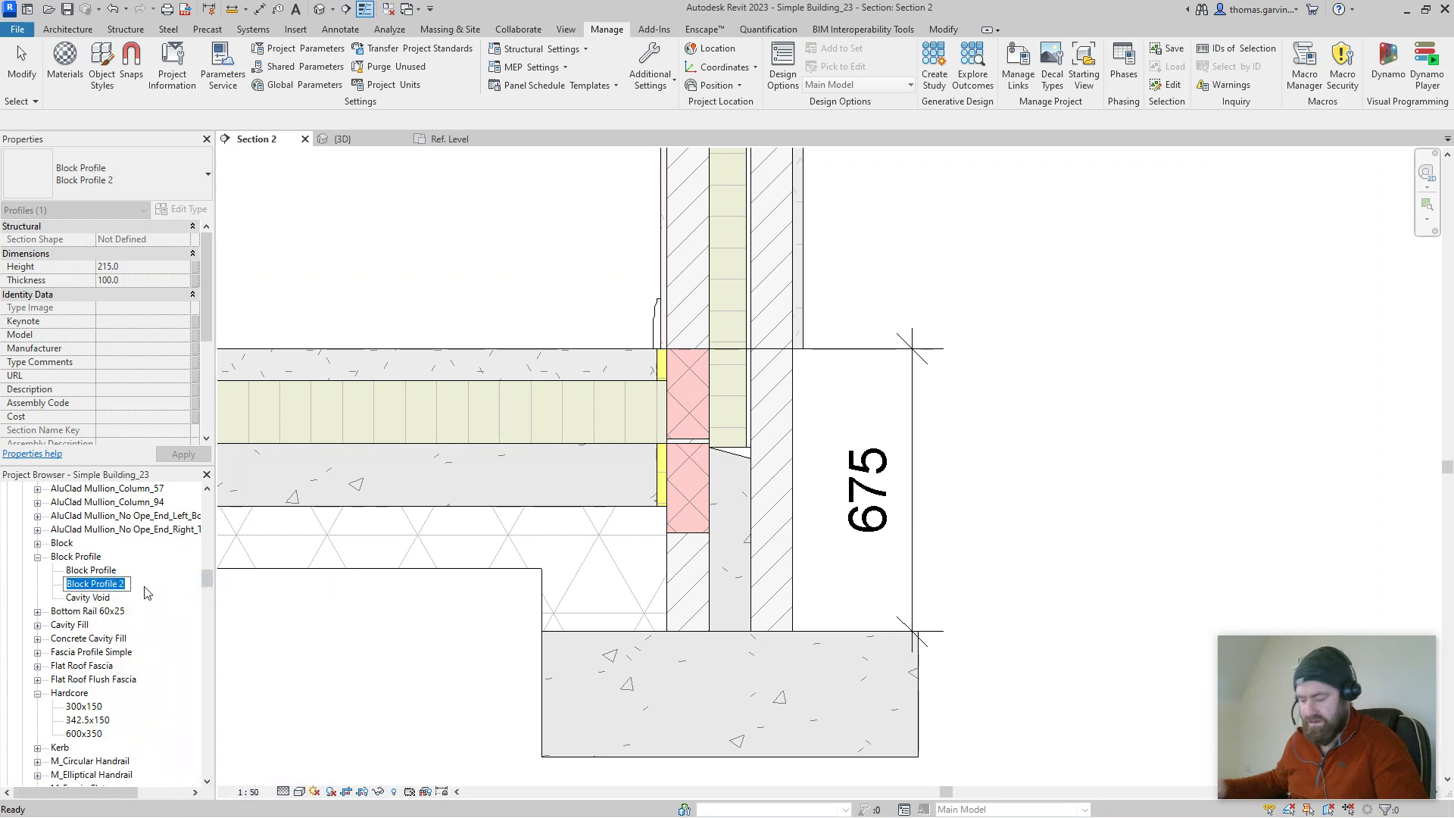
{"action": "type", "text": "Render"}
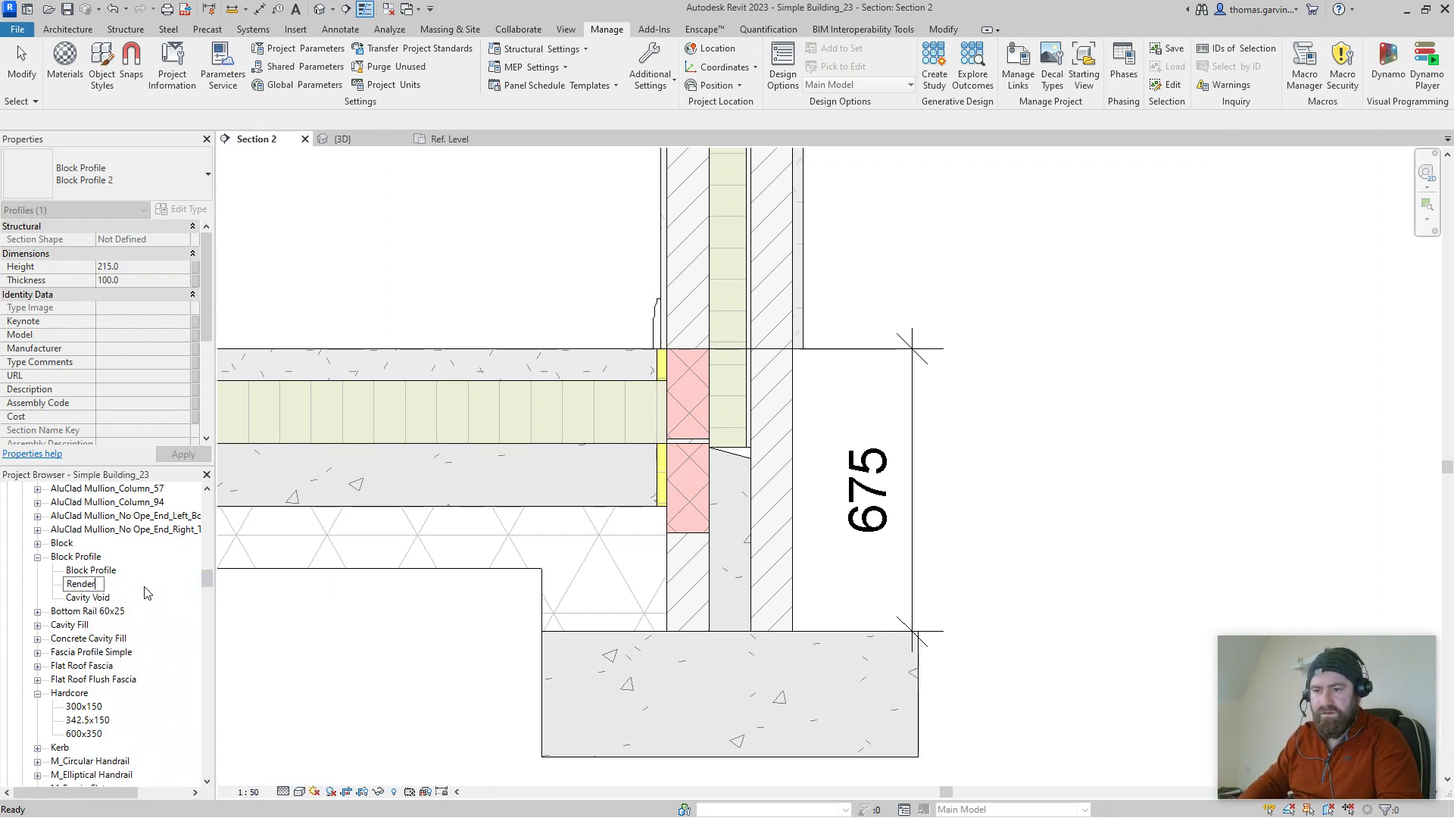
{"action": "key", "text": "Return"}
Step: Give the Render profile type a height of 150 and thickness of 25
{"action": "double_click", "coordinate": [151, 584]}
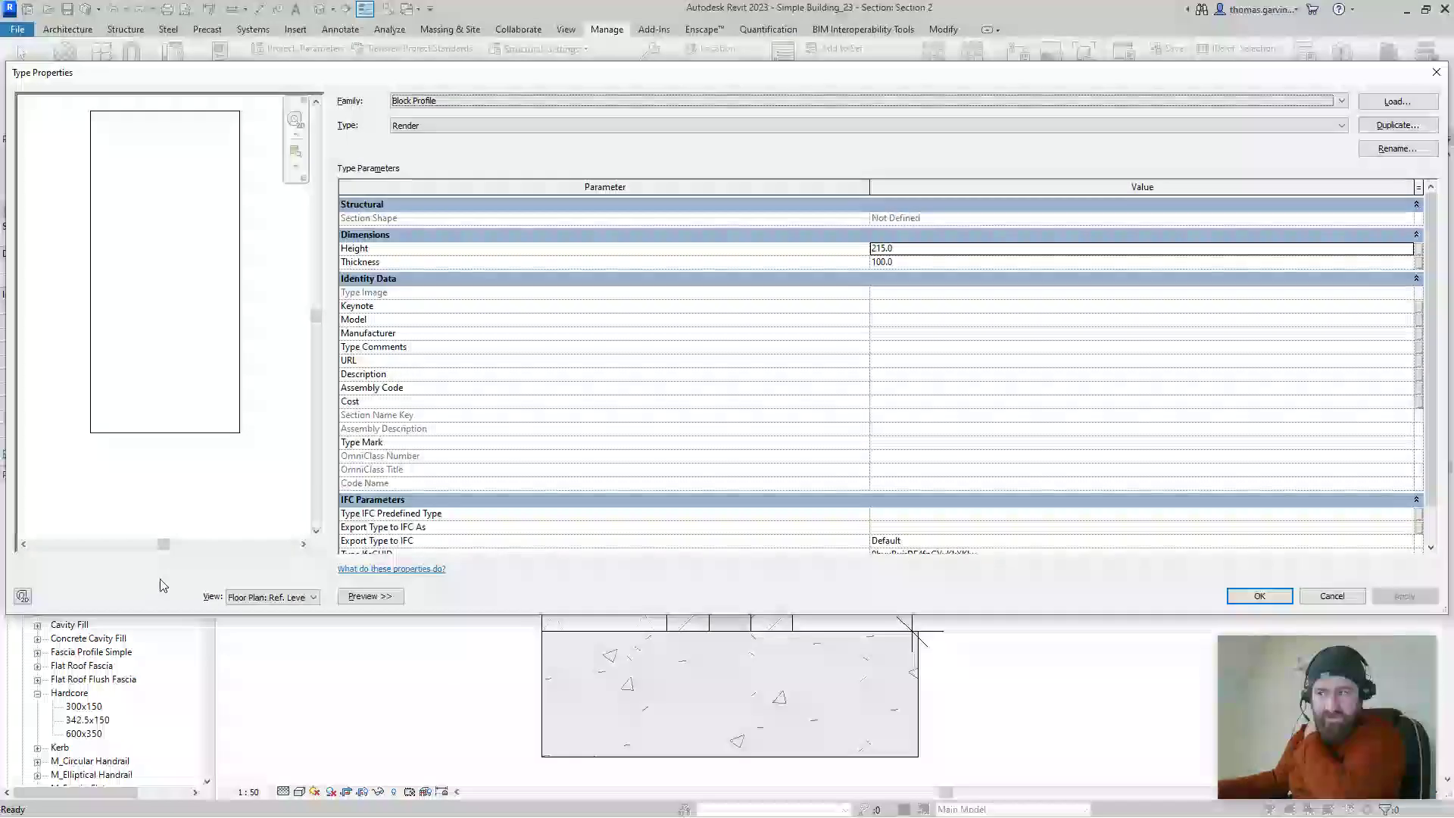
{"action": "left_click", "coordinate": [952, 250]}
{"action": "type", "text": "150"}
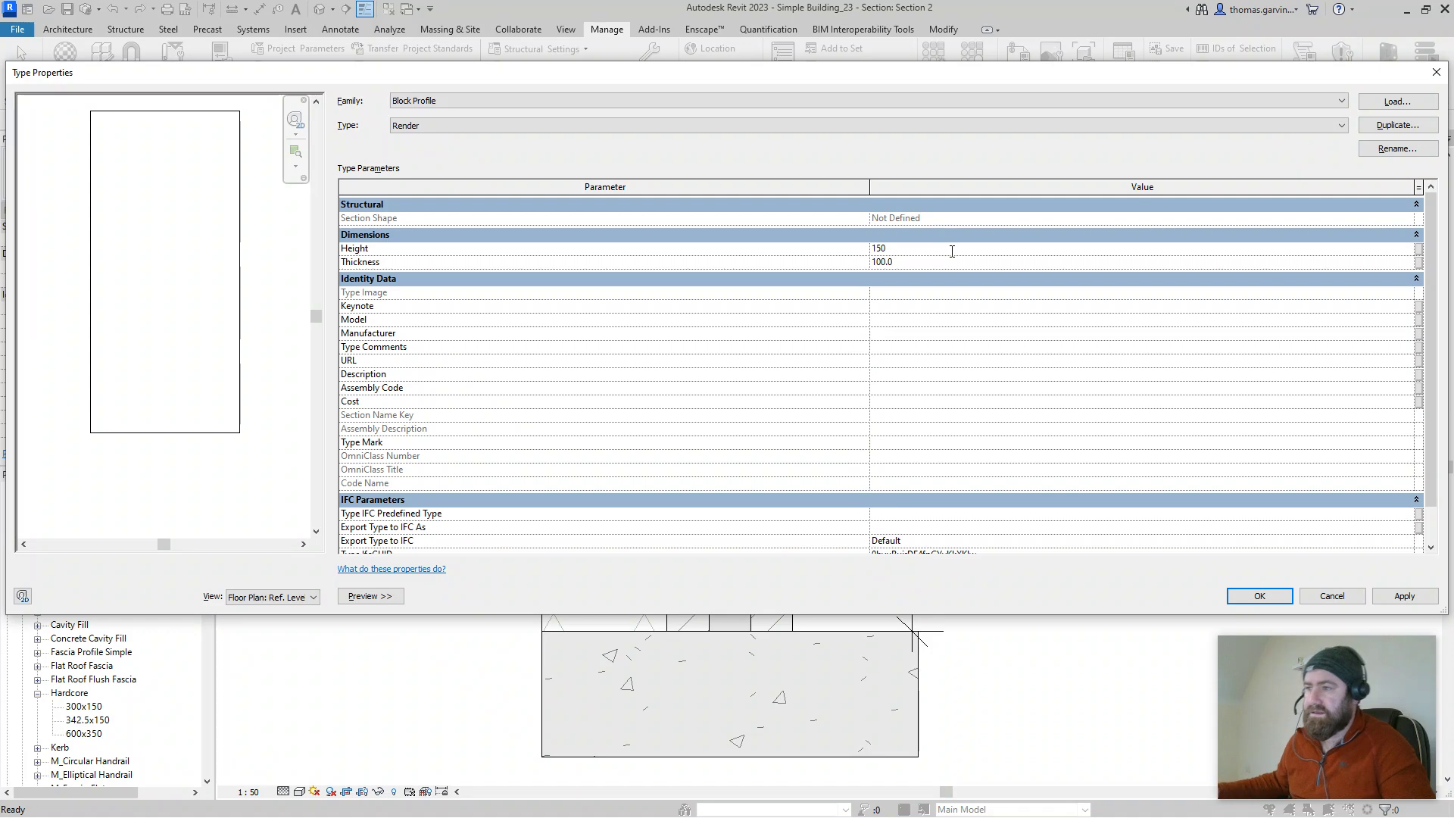
{"action": "left_click", "coordinate": [942, 261]}
{"action": "type", "text": "2"}
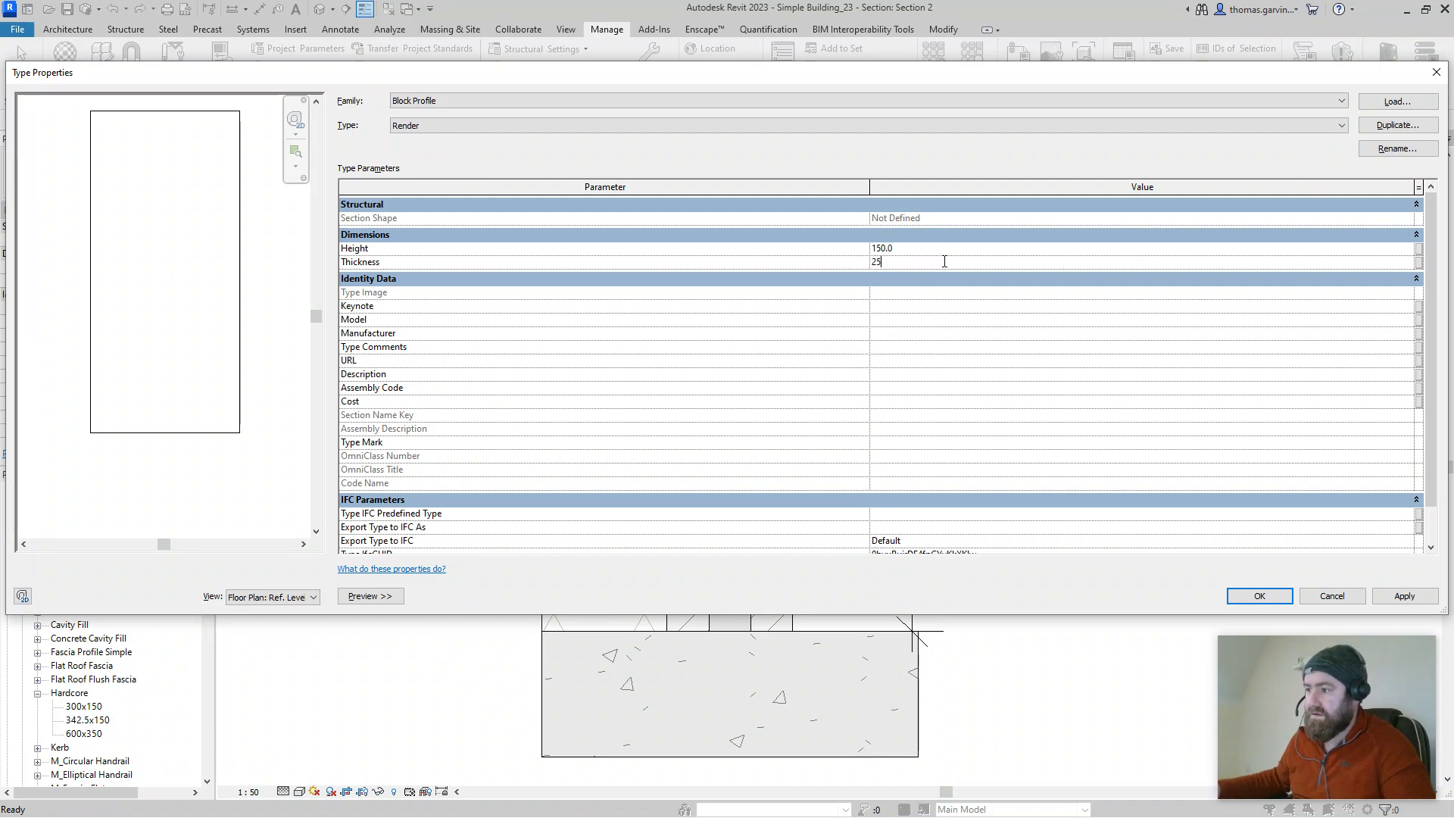
{"action": "type", "text": "5"}
{"action": "left_click", "coordinate": [1260, 595]}
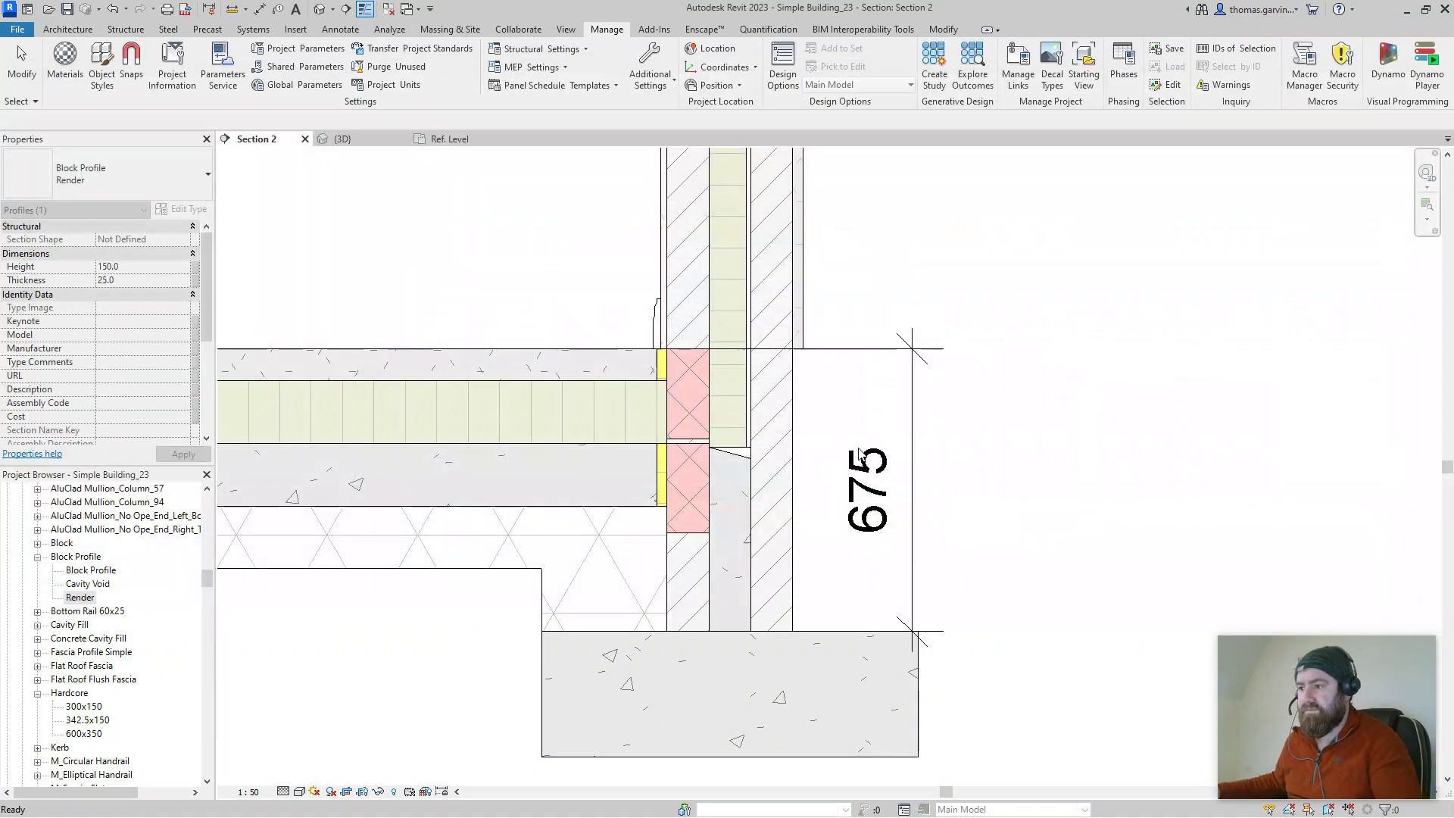
Step: Open the rising wall's type properties with the preview set to Section: Modify type
{"action": "left_click", "coordinate": [791, 410]}
{"action": "left_click", "coordinate": [181, 209]}
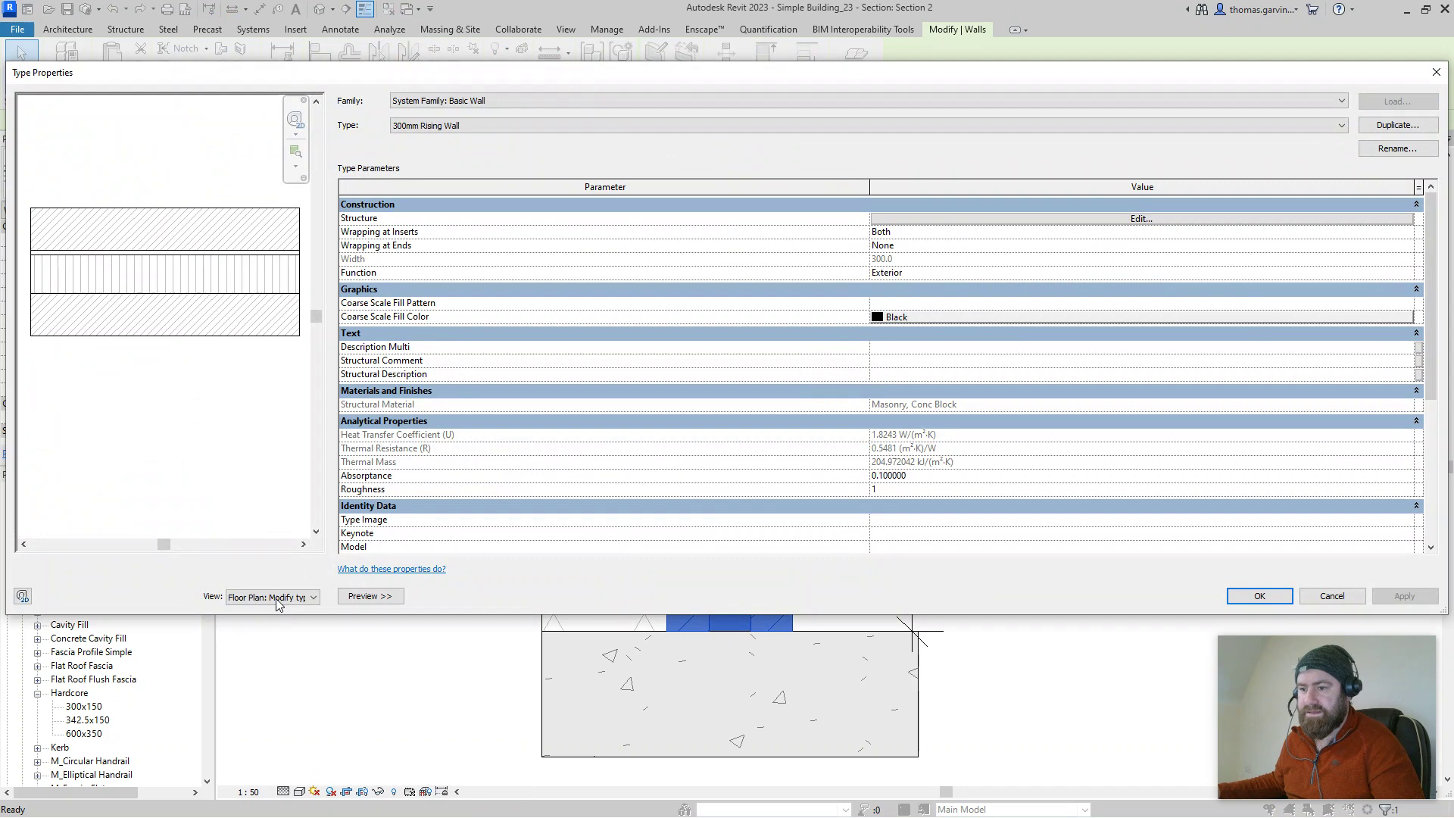
{"action": "left_click", "coordinate": [276, 598]}
{"action": "left_click", "coordinate": [274, 610]}
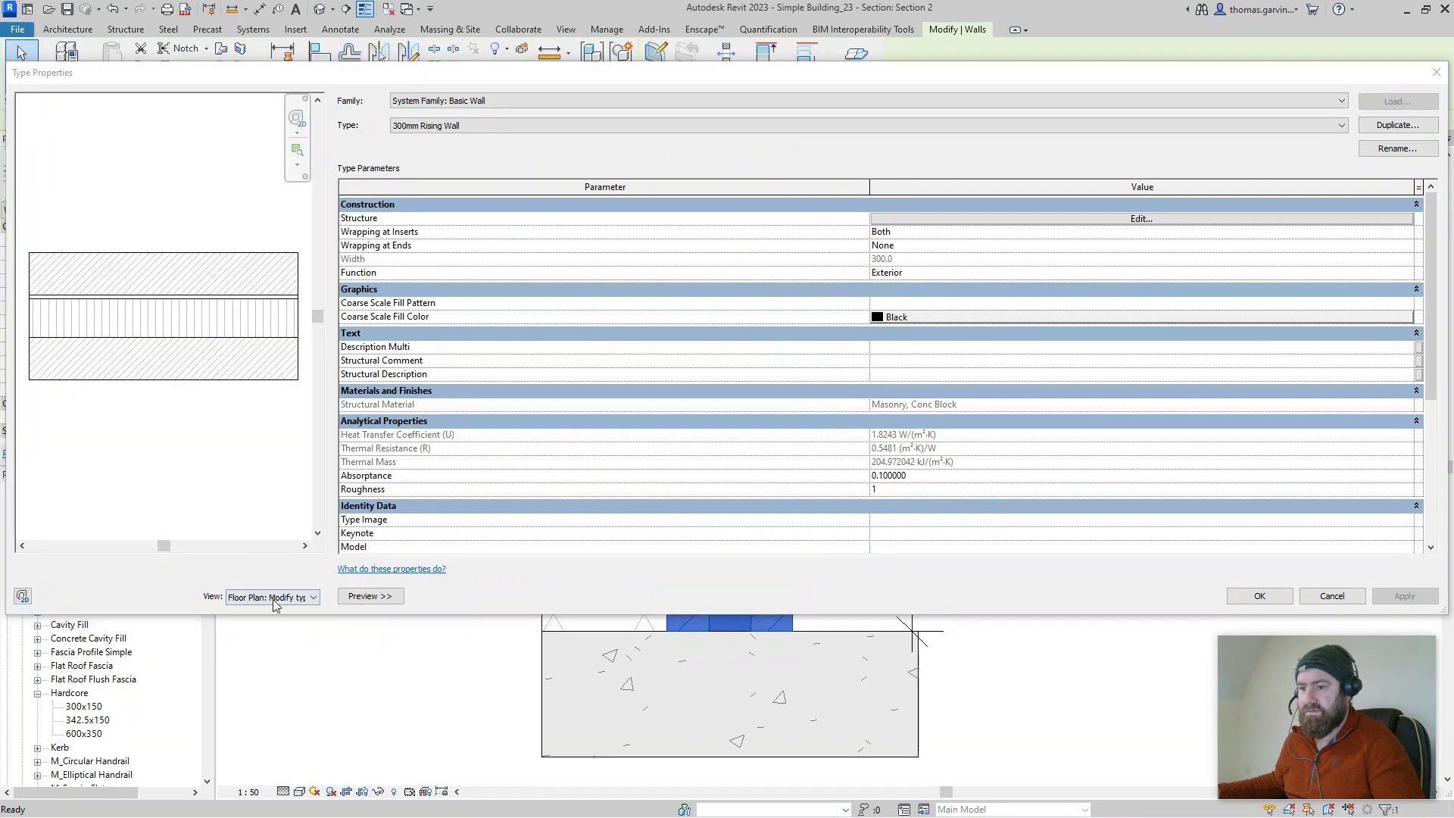
{"action": "left_click", "coordinate": [274, 601]}
{"action": "left_click", "coordinate": [276, 623]}
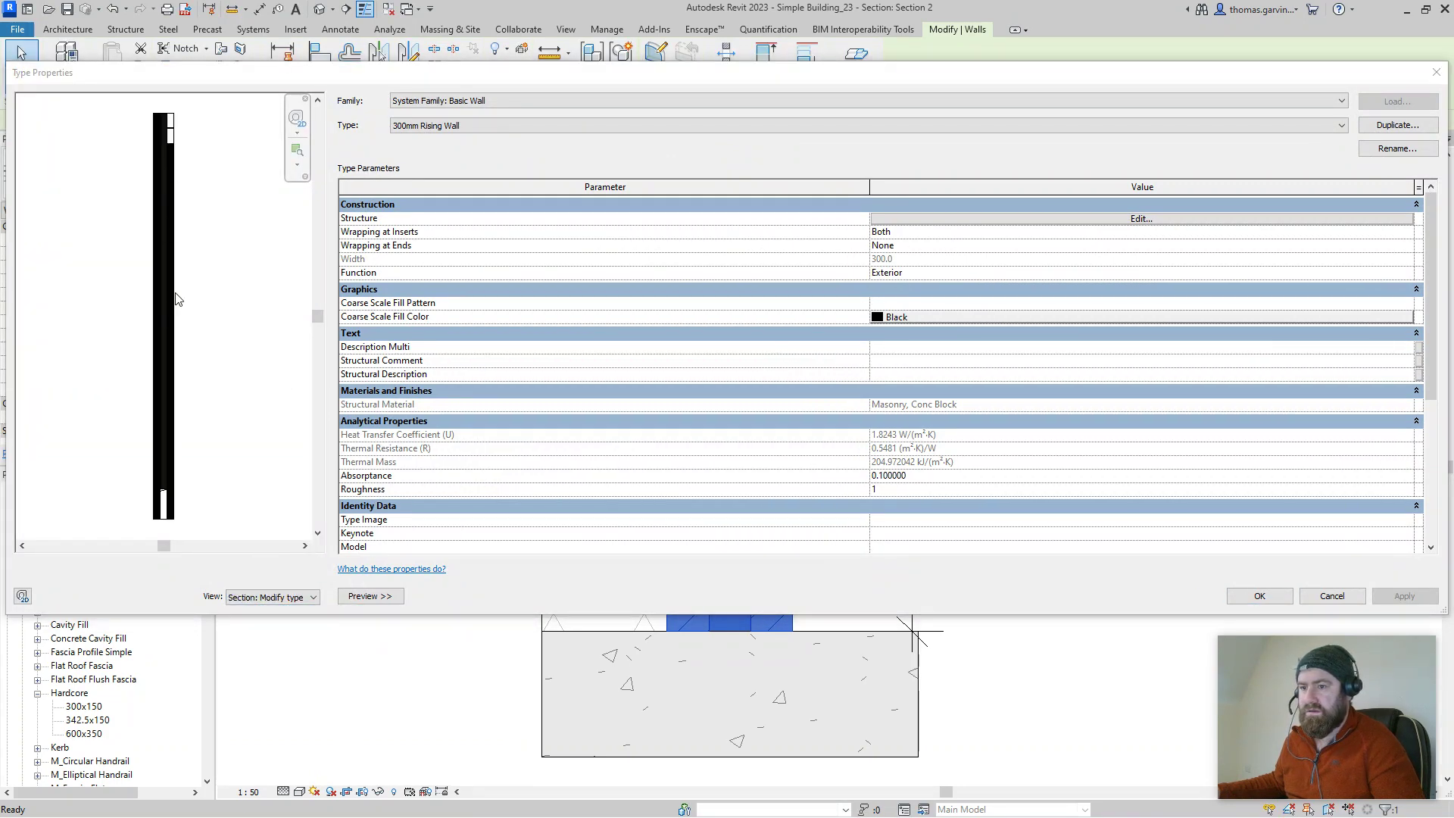
{"action": "scroll", "coordinate": [168, 300], "scroll_direction": "up", "scroll_amount": 5}
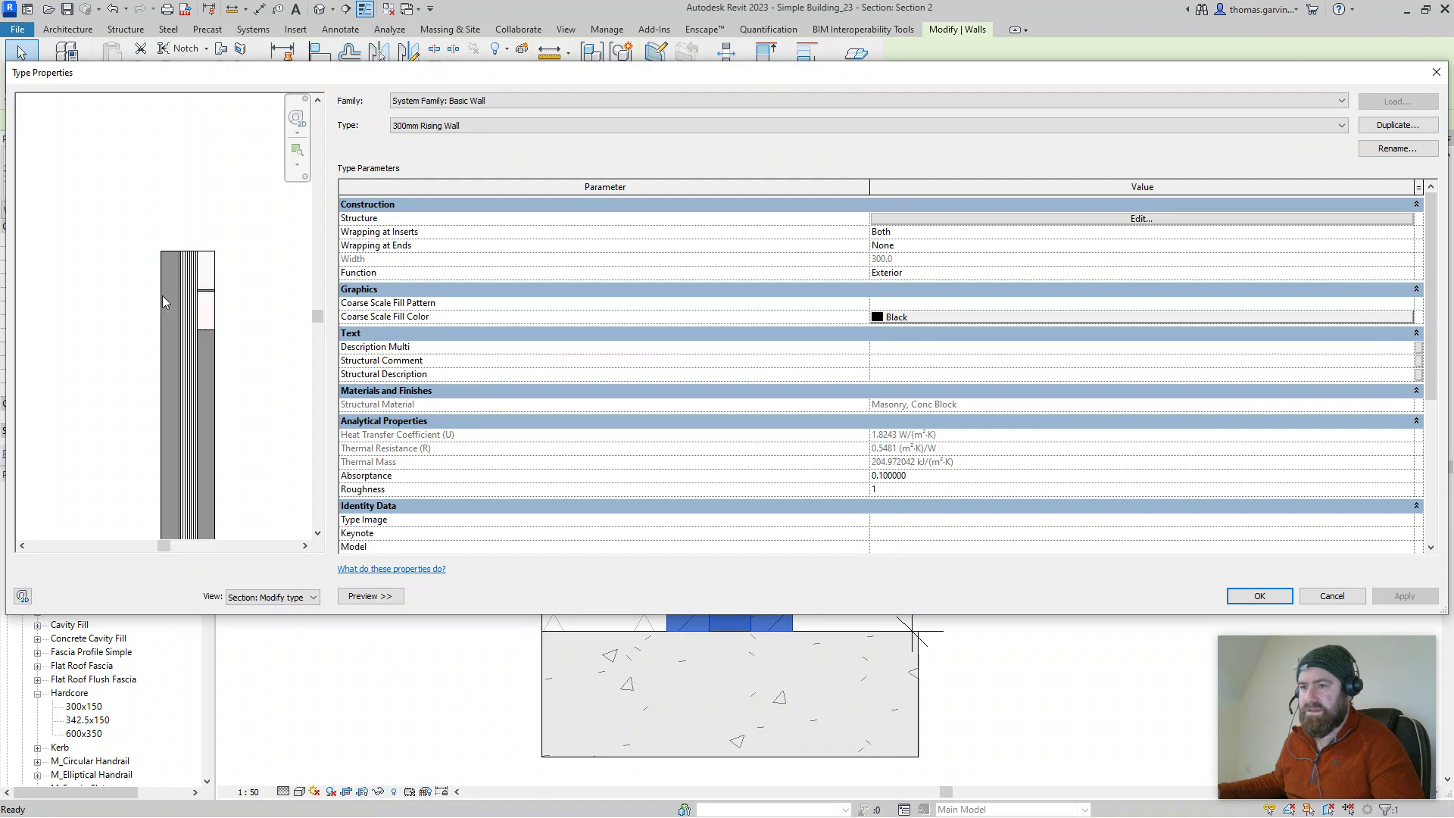
Step: Add a new sweep row in the wall assembly's Wall Sweeps list
{"action": "left_click", "coordinate": [998, 221]}
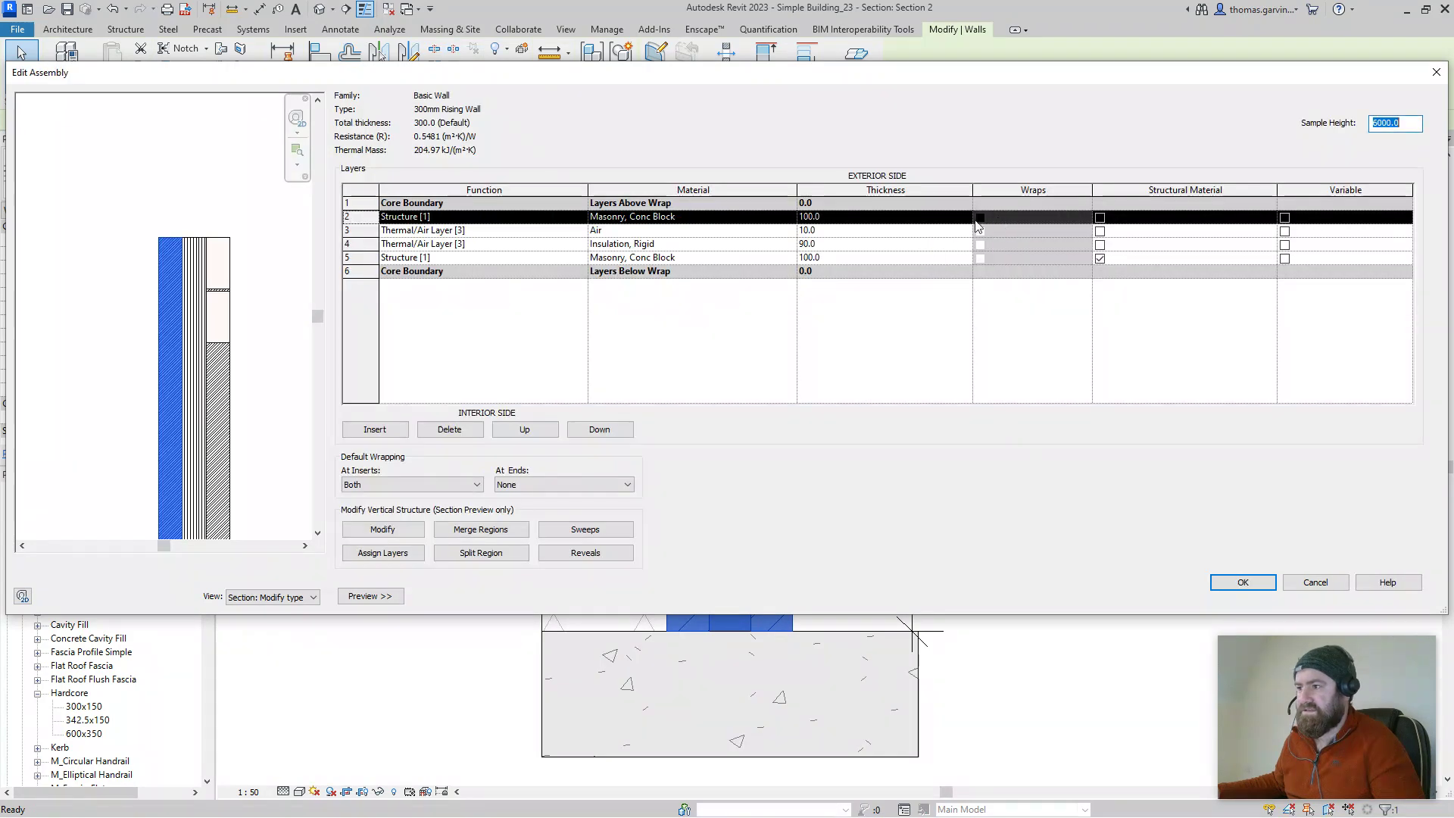
{"action": "left_click", "coordinate": [584, 529]}
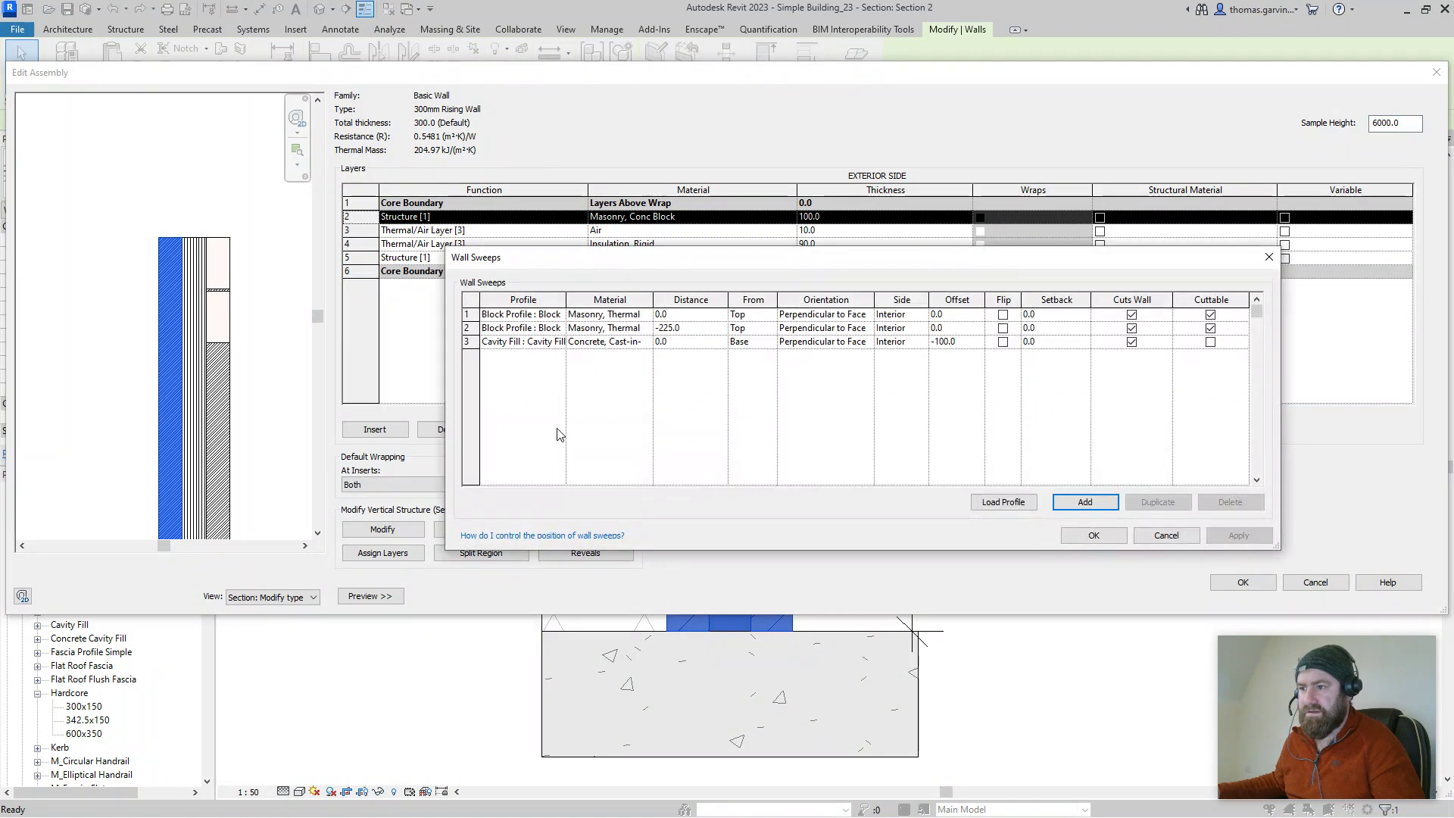
{"action": "left_click", "coordinate": [1090, 503]}
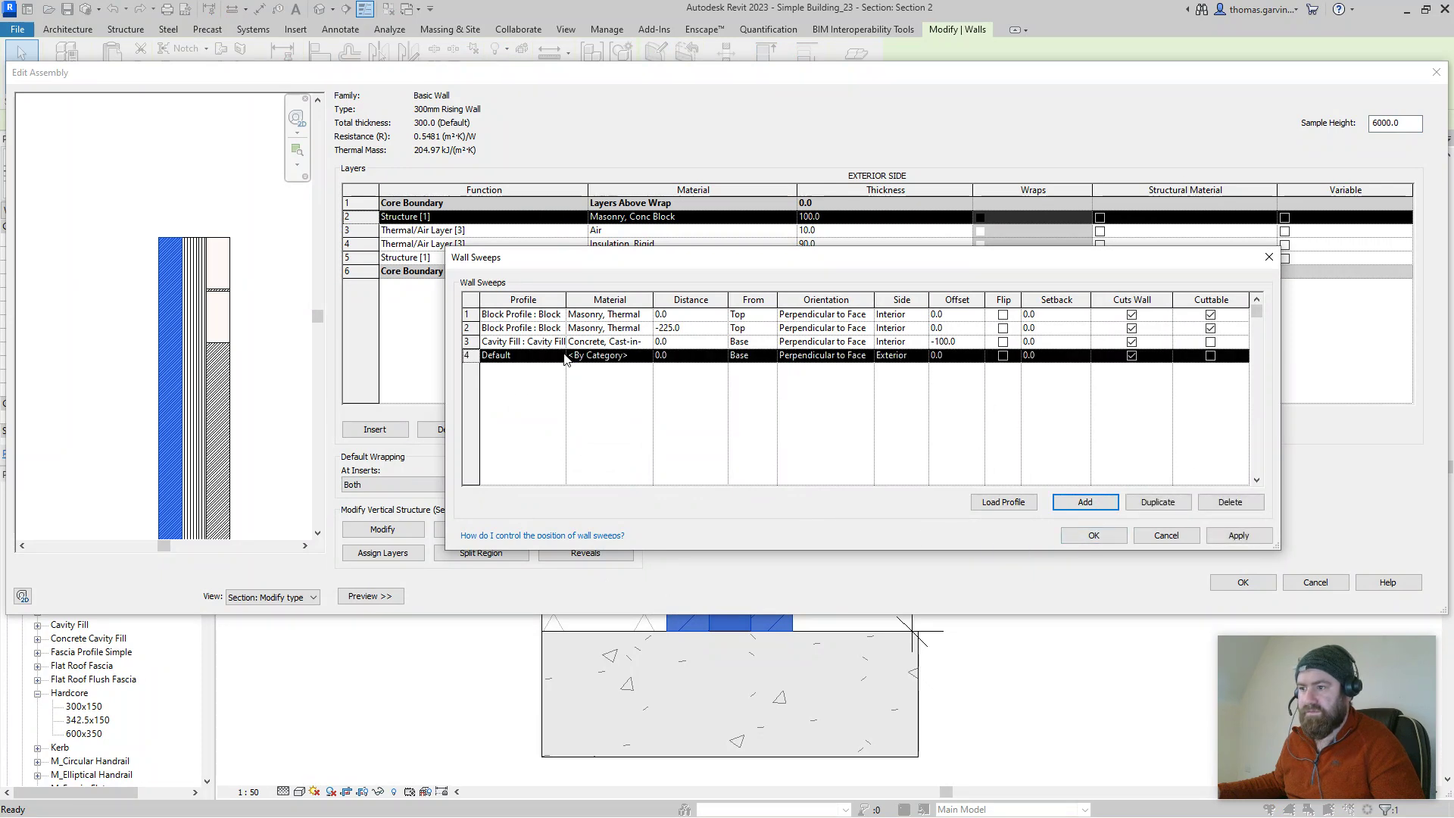
Step: Set the new sweep's profile to Block Profile : Render and start choosing its material
{"action": "left_click", "coordinate": [555, 359]}
{"action": "scroll", "coordinate": [545, 391], "scroll_direction": "down", "scroll_amount": 3}
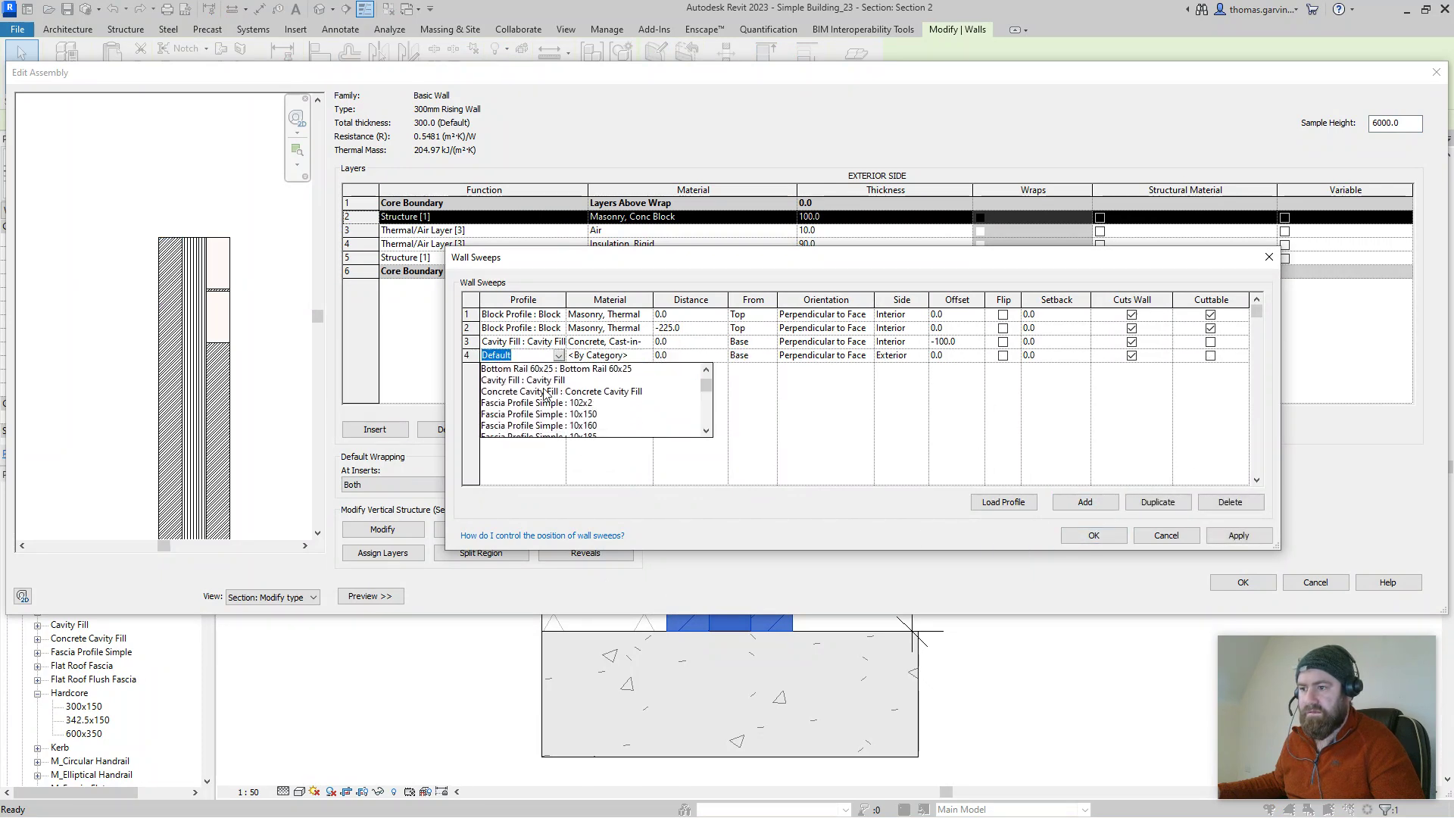
{"action": "scroll", "coordinate": [544, 391], "scroll_direction": "down", "scroll_amount": 5}
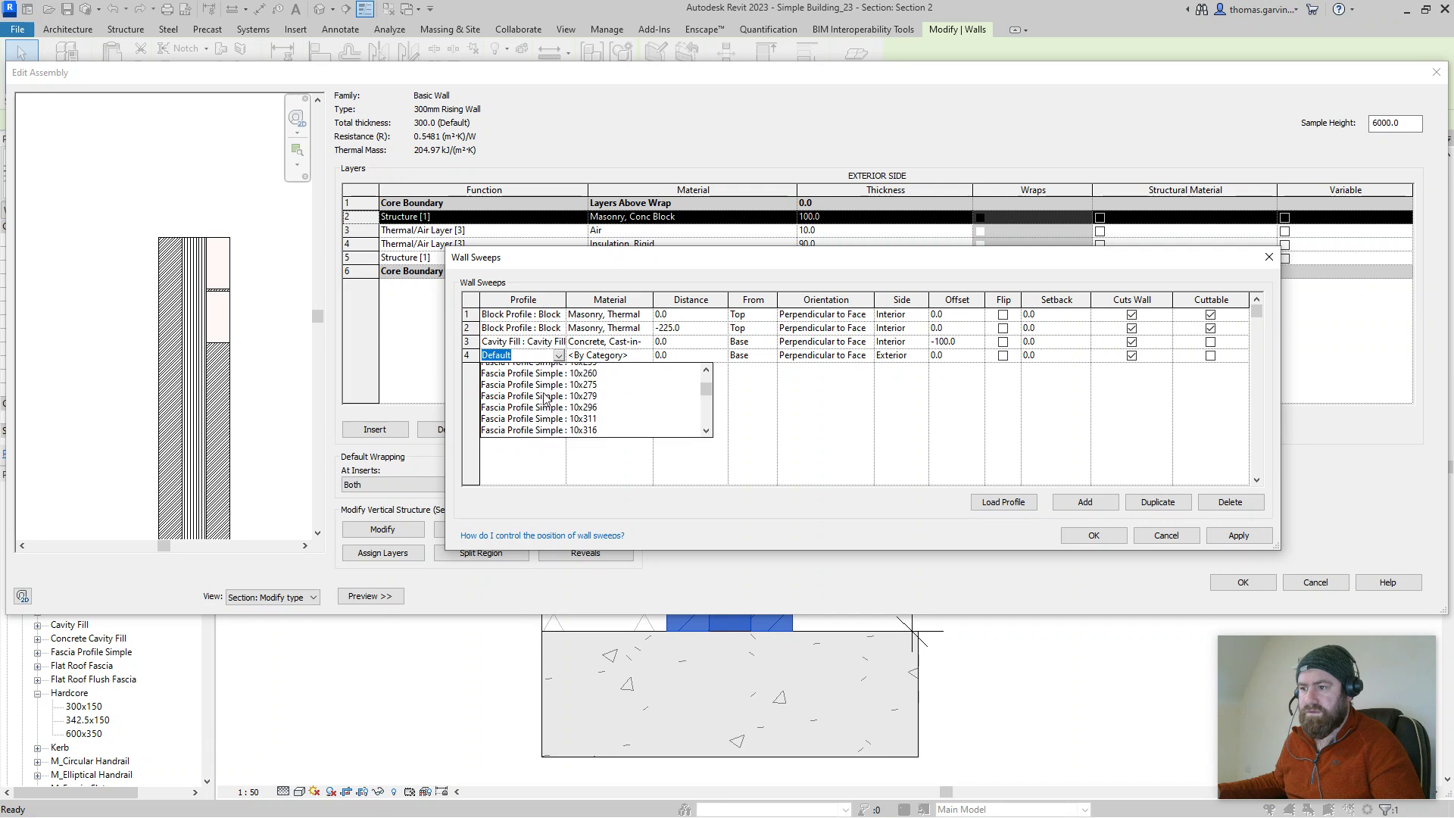
{"action": "scroll", "coordinate": [548, 399], "scroll_direction": "up", "scroll_amount": 6}
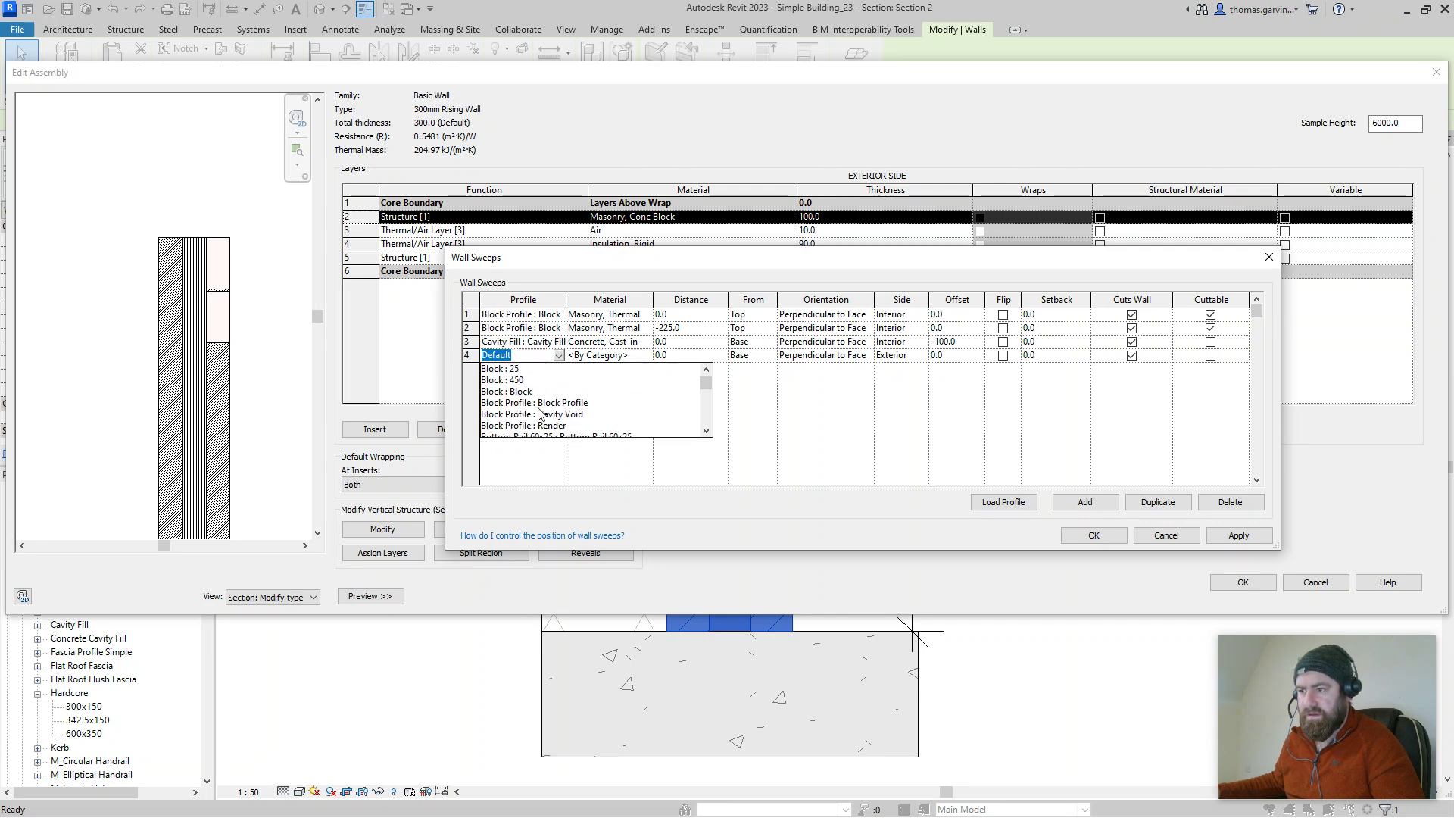
{"action": "left_click", "coordinate": [500, 369]}
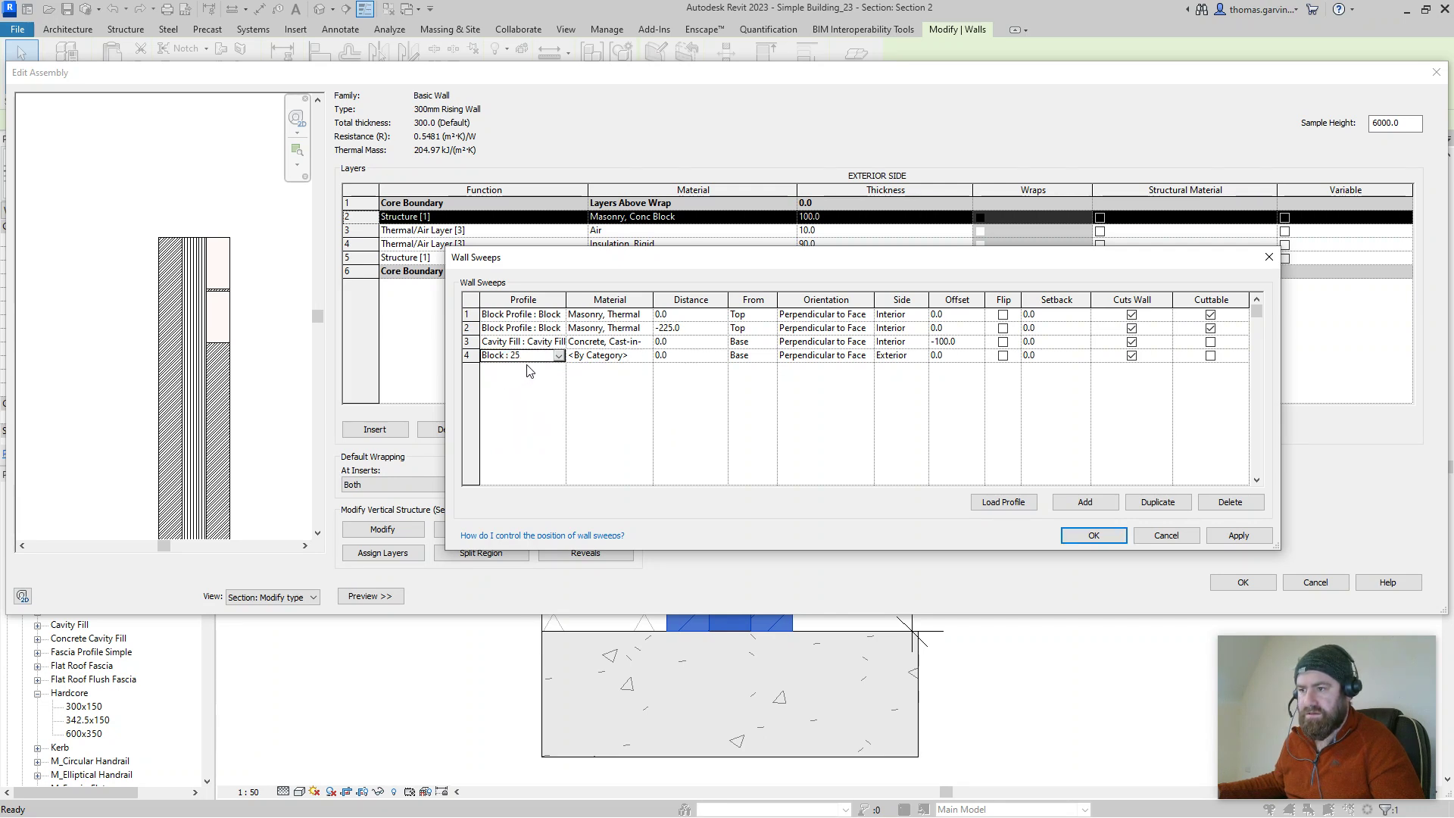
{"action": "left_click", "coordinate": [559, 355]}
{"action": "scroll", "coordinate": [567, 405], "scroll_direction": "down", "scroll_amount": 1}
{"action": "scroll", "coordinate": [569, 417], "scroll_direction": "up", "scroll_amount": 1}
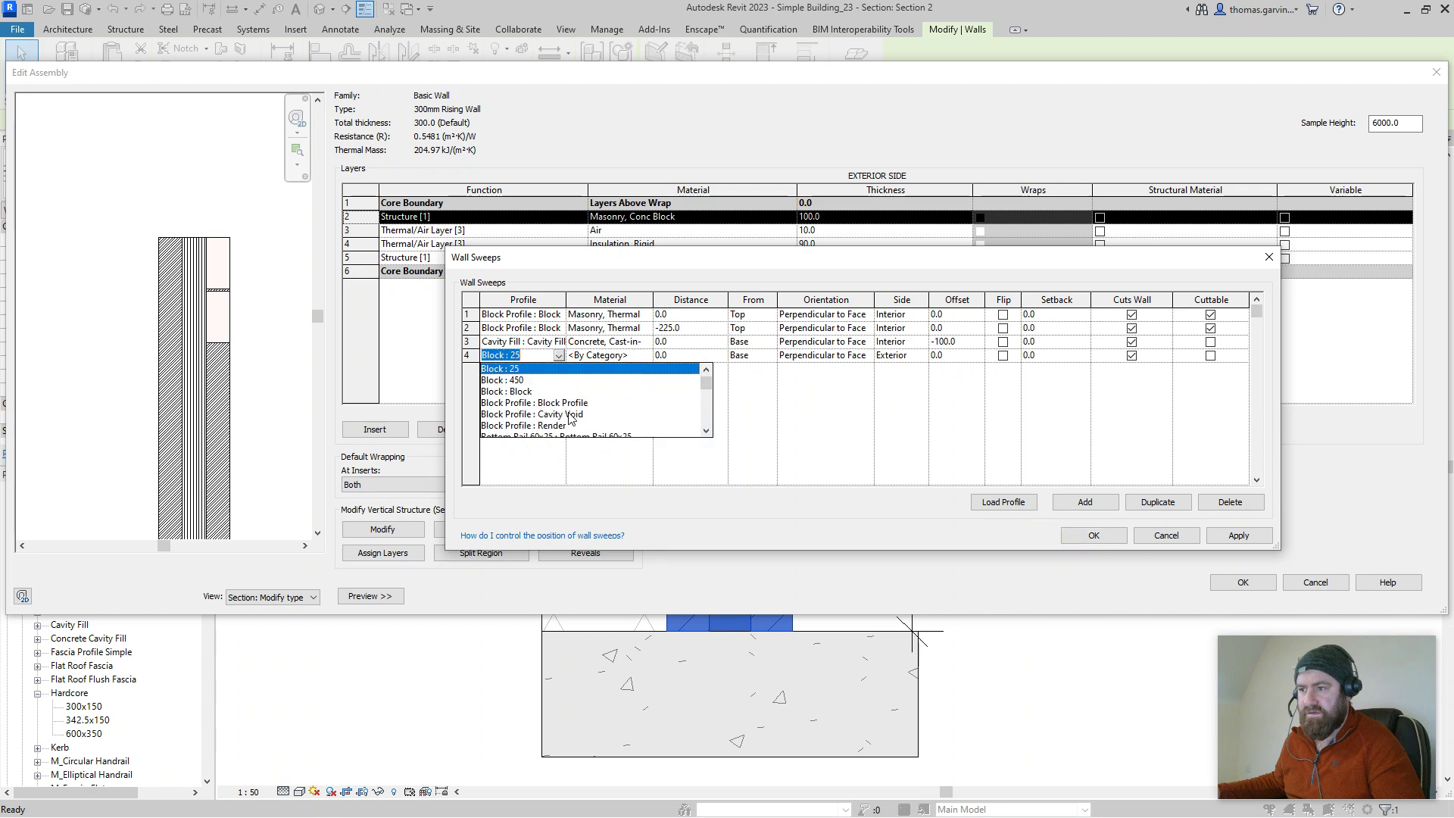
{"action": "scroll", "coordinate": [569, 416], "scroll_direction": "up", "scroll_amount": 1}
{"action": "scroll", "coordinate": [576, 420], "scroll_direction": "down", "scroll_amount": 1}
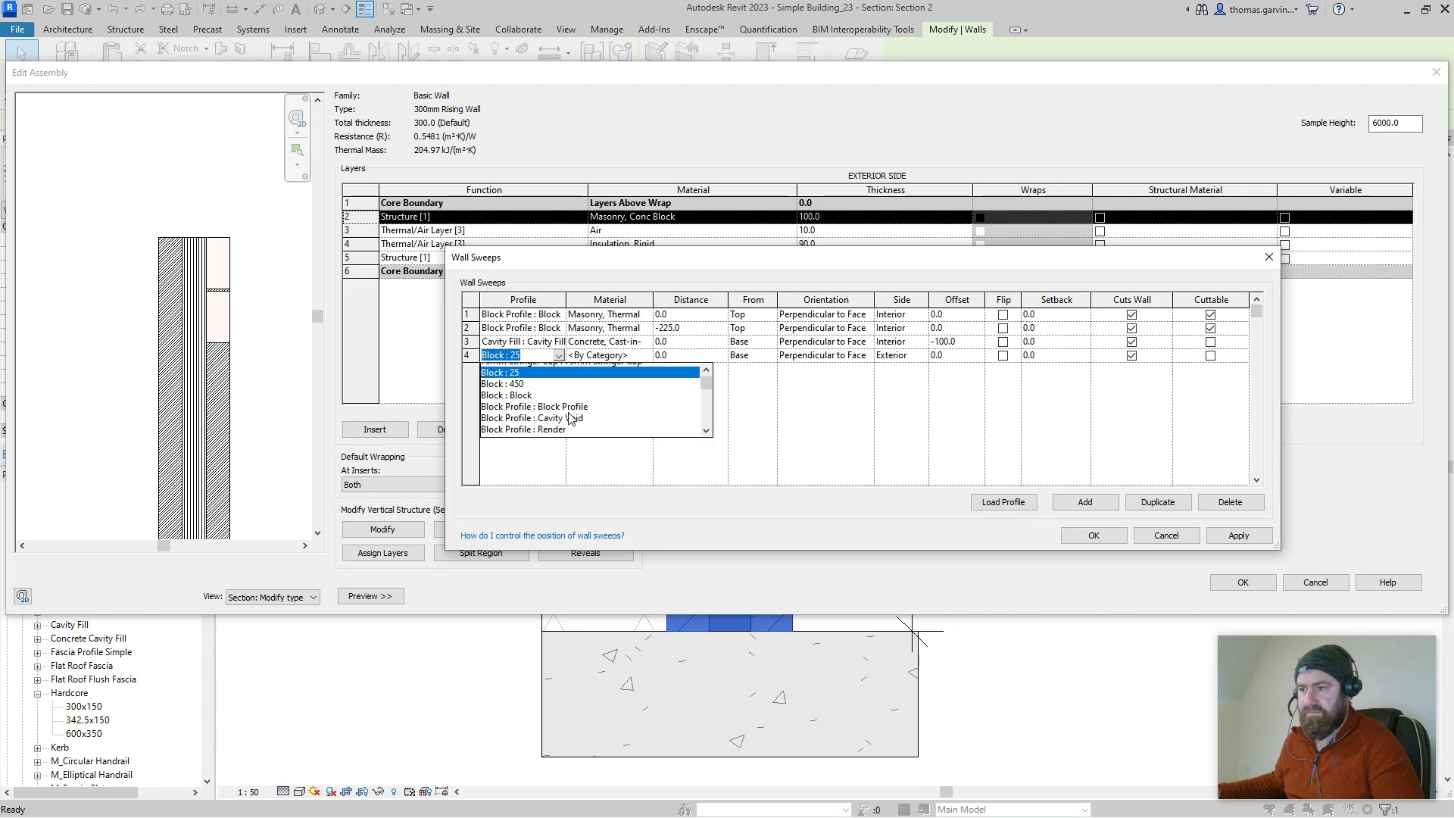
{"action": "scroll", "coordinate": [636, 428], "scroll_direction": "down", "scroll_amount": 1}
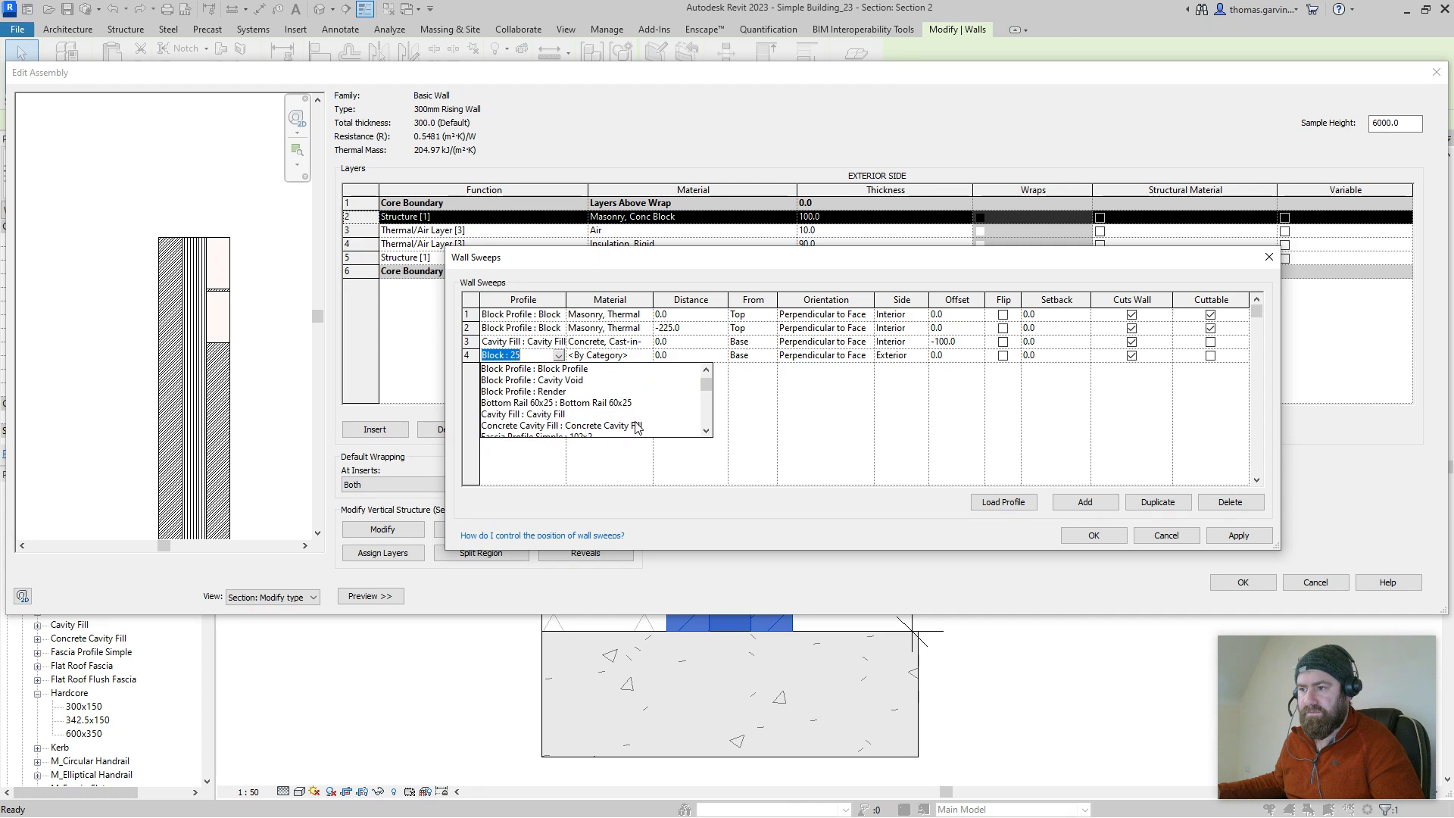
{"action": "left_click", "coordinate": [552, 392]}
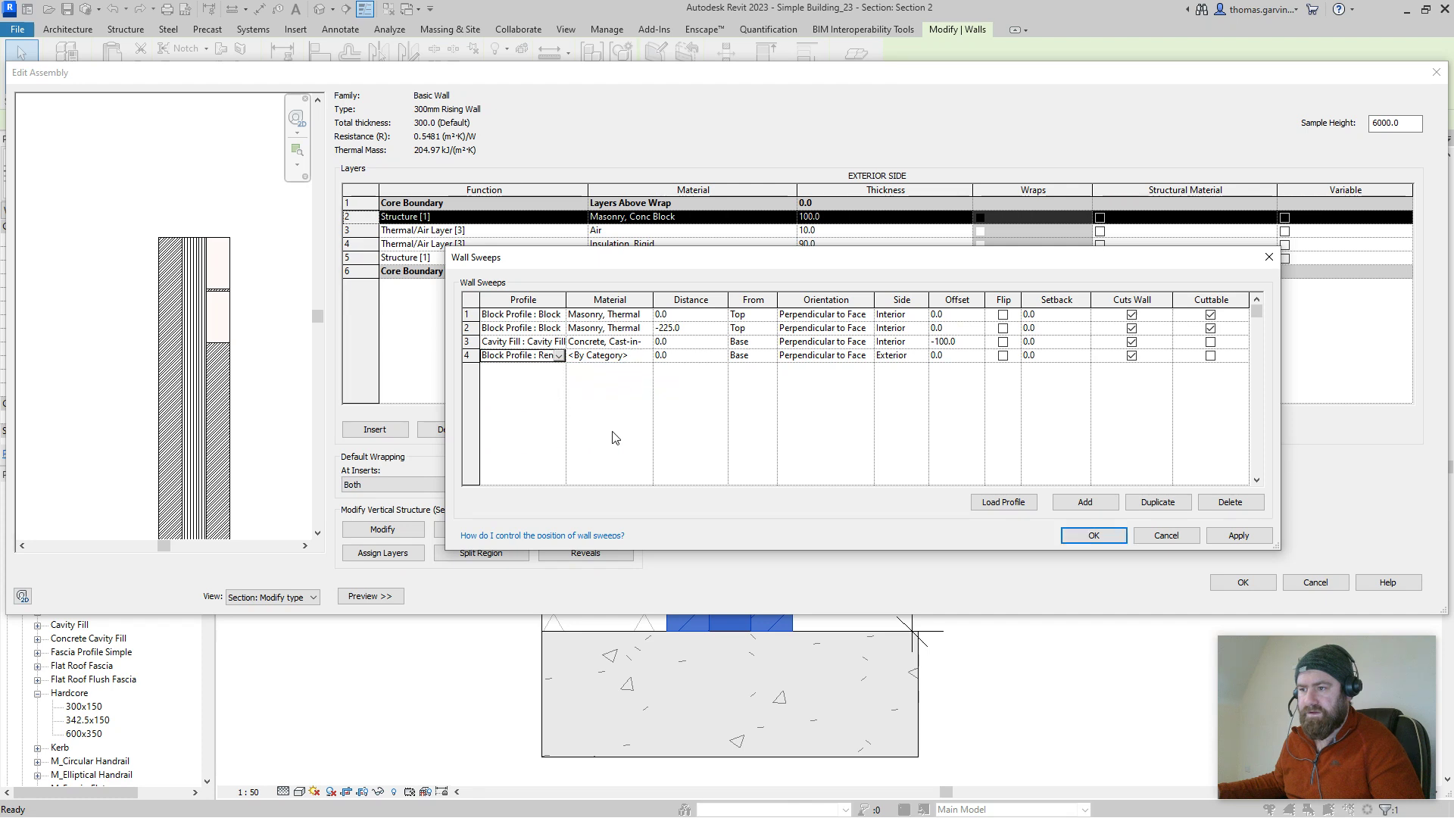
{"action": "left_click", "coordinate": [646, 356]}
Step: Search 'render smooth' and assign Render Smooth Dark to the new sweep
{"action": "left_click", "coordinate": [646, 355]}
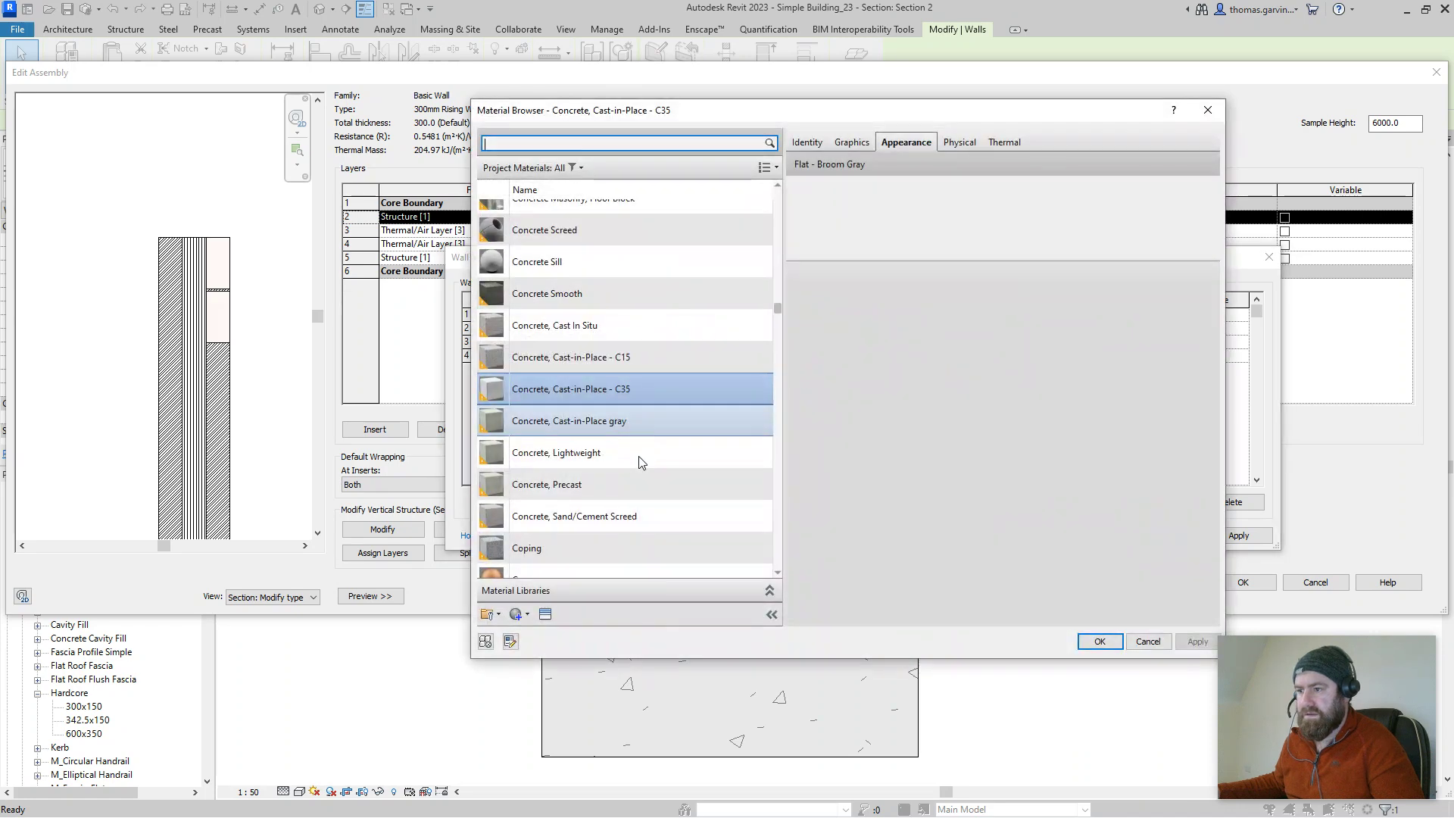
{"action": "type", "text": "rnder"}
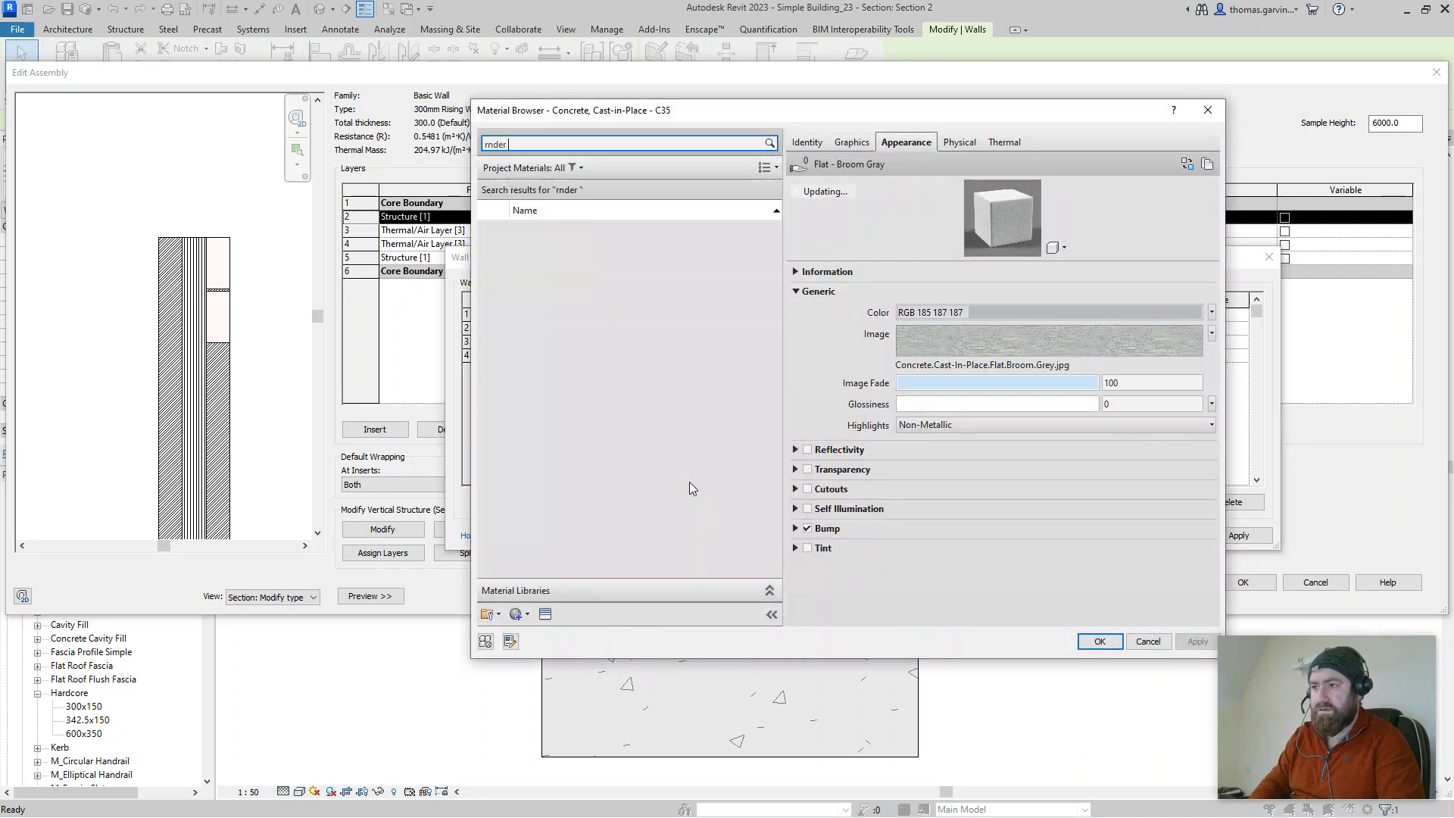
{"action": "key", "text": "BackSpace"}
{"action": "key", "text": "BackSpace"}
{"action": "key", "text": "BackSpace"}
{"action": "key", "text": "BackSpace"}
{"action": "type", "text": "end"}
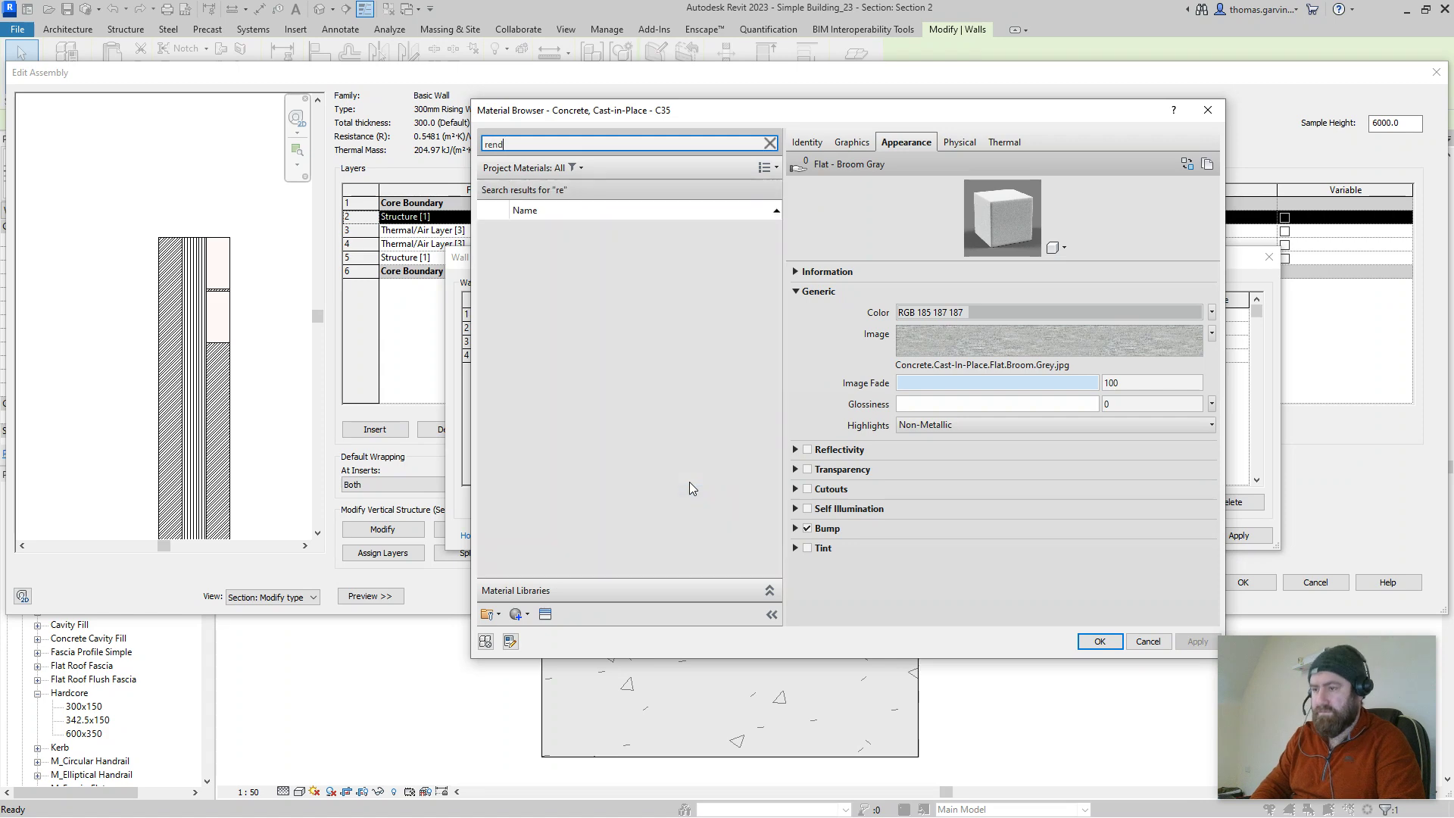
{"action": "type", "text": "er smooth"}
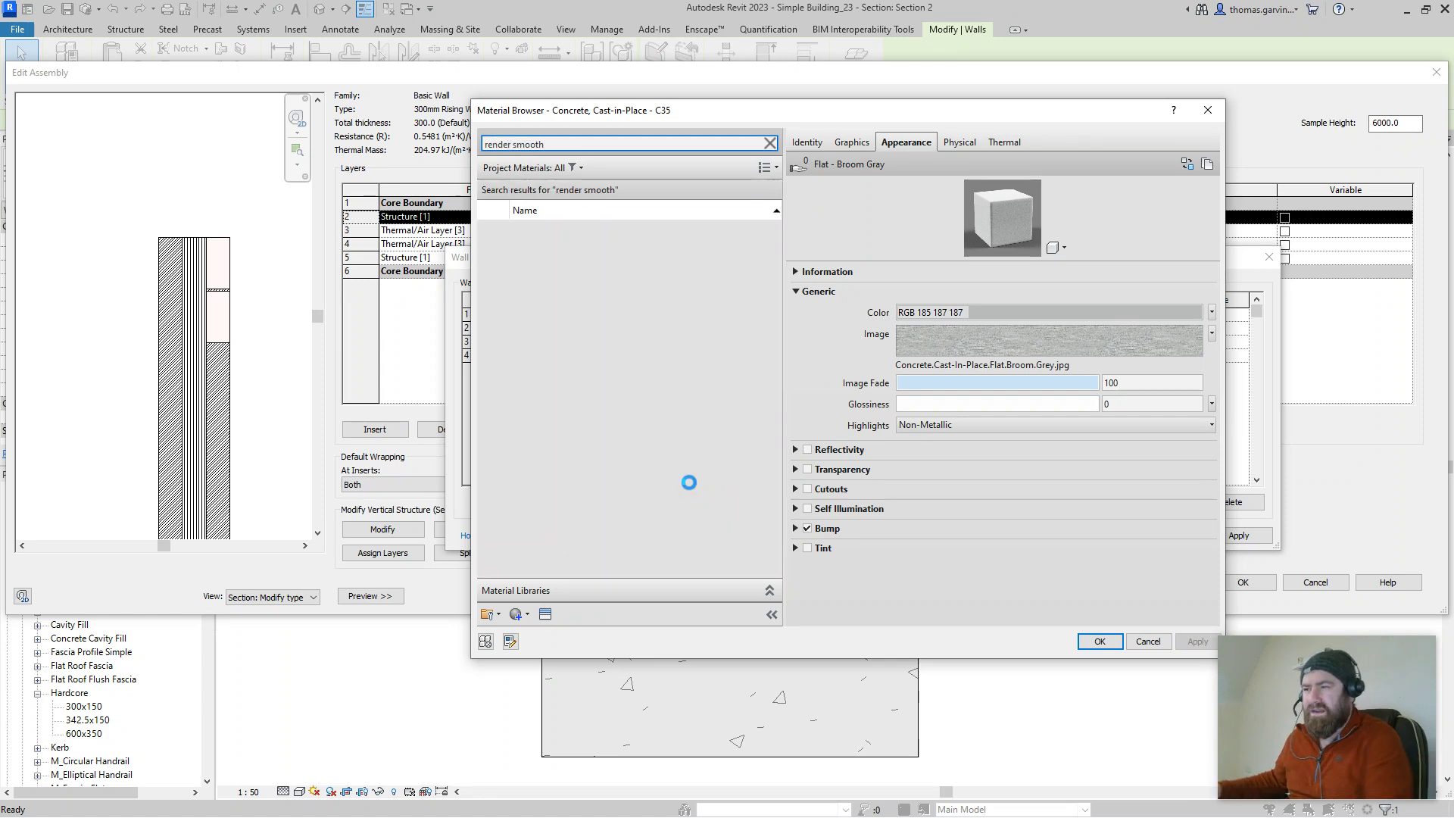
{"action": "left_click", "coordinate": [625, 301]}
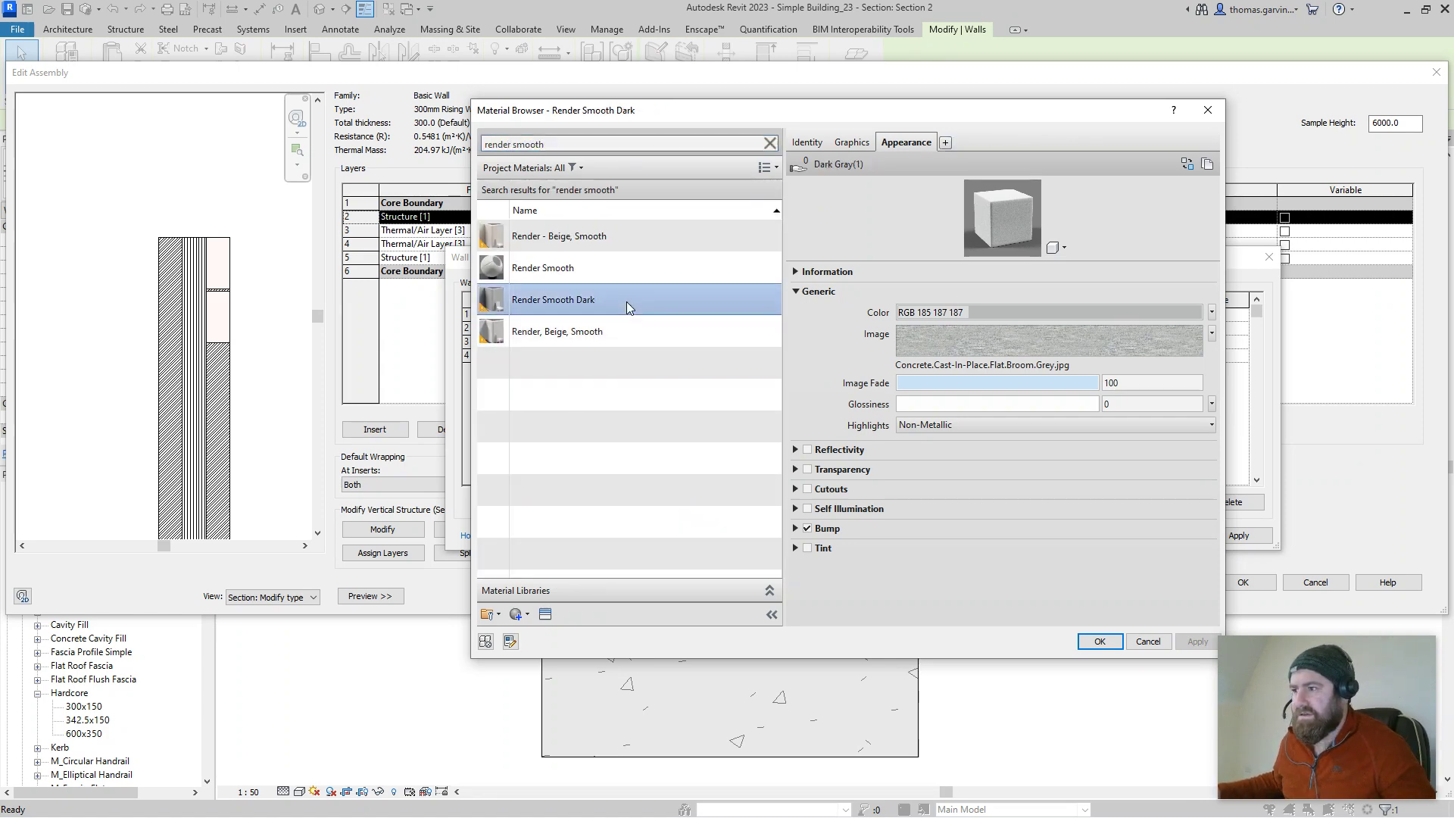
{"action": "left_click", "coordinate": [1102, 642]}
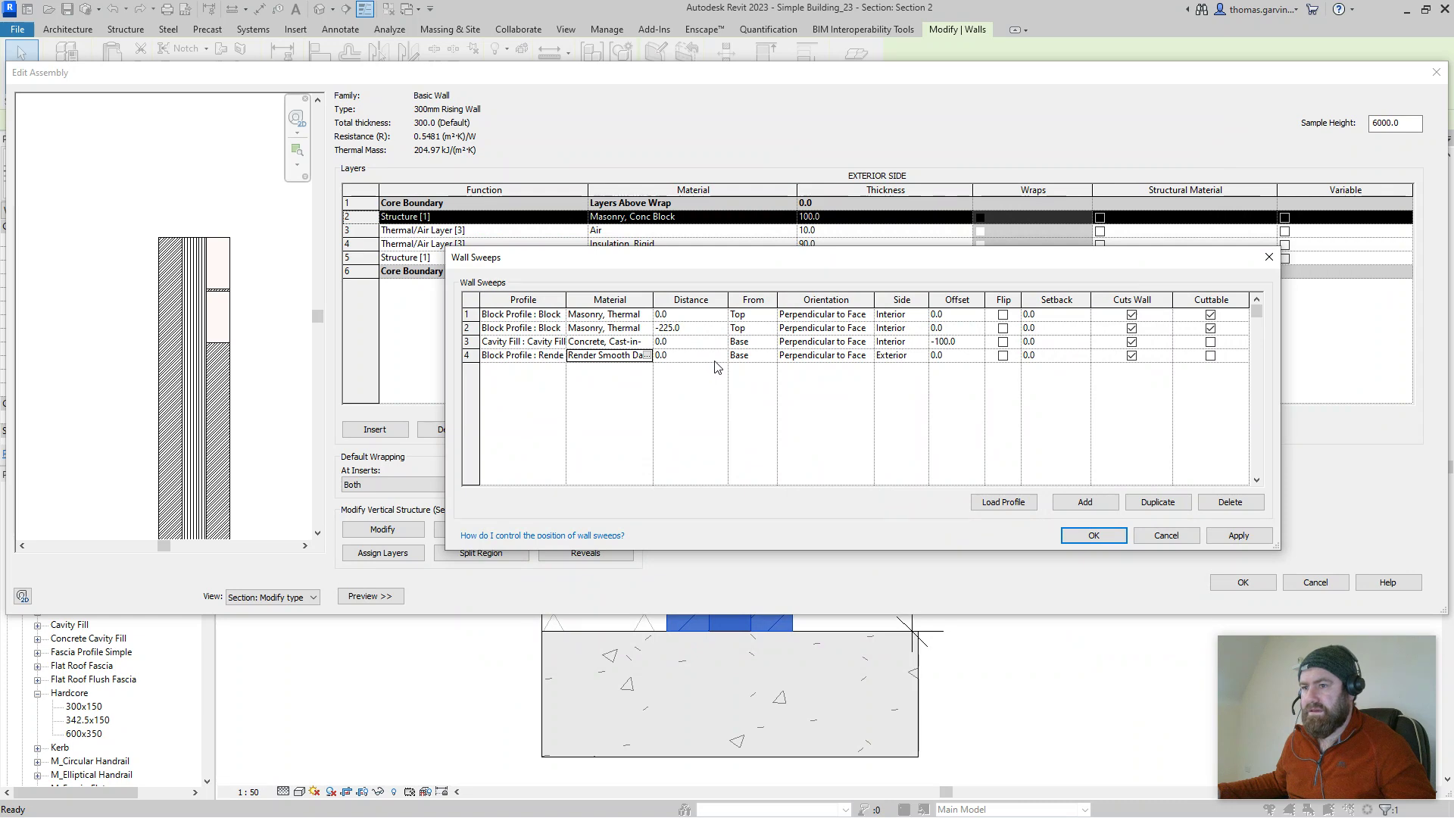
Step: Measure the Render sweep from the wall top and apply the change
{"action": "left_click", "coordinate": [773, 358]}
{"action": "left_click", "coordinate": [752, 382]}
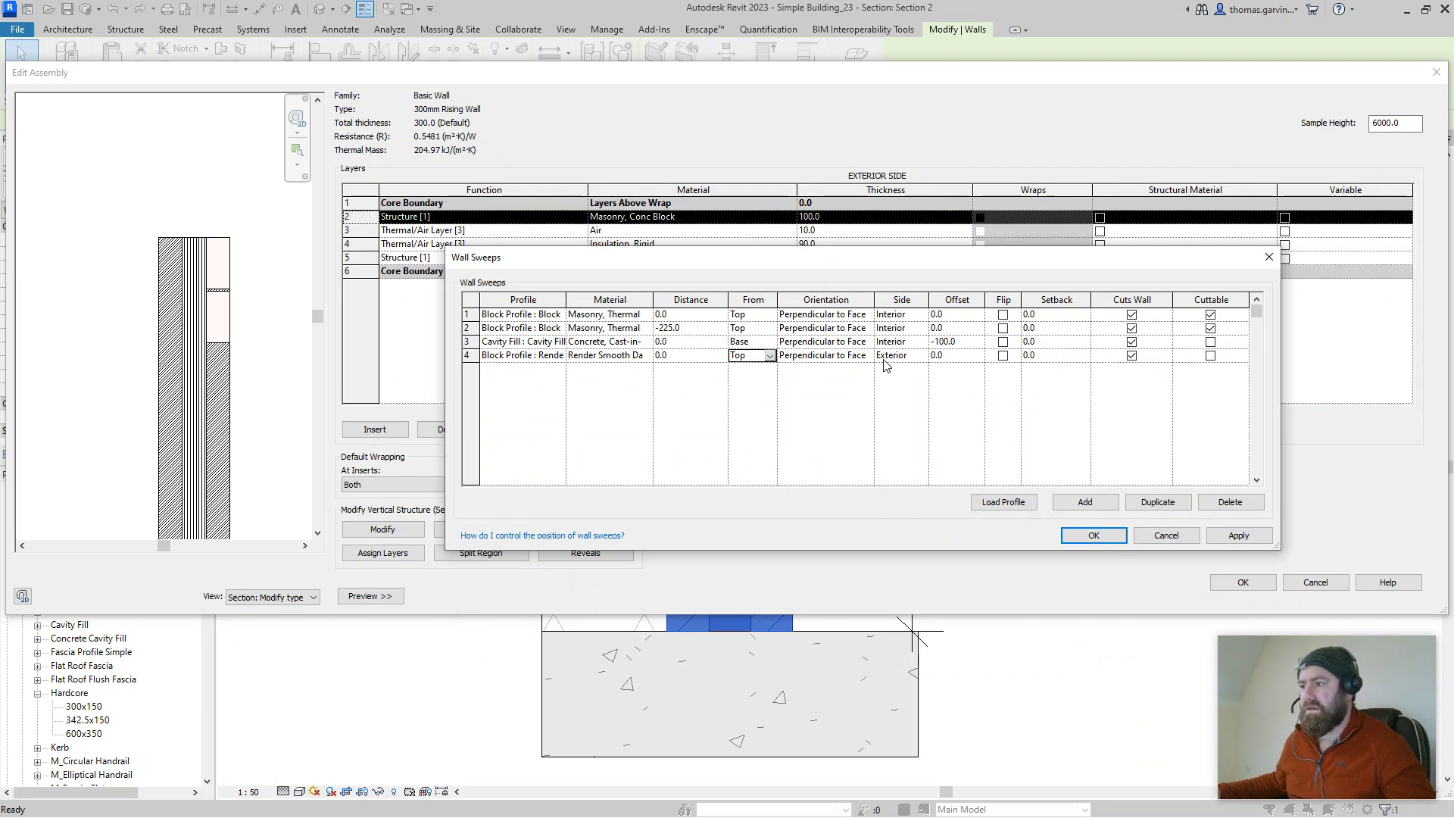
{"action": "left_click", "coordinate": [1240, 535]}
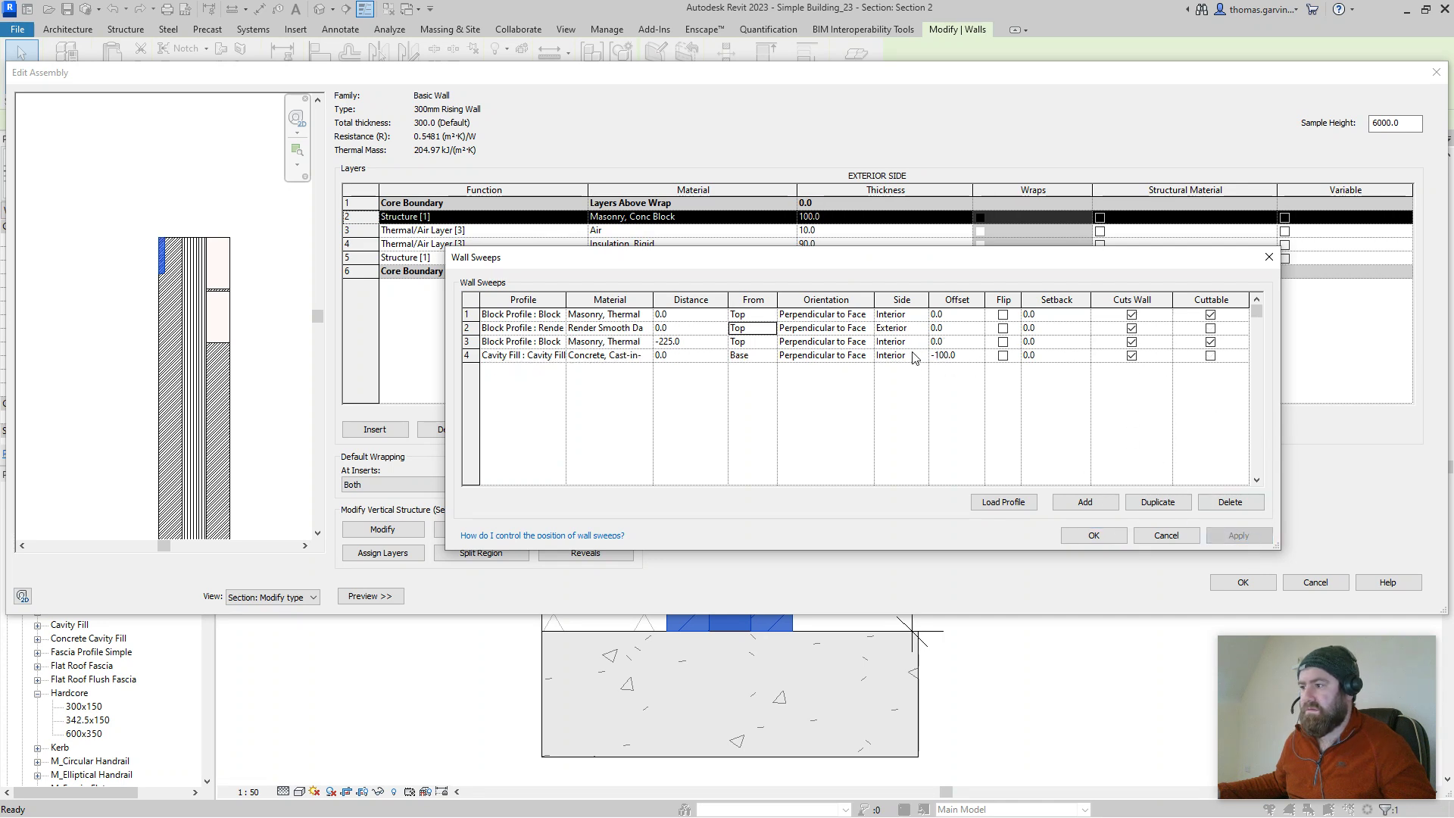
Step: Try 25 for the Cavity Fill sweep's distance and setback, then reset both to 0
{"action": "left_click", "coordinate": [704, 356]}
{"action": "type", "text": "25"}
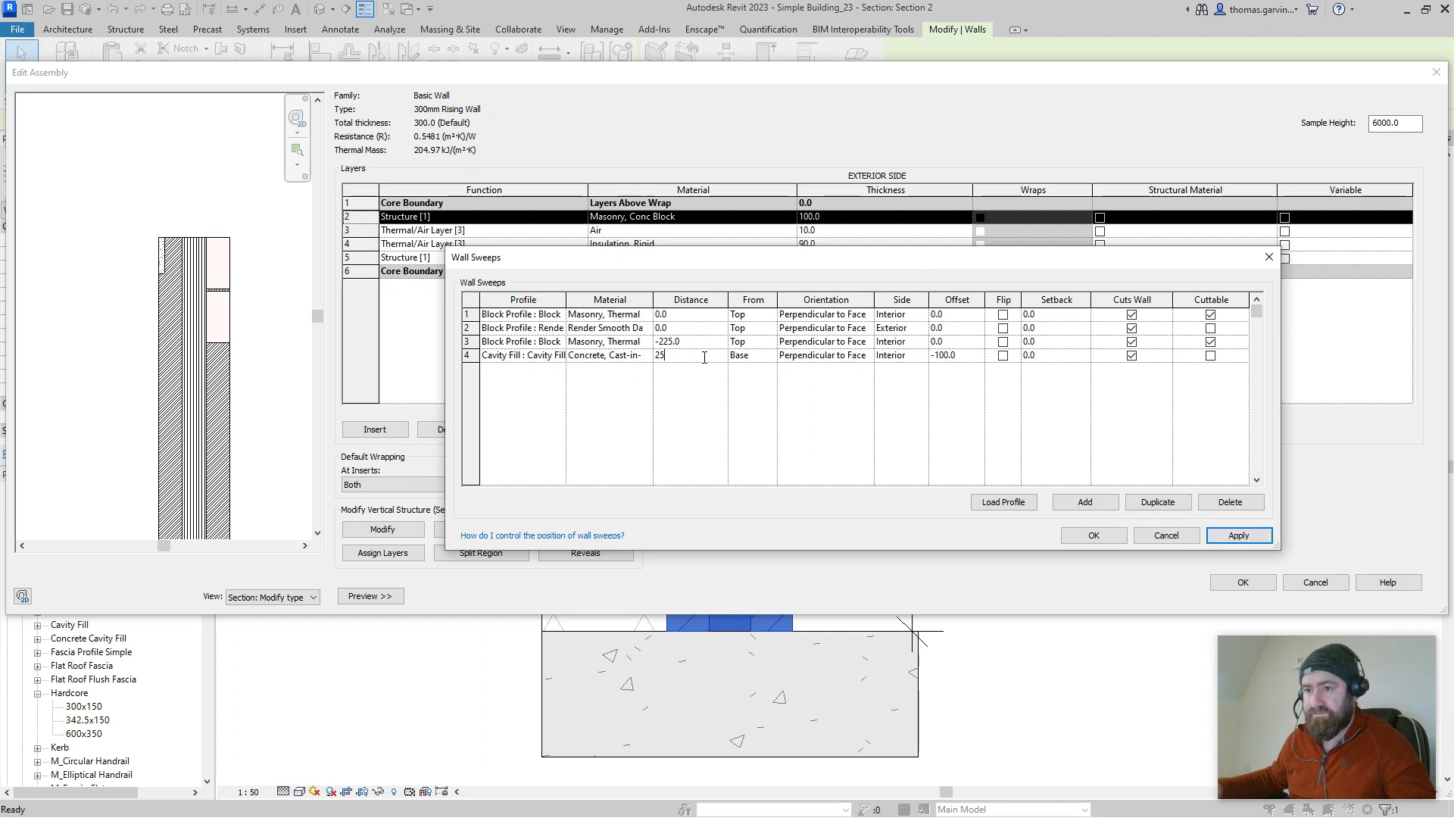
{"action": "left_click", "coordinate": [1240, 536]}
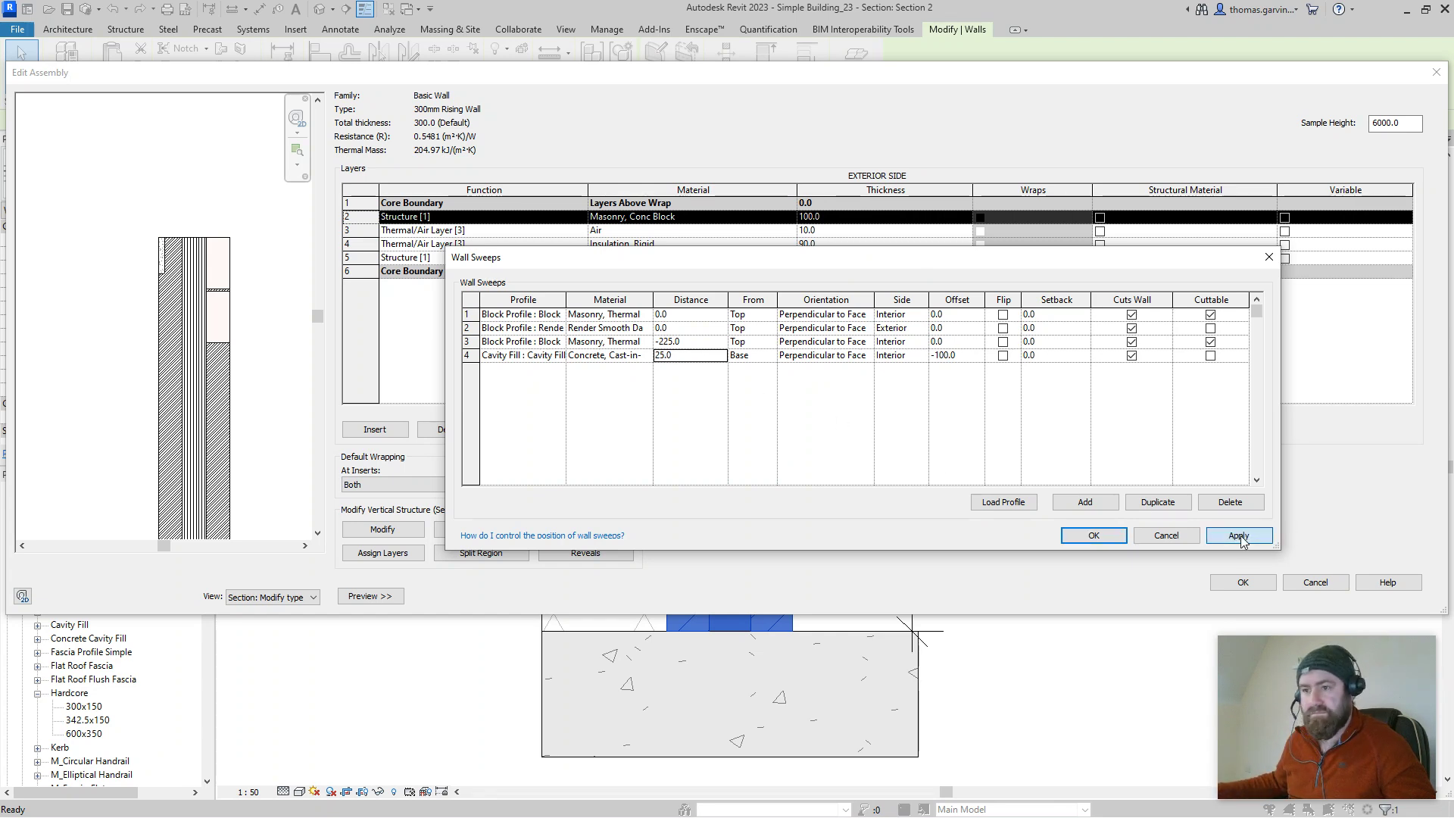
{"action": "left_click", "coordinate": [694, 360]}
{"action": "type", "text": "0.0"}
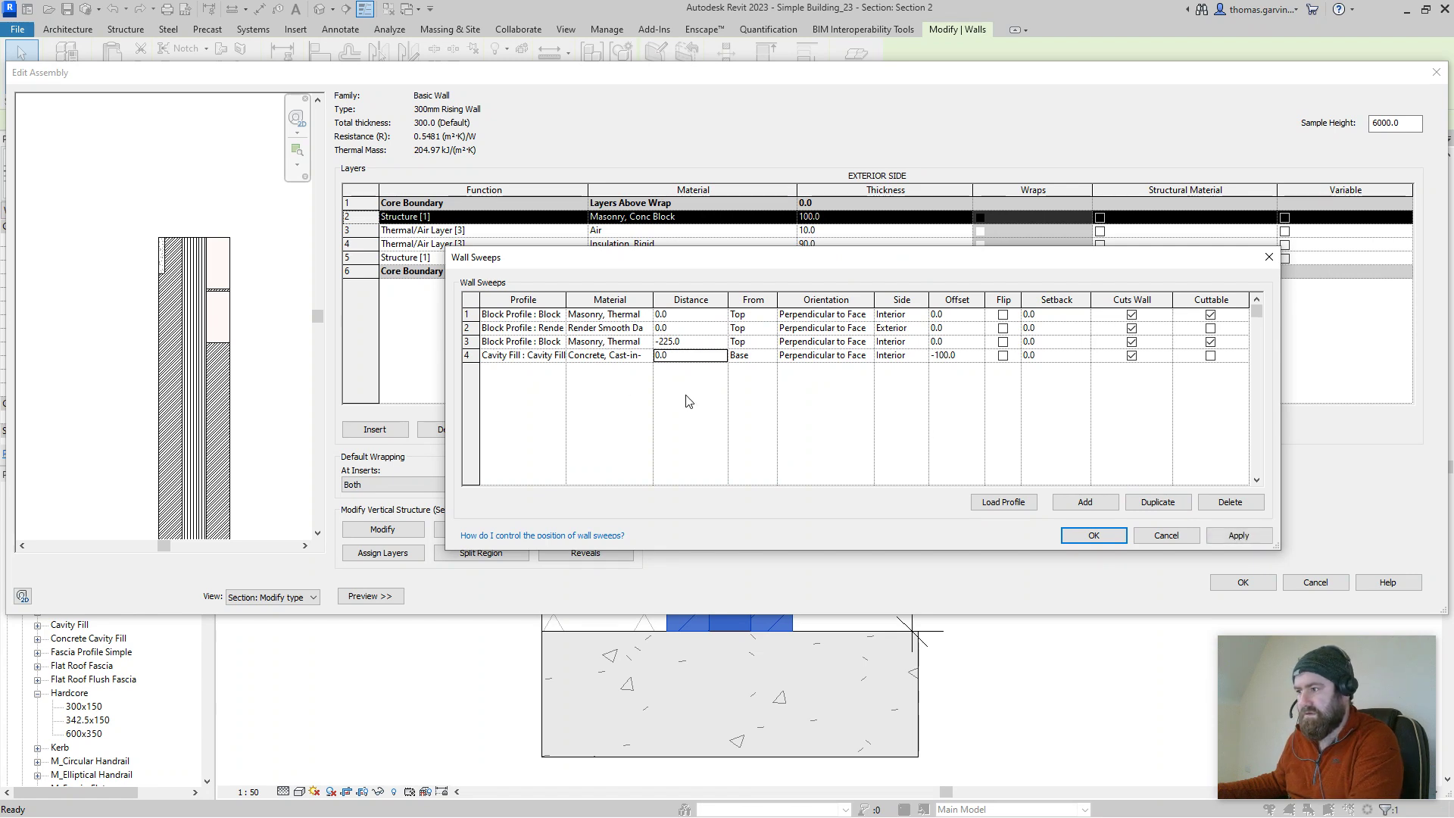
{"action": "left_click", "coordinate": [1064, 356]}
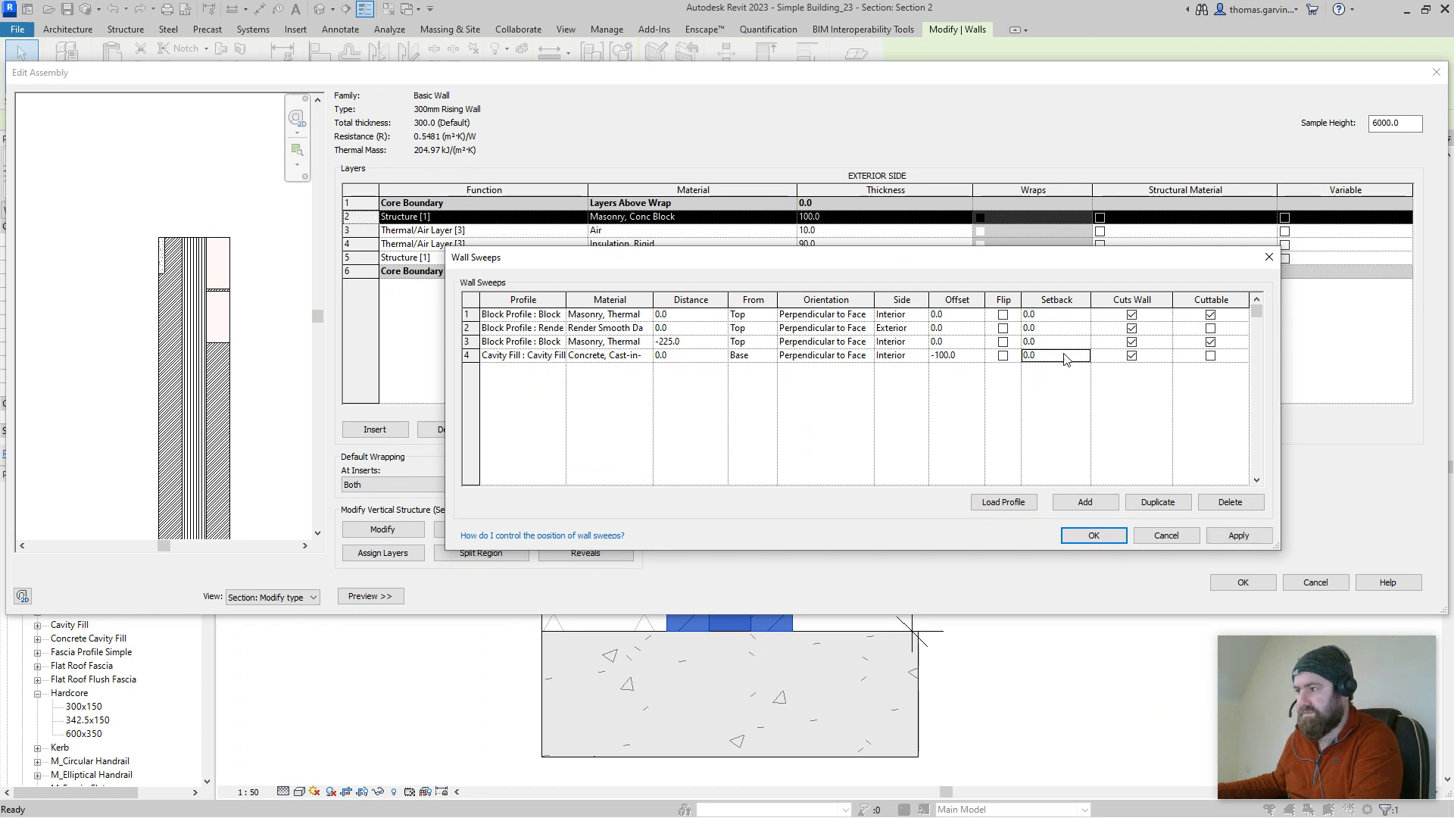
{"action": "type", "text": "25"}
{"action": "left_click", "coordinate": [1241, 536]}
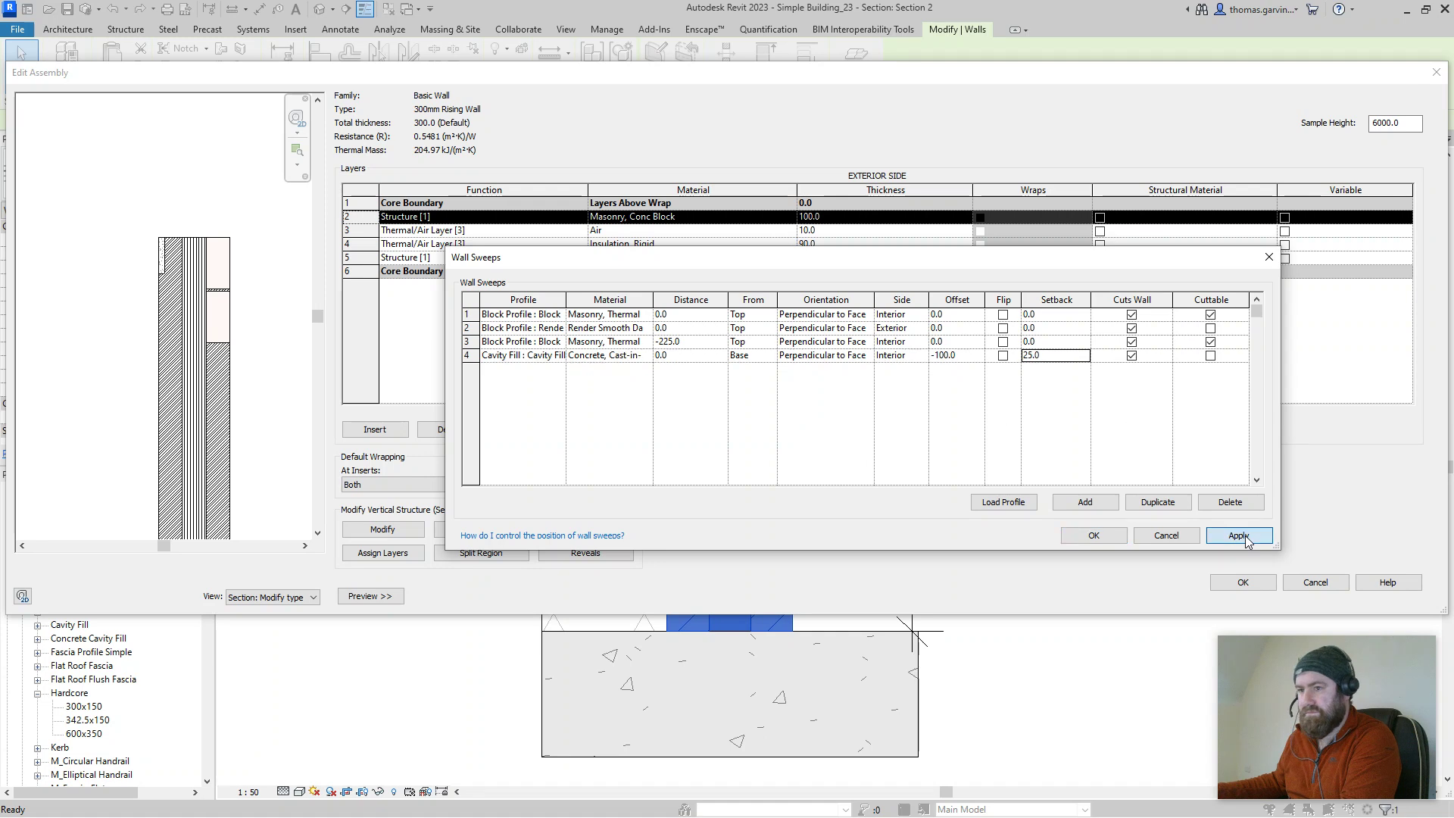
{"action": "left_click", "coordinate": [1068, 356]}
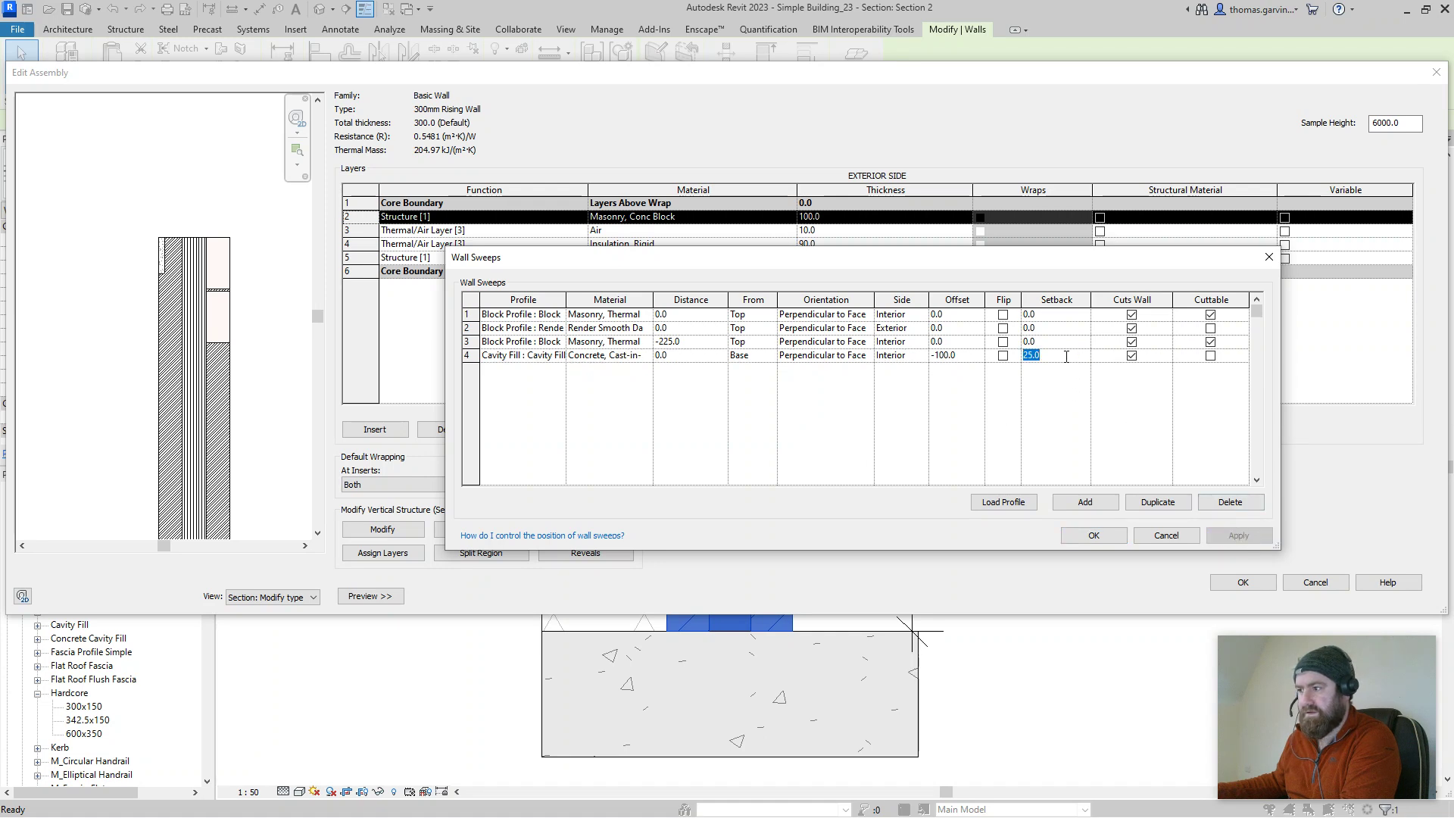
{"action": "type", "text": "0"}
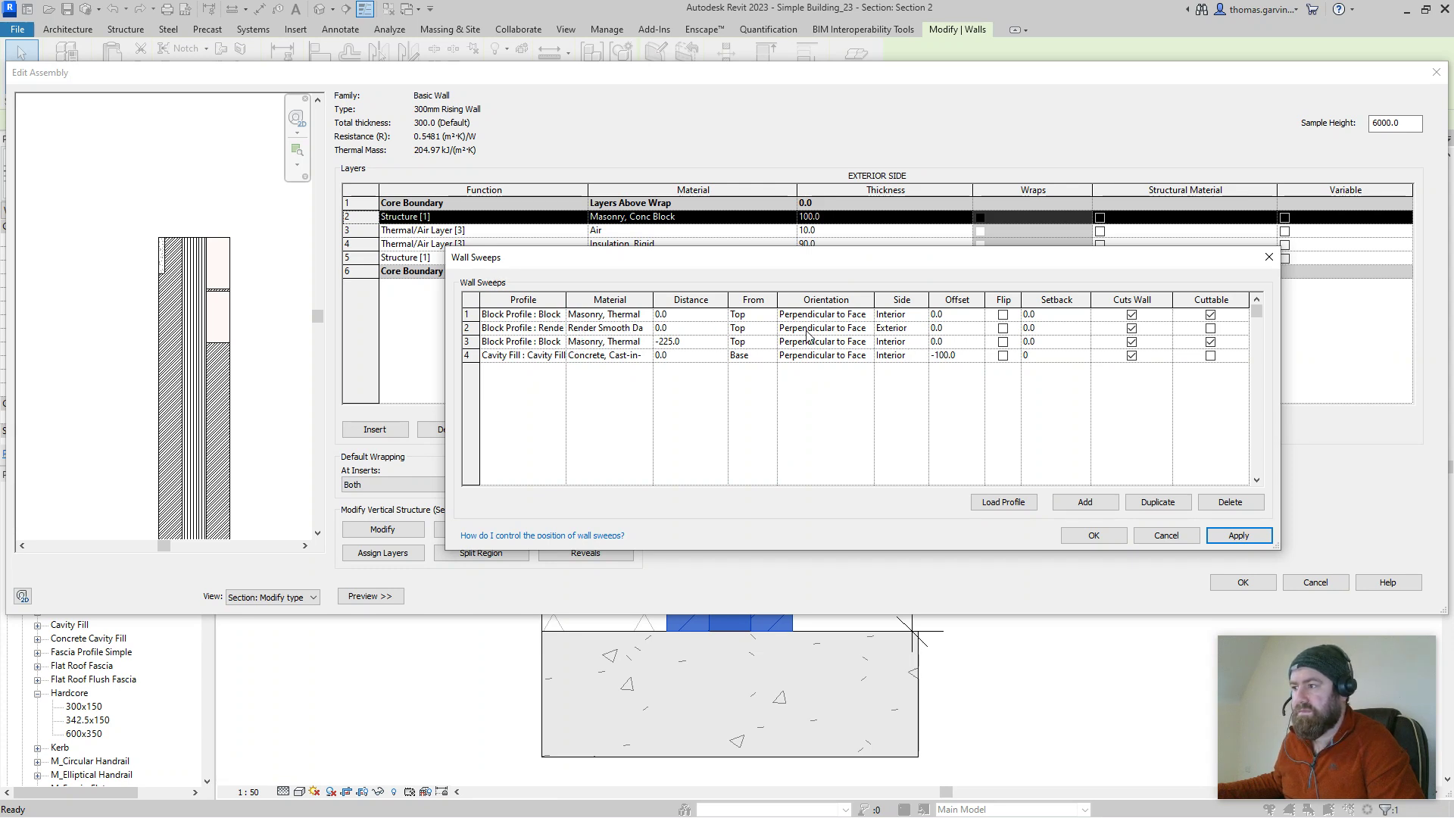
{"action": "left_click_drag", "start_coordinate": [566, 299], "coordinate": [637, 301]}
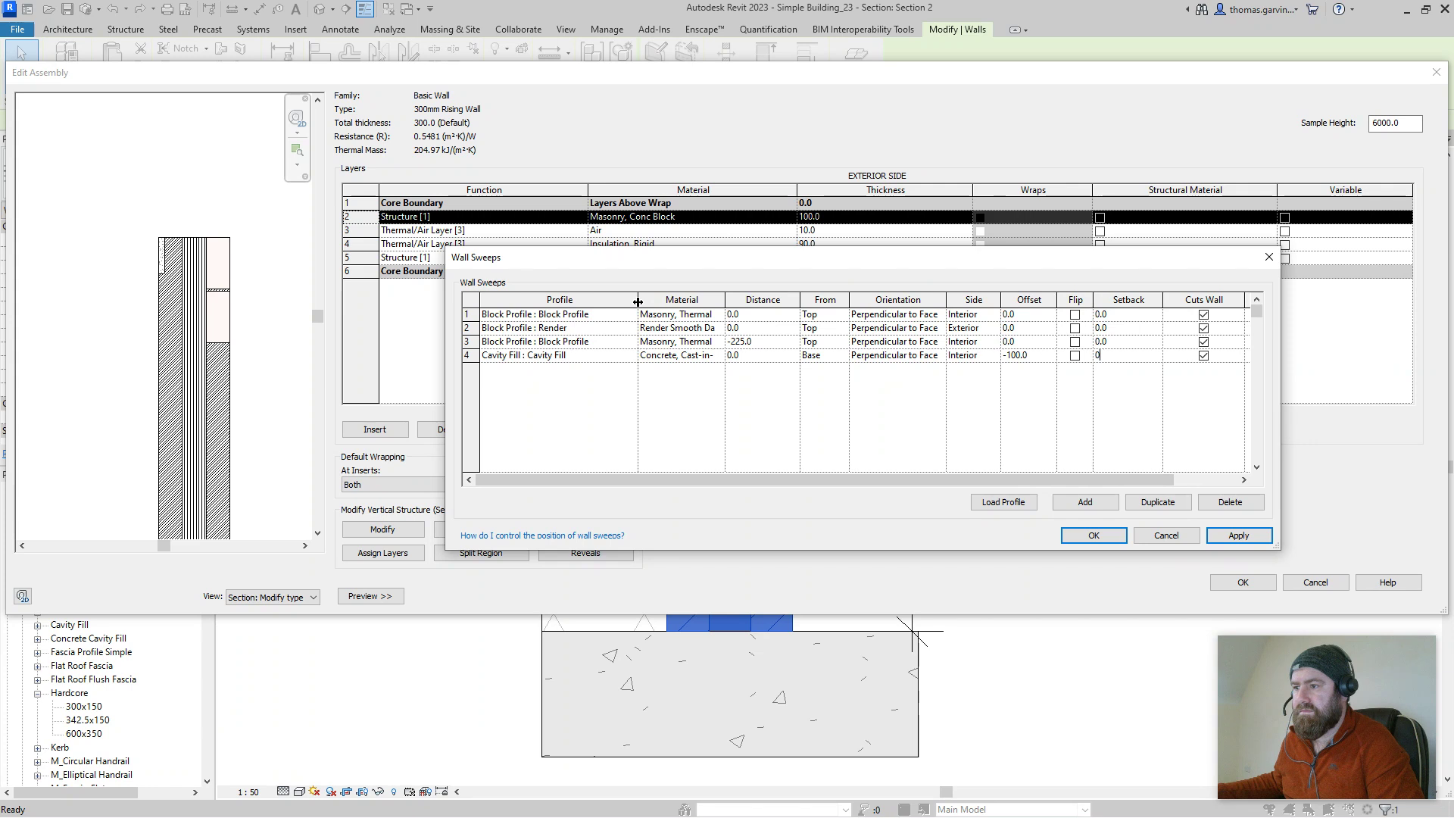
Step: Set the Render sweep to distance 0 and offset 25 from the face, and apply
{"action": "left_click", "coordinate": [600, 332]}
{"action": "left_click", "coordinate": [766, 331]}
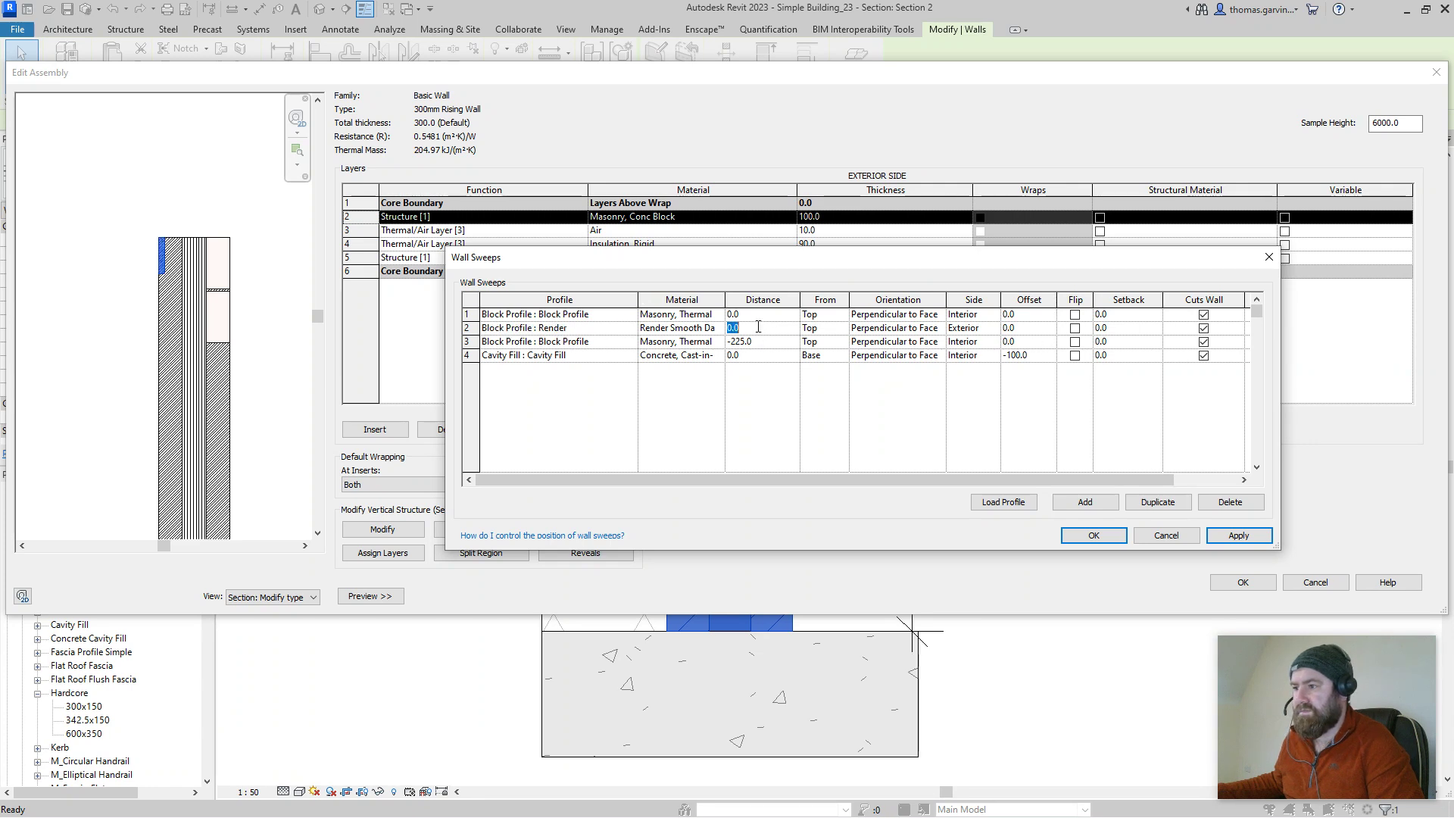
{"action": "type", "text": "25"}
{"action": "left_click", "coordinate": [1220, 540]}
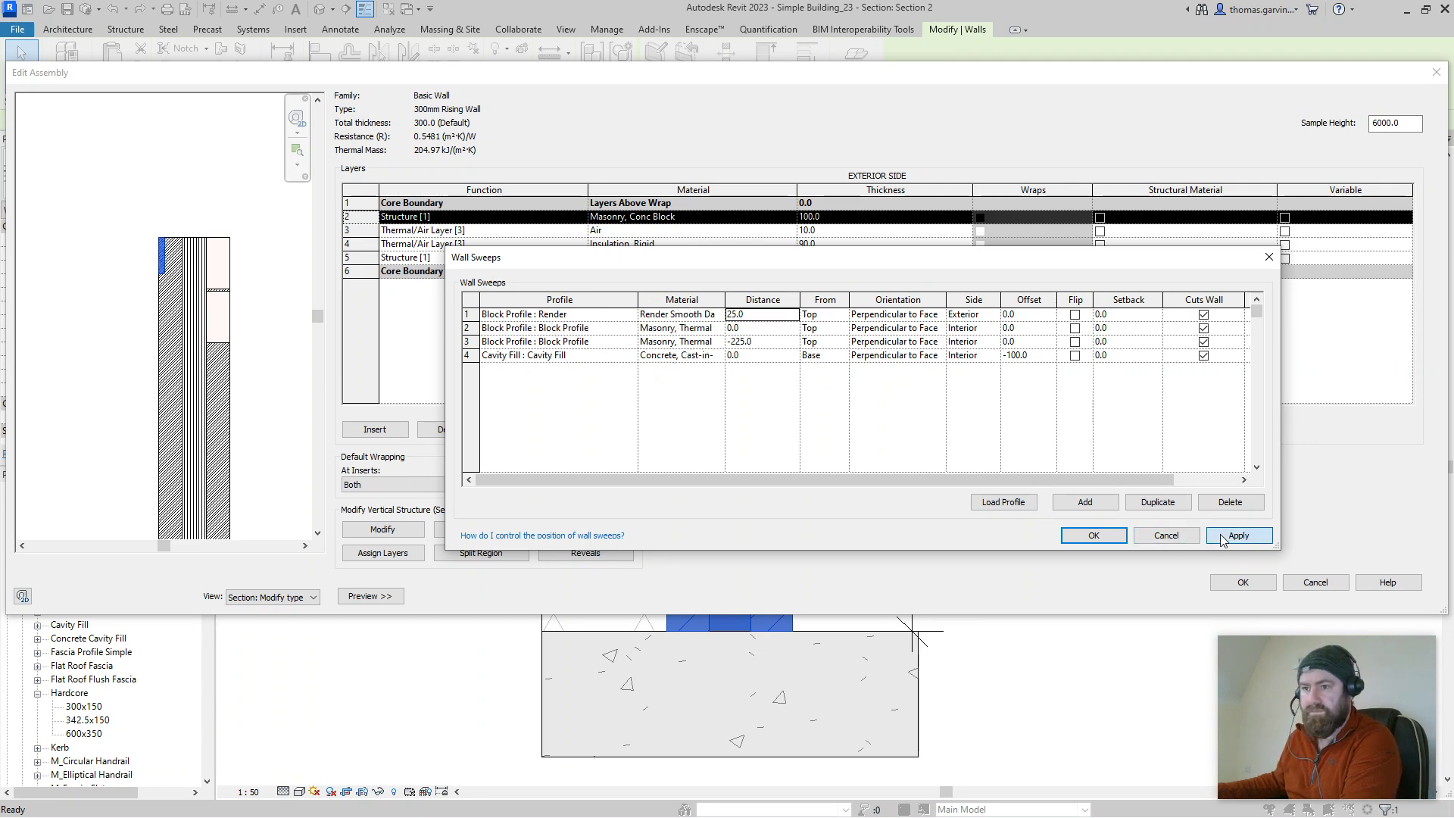
{"action": "left_click", "coordinate": [924, 458]}
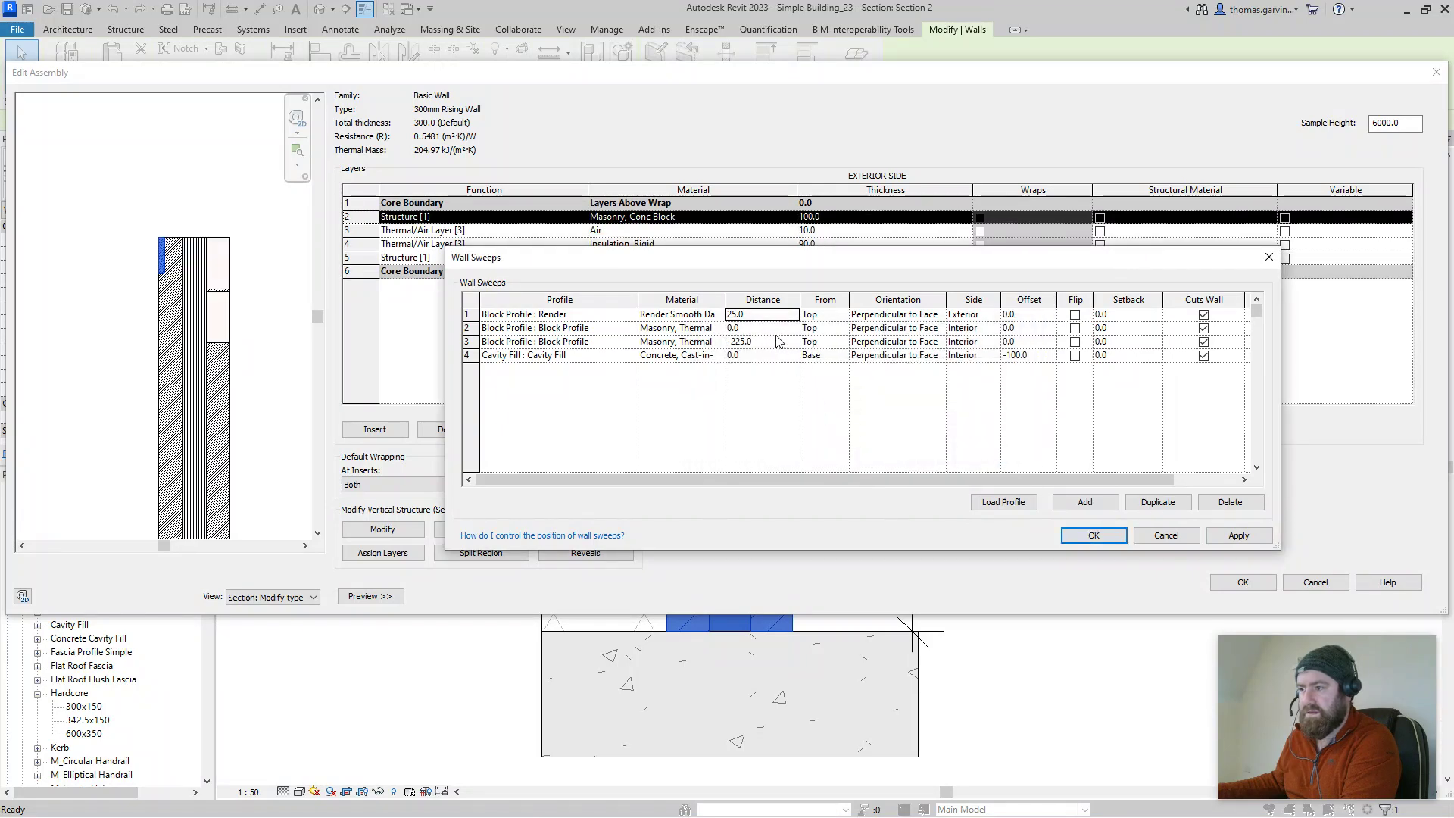
{"action": "left_click", "coordinate": [767, 315]}
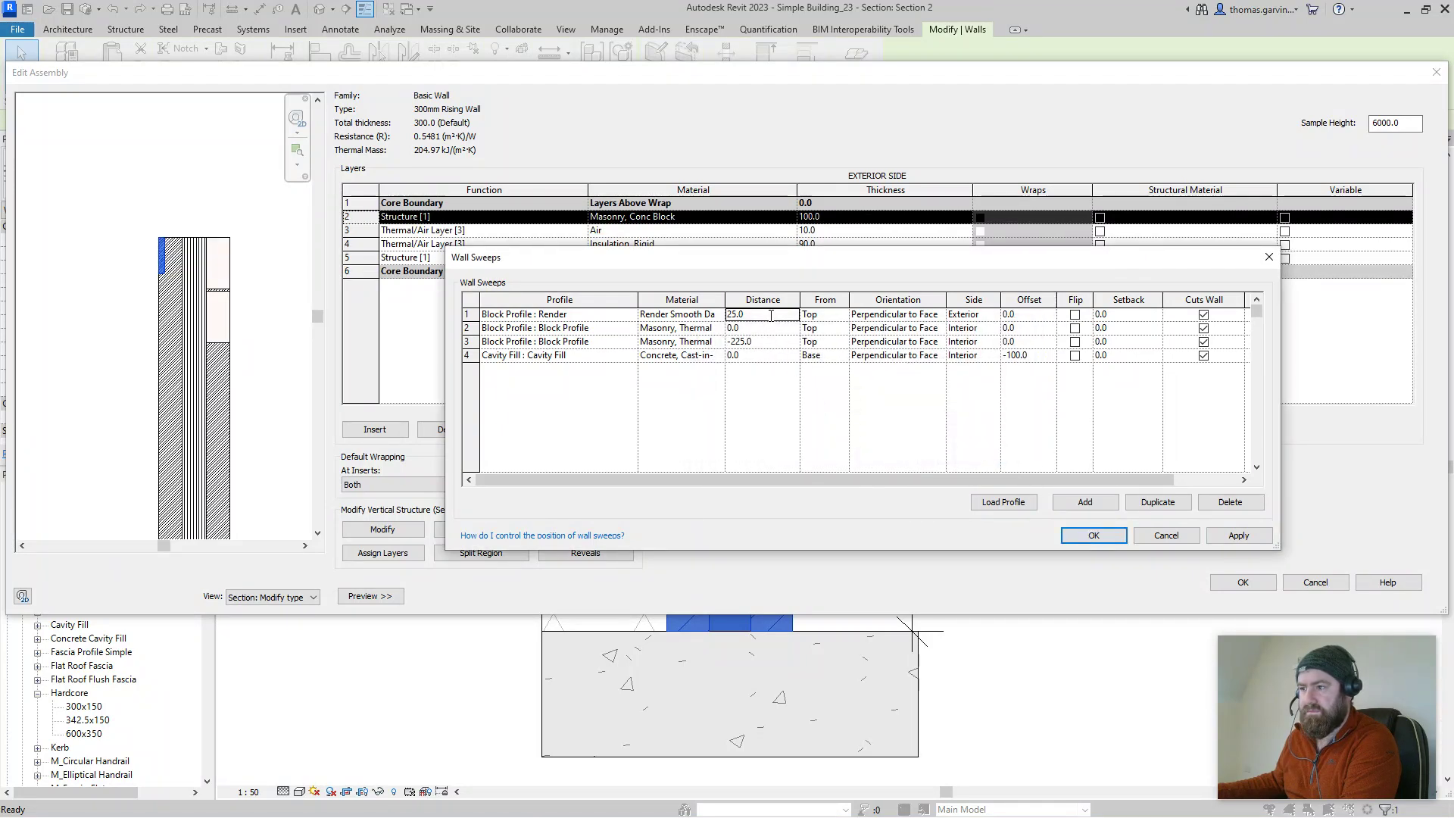
{"action": "type", "text": "0"}
{"action": "left_click", "coordinate": [1037, 315]}
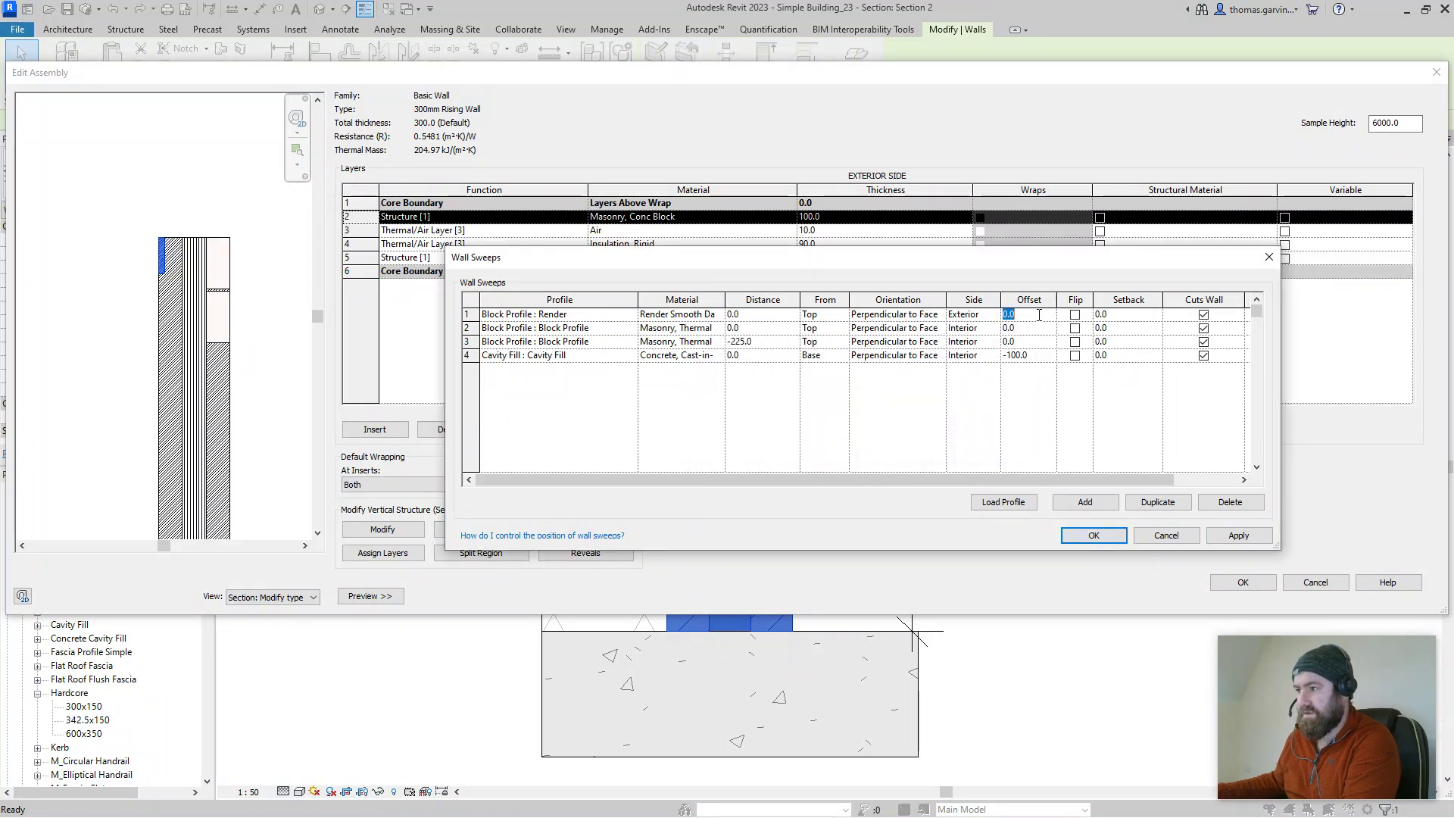
{"action": "type", "text": "25"}
{"action": "left_click", "coordinate": [1239, 536]}
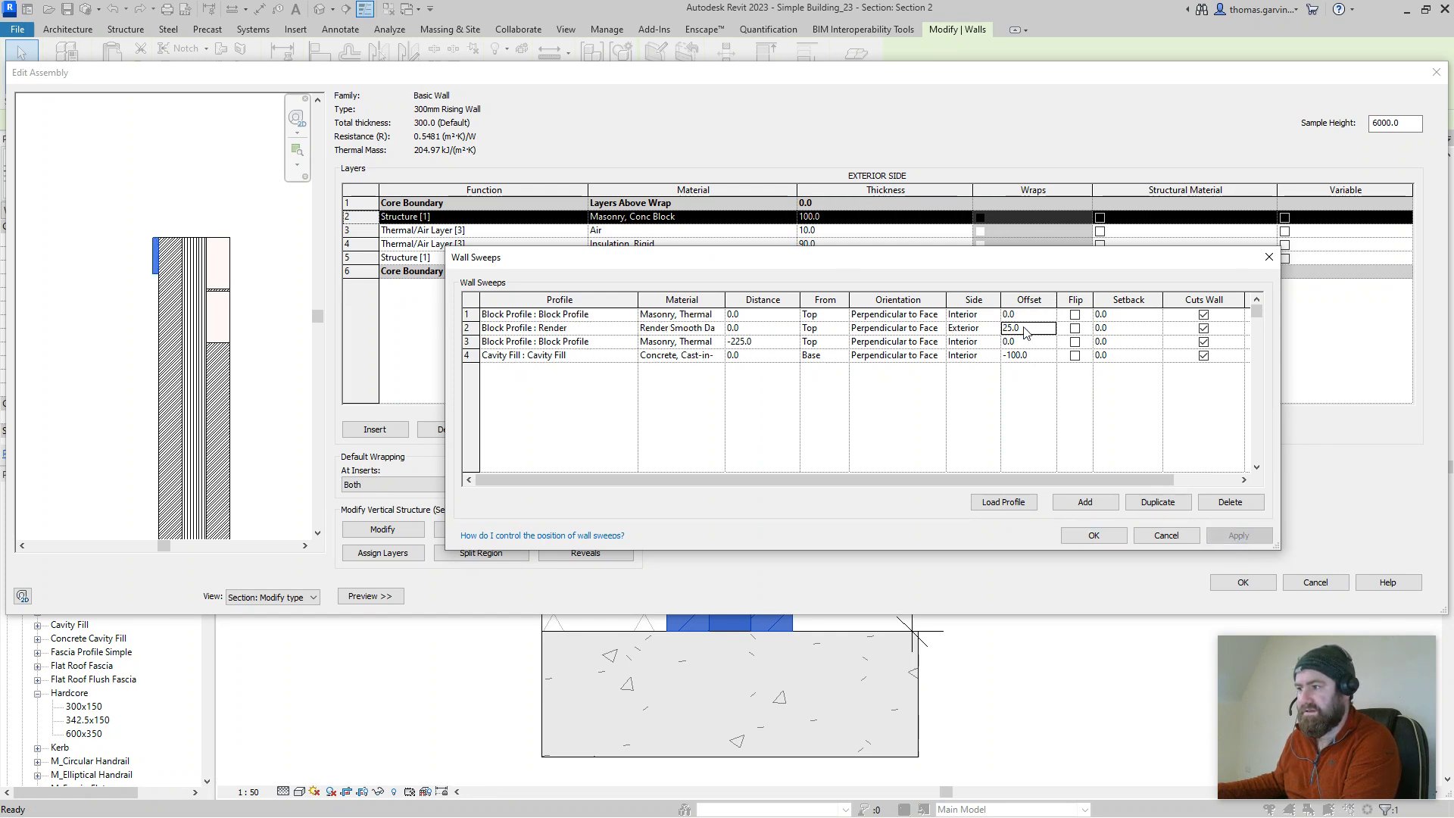
Step: Confirm the Wall Sweeps, Edit Assembly and Type Properties dialogs, then deselect the wall
{"action": "left_click", "coordinate": [1094, 535]}
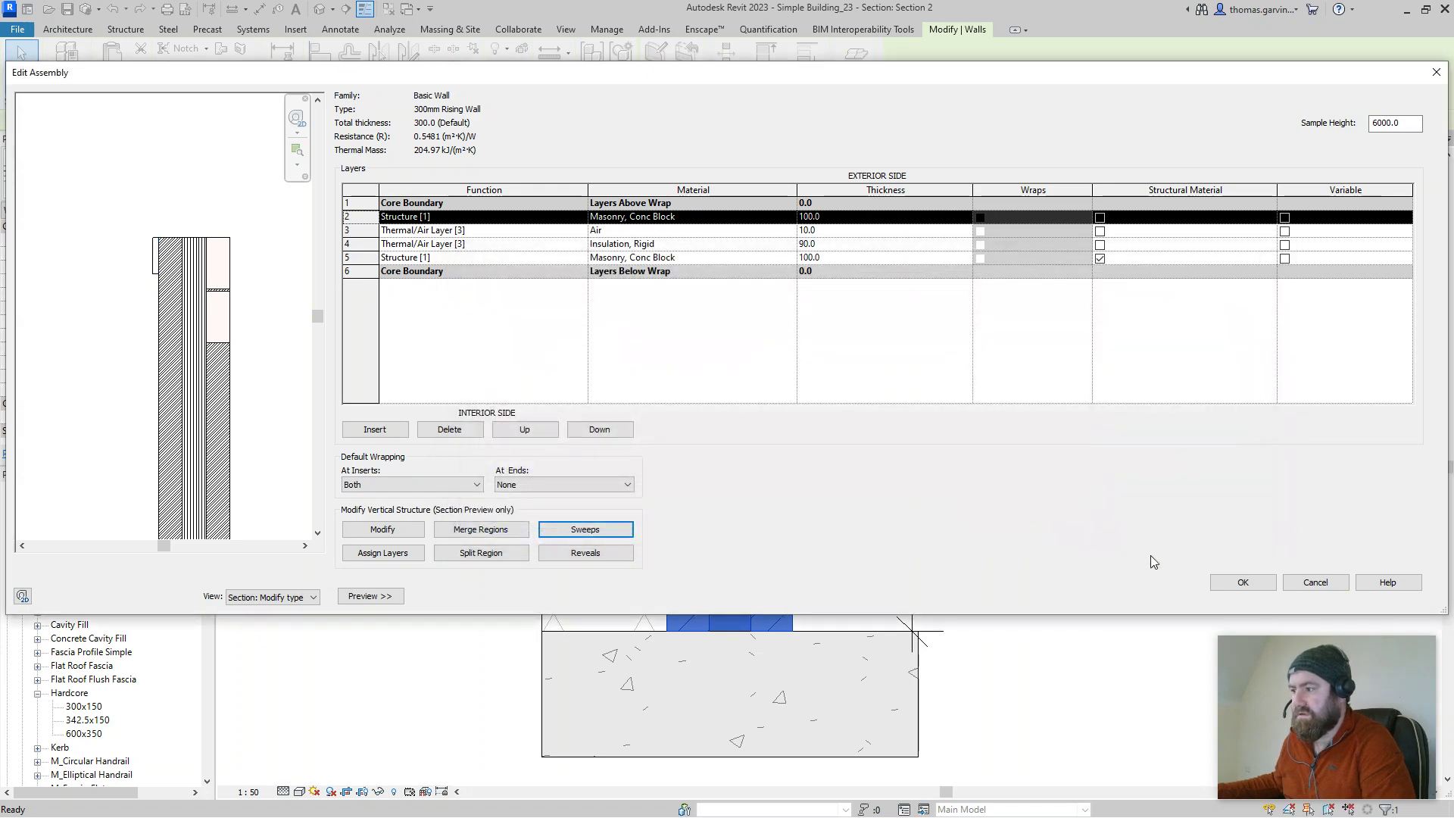
{"action": "left_click", "coordinate": [1246, 581]}
{"action": "left_click", "coordinate": [1248, 583]}
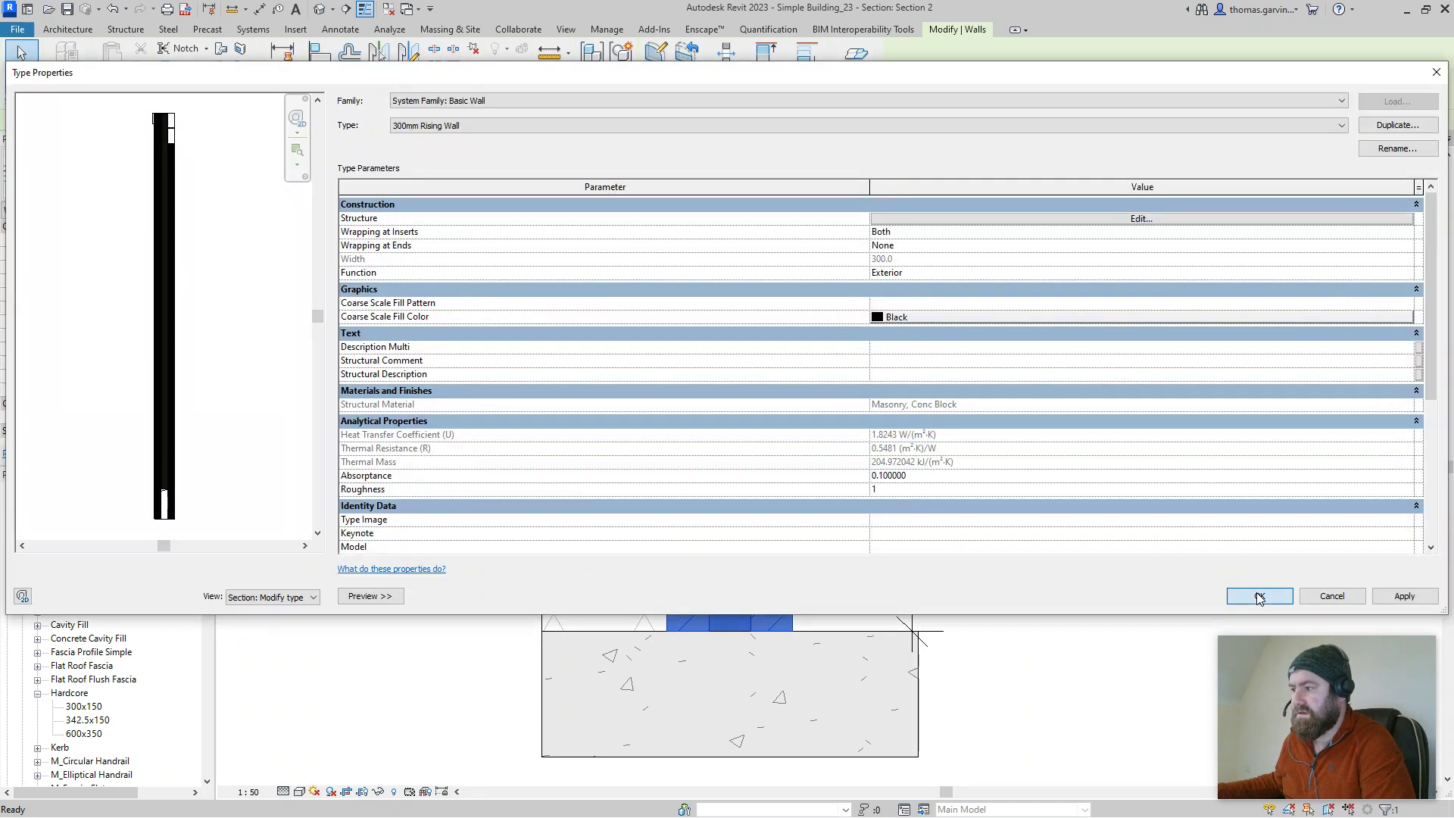
{"action": "left_click", "coordinate": [943, 378]}
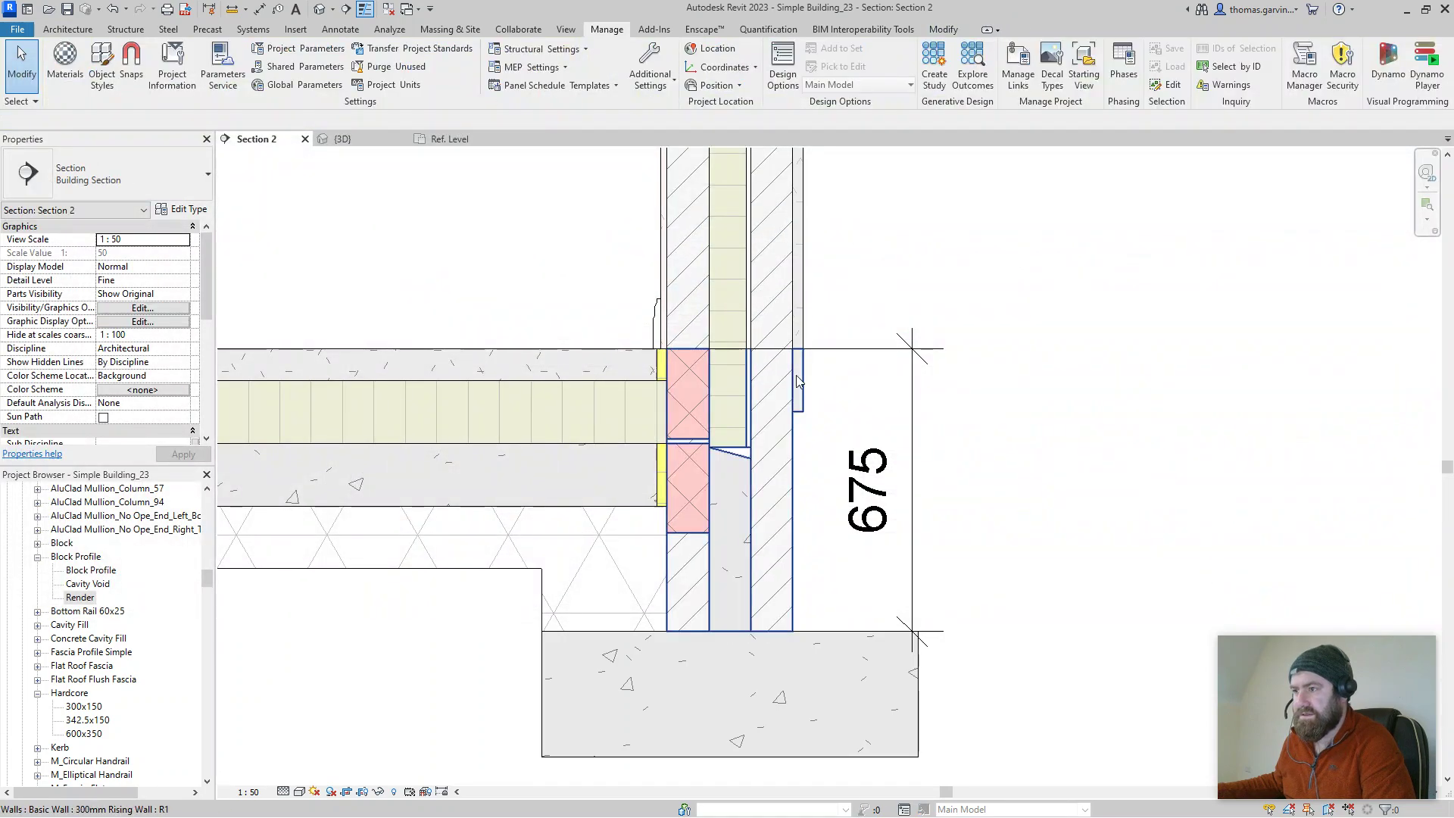
Step: Orbit the {3D} view to check the render plinth, then return to Section 2
{"action": "key", "text": "ctrl+Tab"}
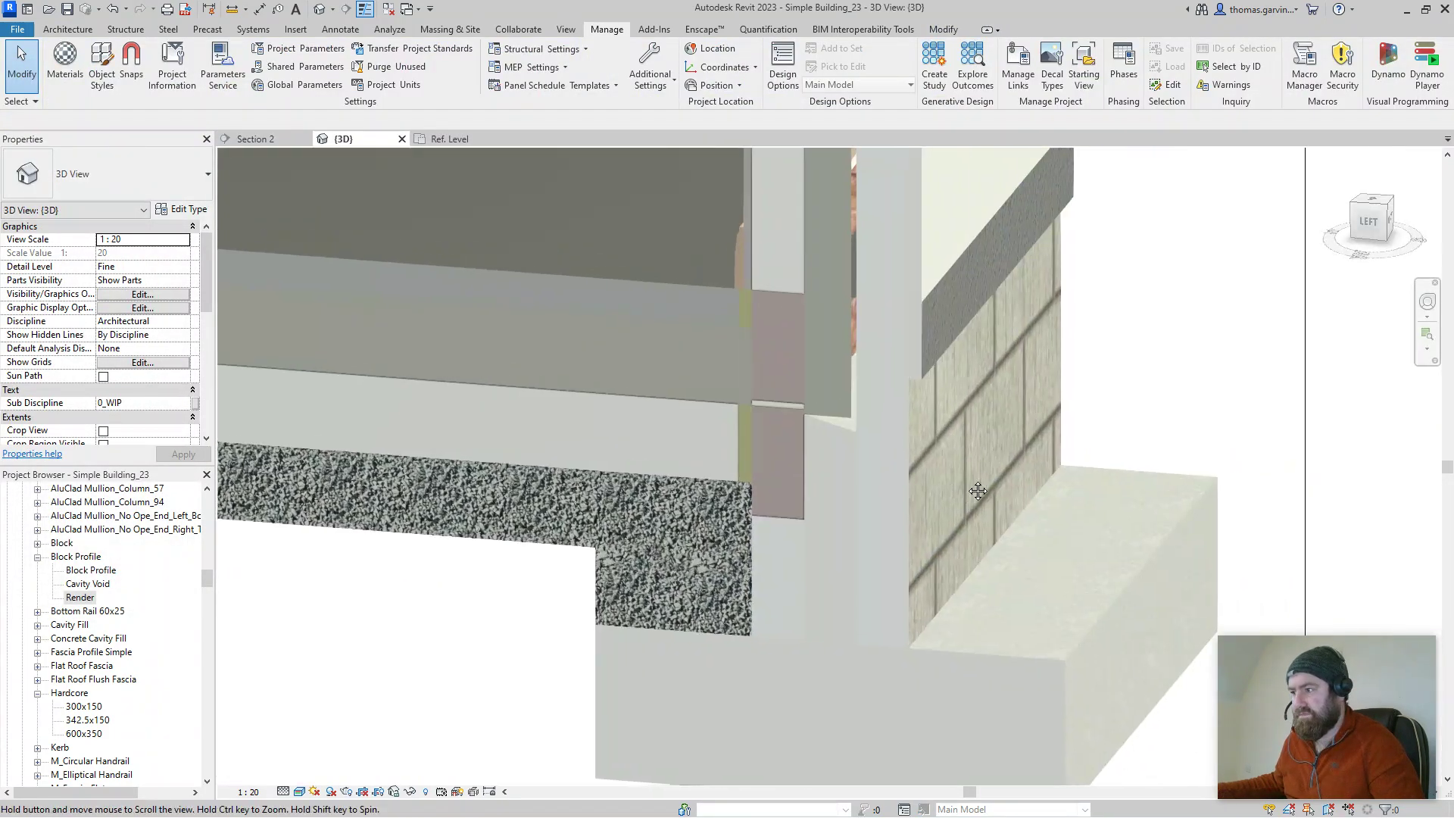
{"action": "scroll", "coordinate": [939, 498], "scroll_direction": "up", "scroll_amount": 3}
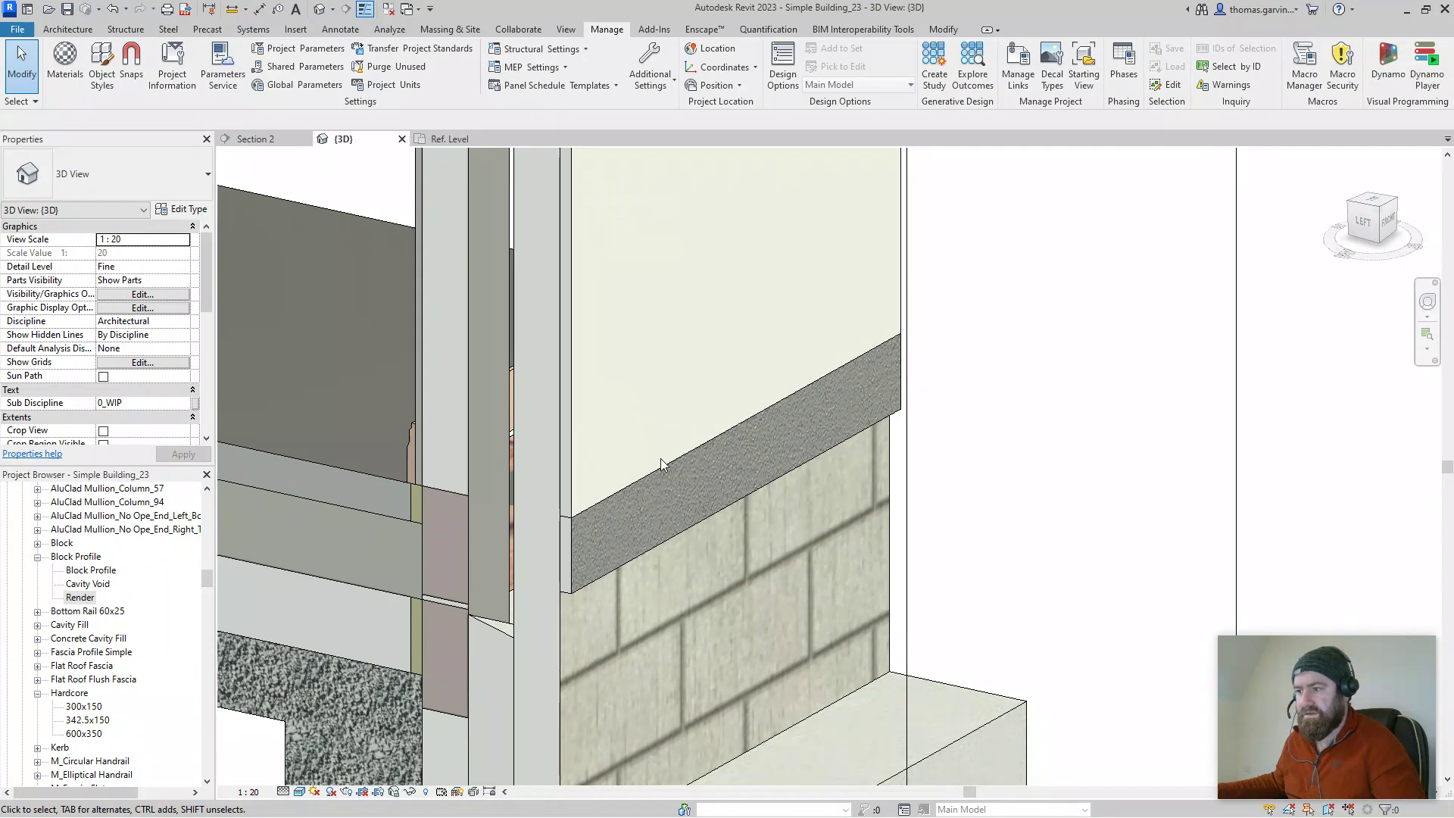
{"action": "middle_click_drag", "start_coordinate": [660, 457], "coordinate": [993, 448], "text": "shift"}
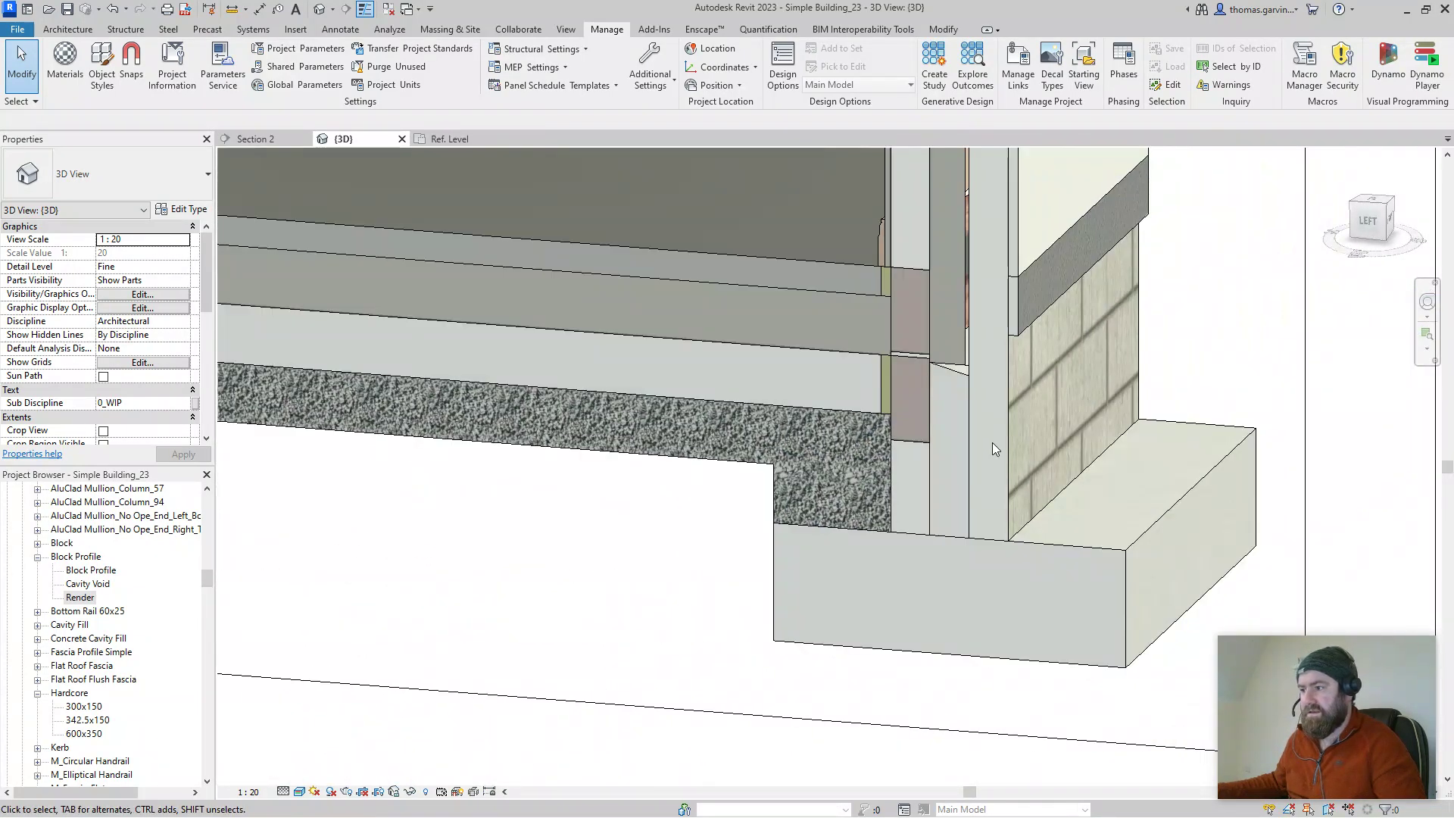
{"action": "left_click", "coordinate": [464, 140]}
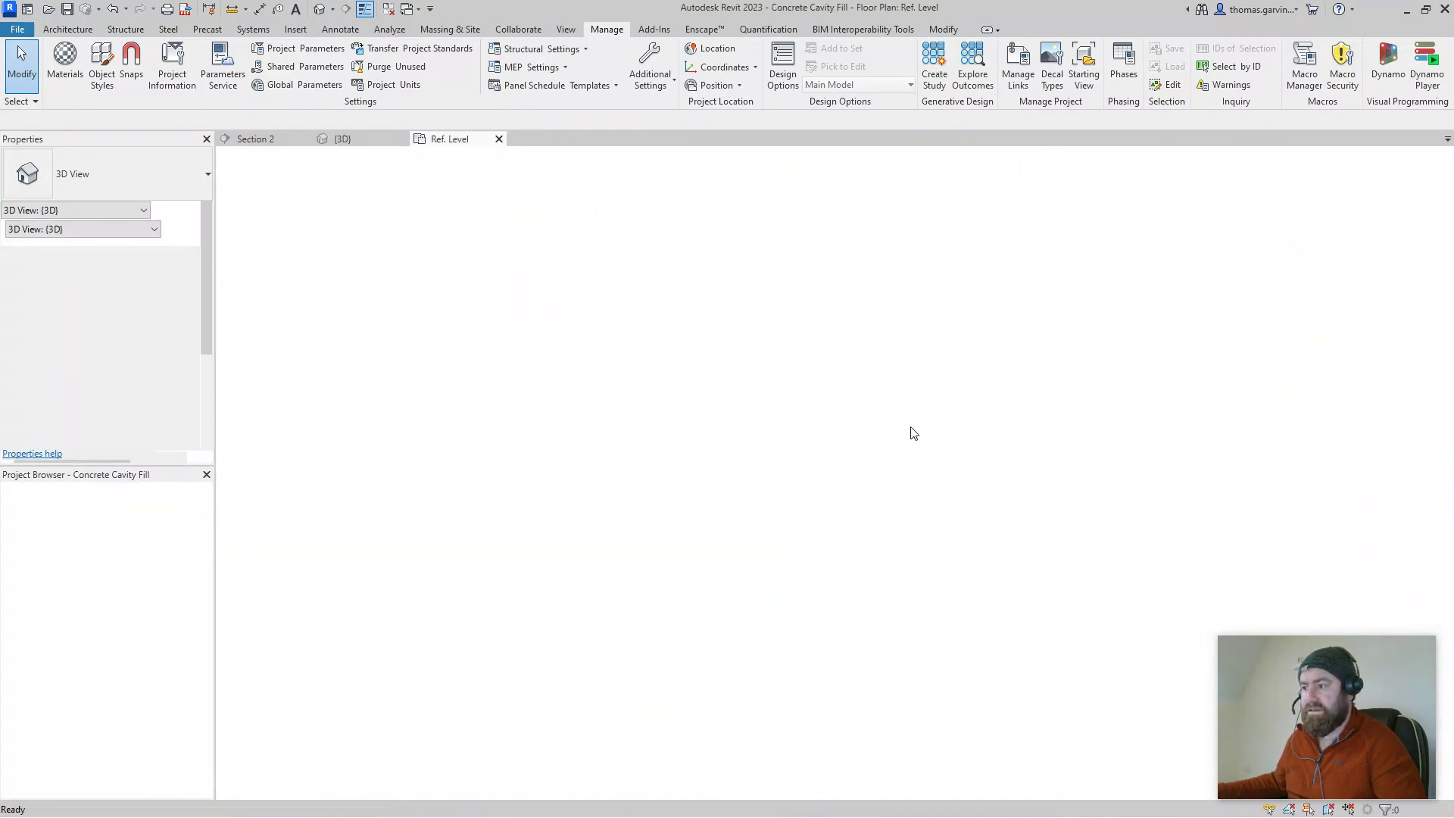
{"action": "left_click", "coordinate": [286, 140]}
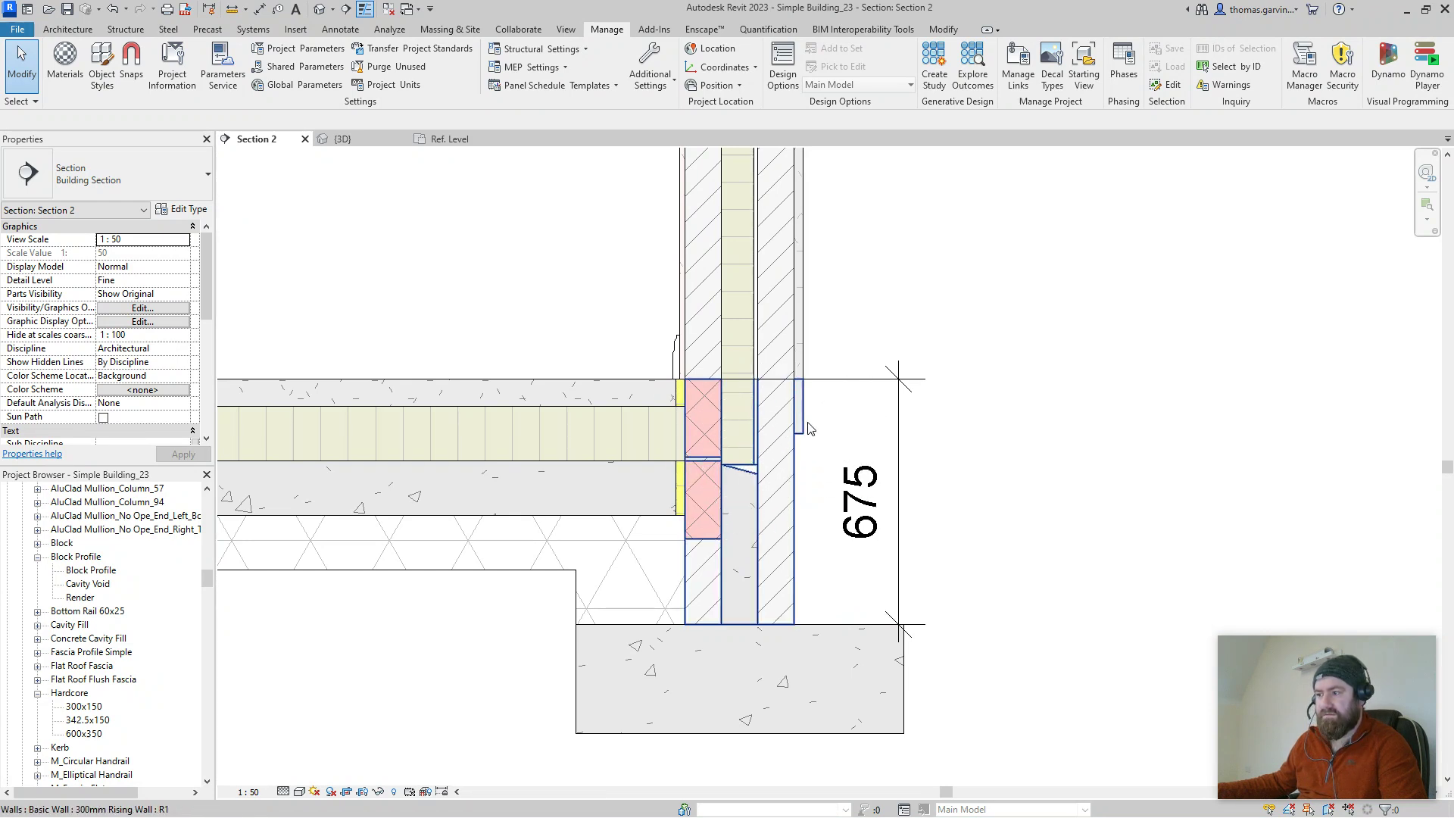
Step: Frame the wall base in Section 2 and select the Perimeter Insulation and Hardcore slab edges
{"action": "scroll", "coordinate": [698, 479], "scroll_direction": "down", "scroll_amount": 2}
{"action": "scroll", "coordinate": [787, 610], "scroll_direction": "up", "scroll_amount": 1}
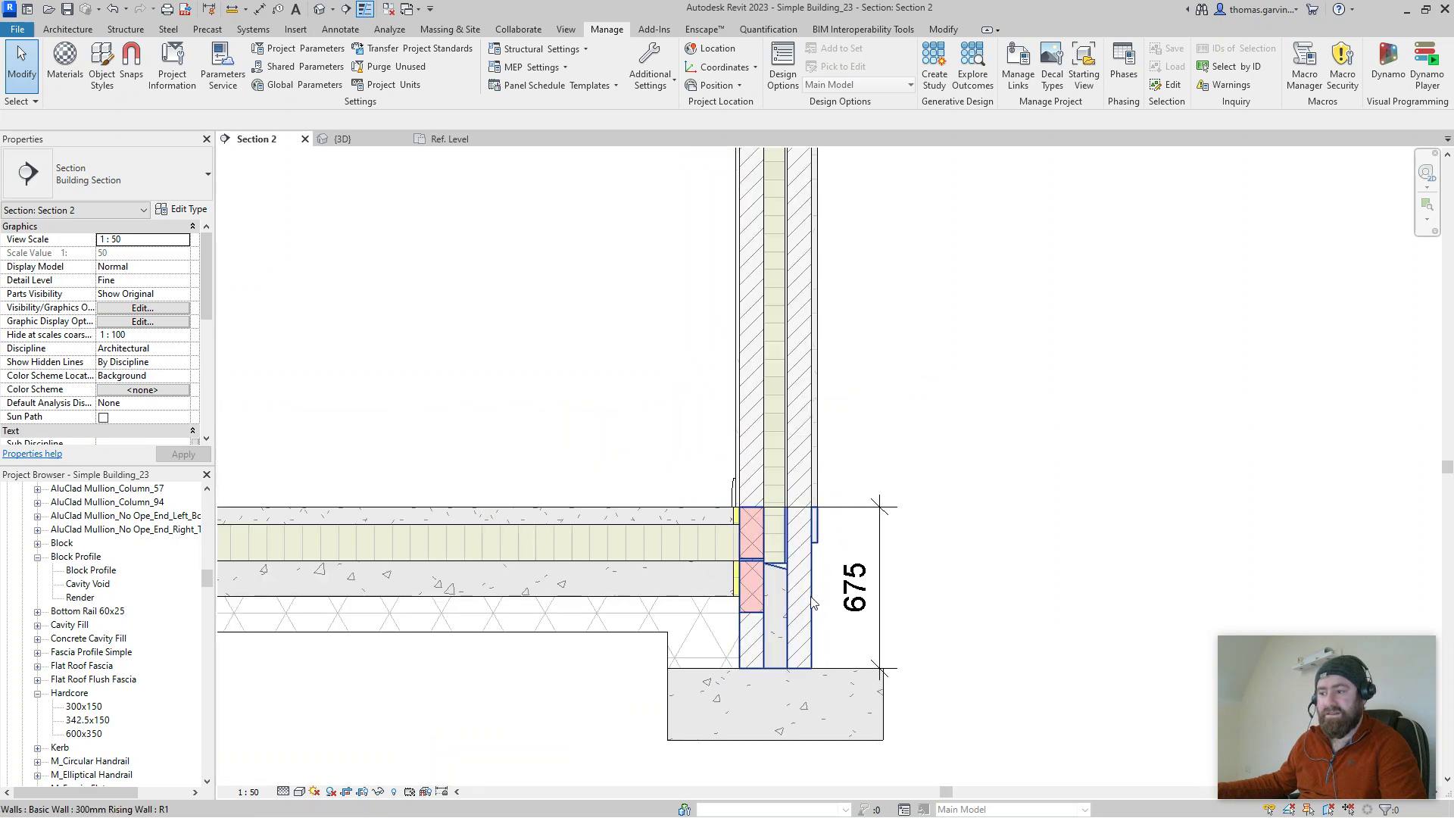
{"action": "scroll", "coordinate": [787, 610], "scroll_direction": "down", "scroll_amount": 2}
{"action": "middle_click_drag", "start_coordinate": [770, 109], "coordinate": [727, 328]}
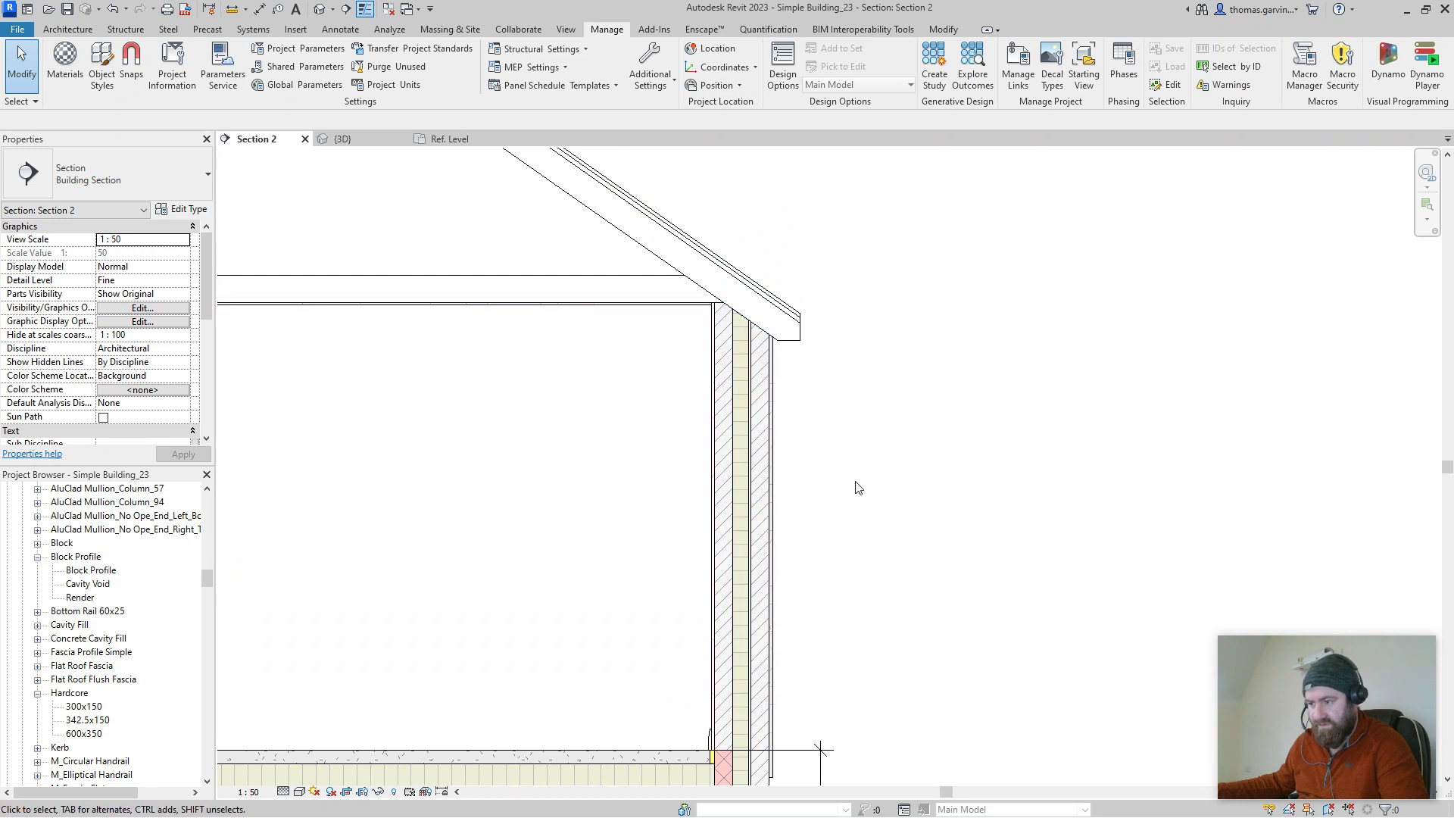
{"action": "middle_click_drag", "start_coordinate": [882, 546], "coordinate": [836, 390]}
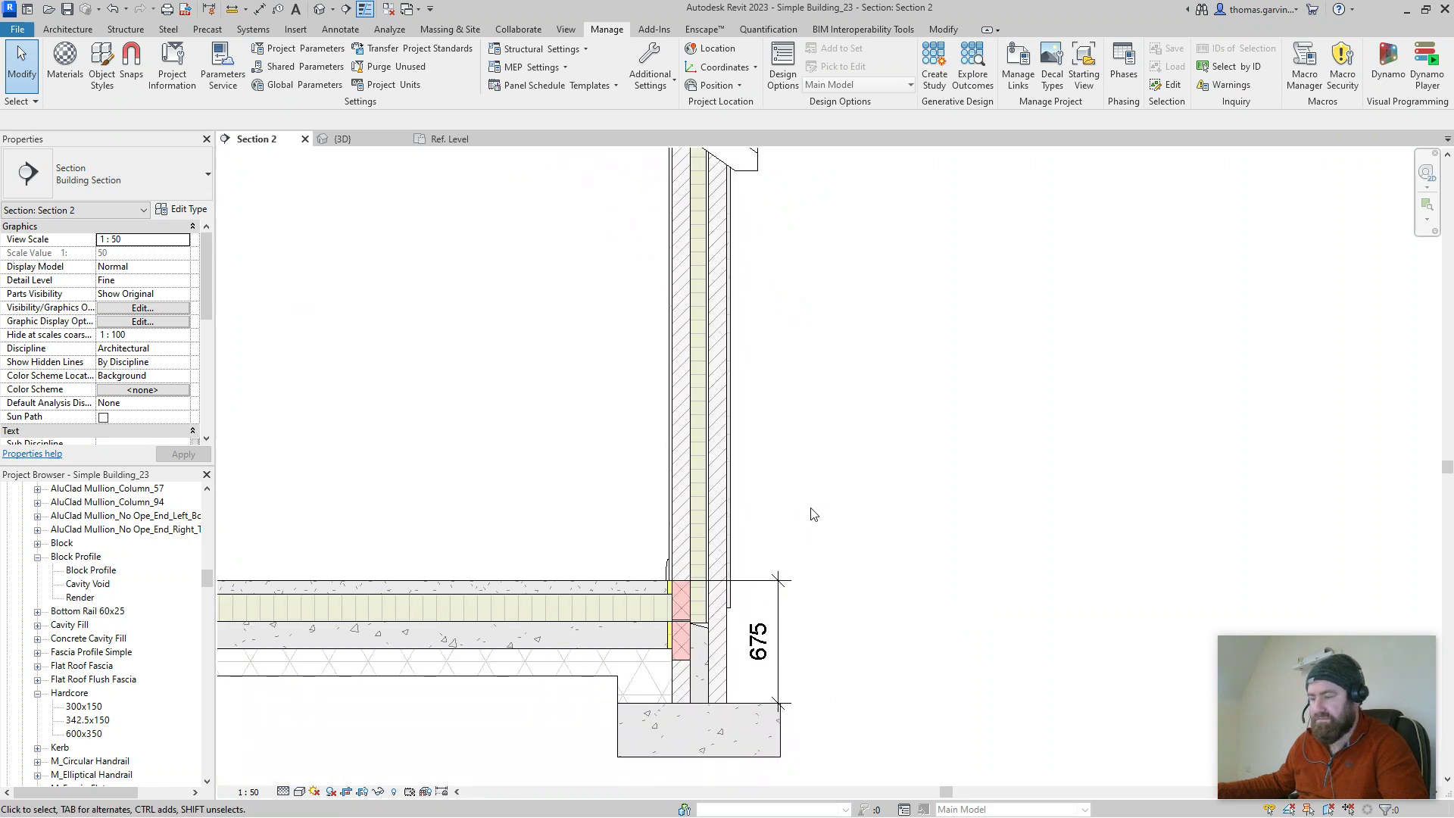
{"action": "middle_click_drag", "start_coordinate": [647, 636], "coordinate": [682, 497]}
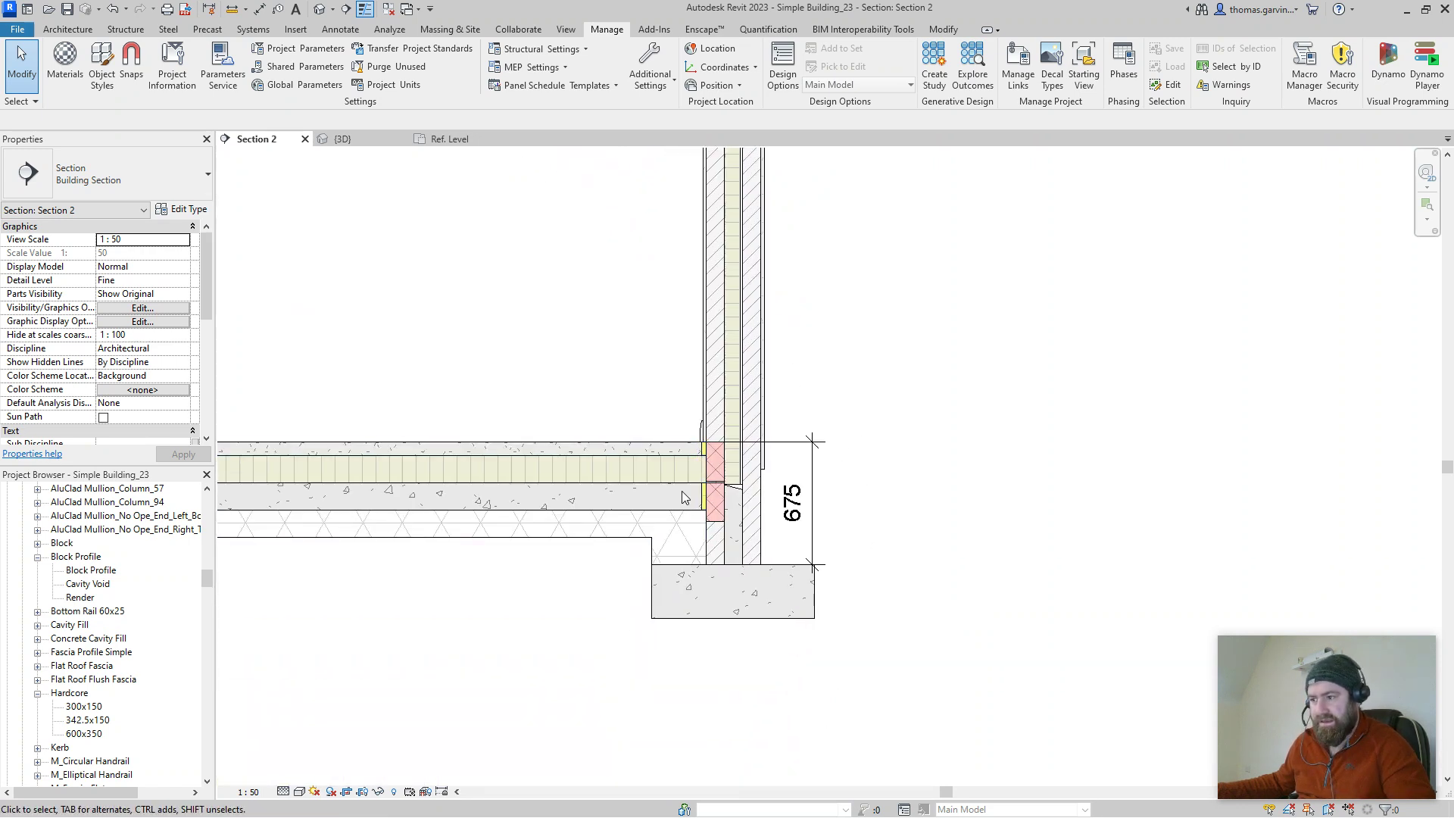
{"action": "scroll", "coordinate": [699, 479], "scroll_direction": "up", "scroll_amount": 3}
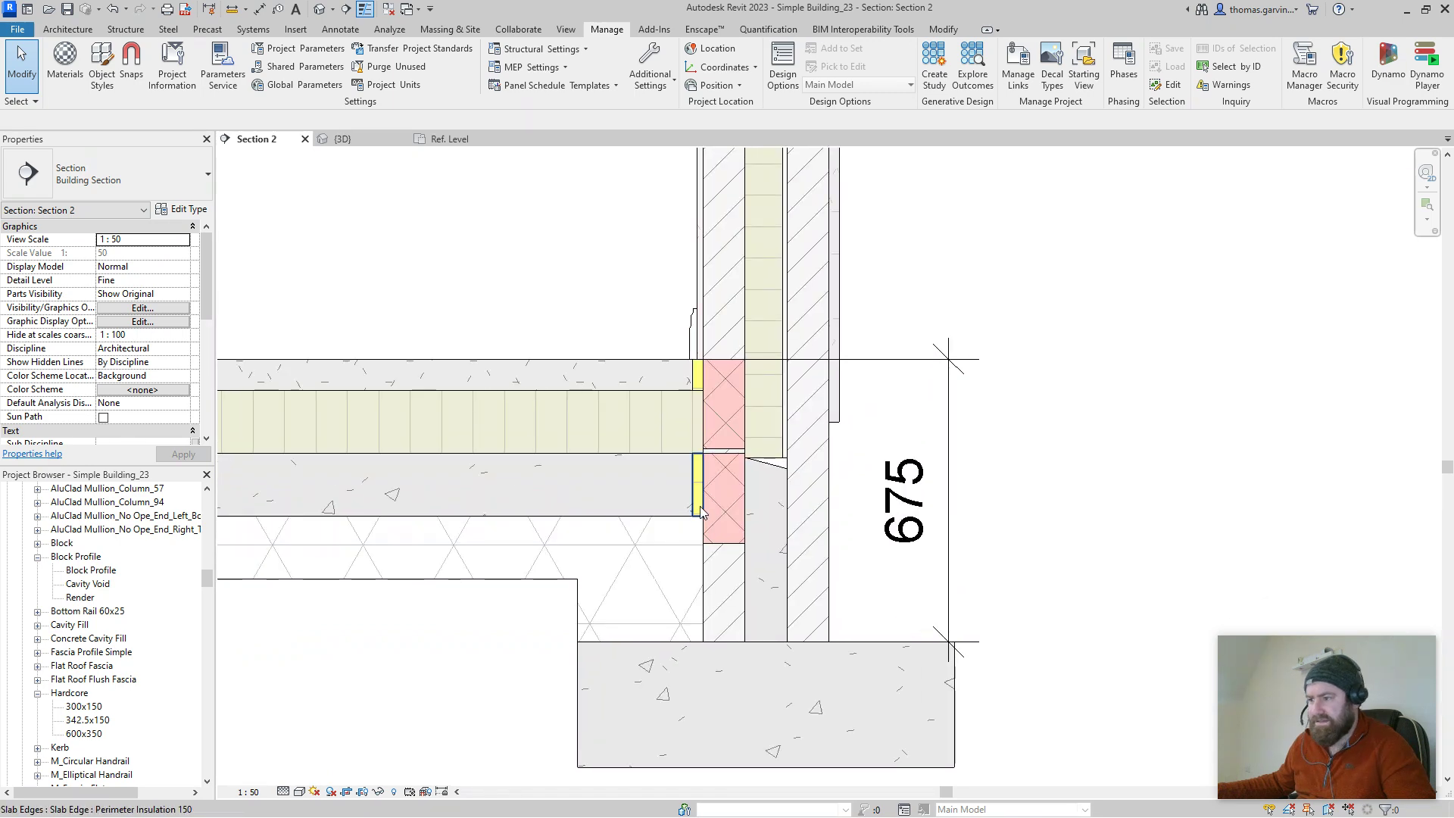
{"action": "left_click", "coordinate": [699, 504]}
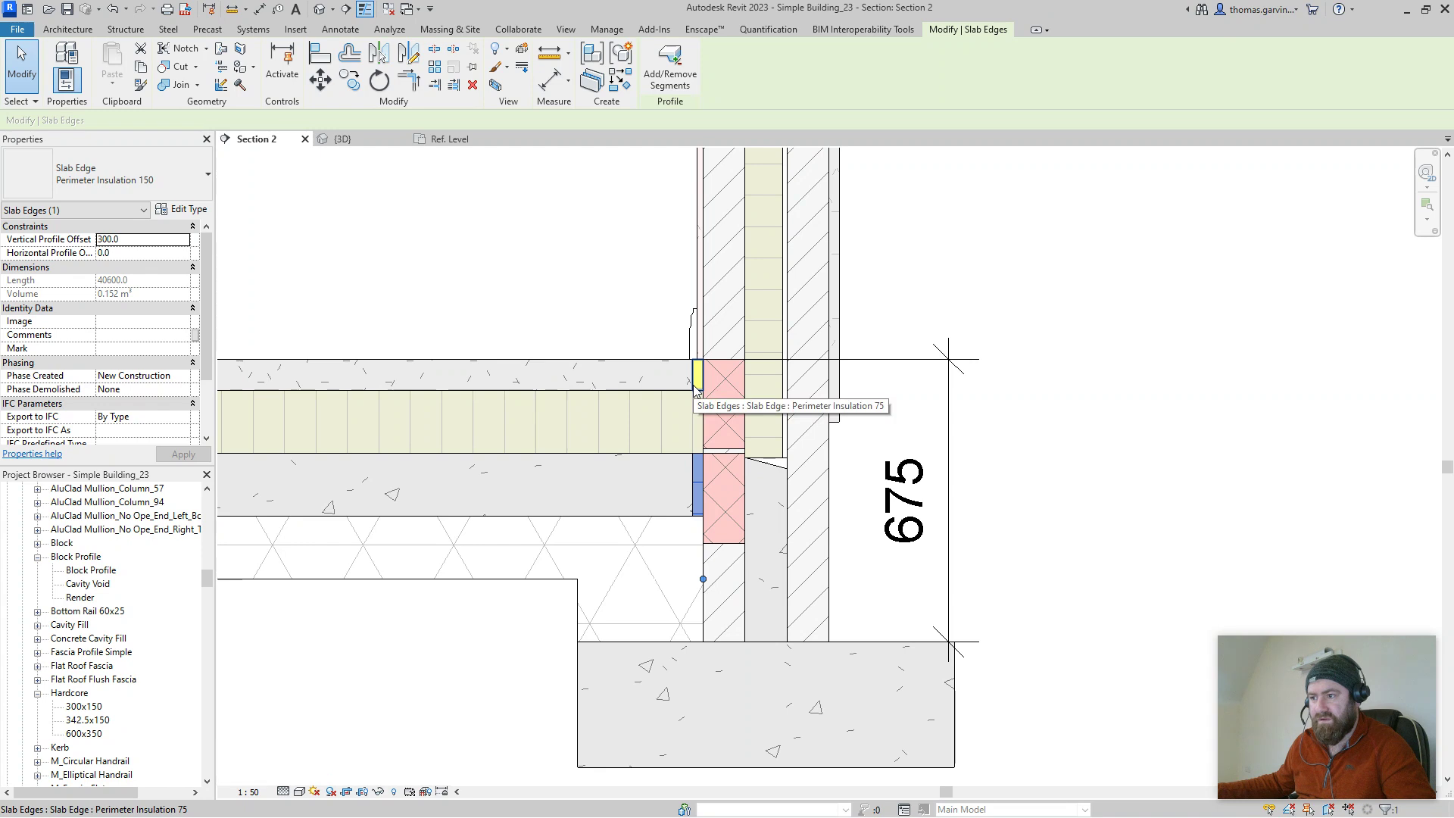
{"action": "left_click", "coordinate": [598, 628]}
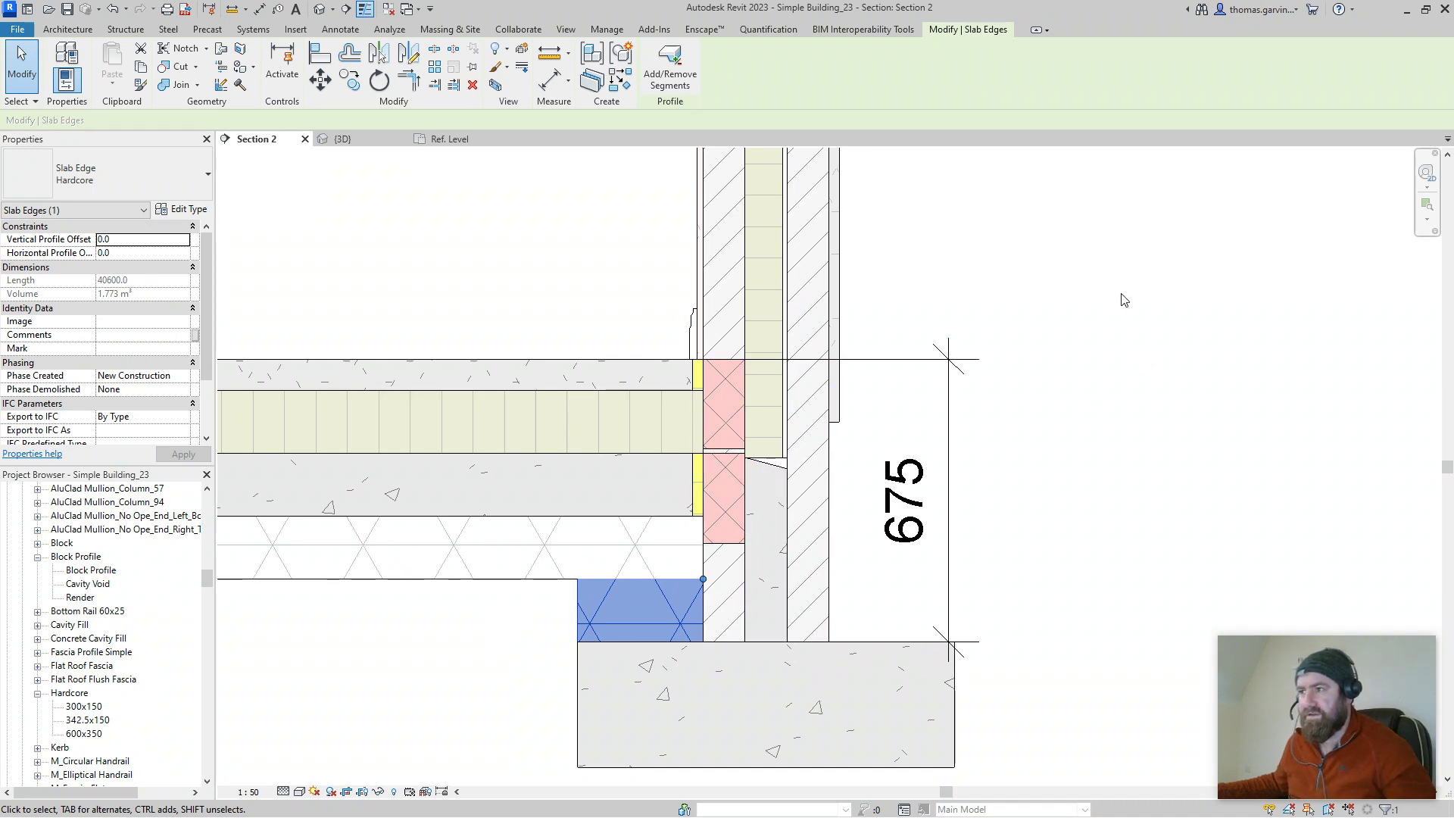
{"action": "scroll", "coordinate": [1038, 377], "scroll_direction": "down", "scroll_amount": 3}
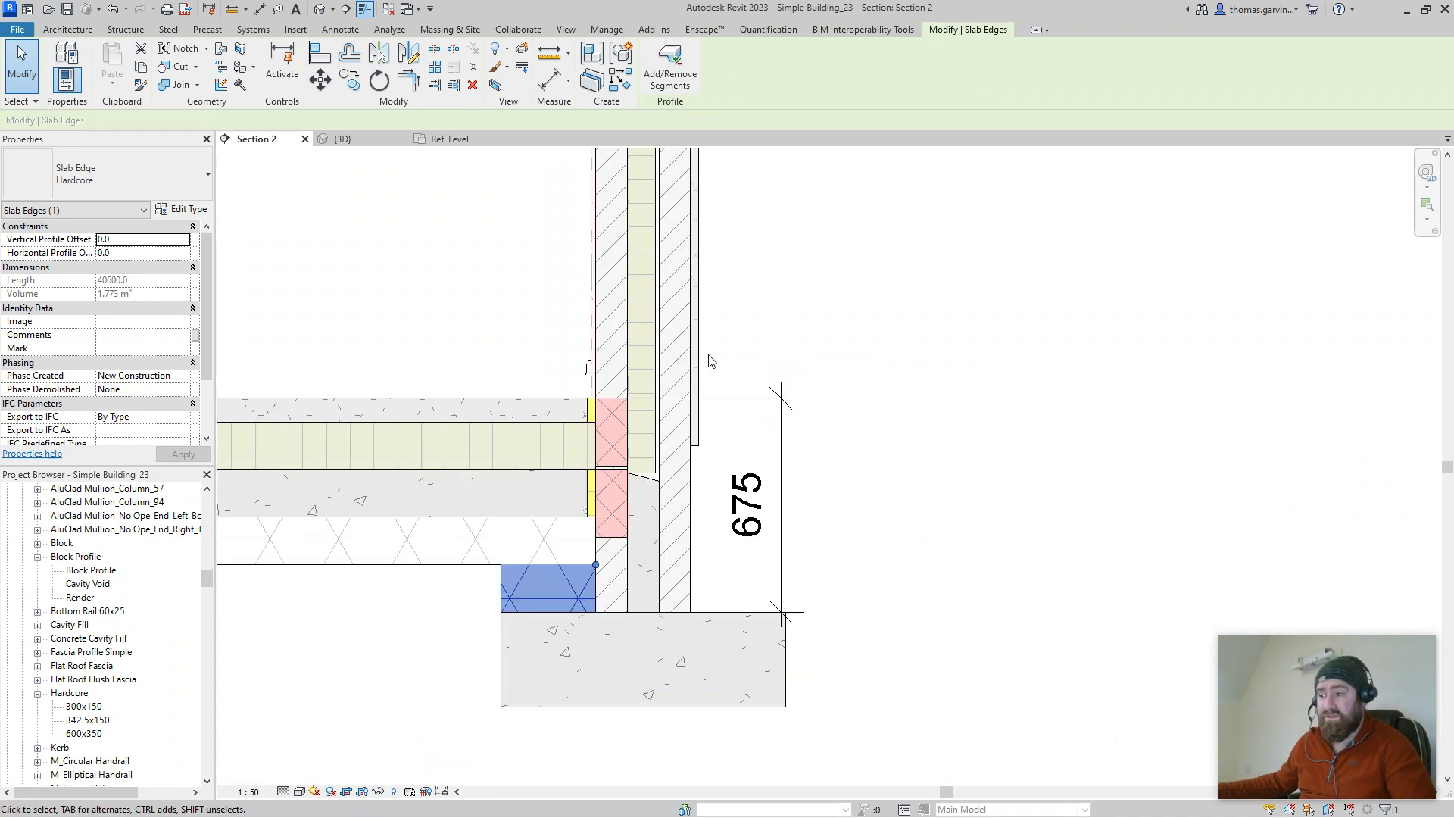